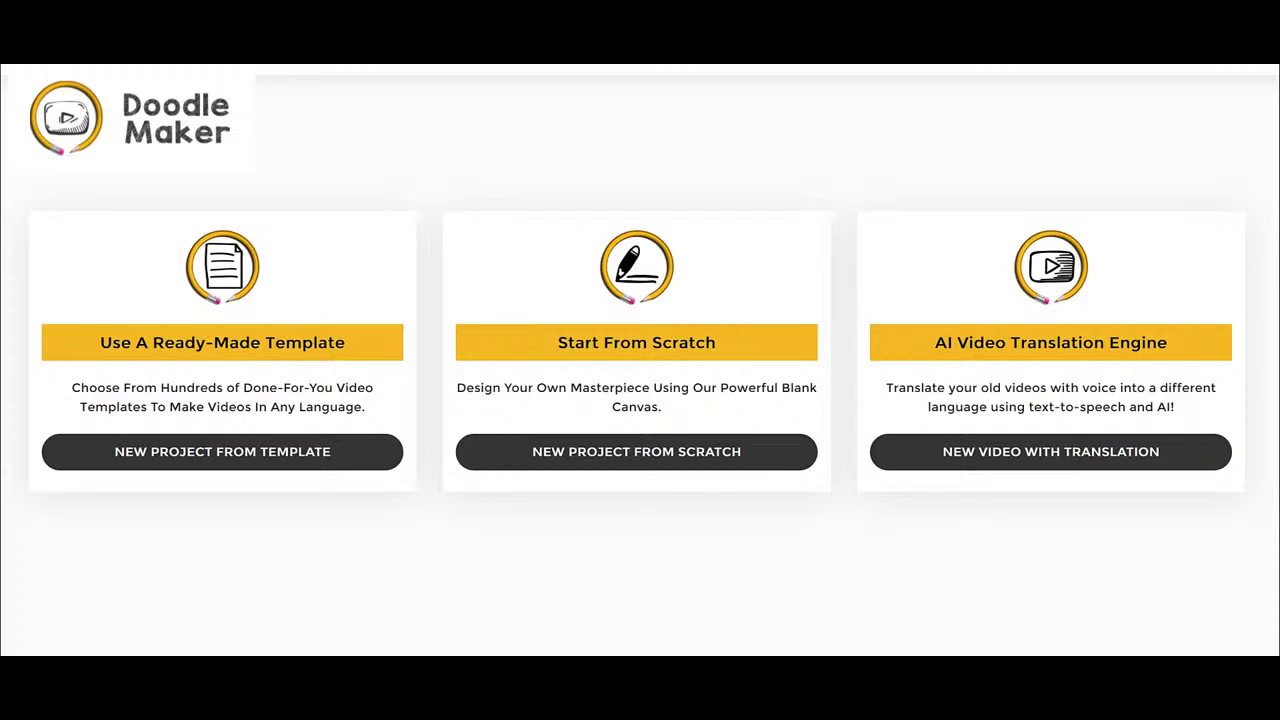
{"action": "mouse_move", "coordinate": [369, 200]}
{"action": "left_mouse_down"}
{"action": "mouse_move", "coordinate": [355, 262]}
{"action": "mouse_move", "coordinate": [333, 315]}
{"action": "left_mouse_up"}
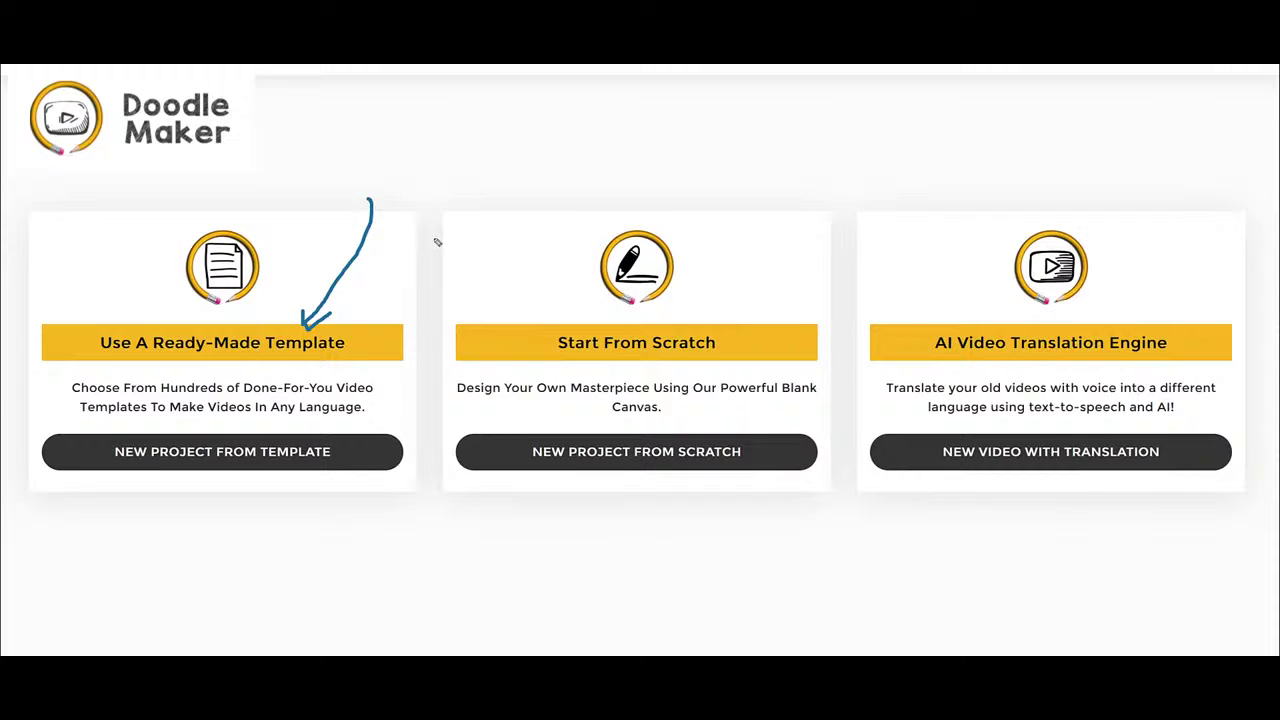
{"action": "mouse_move", "coordinate": [768, 187]}
{"action": "left_mouse_down"}
{"action": "mouse_move", "coordinate": [749, 269]}
{"action": "mouse_move", "coordinate": [694, 333]}
{"action": "mouse_move", "coordinate": [691, 312]}
{"action": "mouse_move", "coordinate": [722, 320]}
{"action": "left_mouse_up"}
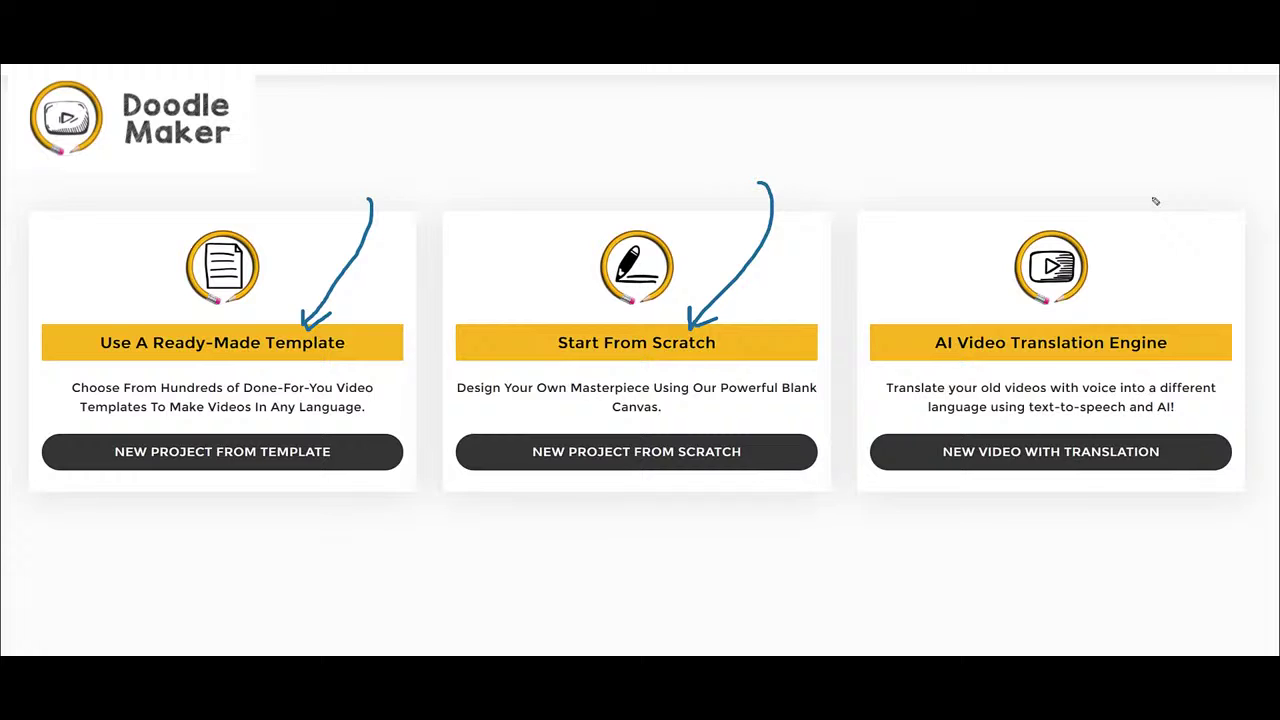
{"action": "mouse_move", "coordinate": [1155, 201]}
{"action": "left_mouse_down"}
{"action": "mouse_move", "coordinate": [1162, 232]}
{"action": "mouse_move", "coordinate": [1118, 318]}
{"action": "mouse_move", "coordinate": [1116, 298]}
{"action": "mouse_move", "coordinate": [1140, 299]}
{"action": "left_mouse_up"}
{"action": "key", "text": "Escape"}
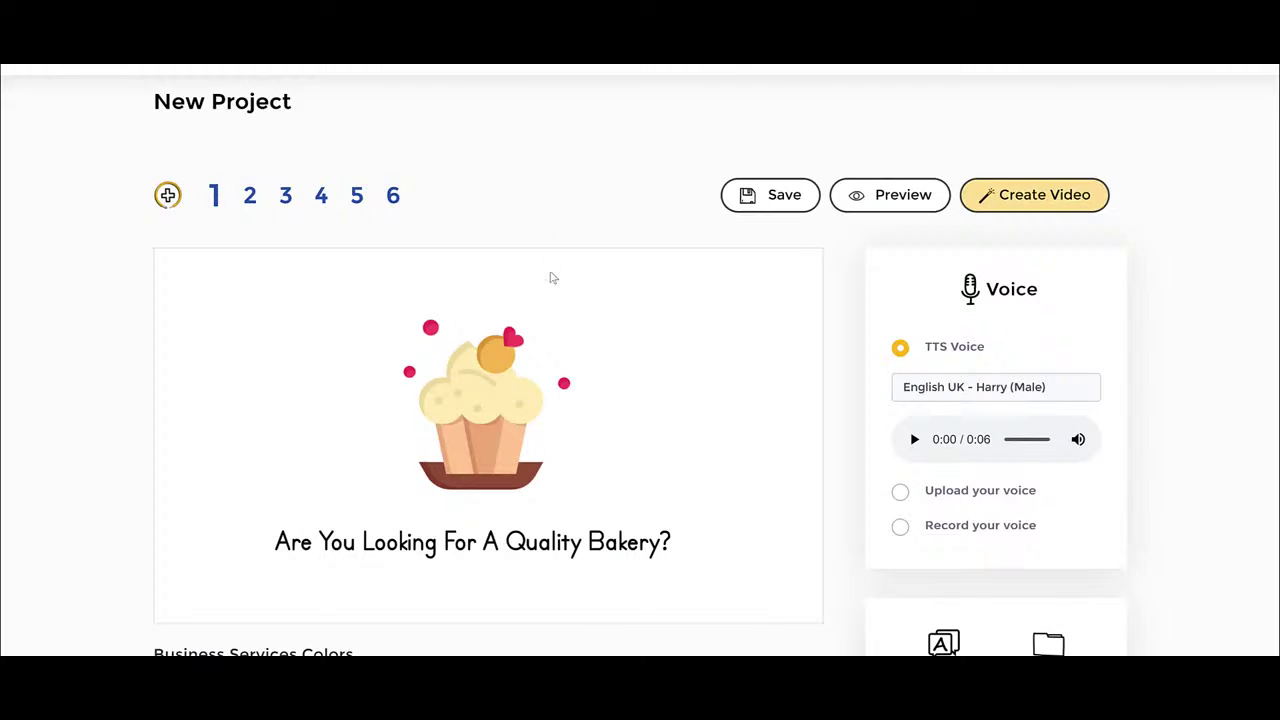
Preview the drawing animation of the bakery project's first slide and play part of the plumbing sample video.
{"action": "left_click", "coordinate": [873, 206]}
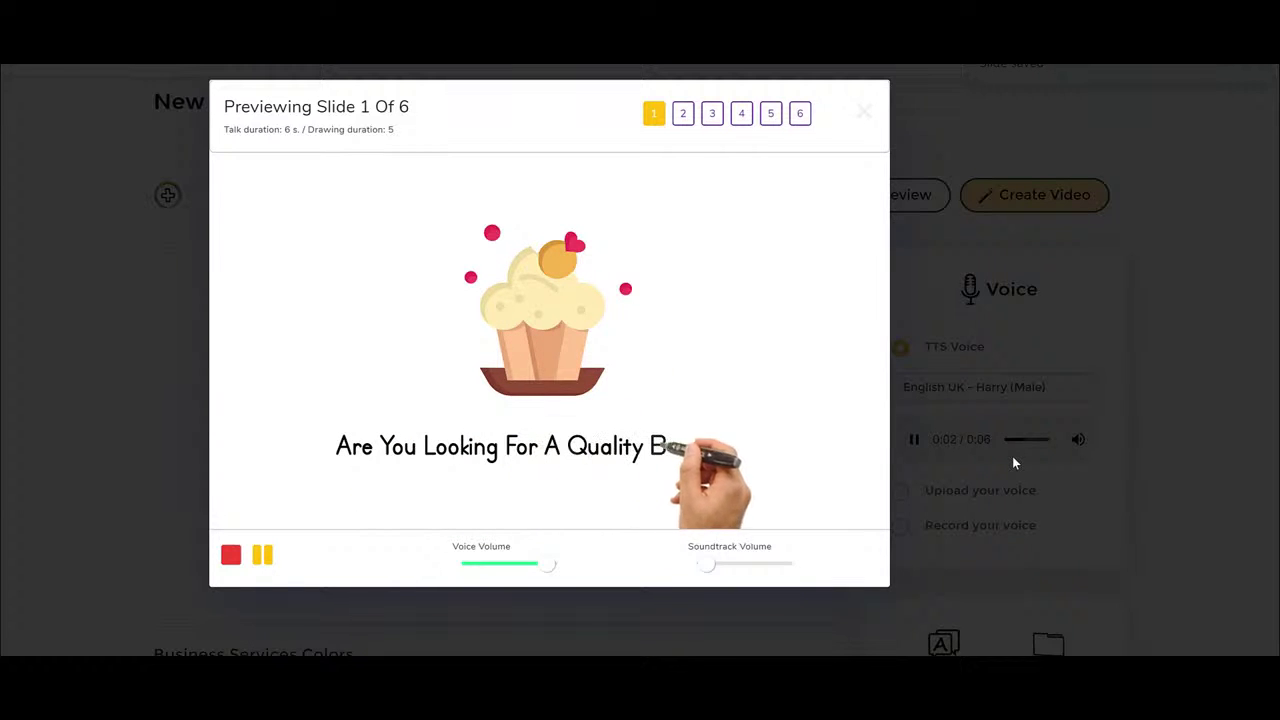
{"action": "left_click", "coordinate": [910, 251]}
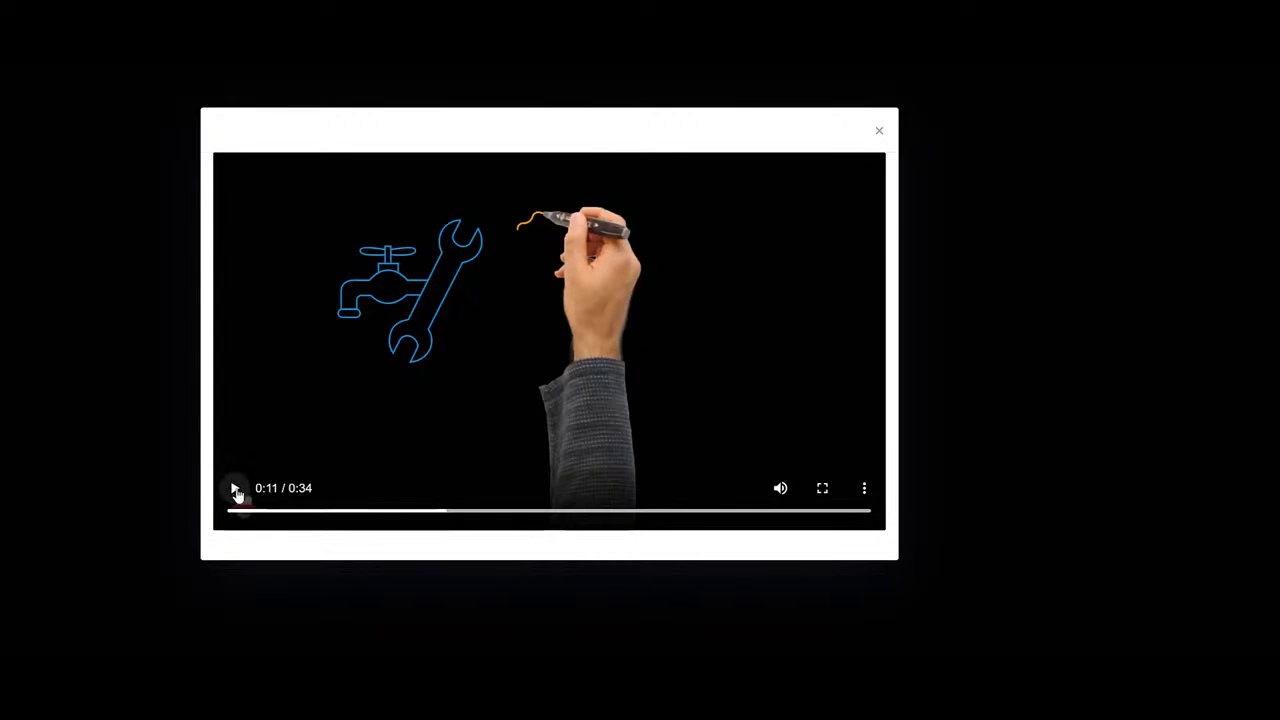
{"action": "left_click", "coordinate": [235, 489]}
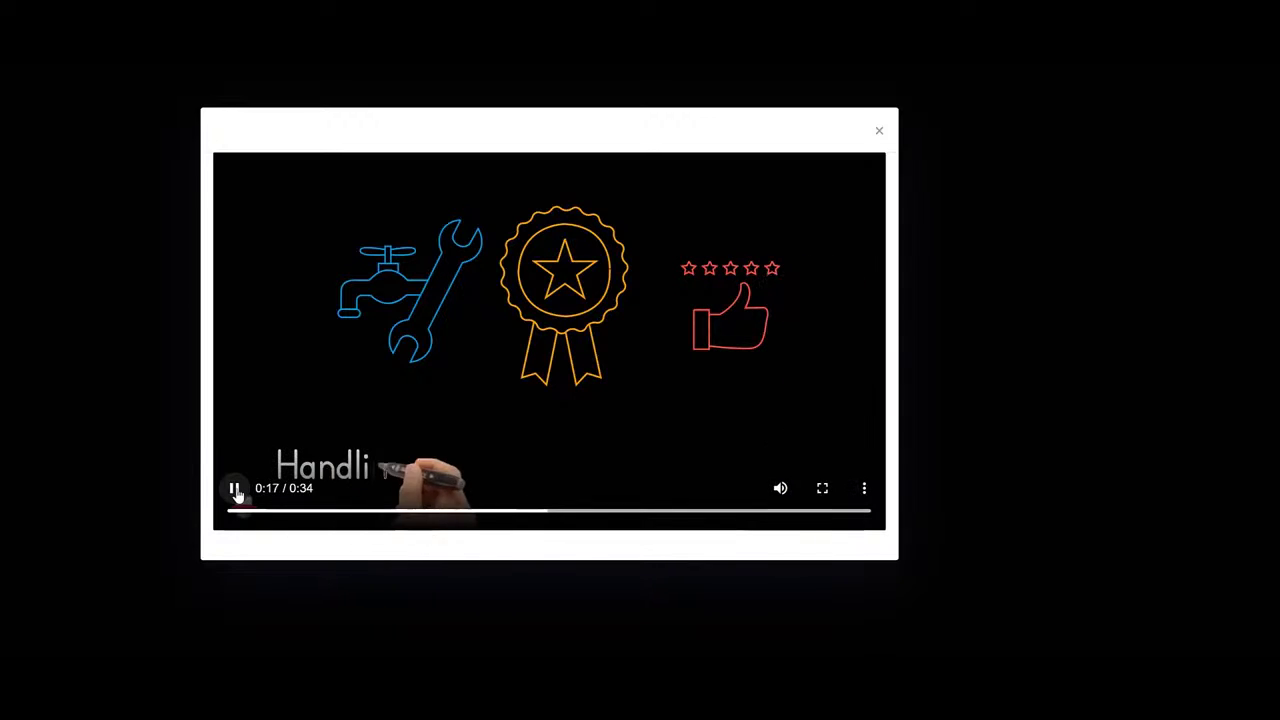
{"action": "left_click", "coordinate": [236, 490]}
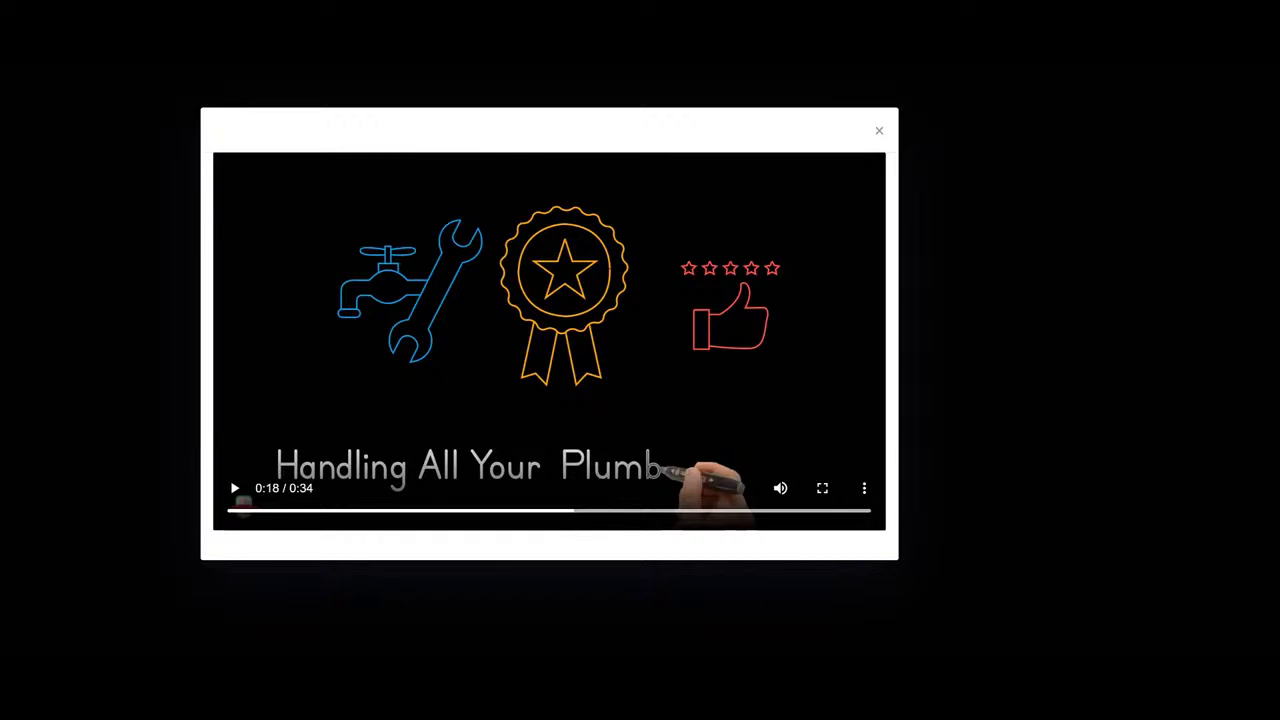
{"action": "key", "text": "Escape"}
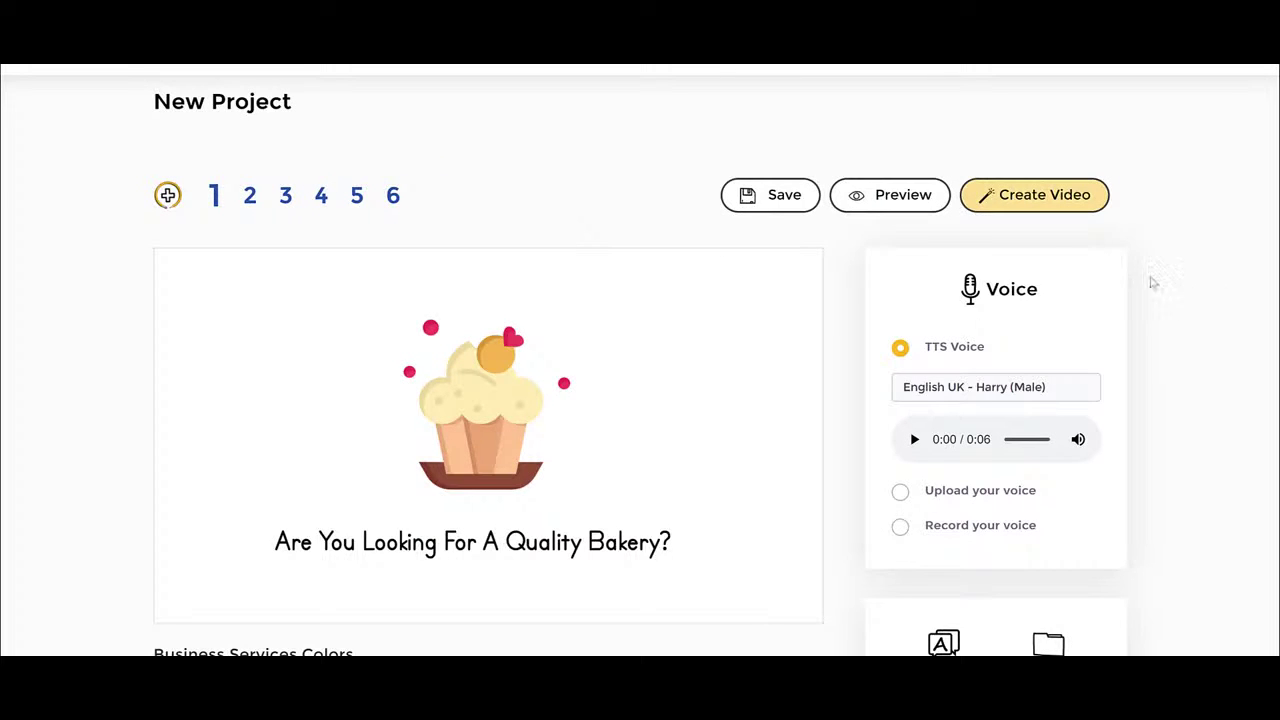
Open the Assets collection in the Library and look through its shapes.
{"action": "scroll", "coordinate": [1131, 278], "scroll_direction": "down", "scroll_amount": 1}
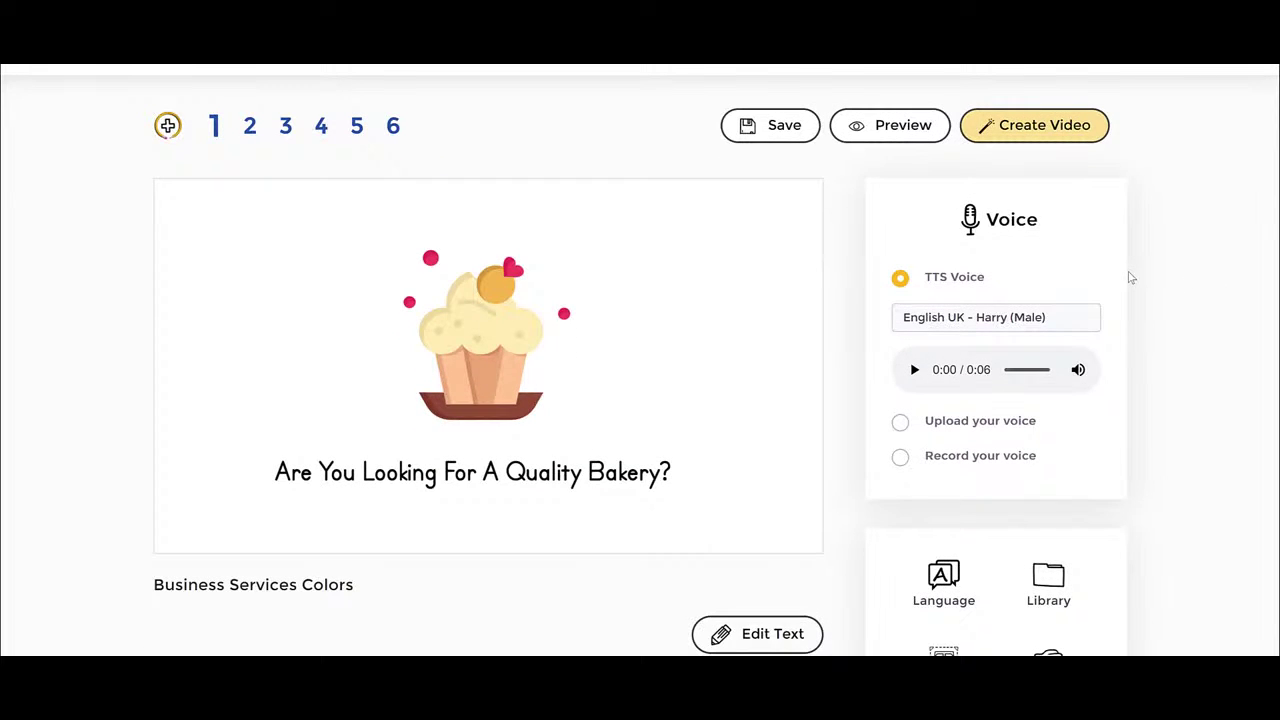
{"action": "scroll", "coordinate": [1060, 355], "scroll_direction": "down", "scroll_amount": 1}
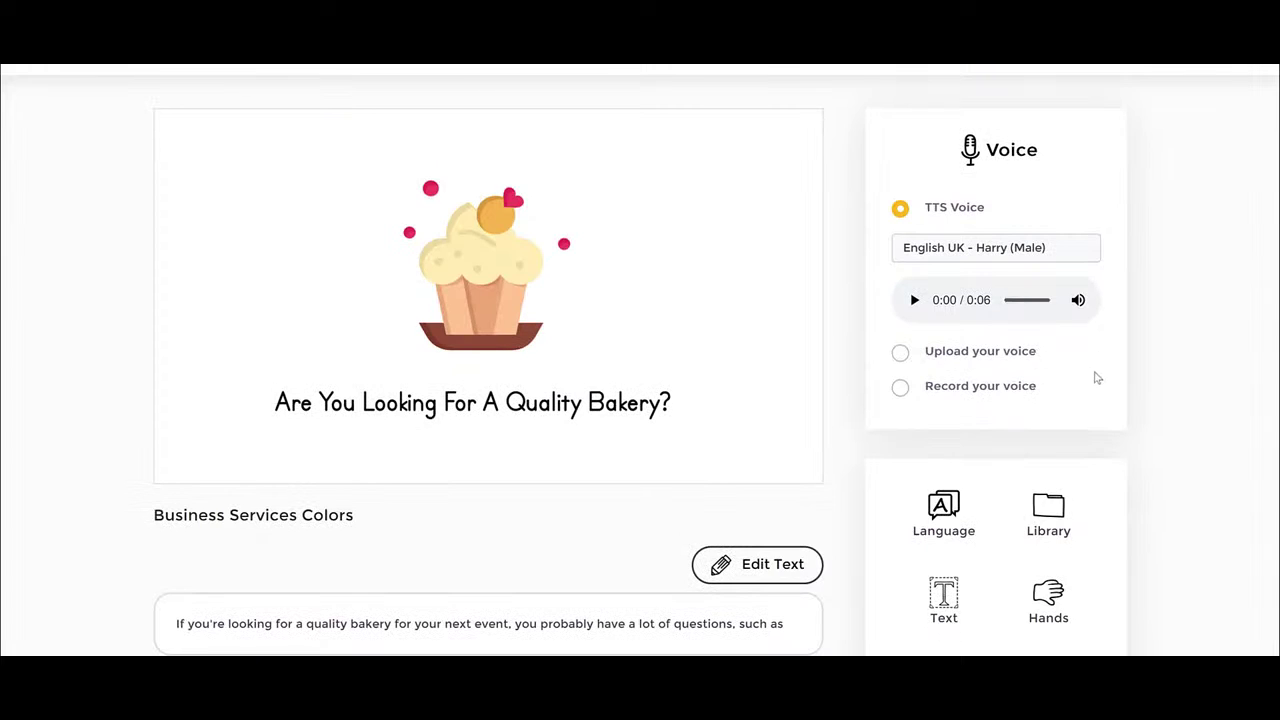
{"action": "scroll", "coordinate": [1097, 378], "scroll_direction": "down", "scroll_amount": 1}
{"action": "left_click", "coordinate": [1060, 442]}
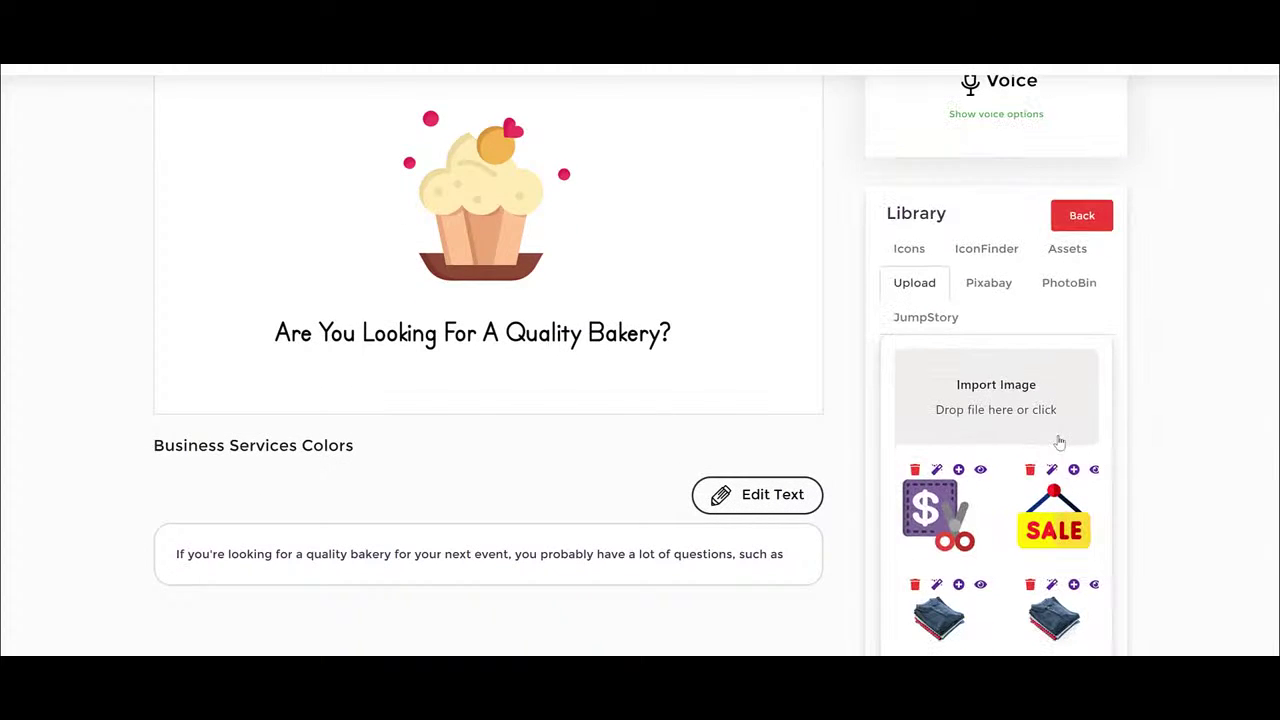
{"action": "left_click", "coordinate": [1068, 250]}
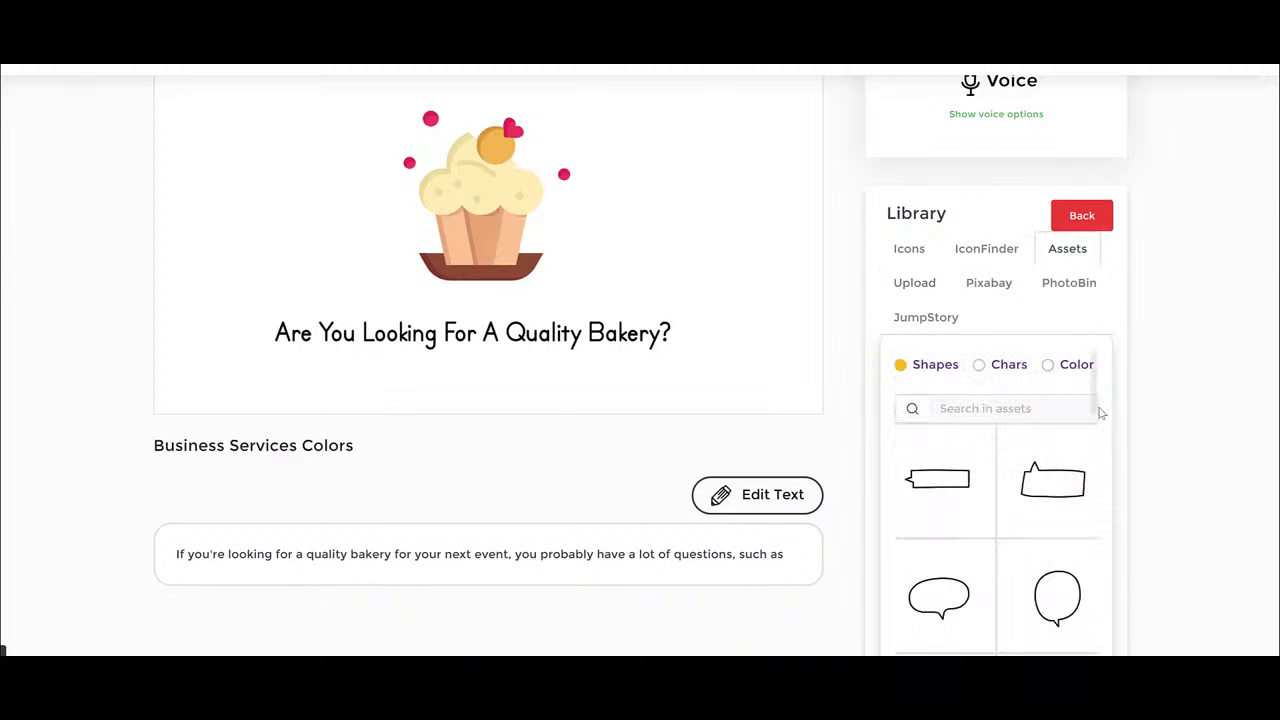
{"action": "scroll", "coordinate": [1054, 437], "scroll_direction": "down", "scroll_amount": 2}
{"action": "scroll", "coordinate": [1052, 437], "scroll_direction": "up", "scroll_amount": 3}
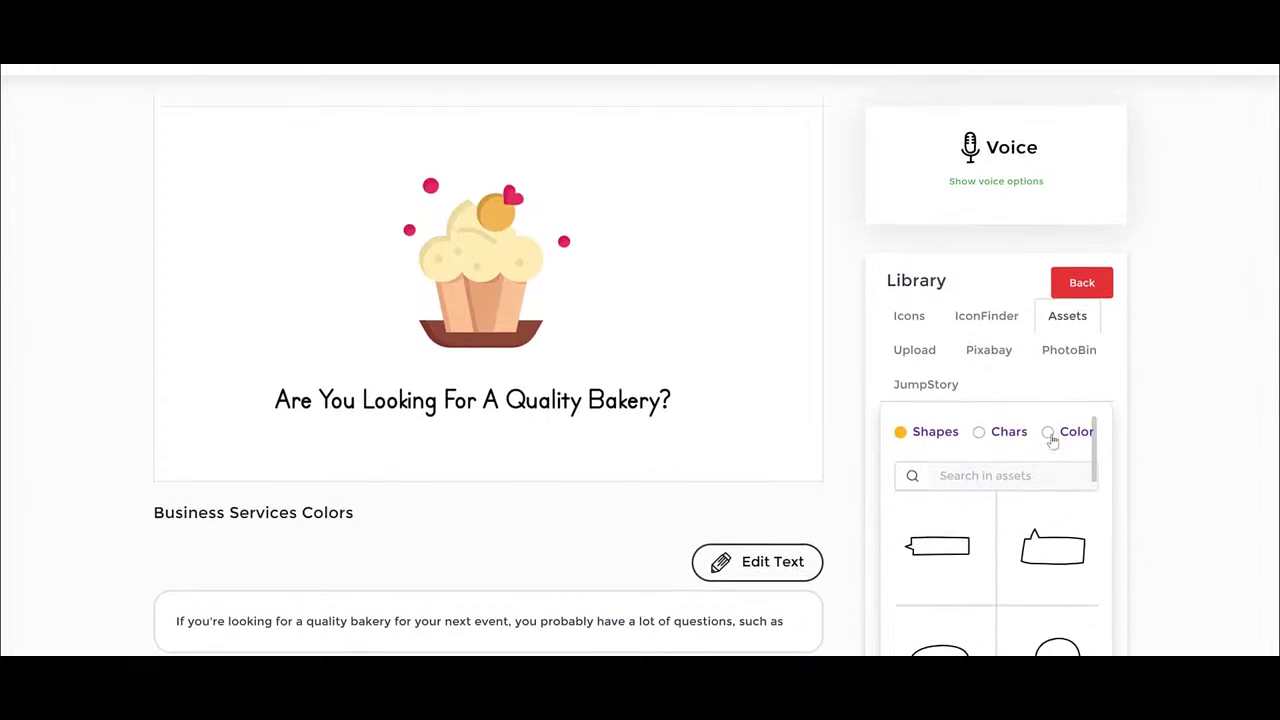
Look through the Chars and Color categories of the Assets collection, examining the available character illustrations.
{"action": "left_click", "coordinate": [1000, 438]}
{"action": "left_click", "coordinate": [1077, 438]}
{"action": "scroll", "coordinate": [1073, 513], "scroll_direction": "down", "scroll_amount": 2}
{"action": "scroll", "coordinate": [1073, 513], "scroll_direction": "down", "scroll_amount": 10}
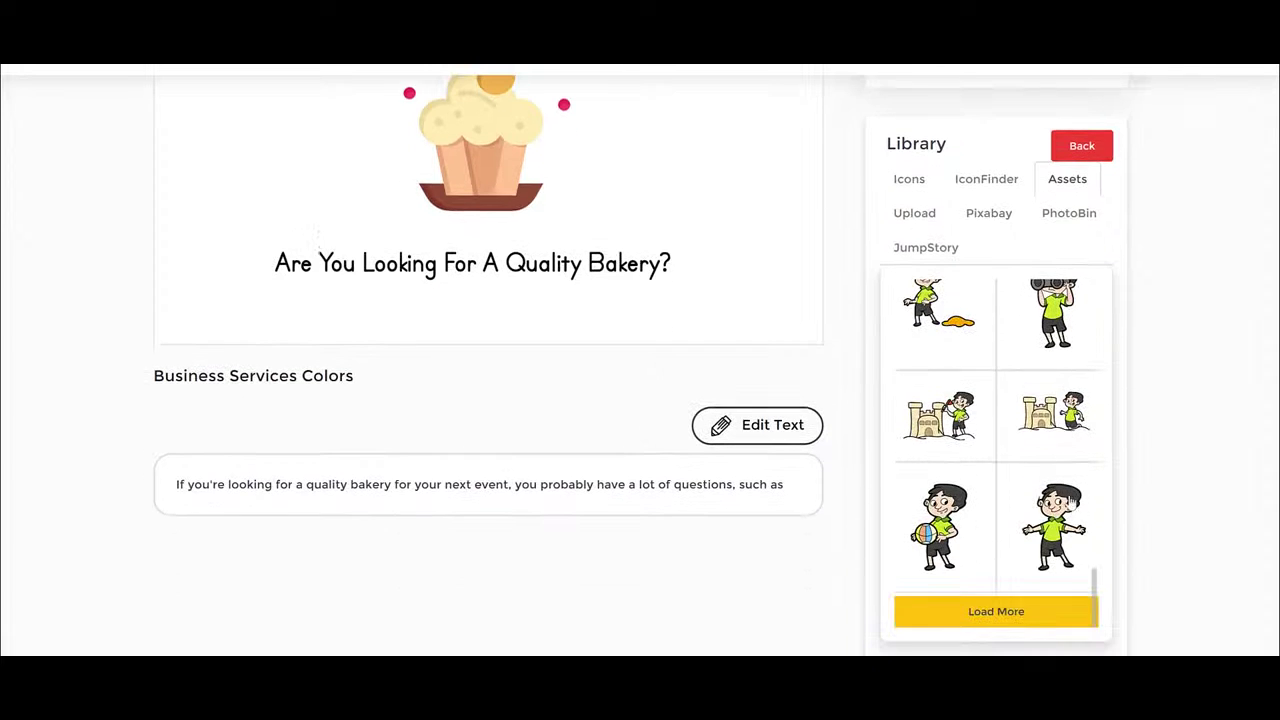
{"action": "scroll", "coordinate": [1060, 470], "scroll_direction": "up", "scroll_amount": 5}
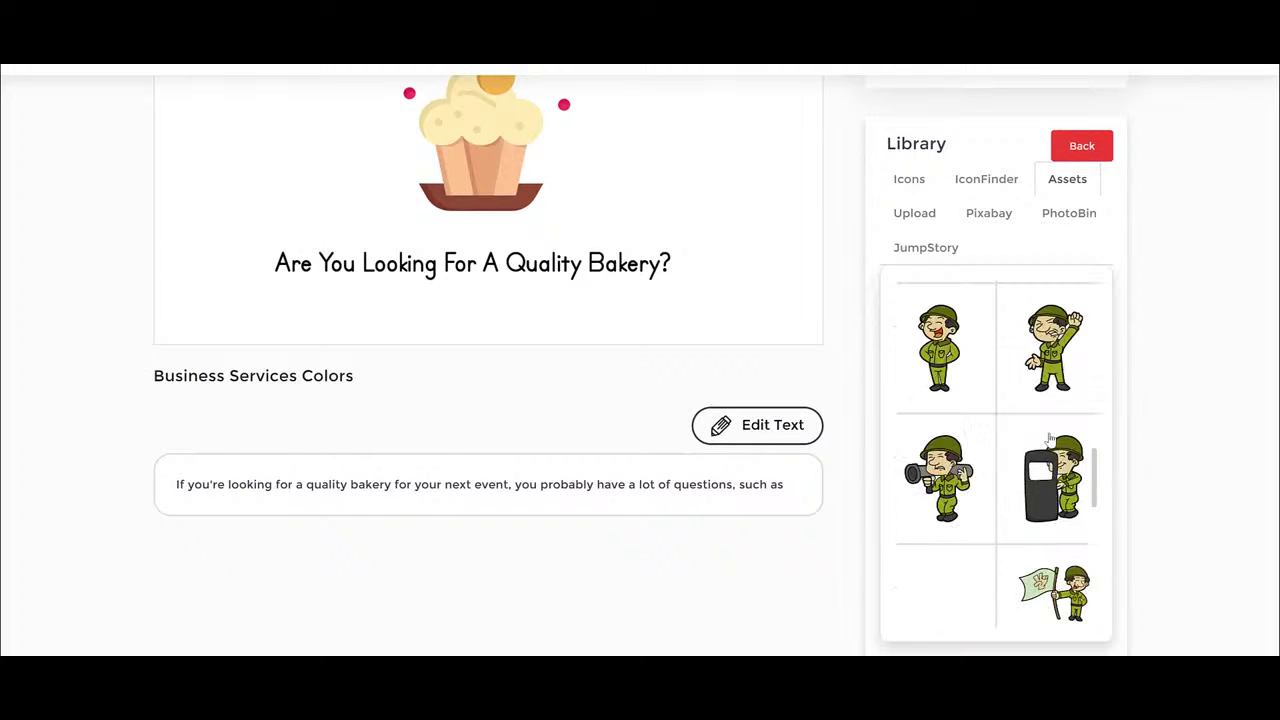
{"action": "scroll", "coordinate": [1050, 438], "scroll_direction": "down", "scroll_amount": 3}
{"action": "scroll", "coordinate": [1050, 438], "scroll_direction": "up", "scroll_amount": 10}
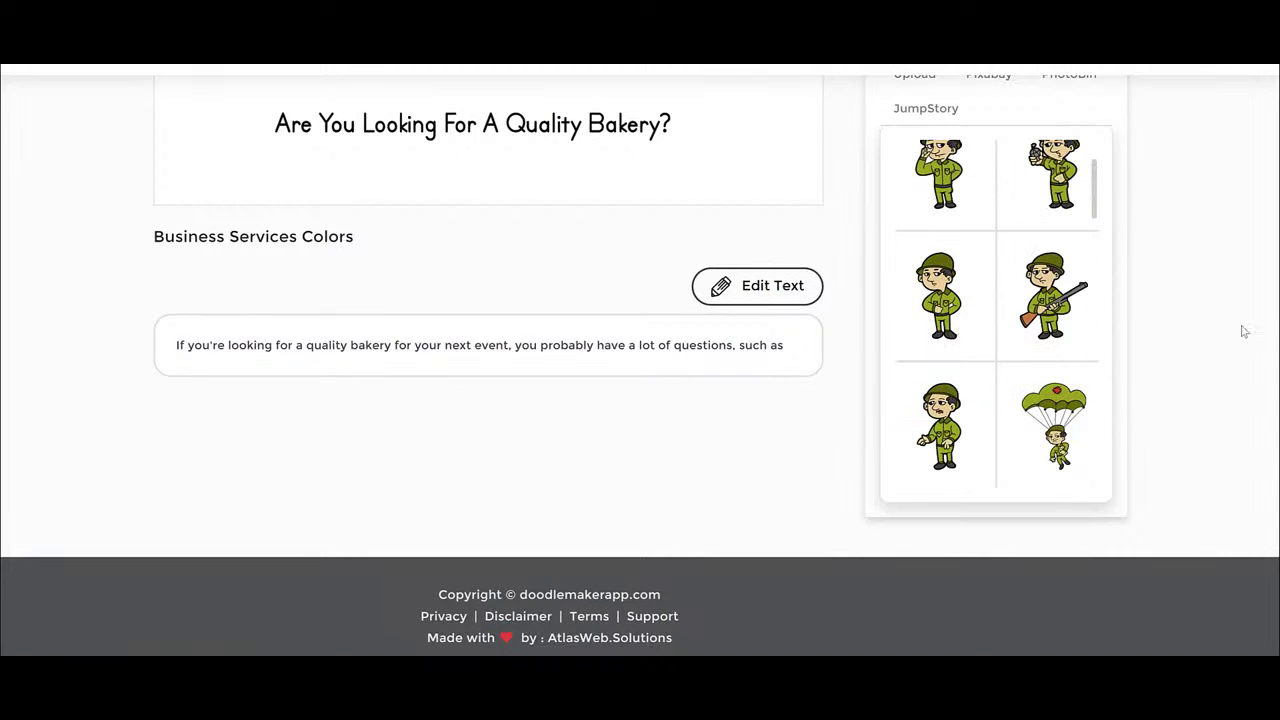
{"action": "scroll", "coordinate": [1220, 350], "scroll_direction": "up", "scroll_amount": 3}
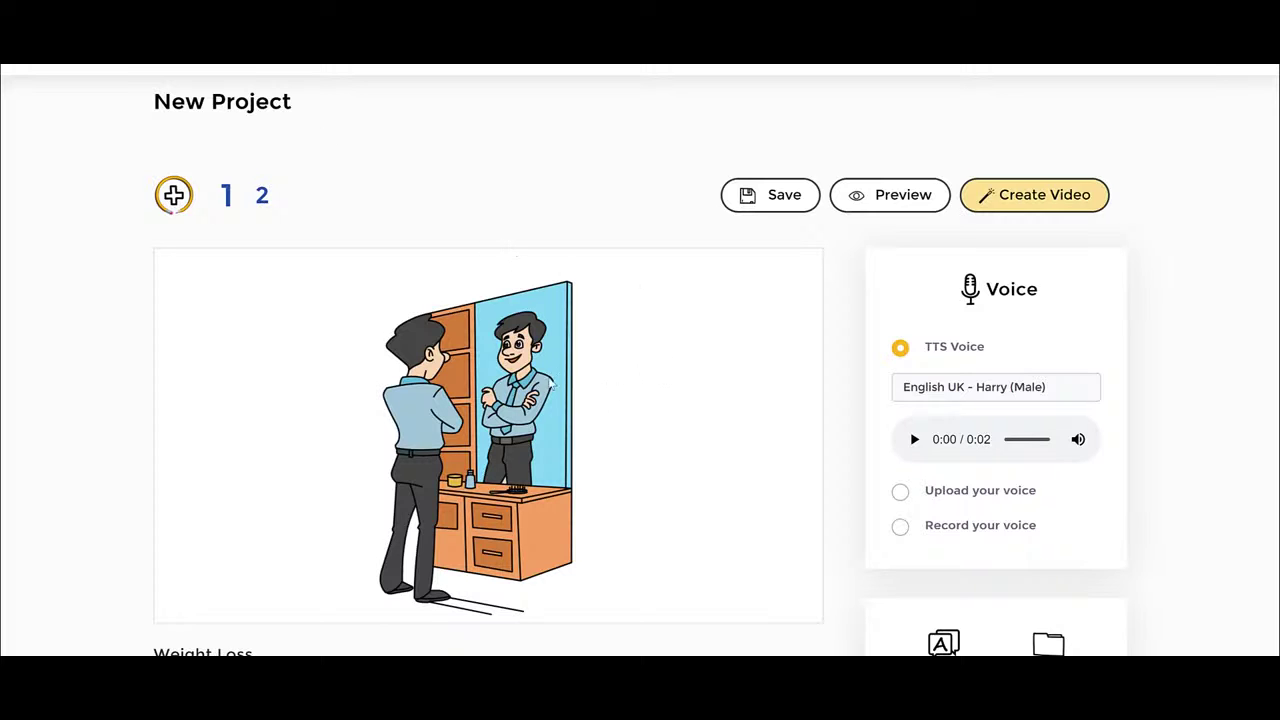
Move the illustration of the man at the mirror left on slide 1 to free up space beside it.
{"action": "left_click", "coordinate": [507, 367]}
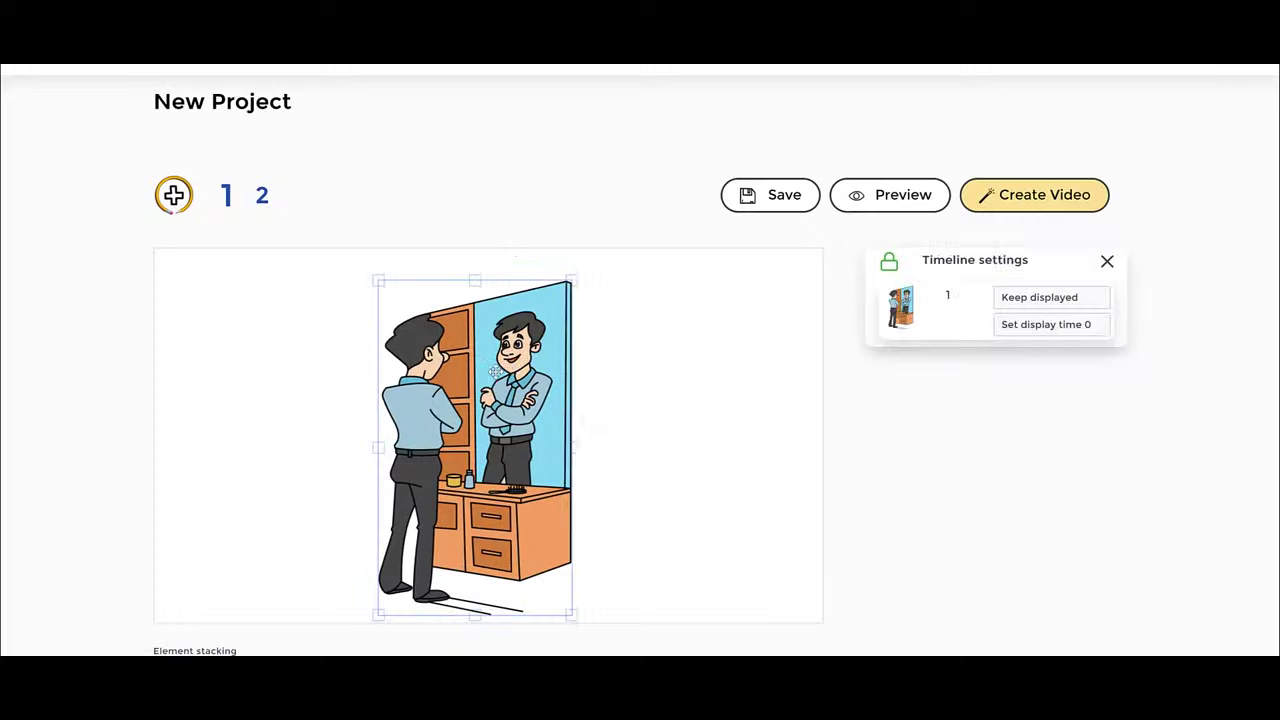
{"action": "left_click", "coordinate": [686, 370]}
{"action": "scroll", "coordinate": [863, 371], "scroll_direction": "down", "scroll_amount": 3}
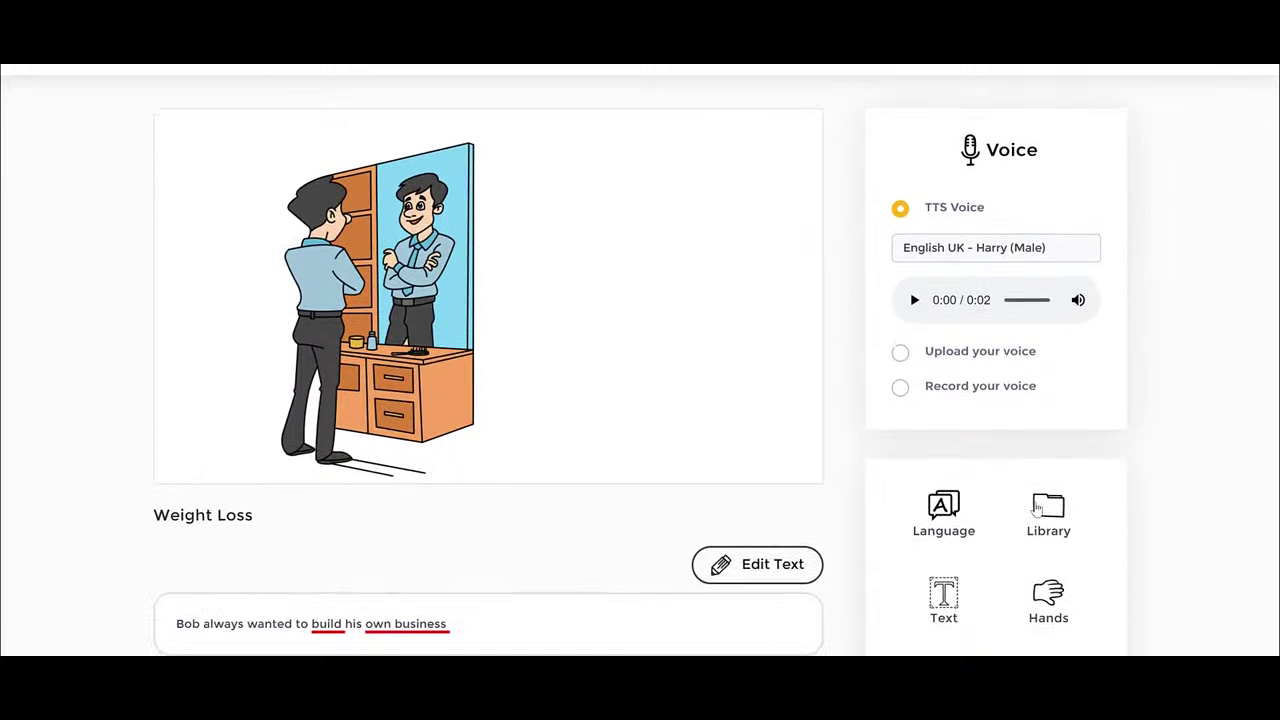
Search the JumpStory image library for "shop".
{"action": "left_click", "coordinate": [1055, 510]}
{"action": "left_click", "coordinate": [957, 392]}
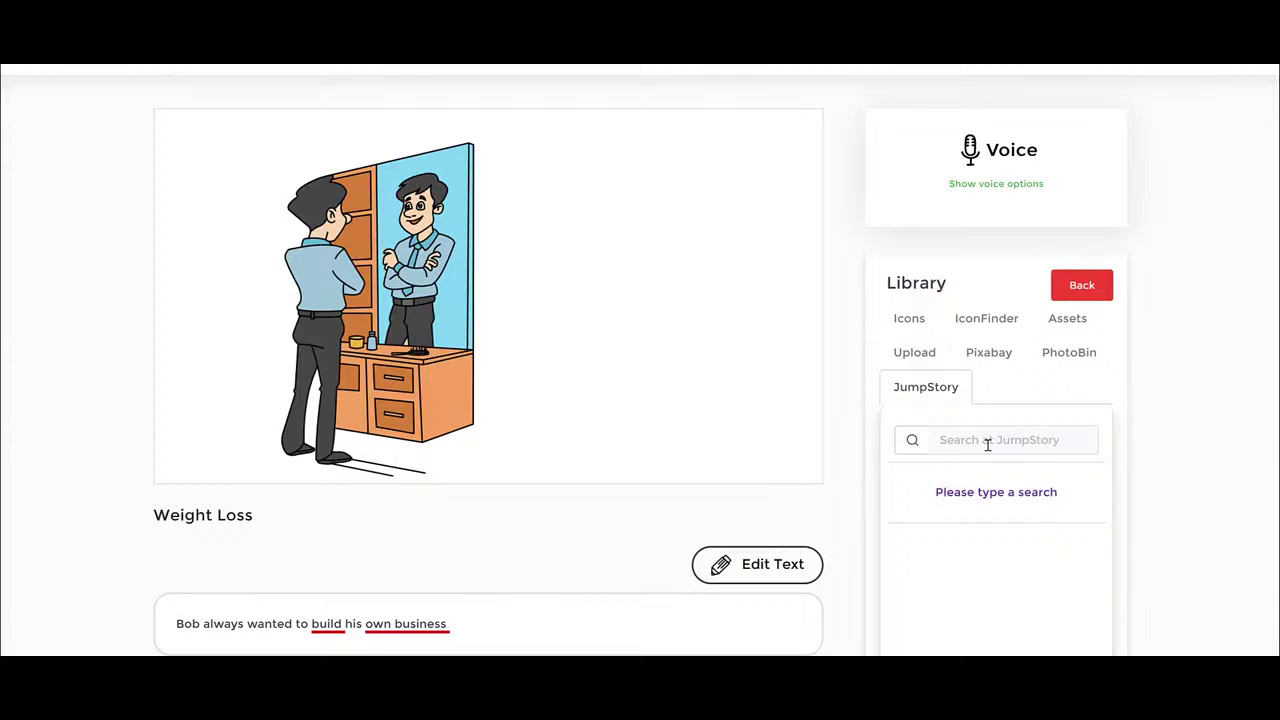
{"action": "left_click", "coordinate": [987, 442]}
{"action": "type", "text": "shop"}
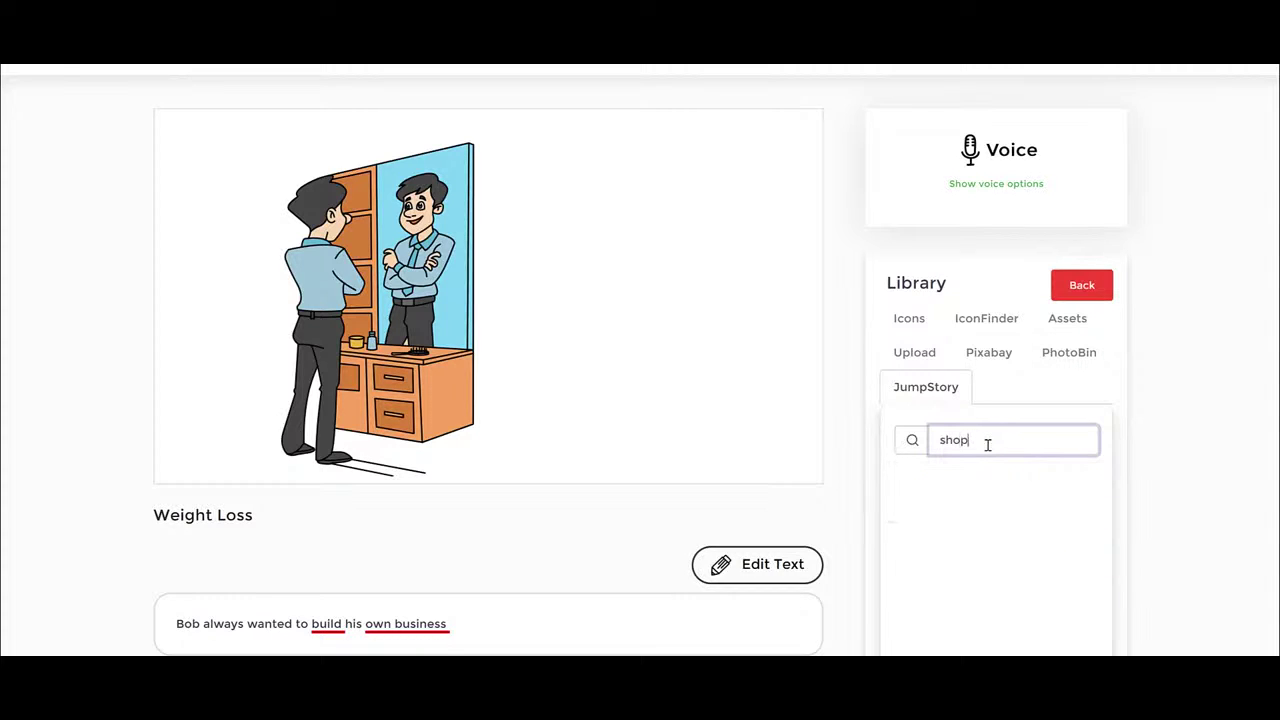
{"action": "key", "text": "Return"}
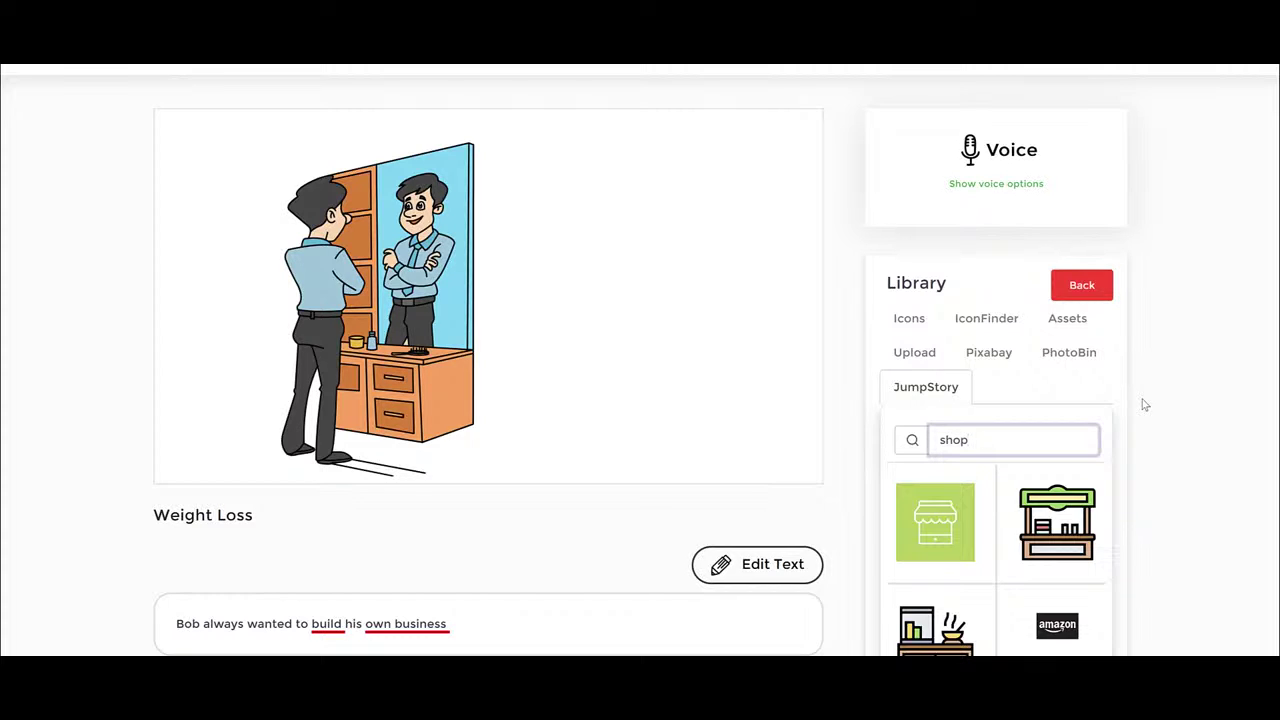
Add the green-roofed market stall image to the slide, enlarge it and place it to the right of the mirror illustration.
{"action": "scroll", "coordinate": [1110, 503], "scroll_direction": "down", "scroll_amount": 3}
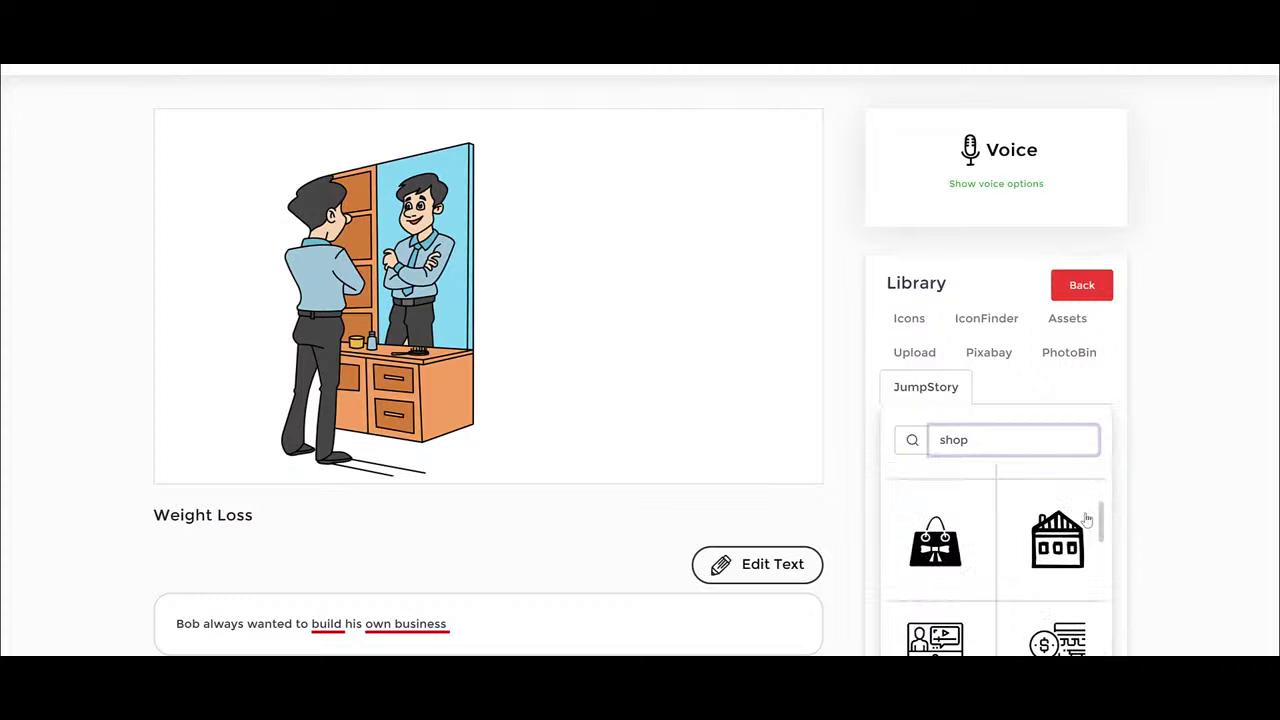
{"action": "scroll", "coordinate": [1100, 515], "scroll_direction": "up", "scroll_amount": 6}
{"action": "scroll", "coordinate": [1108, 527], "scroll_direction": "down", "scroll_amount": 1}
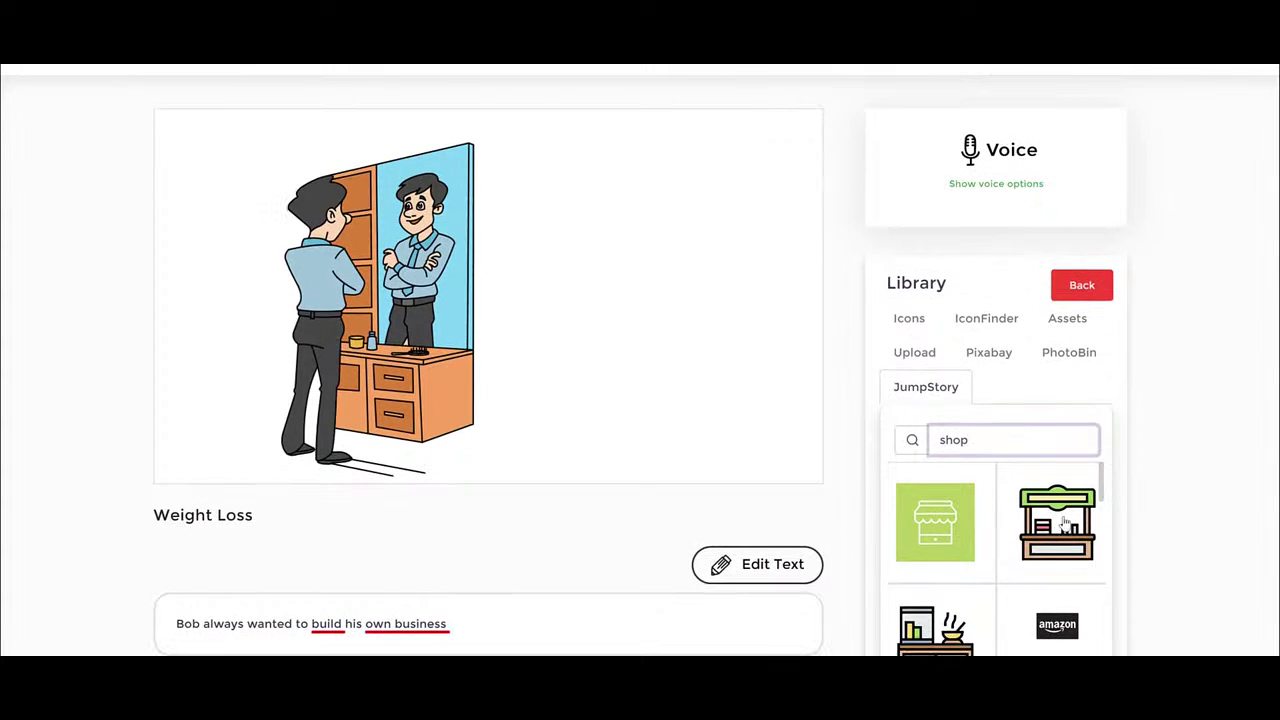
{"action": "left_click", "coordinate": [1063, 524]}
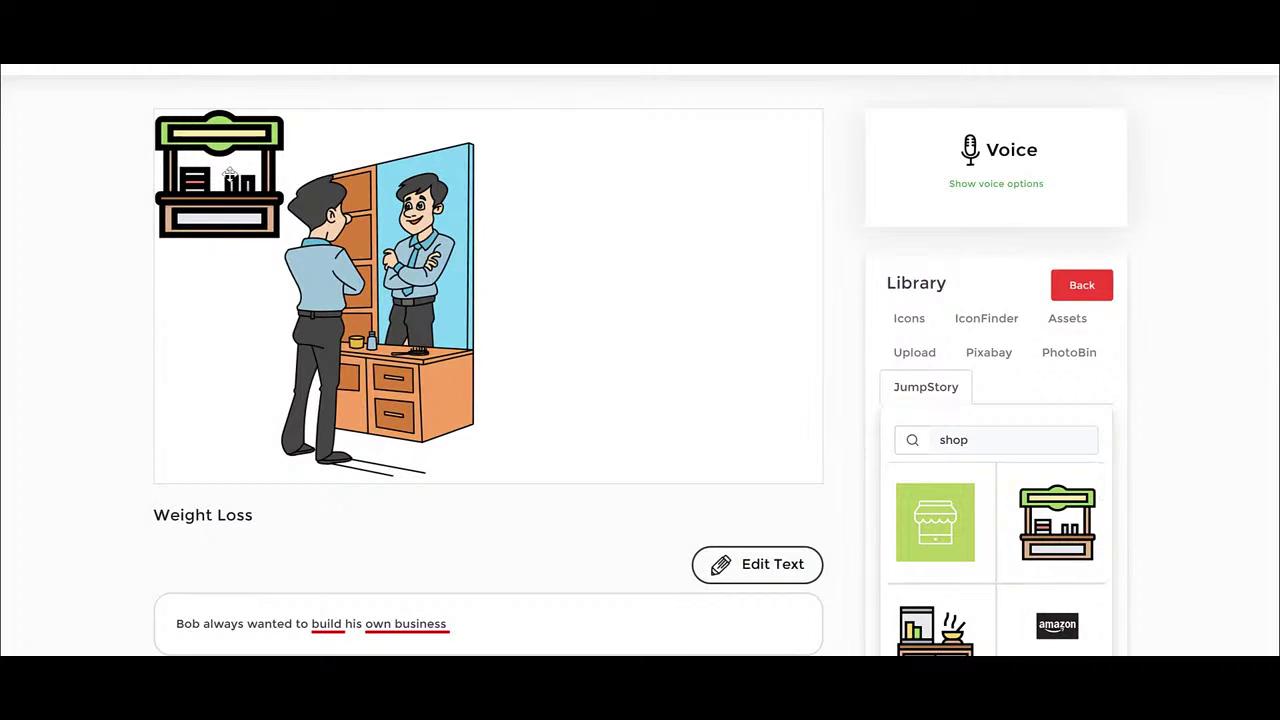
{"action": "left_click_drag", "start_coordinate": [718, 318], "coordinate": [767, 433]}
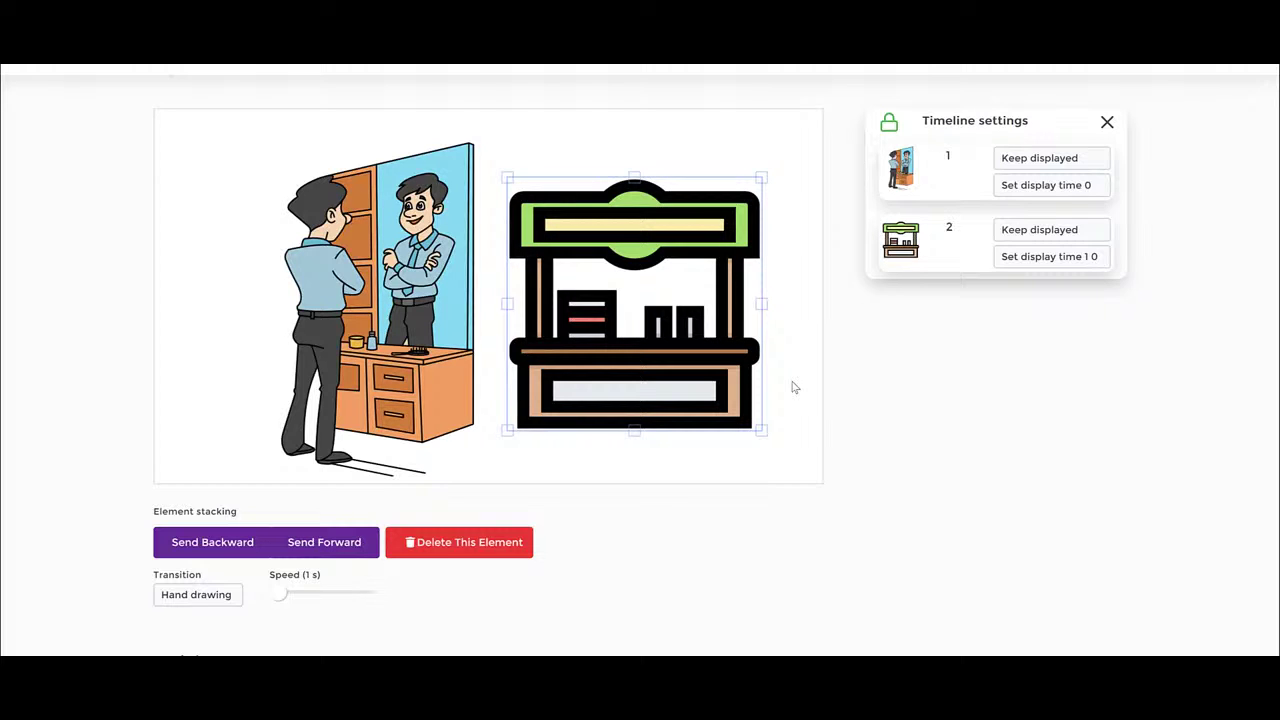
{"action": "left_click", "coordinate": [793, 387]}
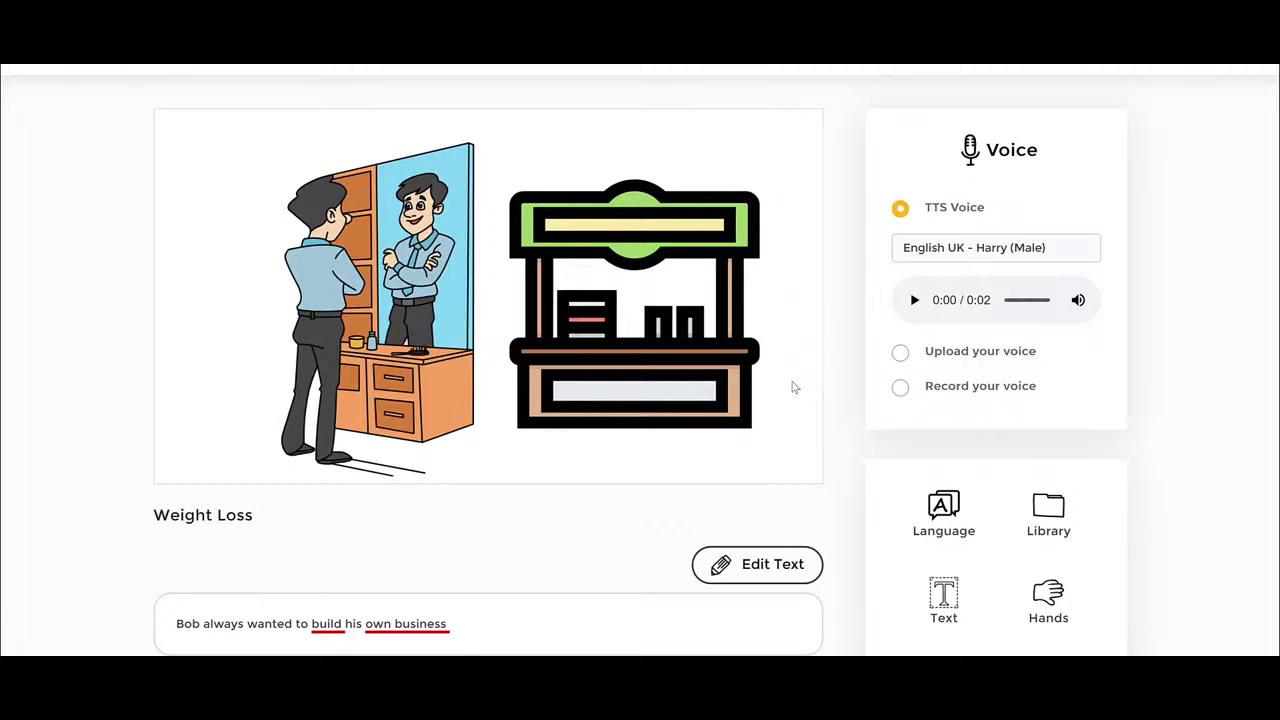
Move the mirror illustration further left and slightly down, widening the gap to the market stall.
{"action": "scroll", "coordinate": [1193, 250], "scroll_direction": "down", "scroll_amount": 2}
{"action": "scroll", "coordinate": [1194, 258], "scroll_direction": "up", "scroll_amount": 2}
{"action": "left_click", "coordinate": [375, 300]}
{"action": "left_click_drag", "start_coordinate": [375, 300], "coordinate": [335, 310]}
Examine the transition options available for the mirror illustration, keeping Hand drawing, and deselect it.
{"action": "left_click", "coordinate": [226, 600]}
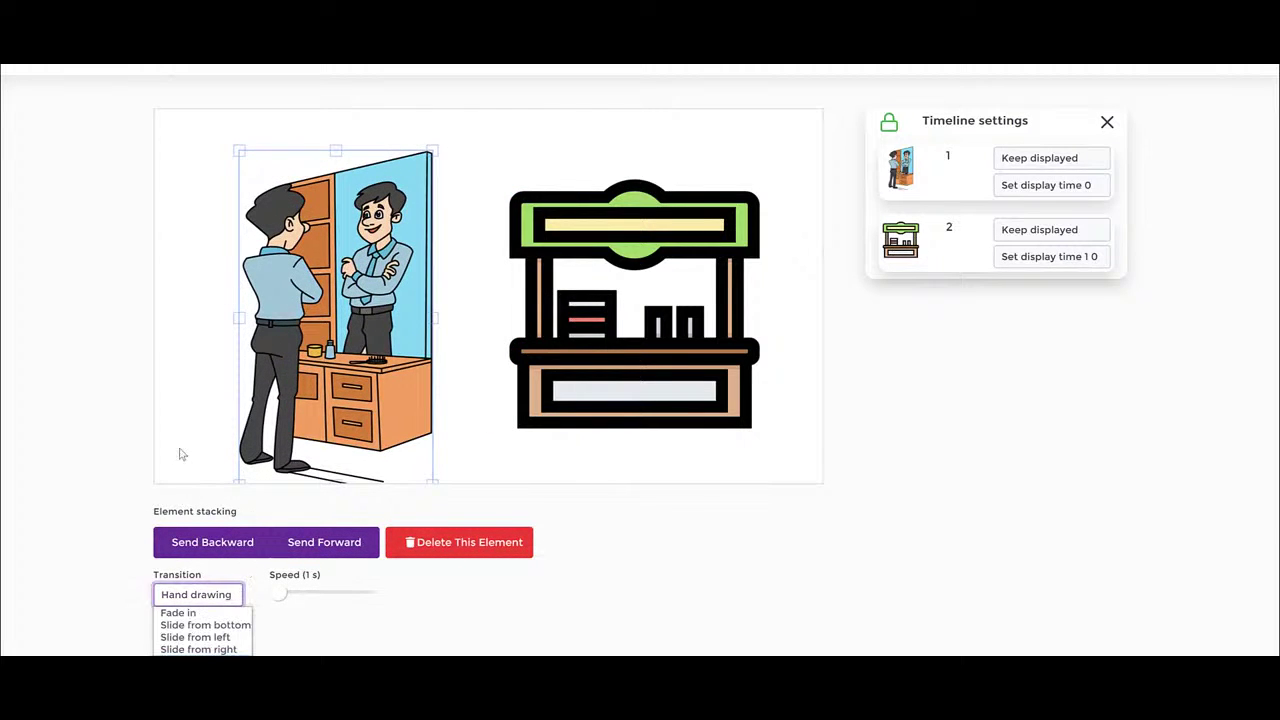
{"action": "scroll", "coordinate": [108, 448], "scroll_direction": "down", "scroll_amount": 1}
{"action": "left_click", "coordinate": [181, 519]}
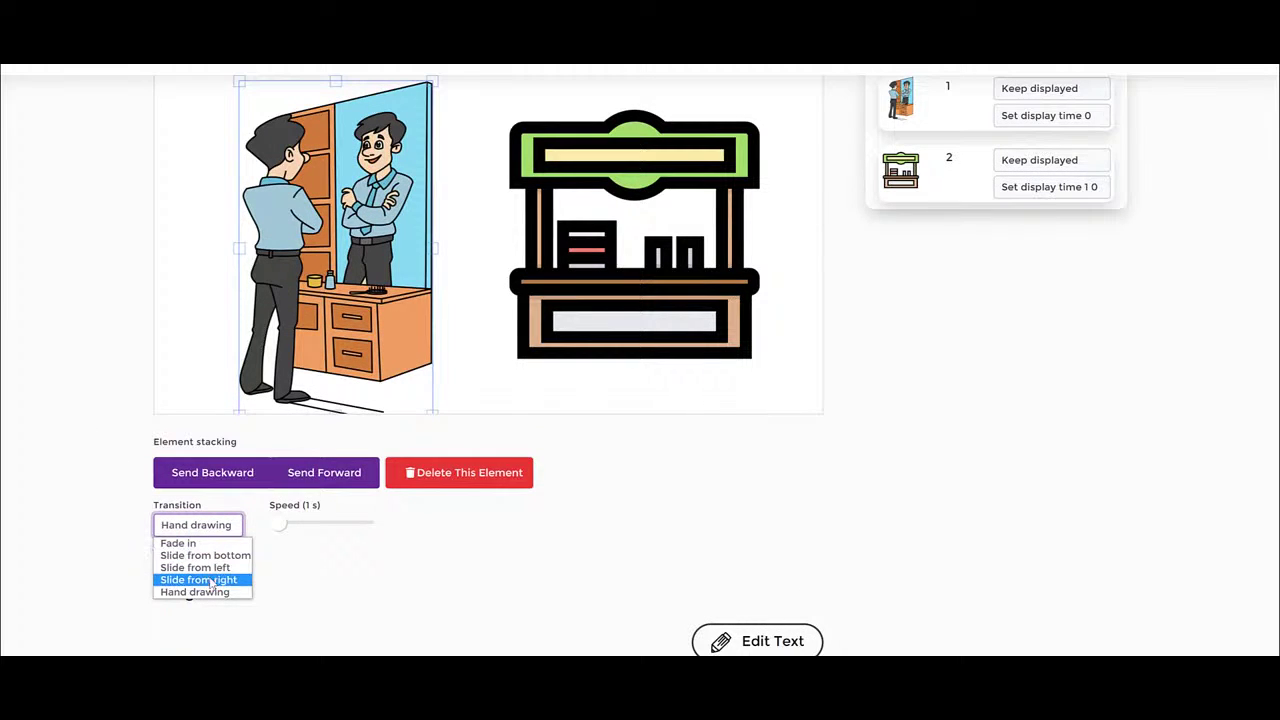
{"action": "left_click", "coordinate": [127, 416]}
{"action": "left_click", "coordinate": [163, 314]}
{"action": "left_click", "coordinate": [234, 262]}
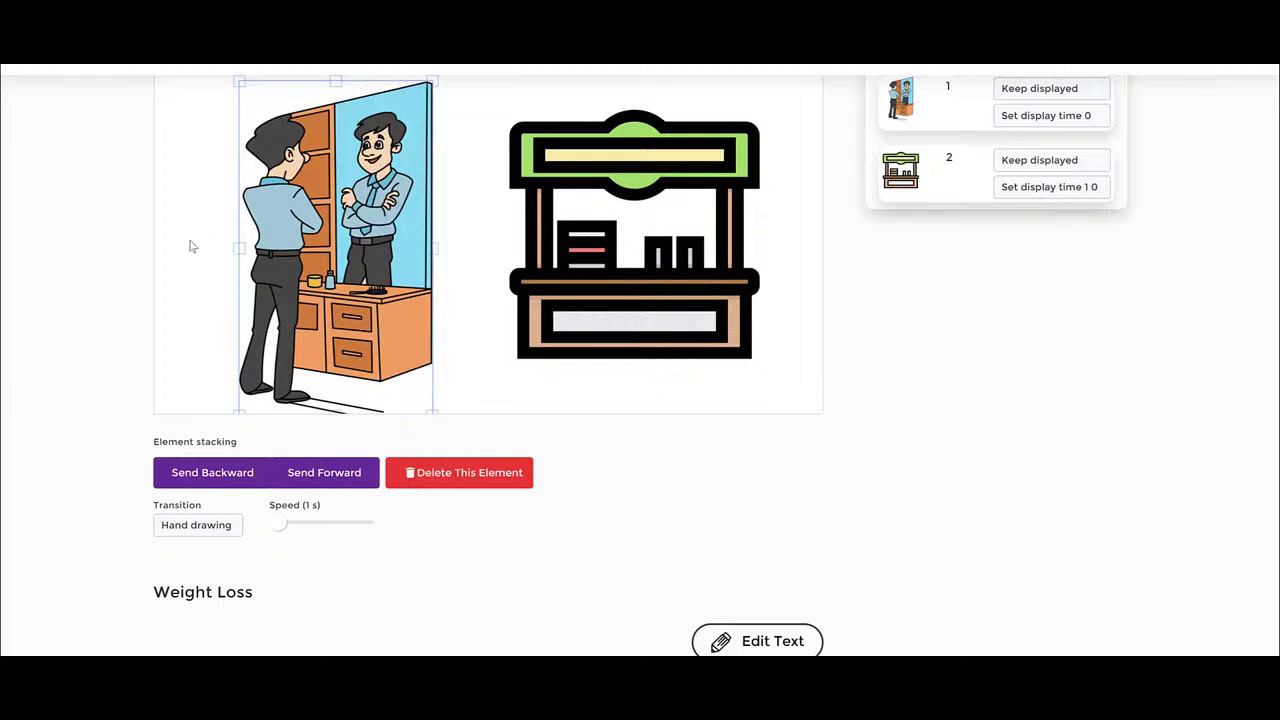
{"action": "left_click", "coordinate": [197, 245]}
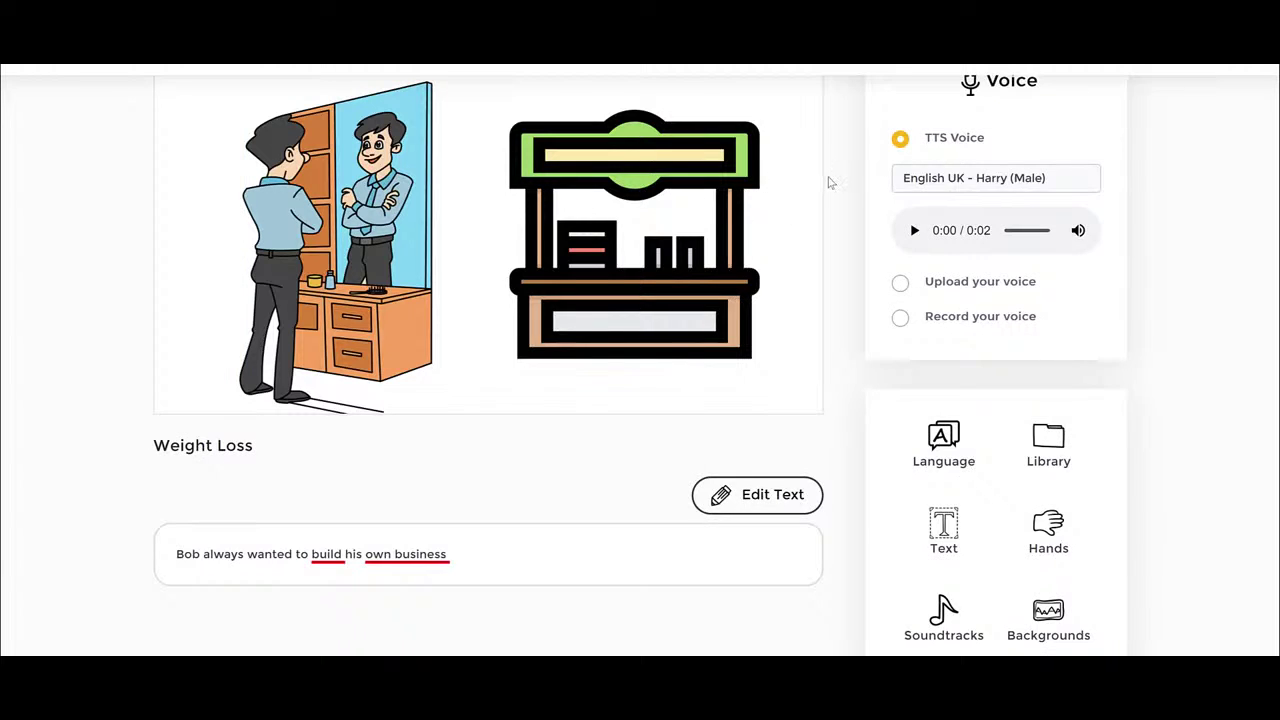
Start a new project from a ready-made template and look through the Blackboard and Glassboard templates.
{"action": "scroll", "coordinate": [828, 182], "scroll_direction": "up", "scroll_amount": 2}
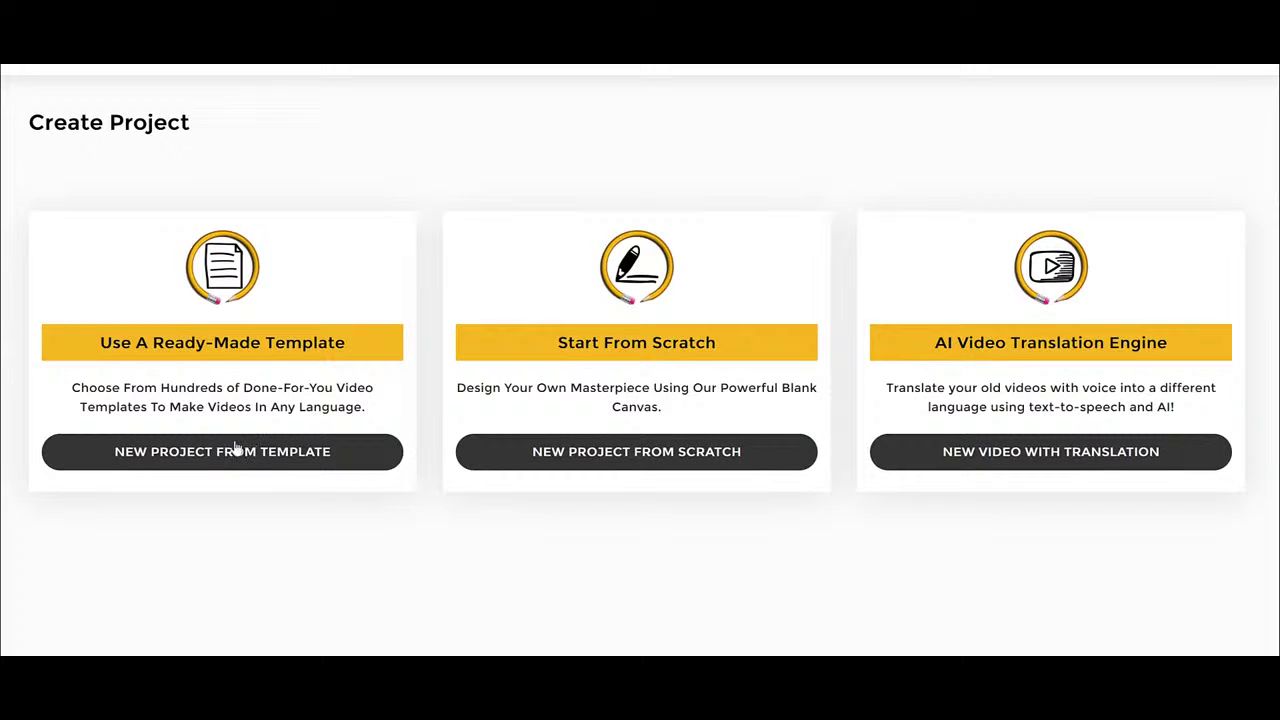
{"action": "left_click", "coordinate": [240, 449]}
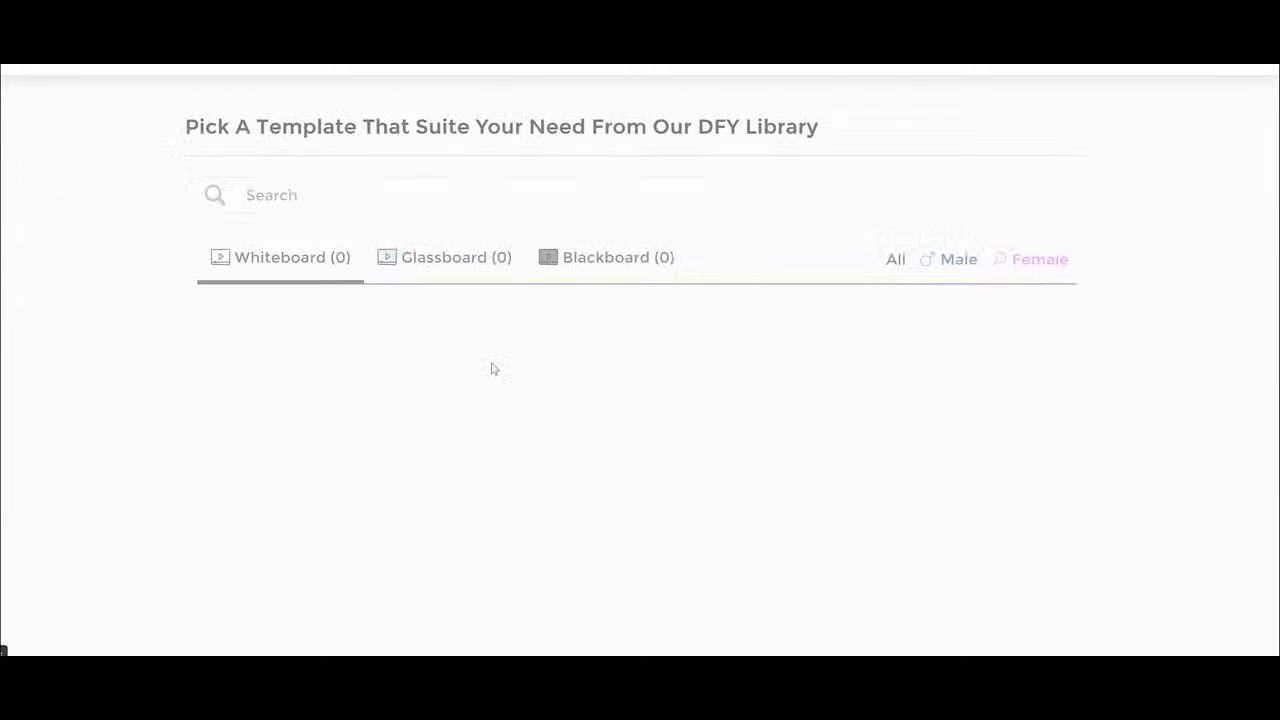
{"action": "left_click_drag", "start_coordinate": [769, 256], "coordinate": [131, 249]}
{"action": "left_click", "coordinate": [591, 280]}
{"action": "scroll", "coordinate": [640, 305], "scroll_direction": "down", "scroll_amount": 2}
{"action": "scroll", "coordinate": [492, 279], "scroll_direction": "up", "scroll_amount": 2}
{"action": "left_click", "coordinate": [492, 279]}
{"action": "scroll", "coordinate": [810, 405], "scroll_direction": "down", "scroll_amount": 5}
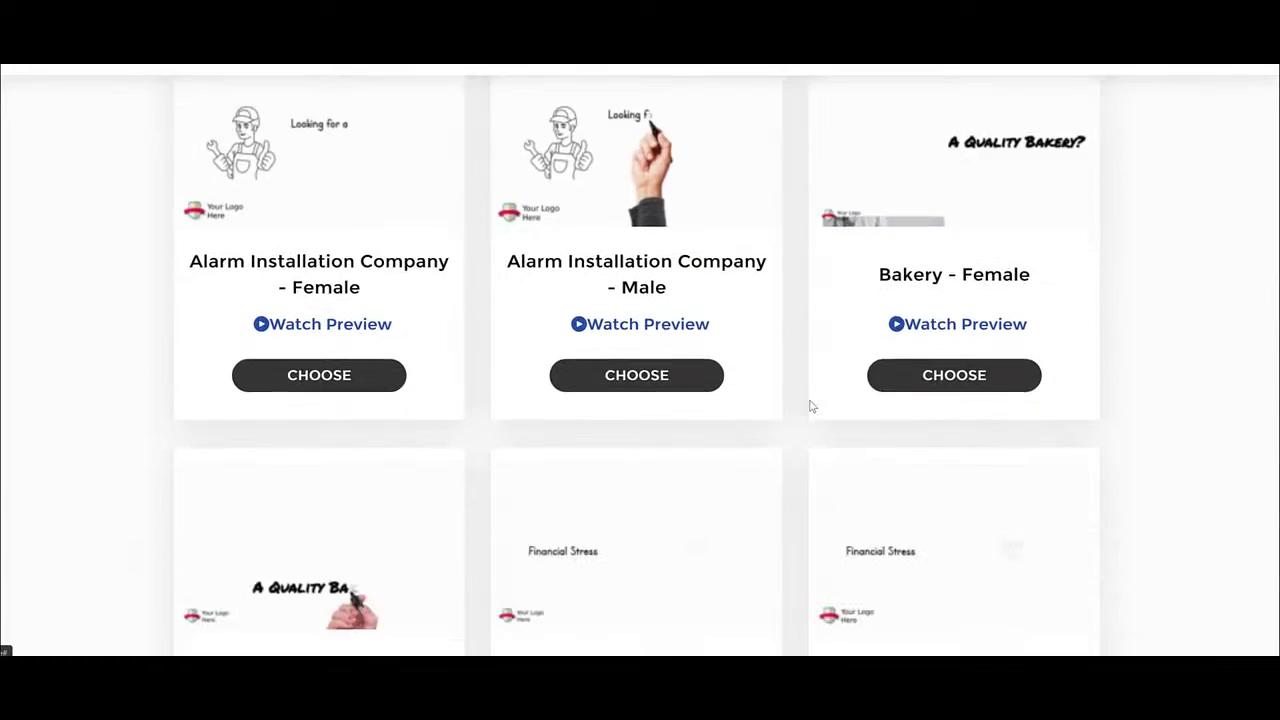
{"action": "scroll", "coordinate": [810, 405], "scroll_direction": "up", "scroll_amount": 5}
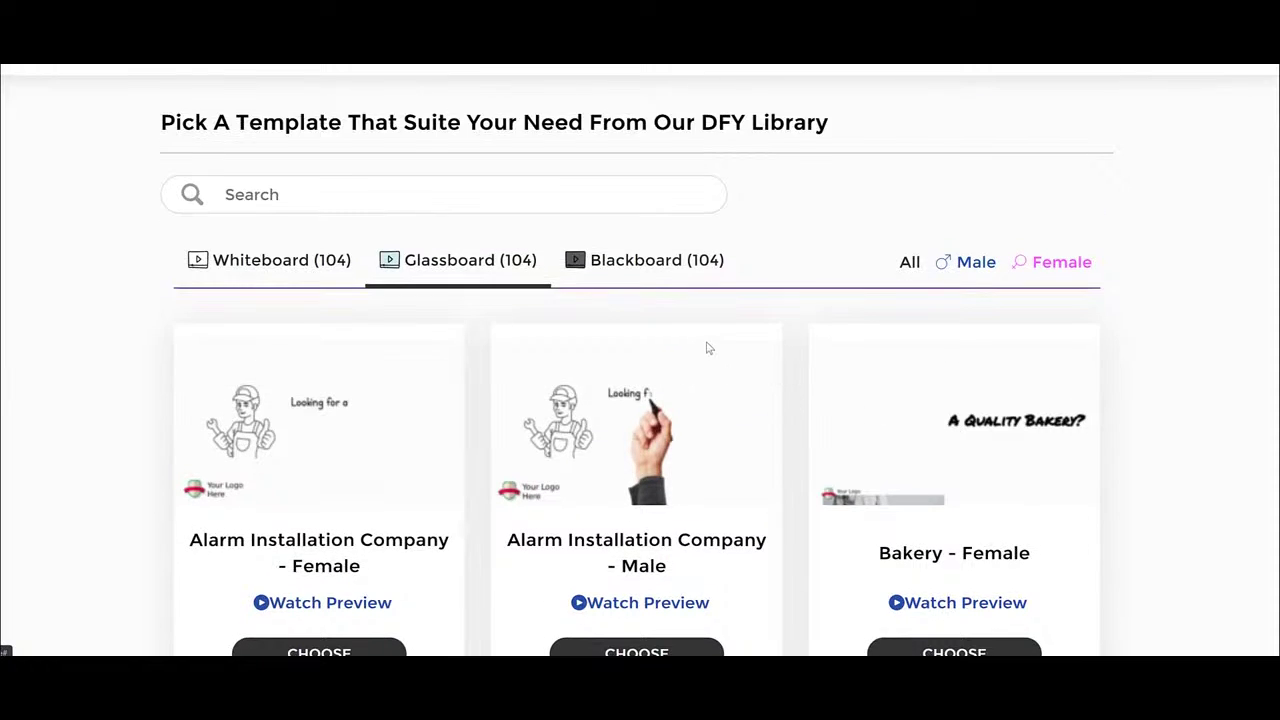
Examine the Blackboard templates, filtering them by Male and by Female voice.
{"action": "left_click", "coordinate": [652, 276]}
{"action": "scroll", "coordinate": [808, 431], "scroll_direction": "down", "scroll_amount": 3}
{"action": "scroll", "coordinate": [810, 432], "scroll_direction": "up", "scroll_amount": 3}
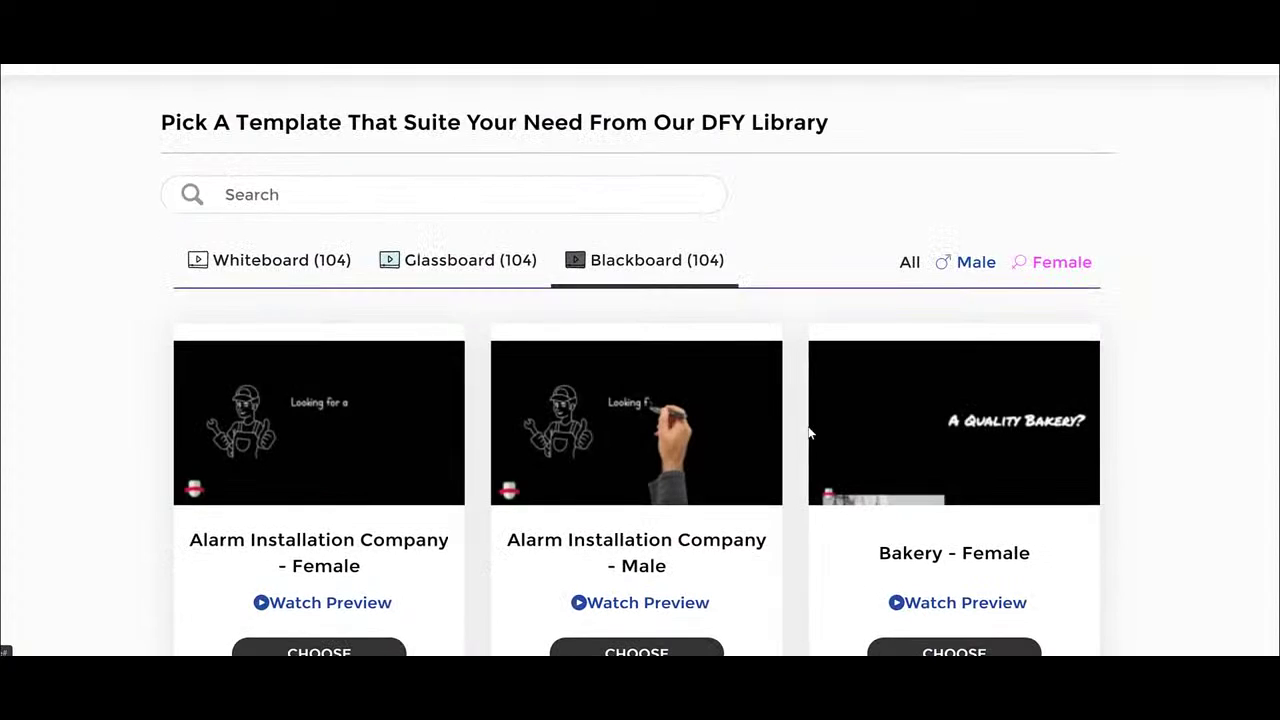
{"action": "left_click", "coordinate": [966, 264]}
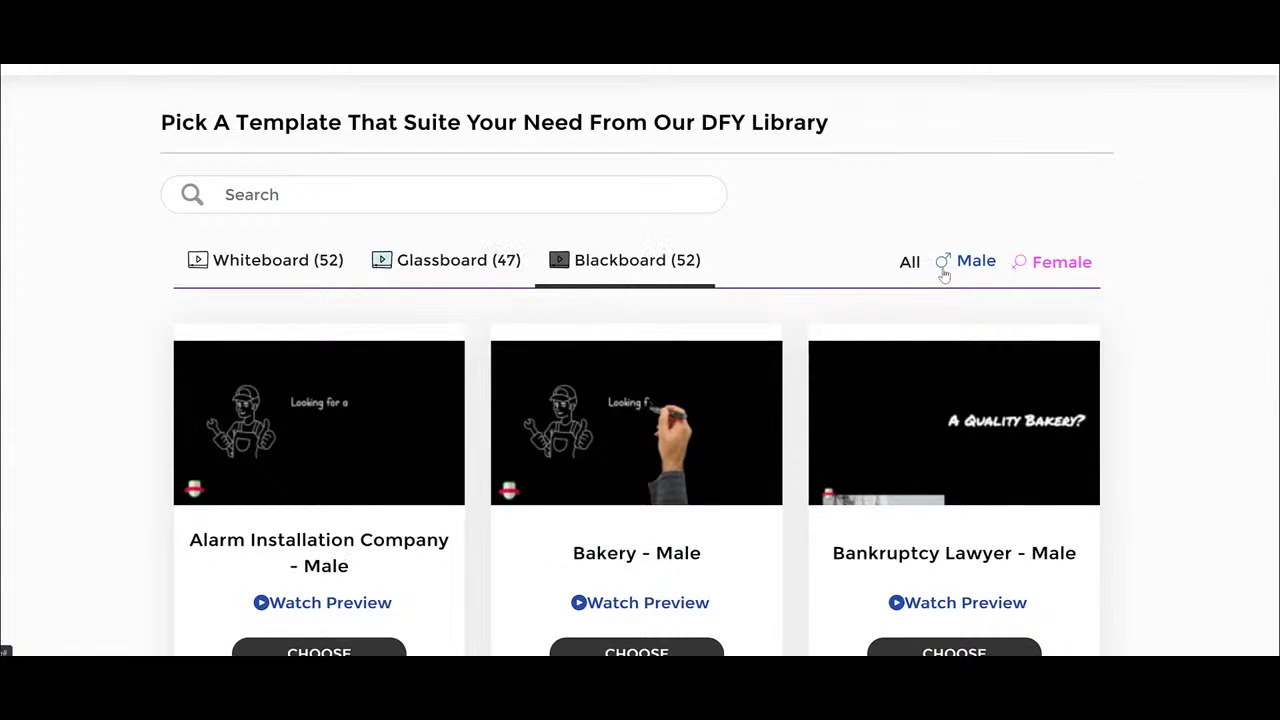
{"action": "left_click", "coordinate": [1022, 270]}
{"action": "scroll", "coordinate": [803, 343], "scroll_direction": "down", "scroll_amount": 3}
{"action": "scroll", "coordinate": [803, 346], "scroll_direction": "up", "scroll_amount": 3}
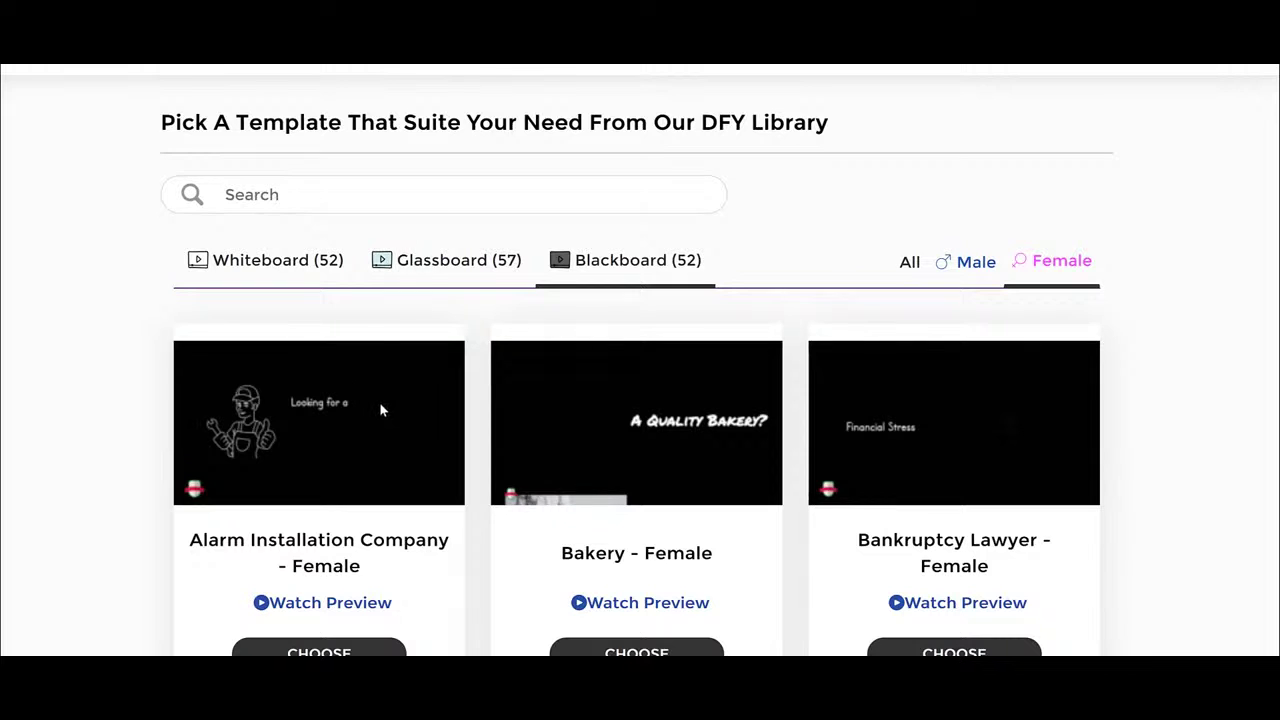
Start the project from the Bakery - Female template in the Whiteboard collection.
{"action": "left_click", "coordinate": [265, 264]}
{"action": "scroll", "coordinate": [634, 449], "scroll_direction": "down", "scroll_amount": 4}
{"action": "scroll", "coordinate": [662, 380], "scroll_direction": "up", "scroll_amount": 2}
{"action": "left_click", "coordinate": [660, 455]}
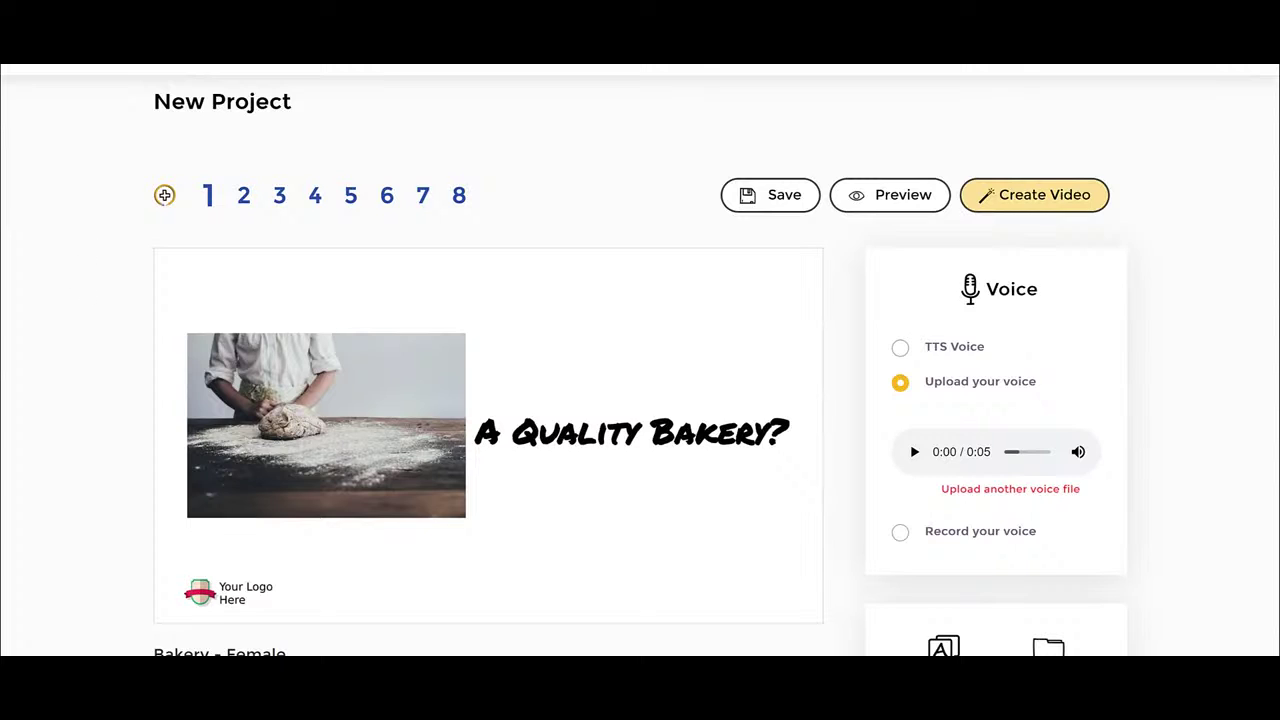
{"action": "mouse_move", "coordinate": [164, 557]}
{"action": "left_mouse_down"}
{"action": "mouse_move", "coordinate": [289, 603]}
{"action": "mouse_move", "coordinate": [152, 552]}
{"action": "left_mouse_up"}
{"action": "left_click_drag", "start_coordinate": [412, 545], "coordinate": [322, 584]}
{"action": "left_click_drag", "start_coordinate": [335, 552], "coordinate": [370, 591]}
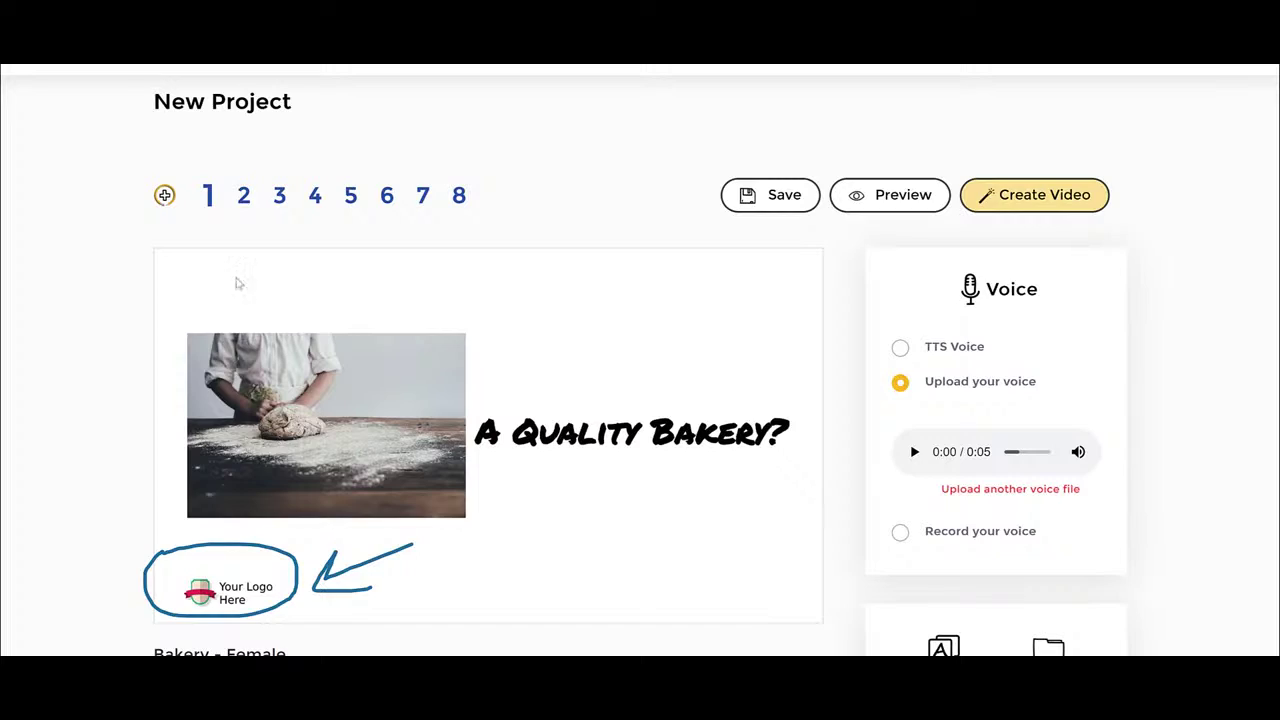
Look through template slides 2 to 7 and return to slide 1.
{"action": "left_click", "coordinate": [243, 196]}
{"action": "left_click", "coordinate": [280, 197]}
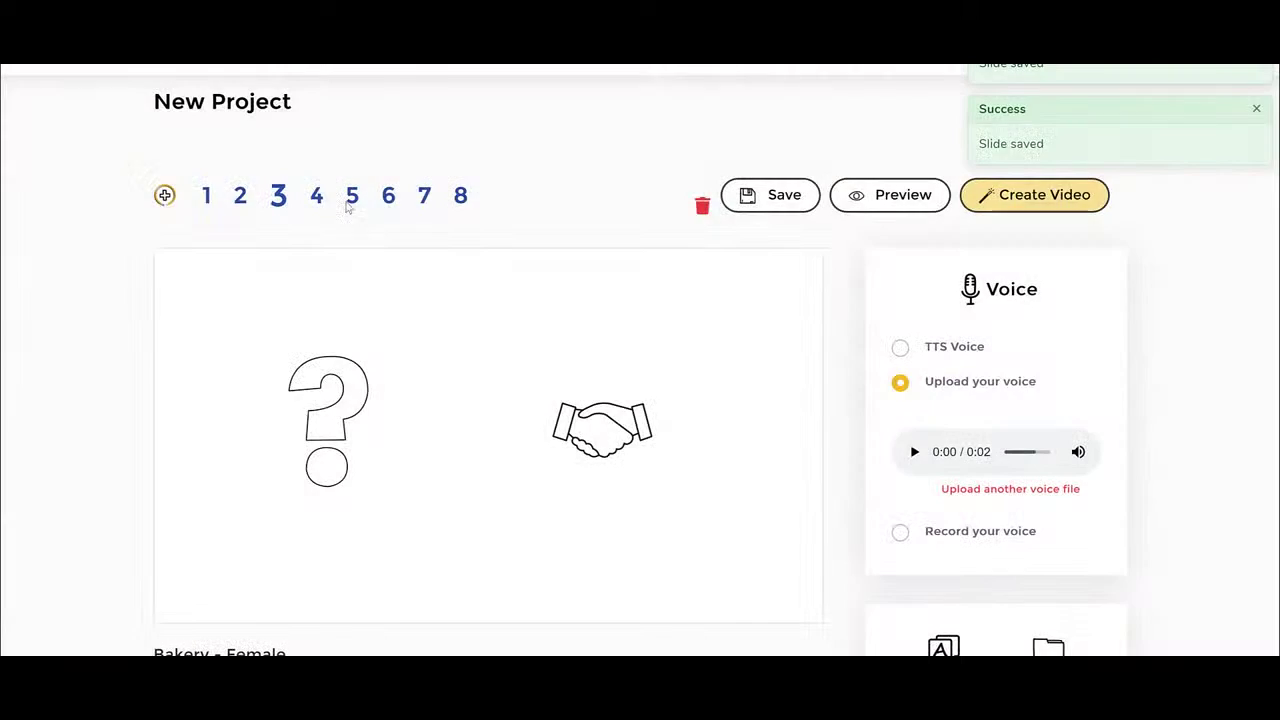
{"action": "left_click", "coordinate": [316, 198]}
{"action": "left_click", "coordinate": [351, 200]}
{"action": "left_click", "coordinate": [390, 200]}
{"action": "left_click", "coordinate": [422, 206]}
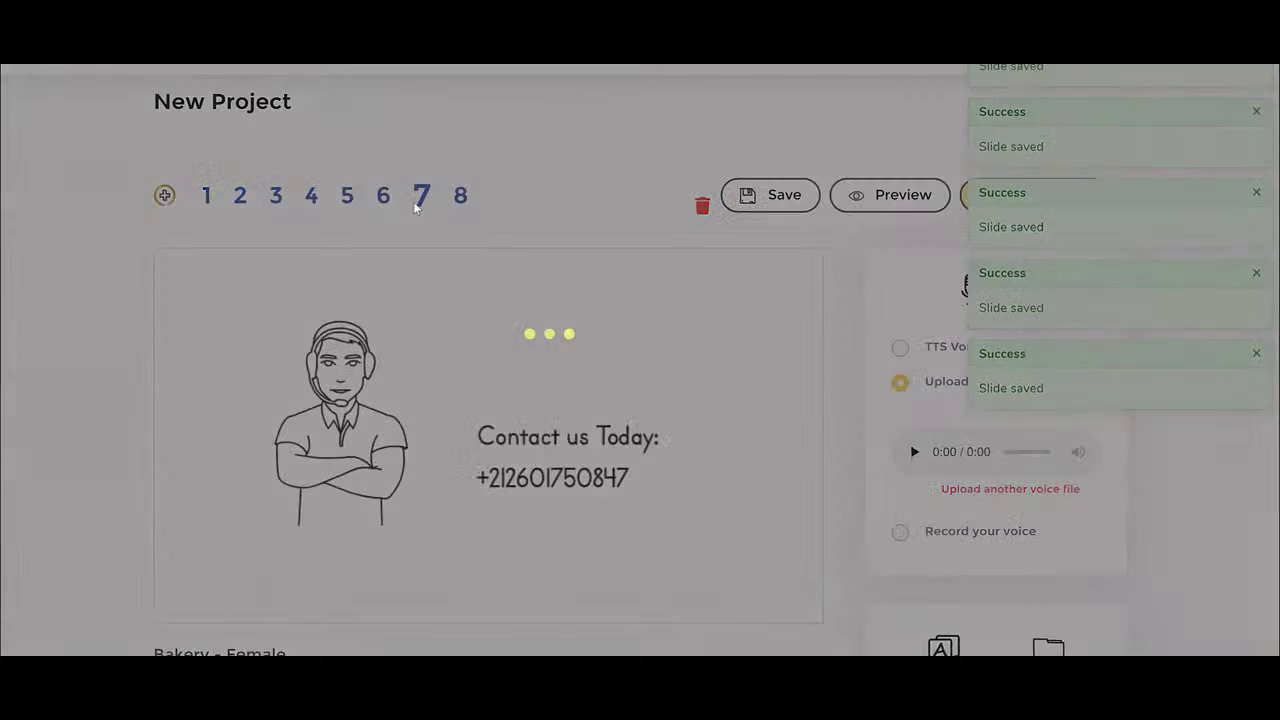
{"action": "left_click", "coordinate": [209, 200]}
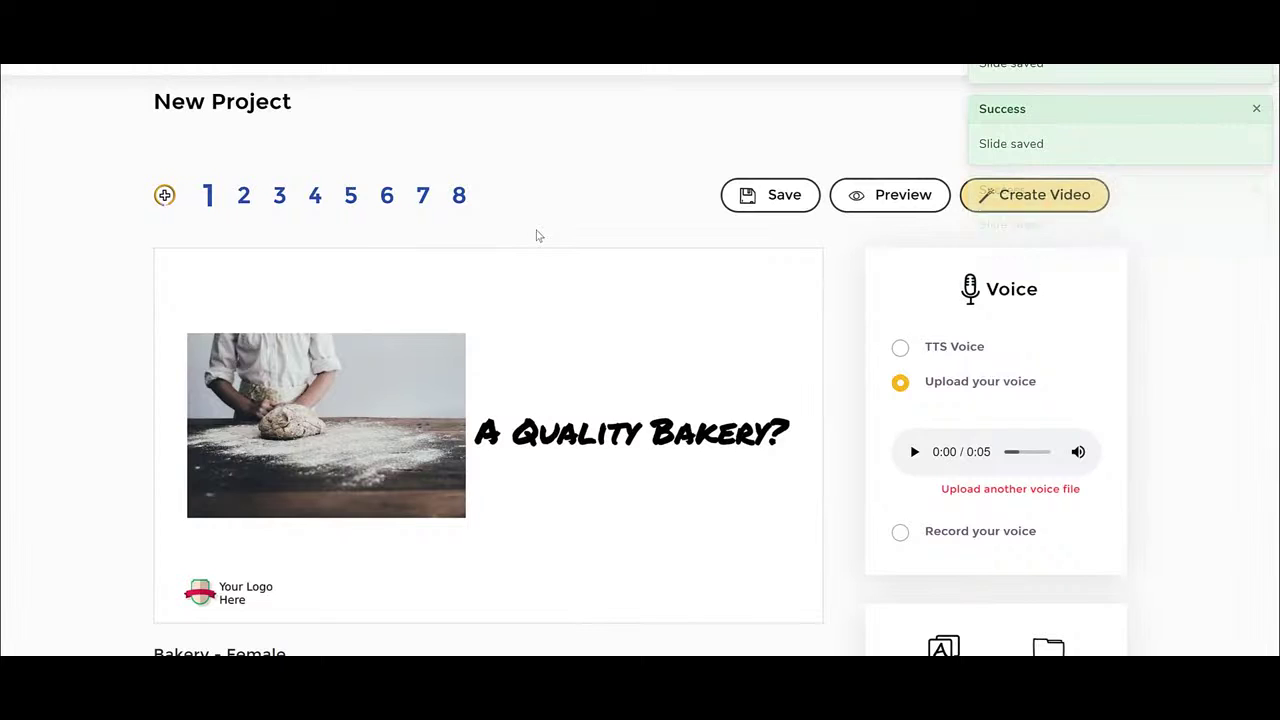
Delete the dough-kneading photo from slide 1.
{"action": "left_click", "coordinate": [413, 355]}
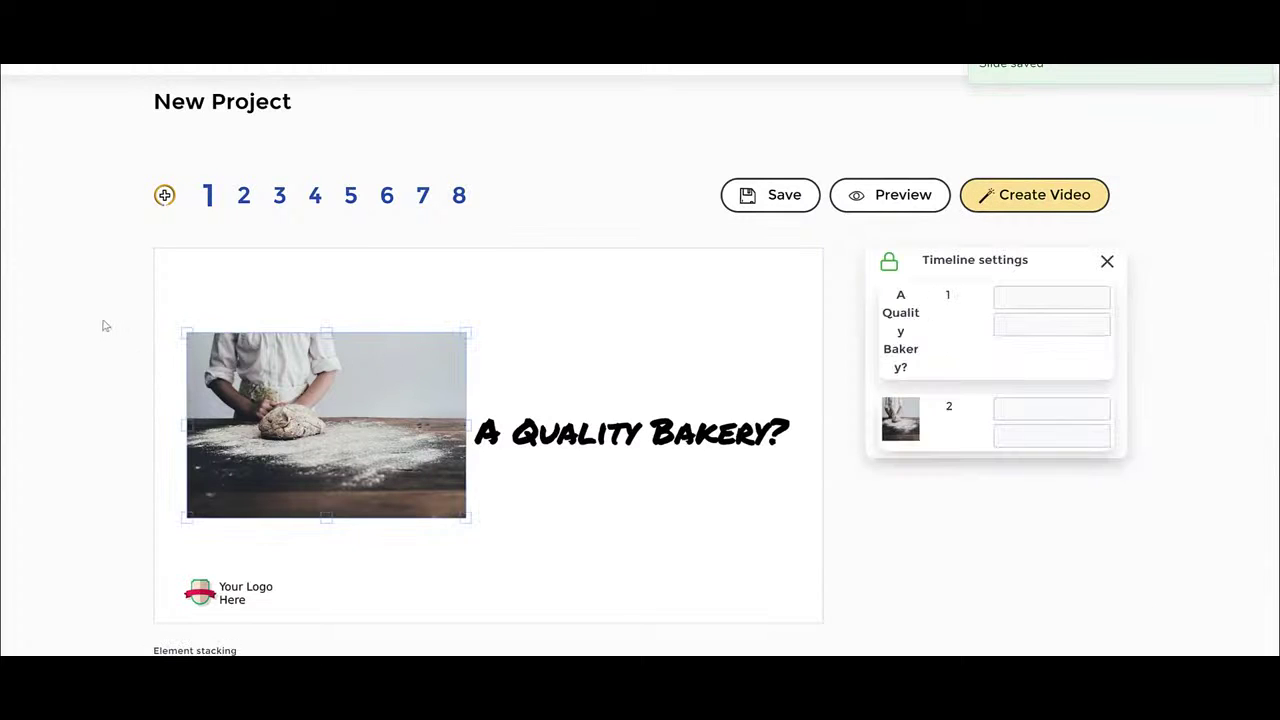
{"action": "scroll", "coordinate": [105, 325], "scroll_direction": "down", "scroll_amount": 1}
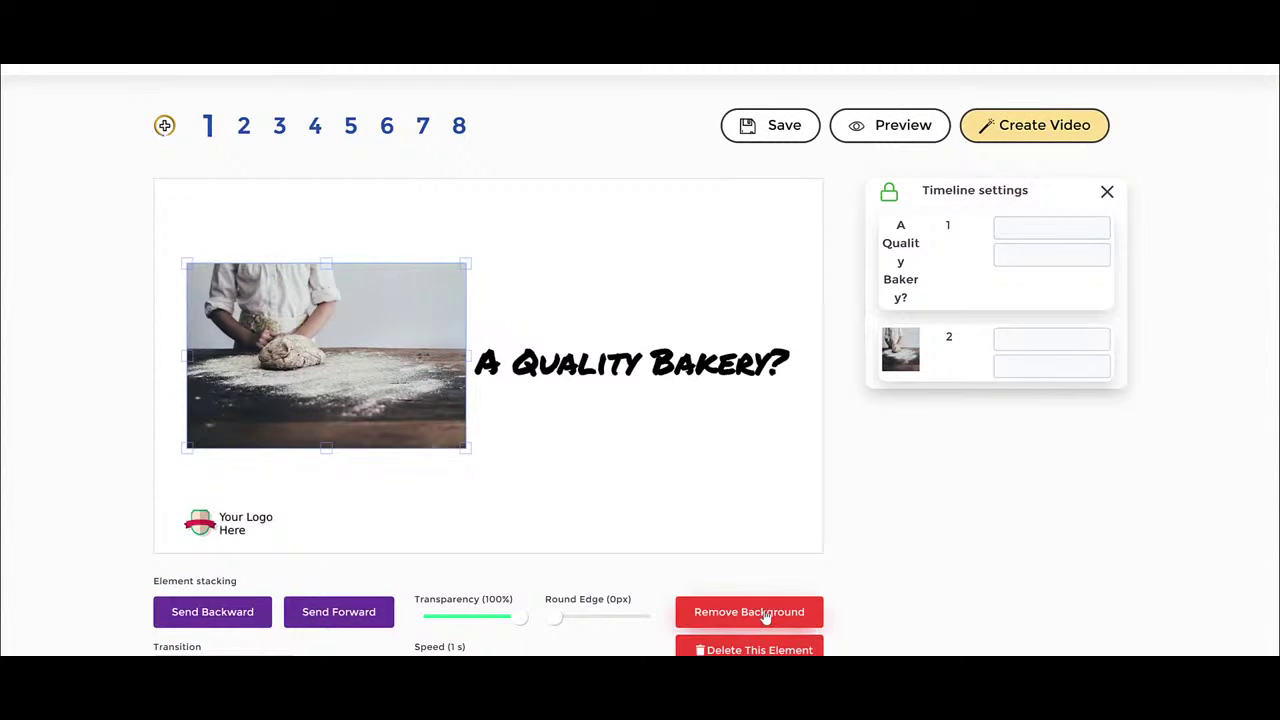
{"action": "scroll", "coordinate": [771, 437], "scroll_direction": "down", "scroll_amount": 1}
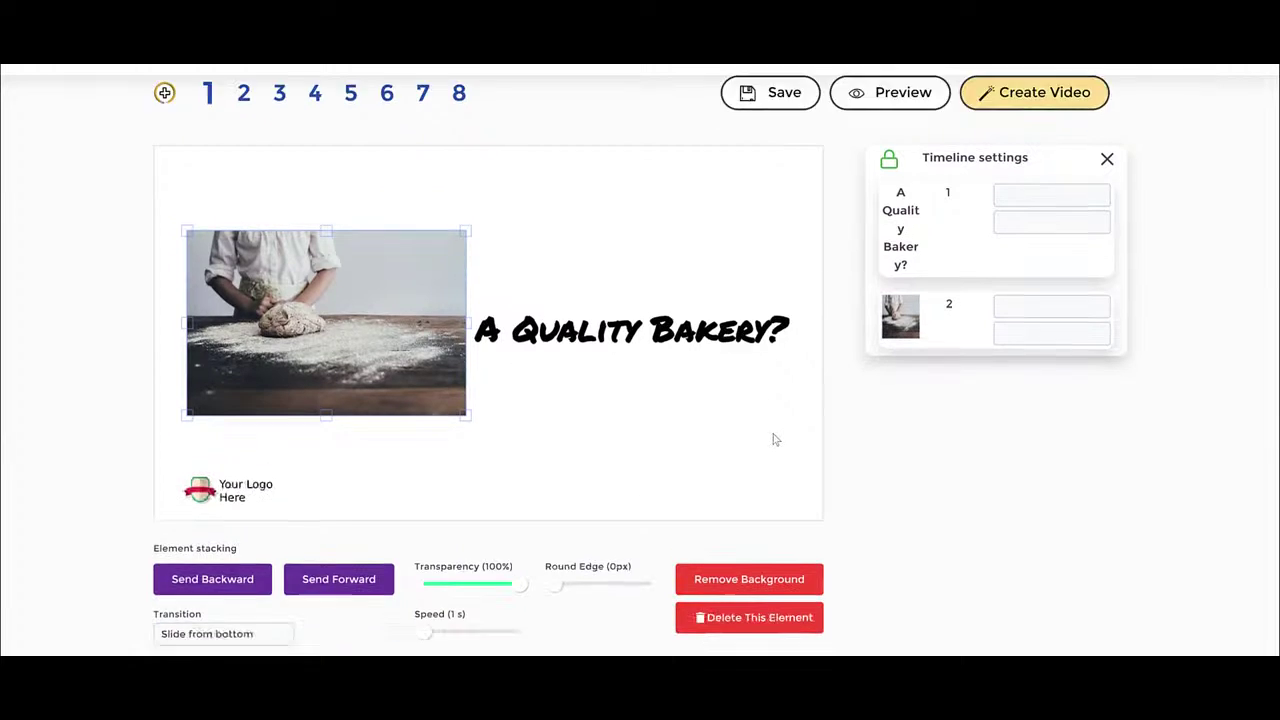
{"action": "left_click", "coordinate": [725, 583]}
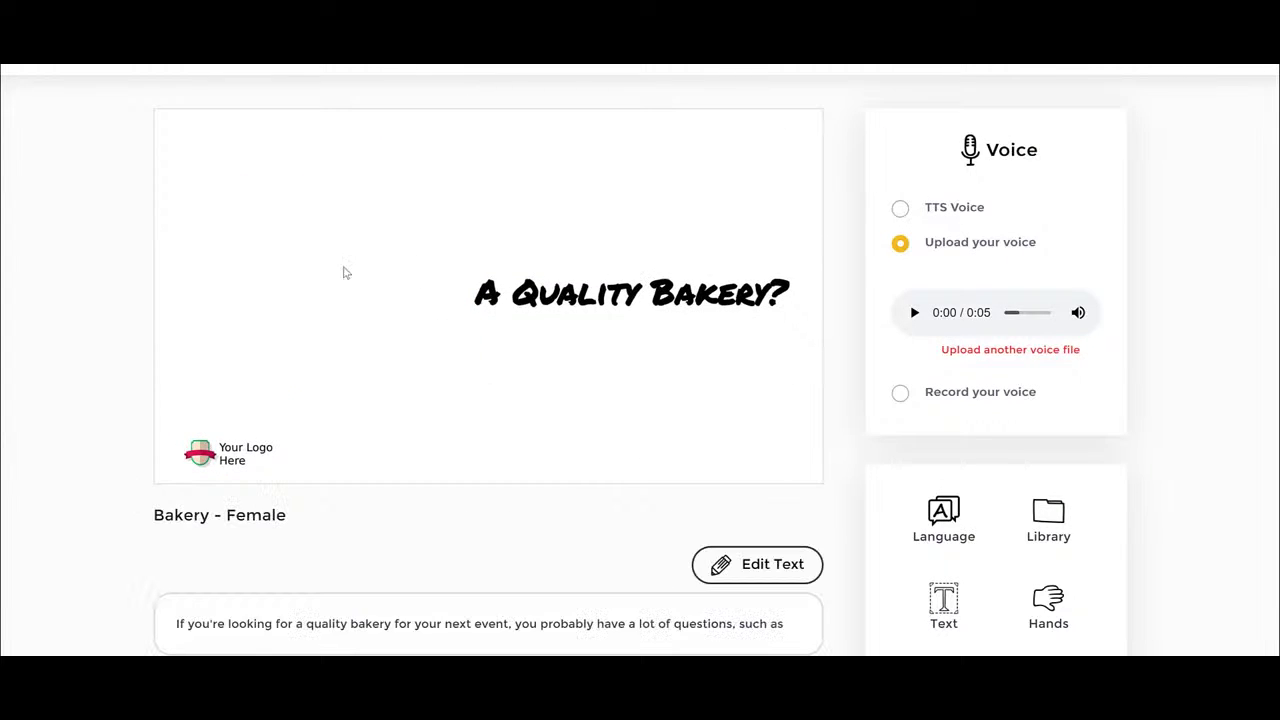
Add the illustration of three people around a cake table with pink balloons from the library's Color assets to slide 1.
{"action": "left_click", "coordinate": [1062, 518]}
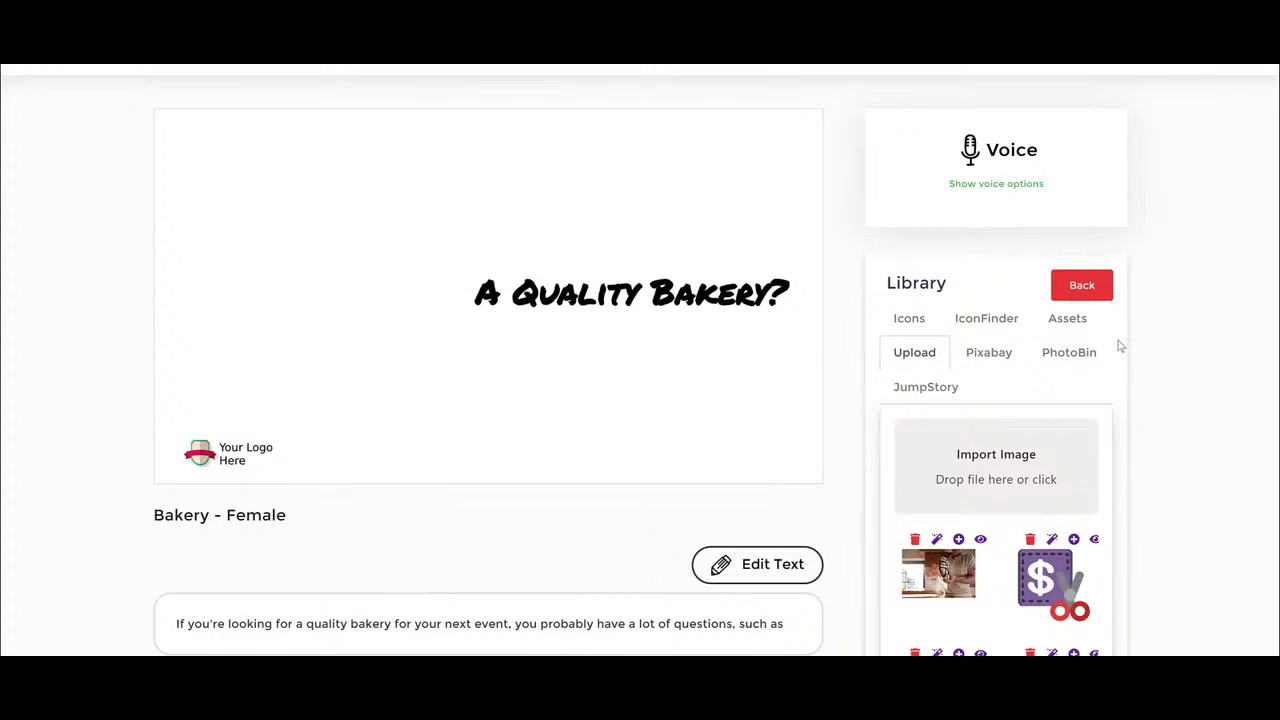
{"action": "left_click", "coordinate": [1070, 322]}
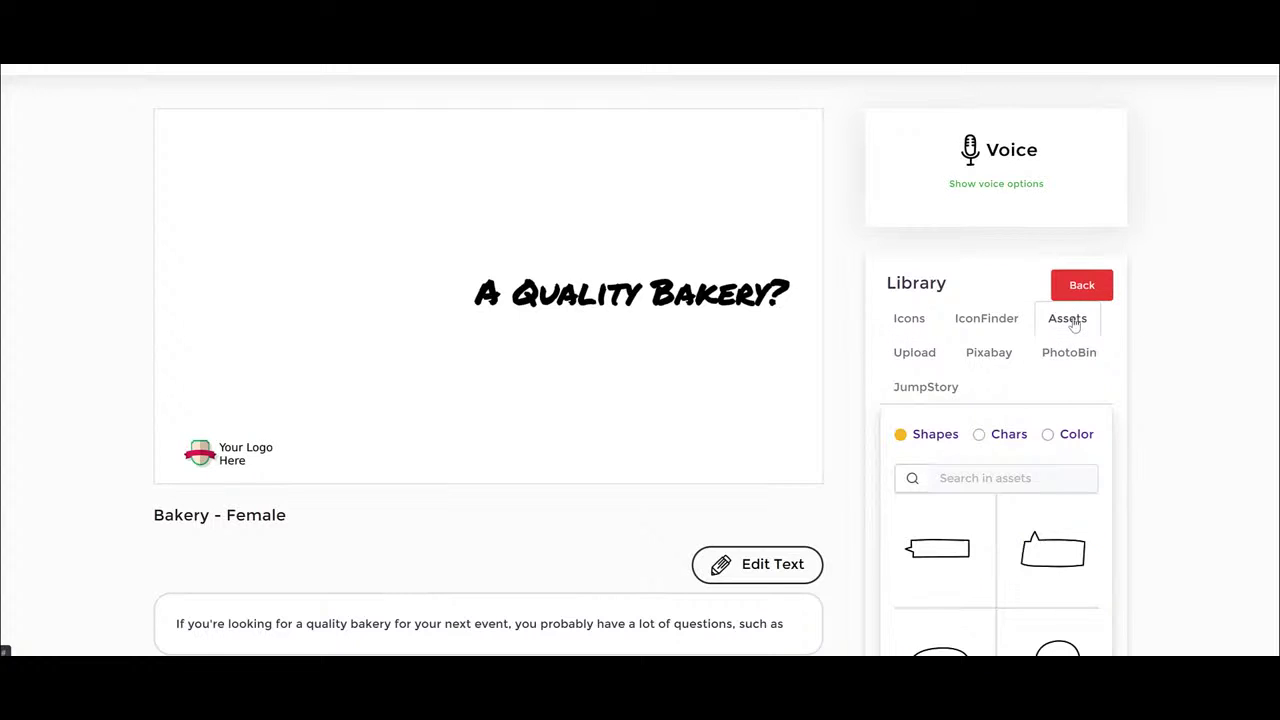
{"action": "left_click", "coordinate": [1048, 436]}
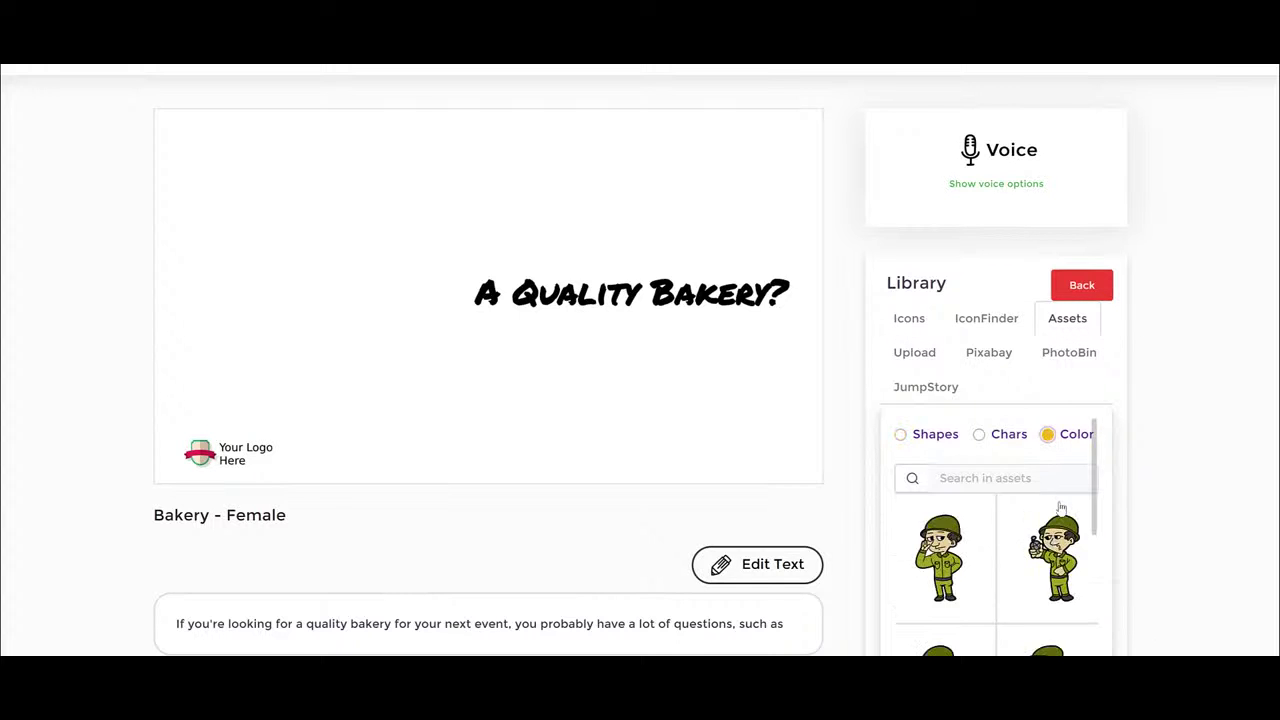
{"action": "scroll", "coordinate": [1050, 450], "scroll_direction": "down", "scroll_amount": 3}
{"action": "scroll", "coordinate": [1062, 475], "scroll_direction": "down", "scroll_amount": 3}
{"action": "scroll", "coordinate": [1014, 400], "scroll_direction": "up", "scroll_amount": 2}
{"action": "scroll", "coordinate": [1014, 400], "scroll_direction": "down", "scroll_amount": 3}
{"action": "left_click", "coordinate": [1015, 458]}
{"action": "scroll", "coordinate": [1046, 251], "scroll_direction": "down", "scroll_amount": 2}
{"action": "scroll", "coordinate": [1046, 251], "scroll_direction": "up", "scroll_amount": 2}
{"action": "scroll", "coordinate": [1140, 295], "scroll_direction": "up", "scroll_amount": 2}
{"action": "scroll", "coordinate": [1018, 348], "scroll_direction": "down", "scroll_amount": 5}
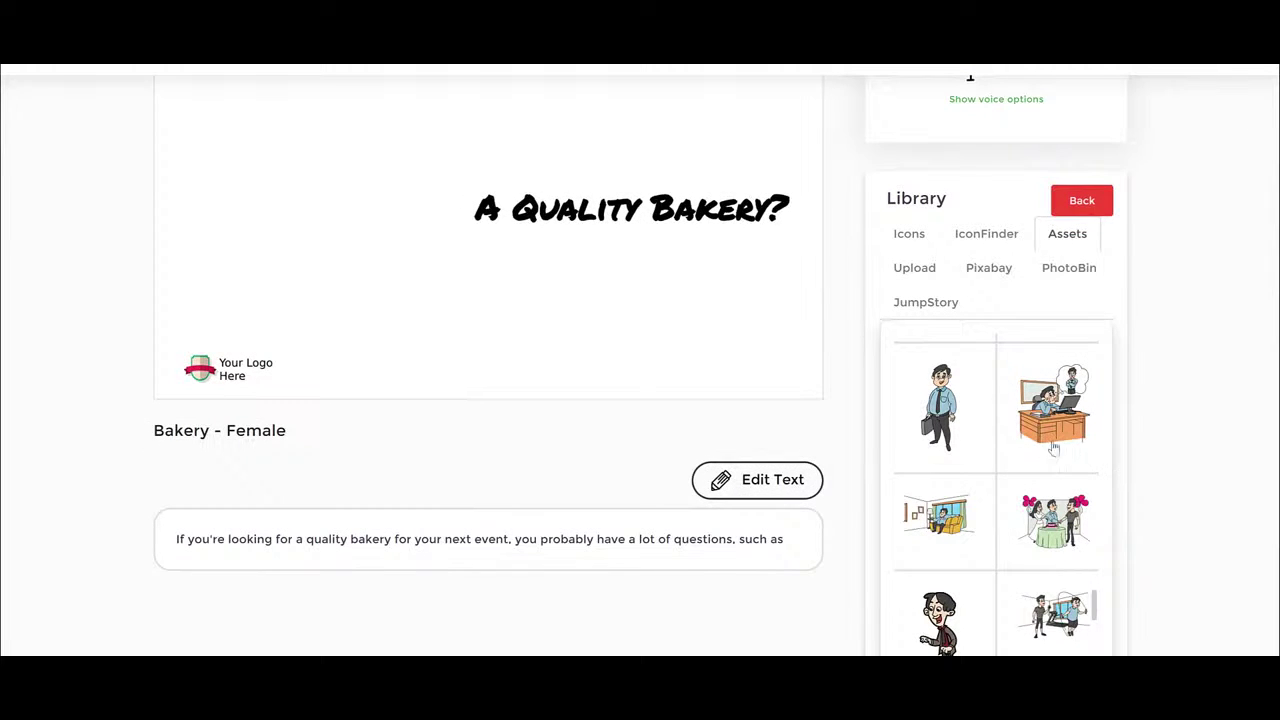
{"action": "left_click", "coordinate": [1055, 515]}
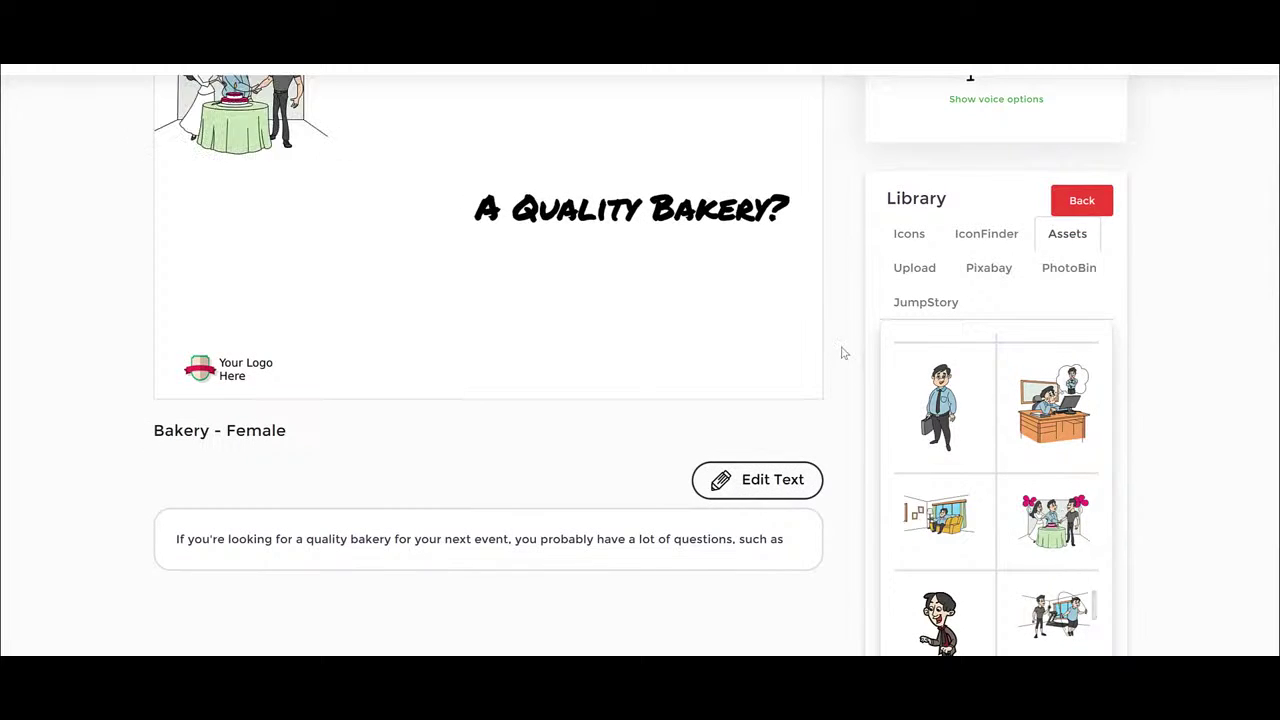
Enlarge the cake-table illustration and place it to the left of the "A Quality Bakery?" heading.
{"action": "scroll", "coordinate": [843, 351], "scroll_direction": "up", "scroll_amount": 2}
{"action": "left_click", "coordinate": [176, 226]}
{"action": "left_click_drag", "start_coordinate": [355, 355], "coordinate": [440, 455]}
{"action": "left_click_drag", "start_coordinate": [356, 332], "coordinate": [348, 336]}
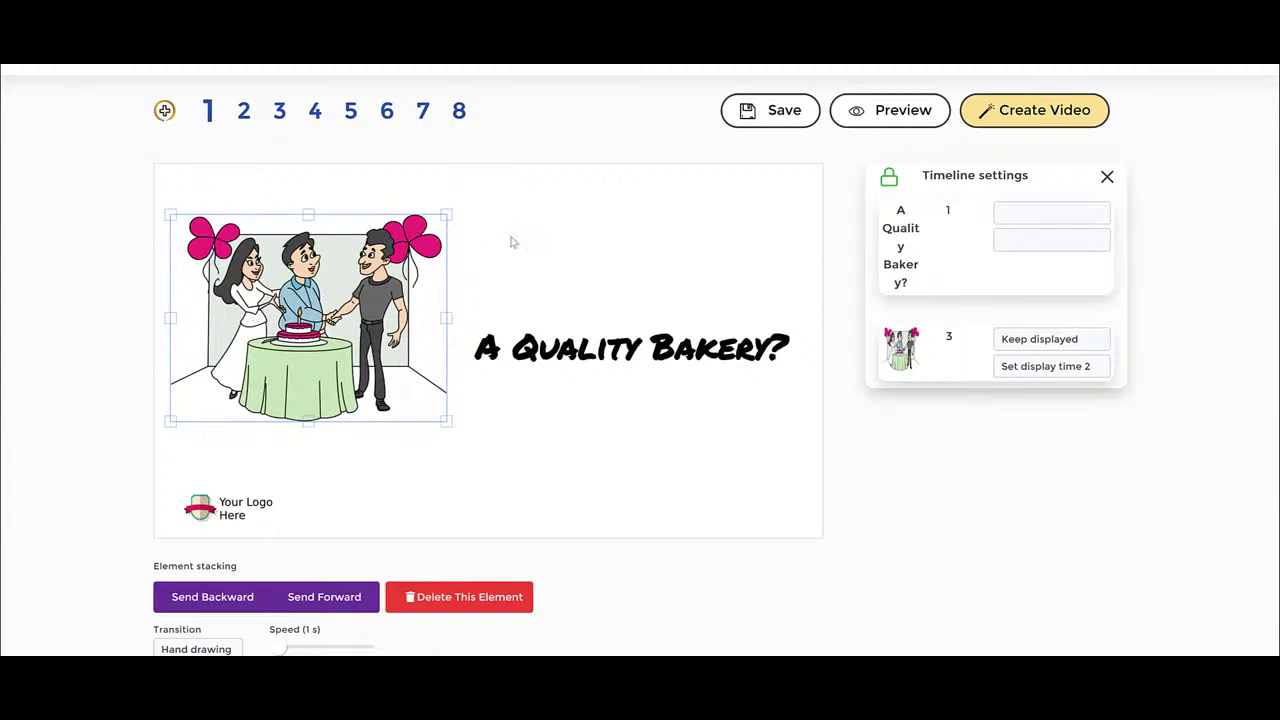
{"action": "left_click", "coordinate": [542, 273]}
{"action": "left_click", "coordinate": [362, 365]}
{"action": "left_click", "coordinate": [574, 444]}
Move the "A Quality Bakery?" heading down below the cake-table illustration and shift the illustration slightly up and left.
{"action": "left_click", "coordinate": [618, 350]}
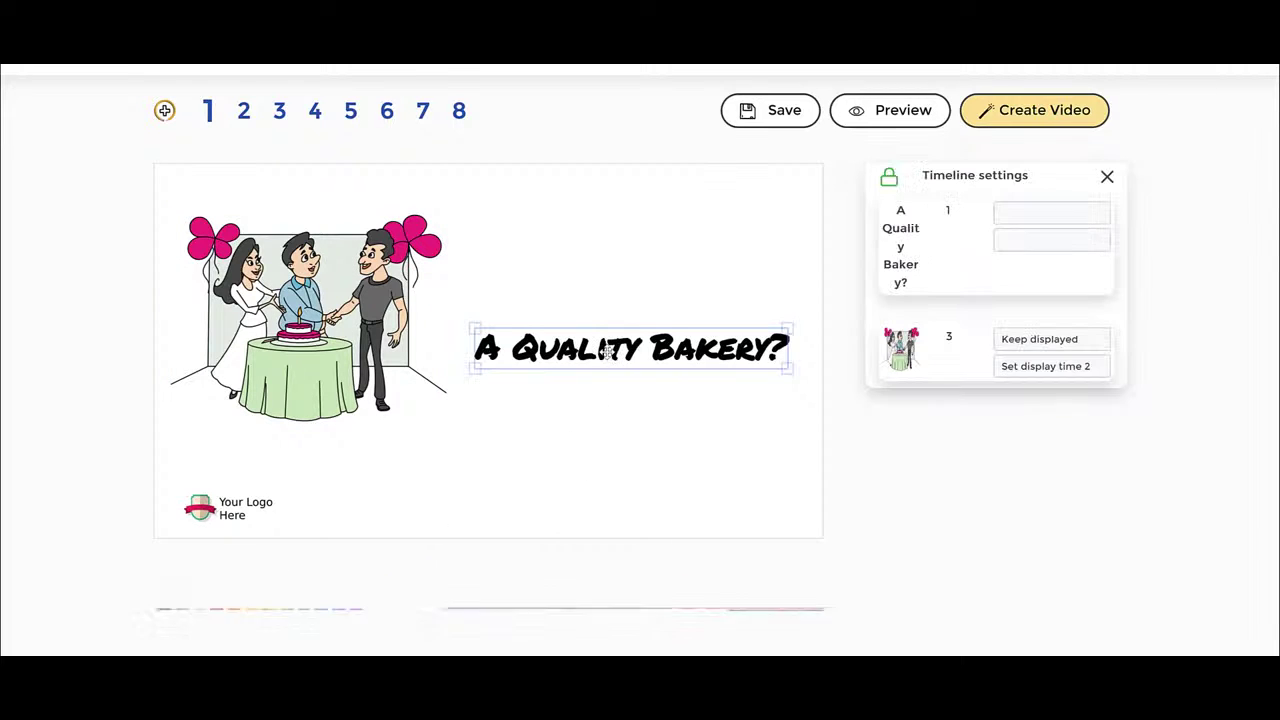
{"action": "left_click_drag", "start_coordinate": [608, 350], "coordinate": [510, 428]}
{"action": "left_click_drag", "start_coordinate": [335, 300], "coordinate": [315, 273]}
{"action": "left_click_drag", "start_coordinate": [486, 425], "coordinate": [456, 425]}
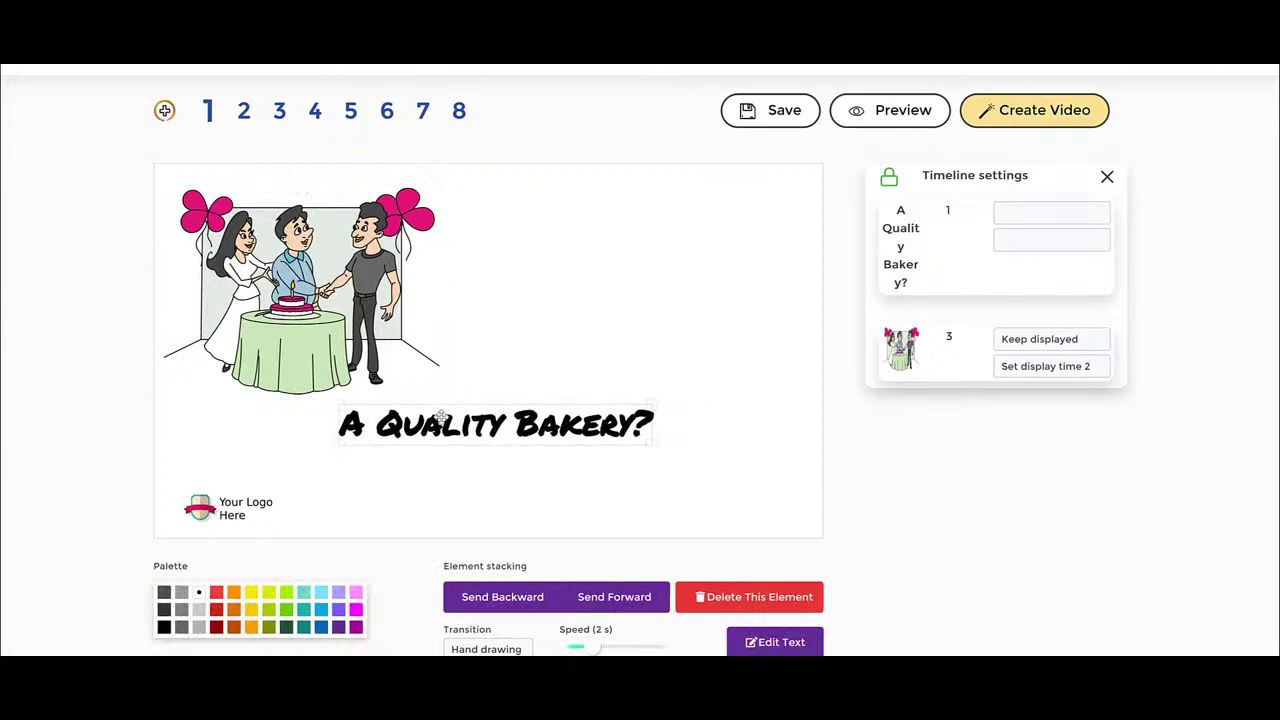
{"action": "left_click", "coordinate": [634, 346]}
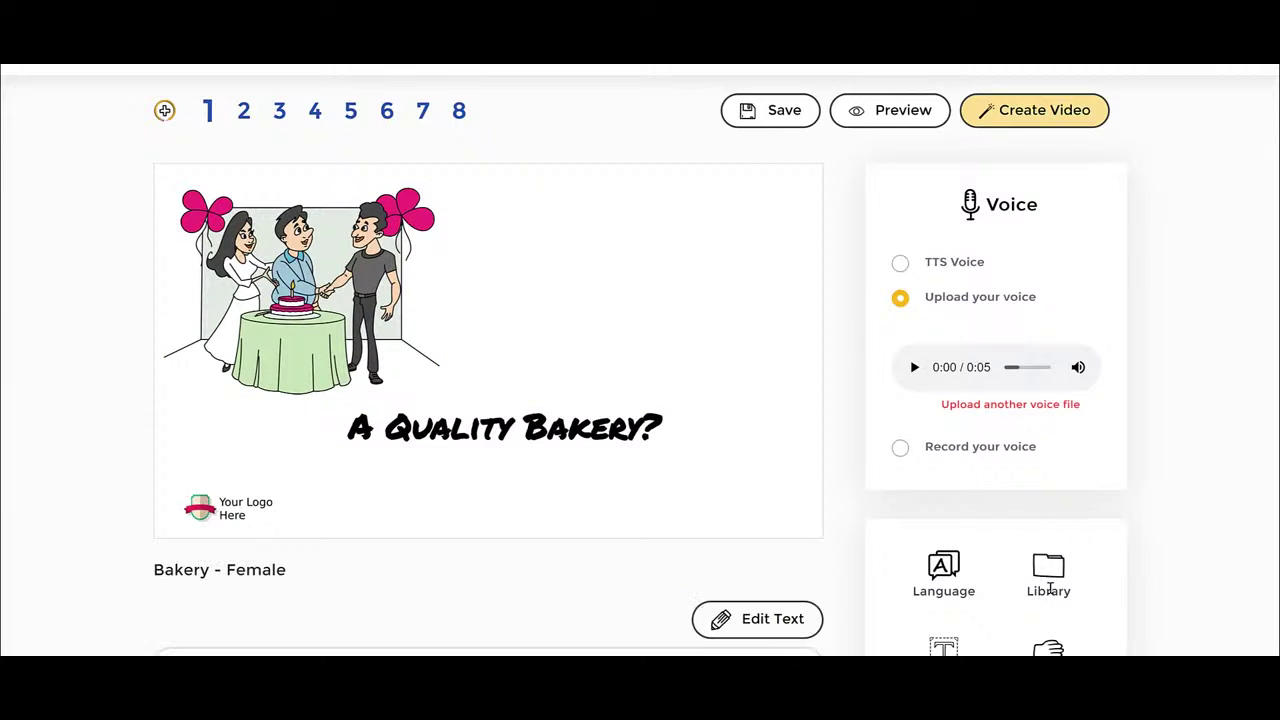
Search the JumpStory image library for "cake".
{"action": "left_click", "coordinate": [1052, 570]}
{"action": "left_click", "coordinate": [925, 441]}
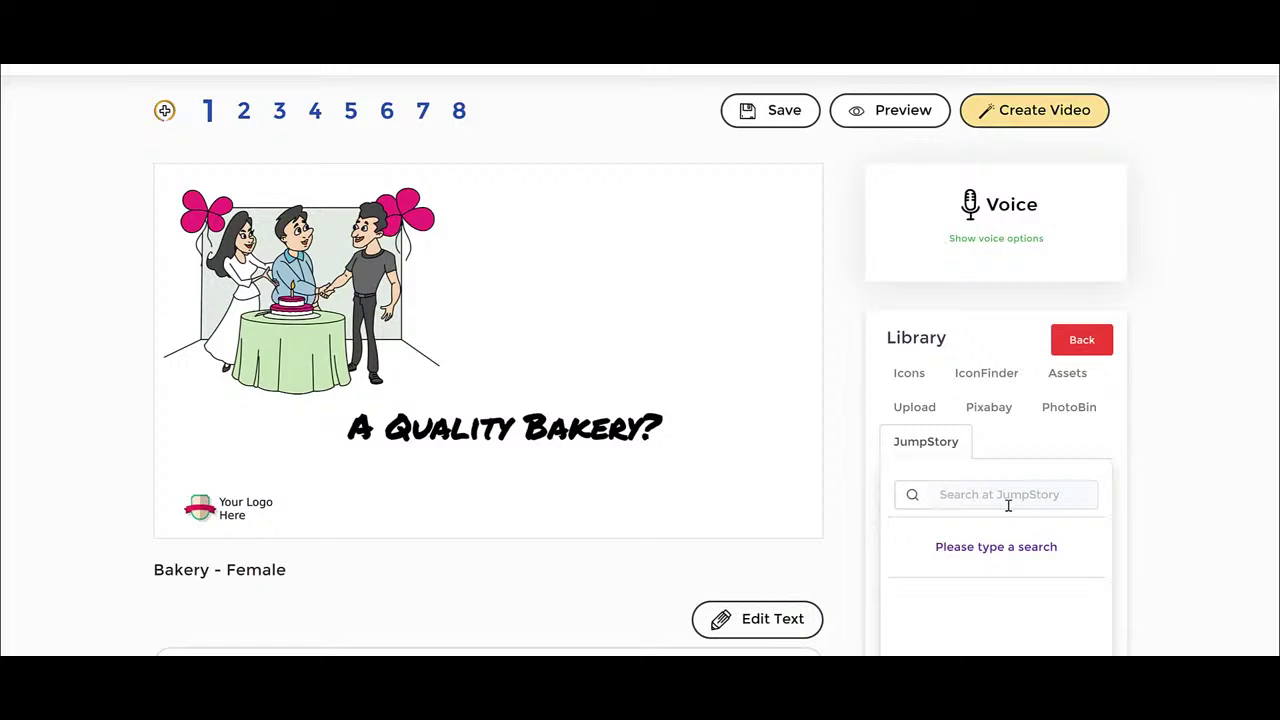
{"action": "left_click", "coordinate": [1008, 506]}
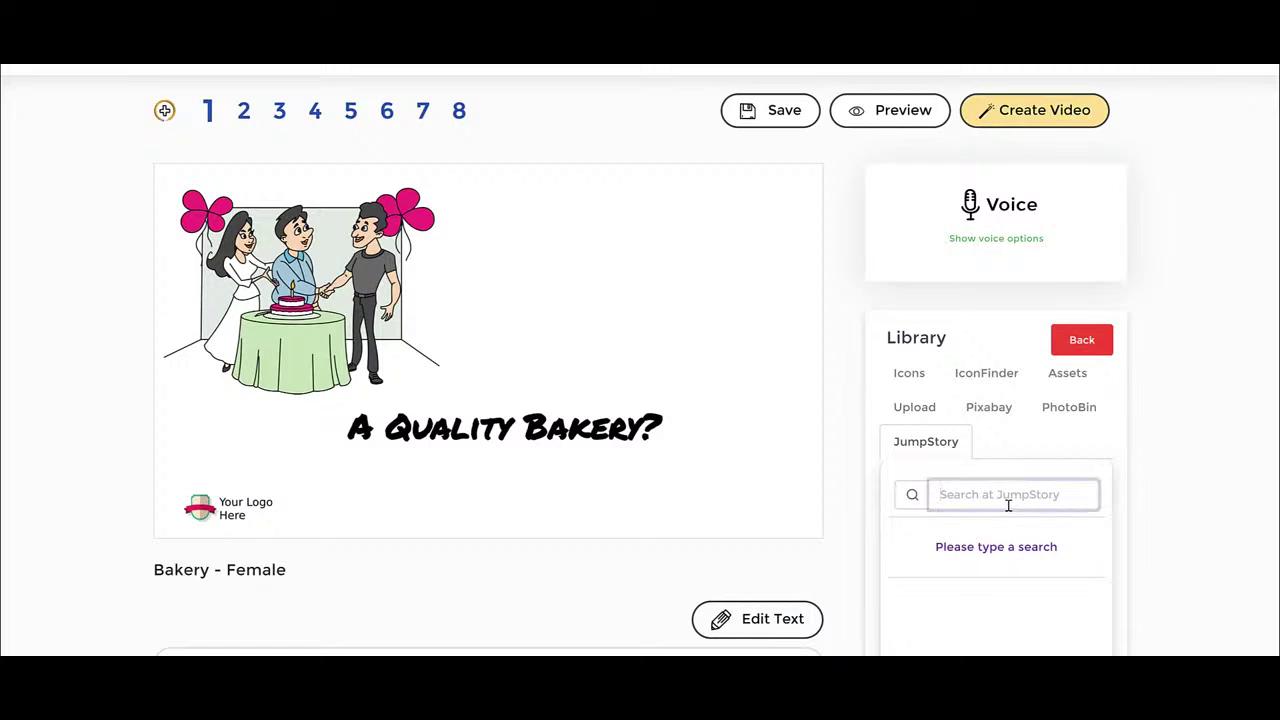
{"action": "type", "text": "cake"}
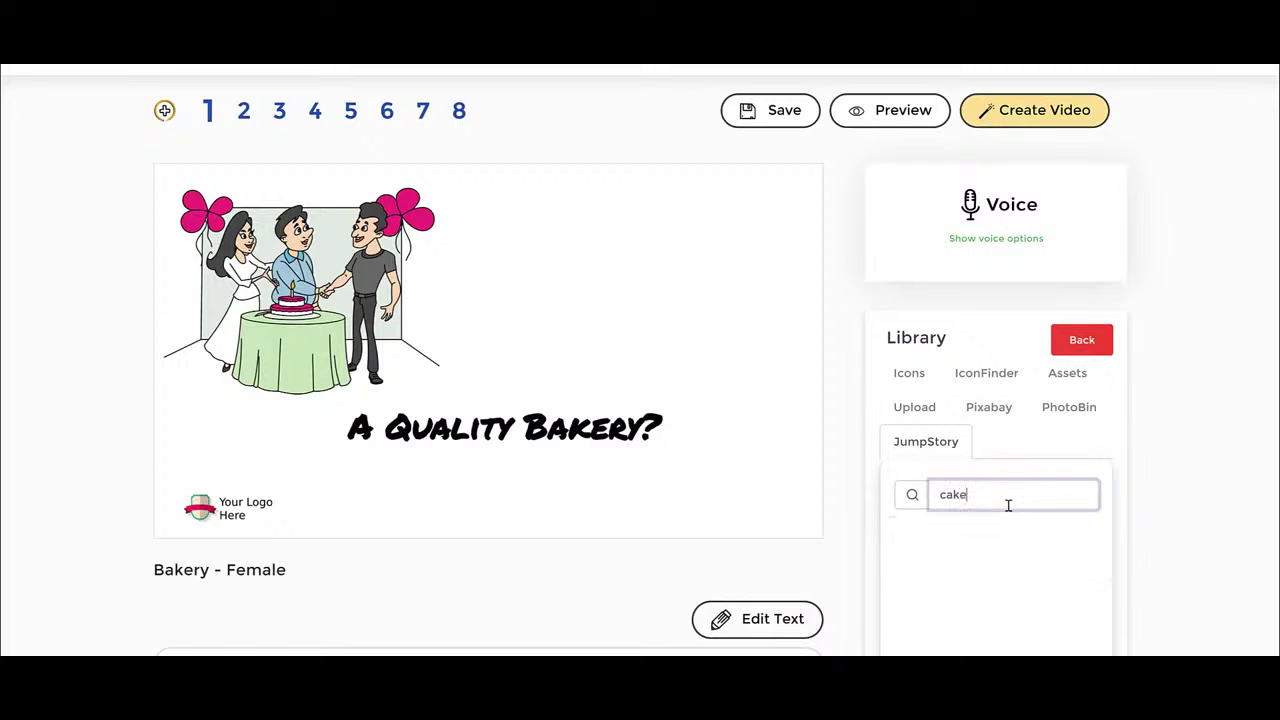
Add the cupcake topped with a red heart to the slide, enlarge it and place it right of the cake-table illustration.
{"action": "scroll", "coordinate": [1180, 384], "scroll_direction": "down", "scroll_amount": 2}
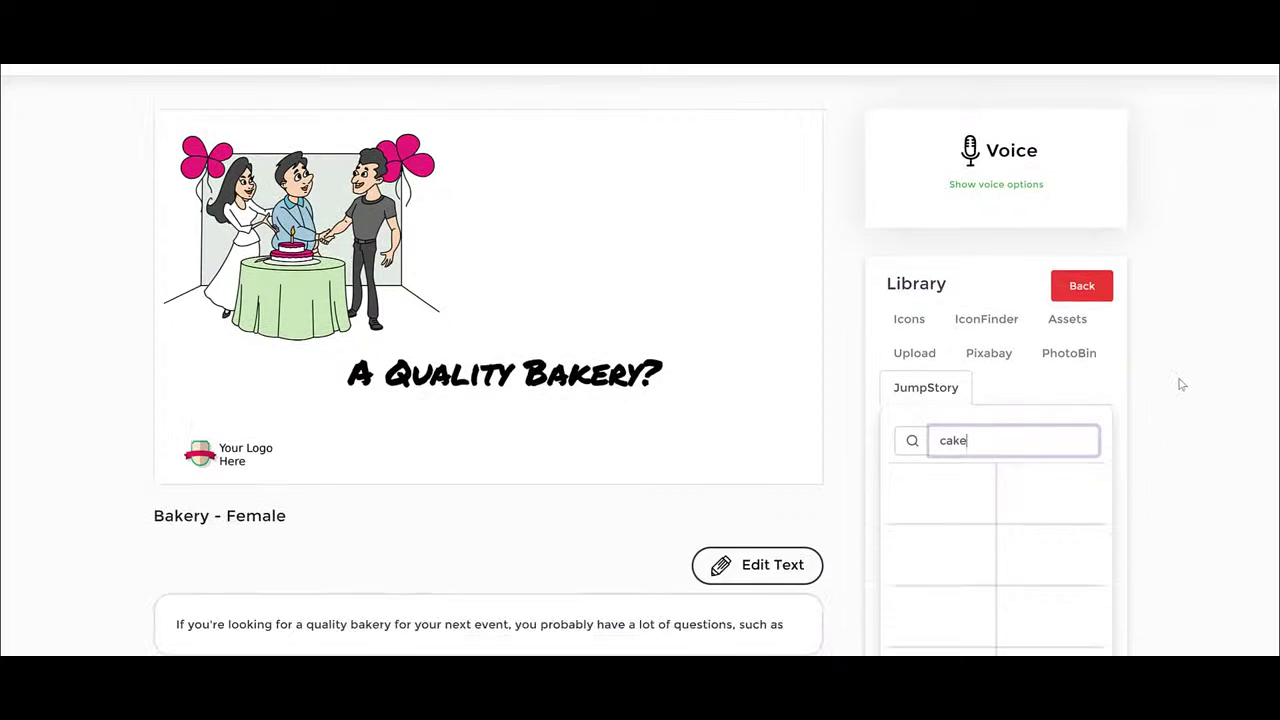
{"action": "scroll", "coordinate": [1180, 384], "scroll_direction": "down", "scroll_amount": 2}
{"action": "scroll", "coordinate": [1055, 414], "scroll_direction": "down", "scroll_amount": 2}
{"action": "scroll", "coordinate": [1055, 425], "scroll_direction": "down", "scroll_amount": 2}
{"action": "scroll", "coordinate": [1055, 425], "scroll_direction": "up", "scroll_amount": 3}
{"action": "scroll", "coordinate": [1055, 425], "scroll_direction": "down", "scroll_amount": 1}
{"action": "scroll", "coordinate": [1055, 425], "scroll_direction": "down", "scroll_amount": 1}
{"action": "scroll", "coordinate": [1055, 425], "scroll_direction": "up", "scroll_amount": 1}
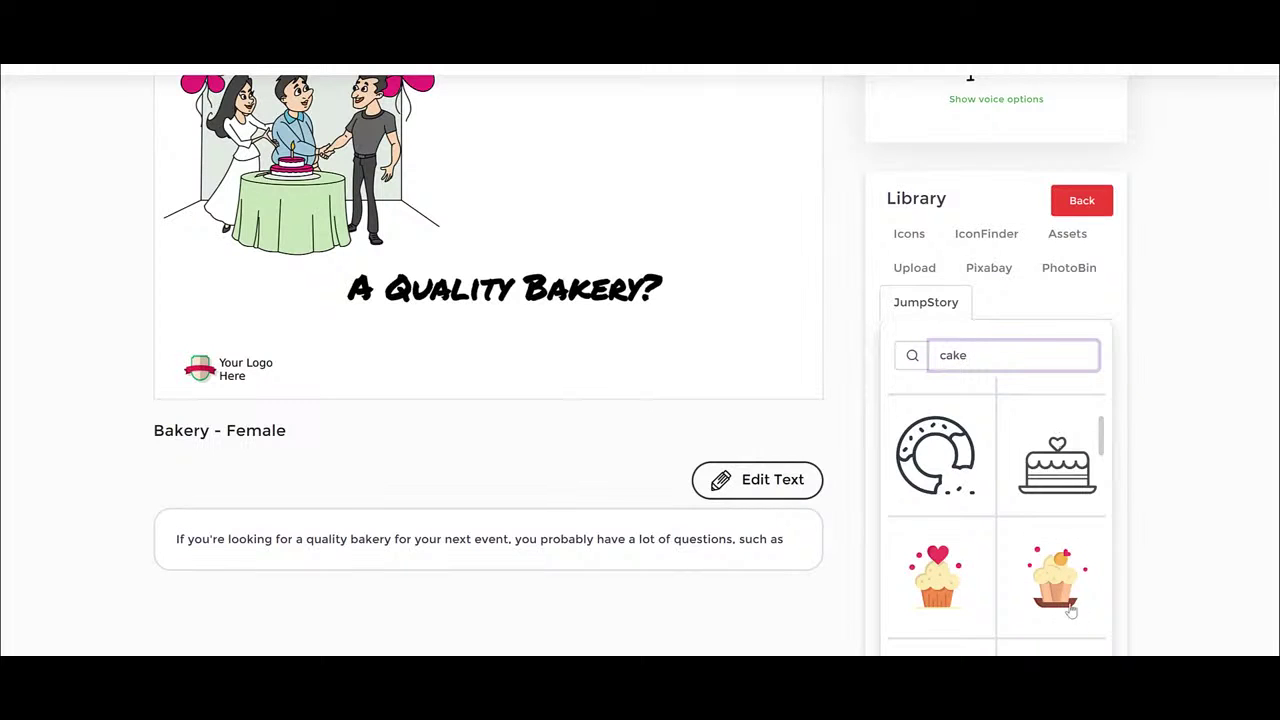
{"action": "left_click", "coordinate": [945, 590]}
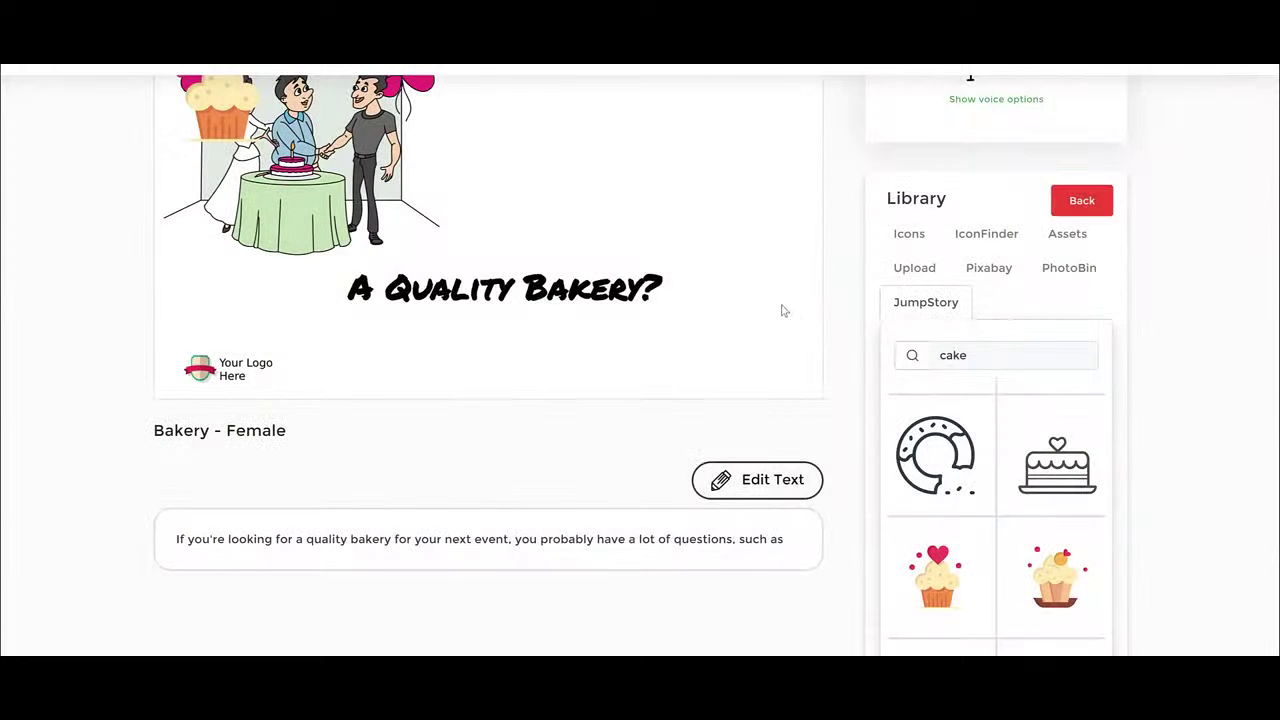
{"action": "left_click_drag", "start_coordinate": [714, 377], "coordinate": [754, 451]}
Keep Hand drawing as the cupcake's transition, set its speed to 1.5 s and shift the cupcake slightly left.
{"action": "scroll", "coordinate": [233, 582], "scroll_direction": "down", "scroll_amount": 2}
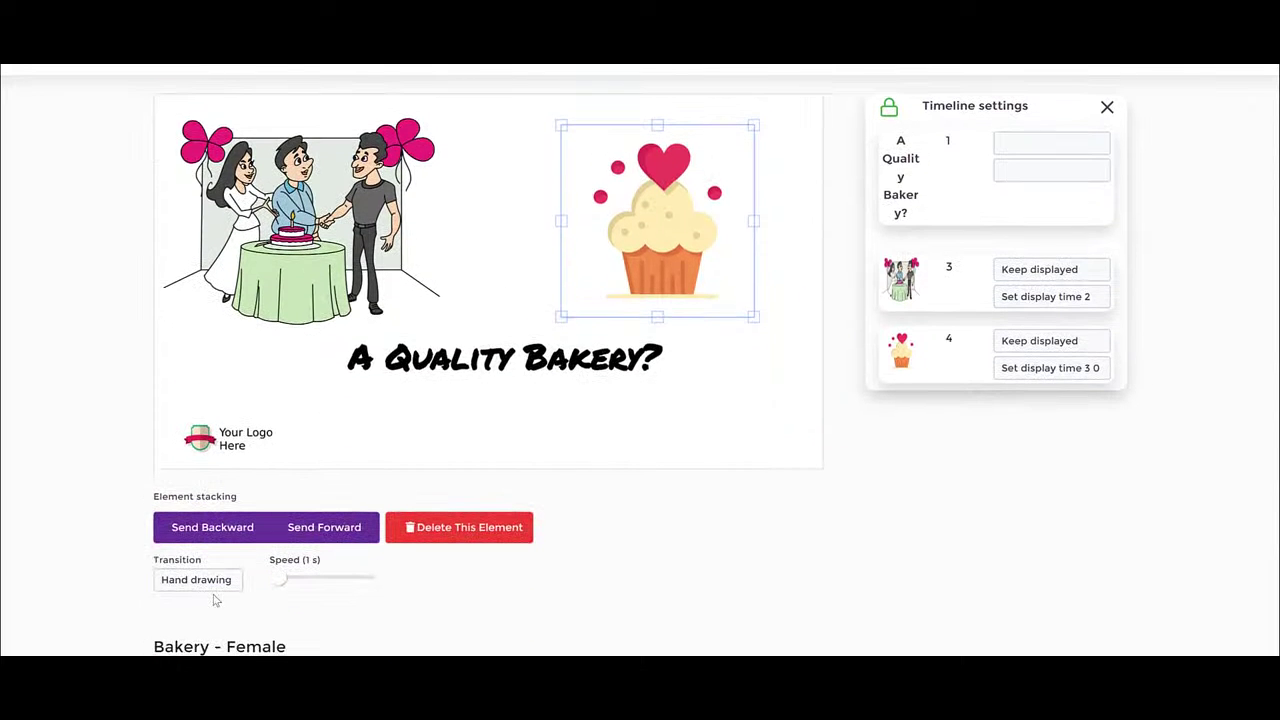
{"action": "left_click", "coordinate": [233, 582]}
{"action": "left_click", "coordinate": [196, 580]}
{"action": "left_click_drag", "start_coordinate": [285, 580], "coordinate": [403, 587]}
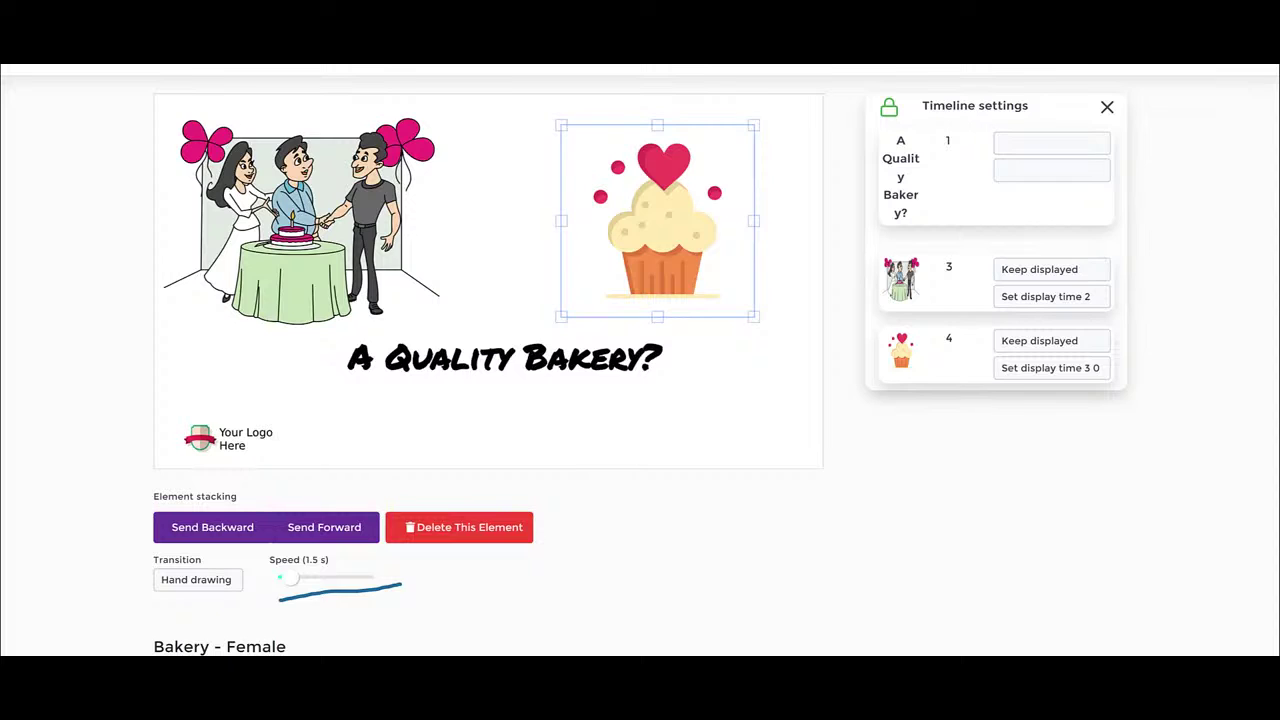
{"action": "left_click_drag", "start_coordinate": [293, 585], "coordinate": [289, 583]}
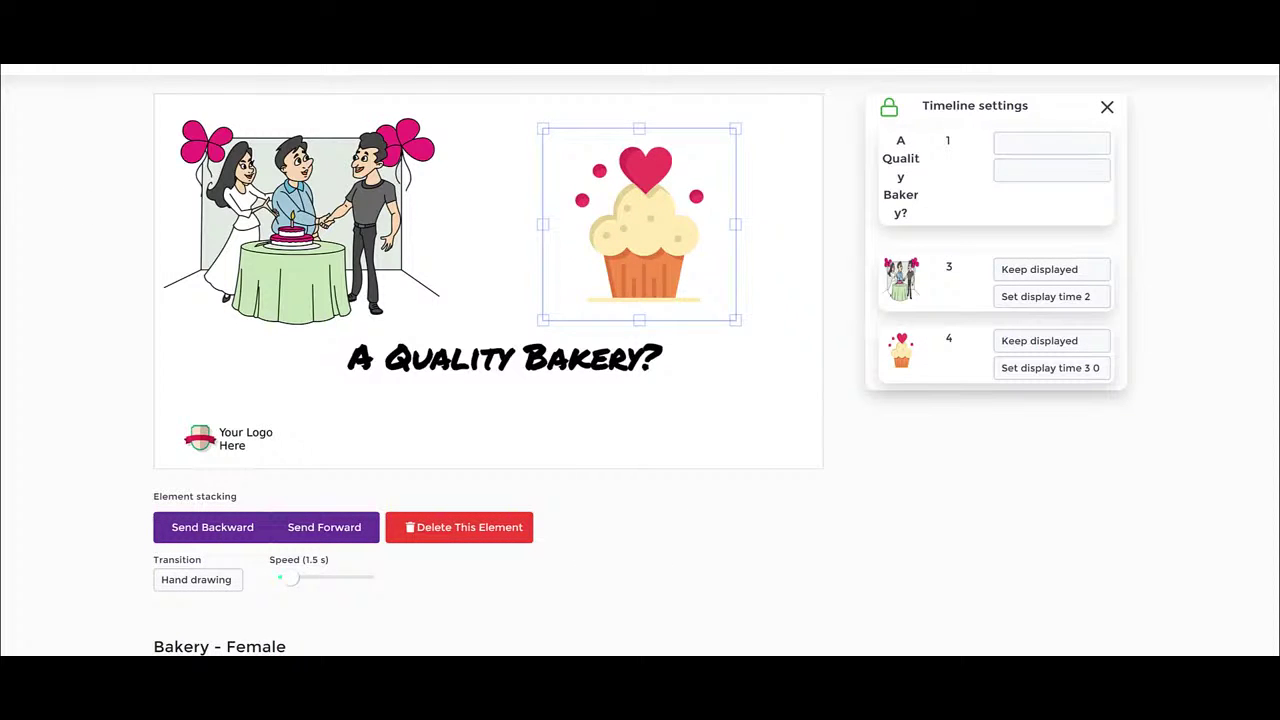
Unlock the slide's timeline, accepting the reset of time offsets.
{"action": "mouse_move", "coordinate": [900, 71]}
{"action": "left_mouse_down"}
{"action": "mouse_move", "coordinate": [1190, 279]}
{"action": "mouse_move", "coordinate": [1058, 427]}
{"action": "mouse_move", "coordinate": [856, 399]}
{"action": "mouse_move", "coordinate": [837, 126]}
{"action": "mouse_move", "coordinate": [844, 107]}
{"action": "mouse_move", "coordinate": [912, 129]}
{"action": "mouse_move", "coordinate": [909, 95]}
{"action": "mouse_move", "coordinate": [889, 97]}
{"action": "mouse_move", "coordinate": [878, 142]}
{"action": "left_mouse_up"}
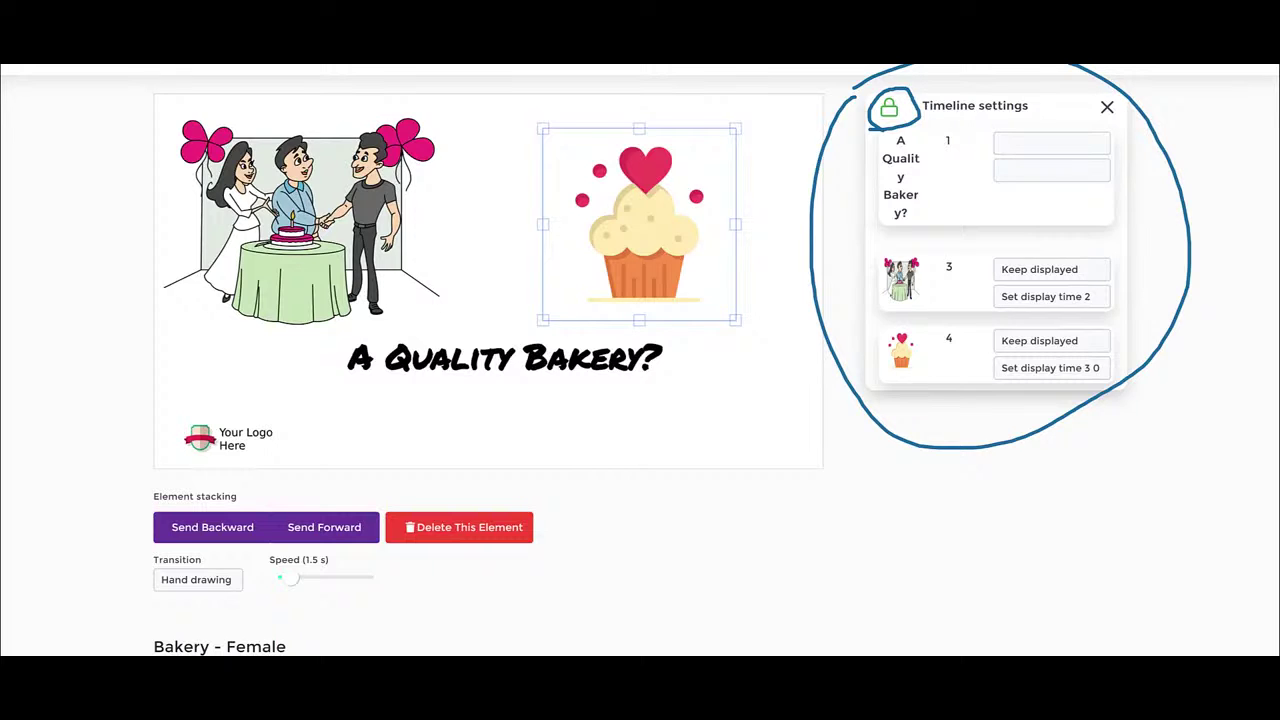
{"action": "left_click", "coordinate": [889, 107]}
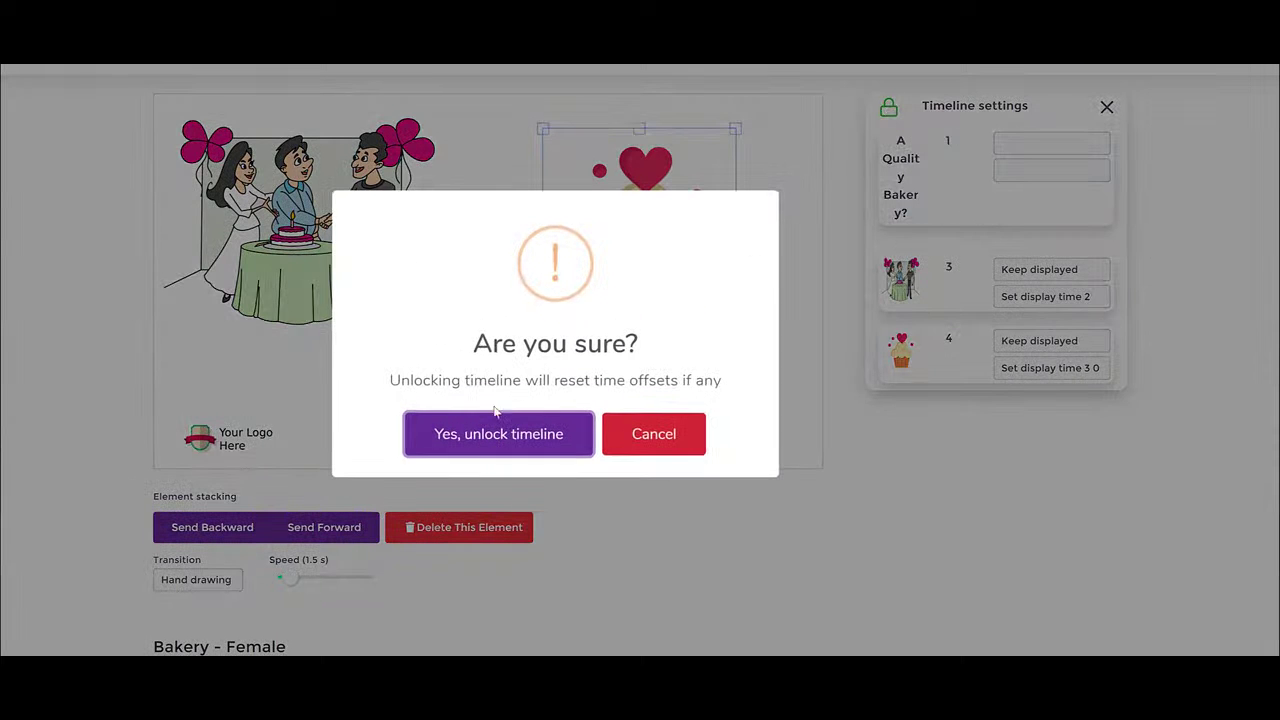
{"action": "left_click_drag", "start_coordinate": [438, 380], "coordinate": [550, 381]}
{"action": "left_click_drag", "start_coordinate": [648, 382], "coordinate": [724, 380]}
{"action": "left_click", "coordinate": [533, 437]}
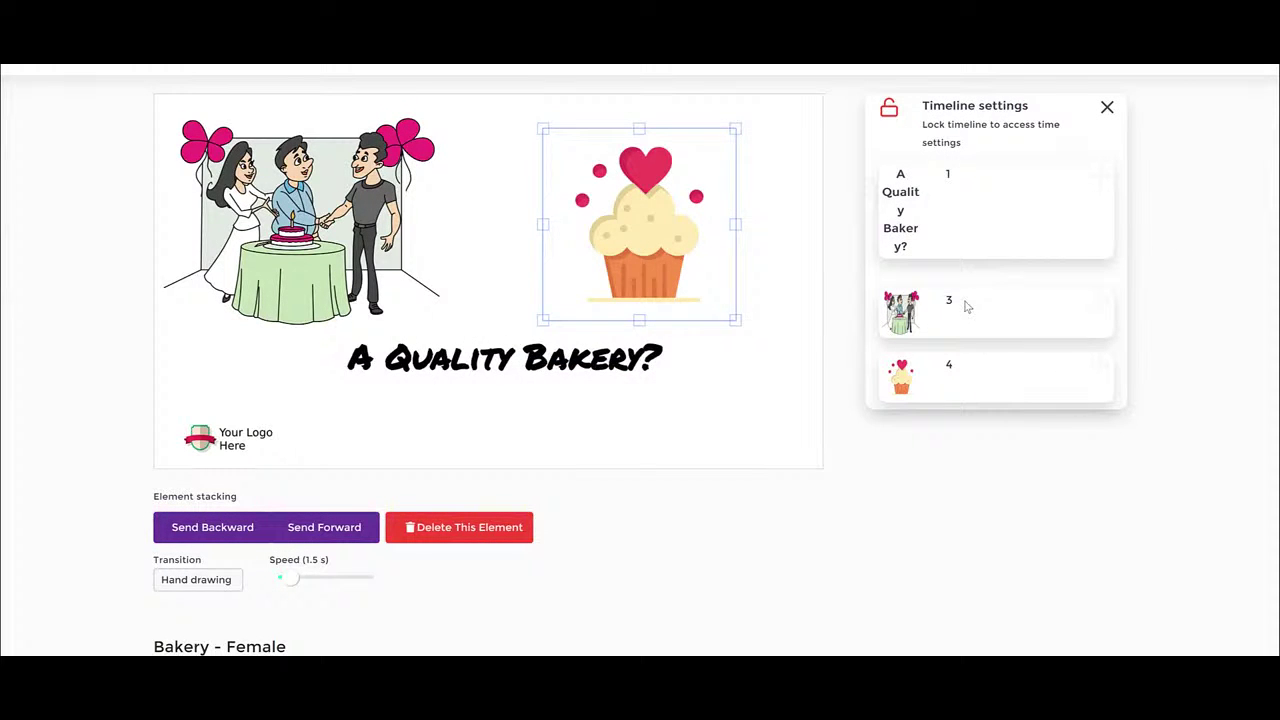
Move the "A Quality Bakery?" heading slightly down and to the left.
{"action": "left_click", "coordinate": [477, 368]}
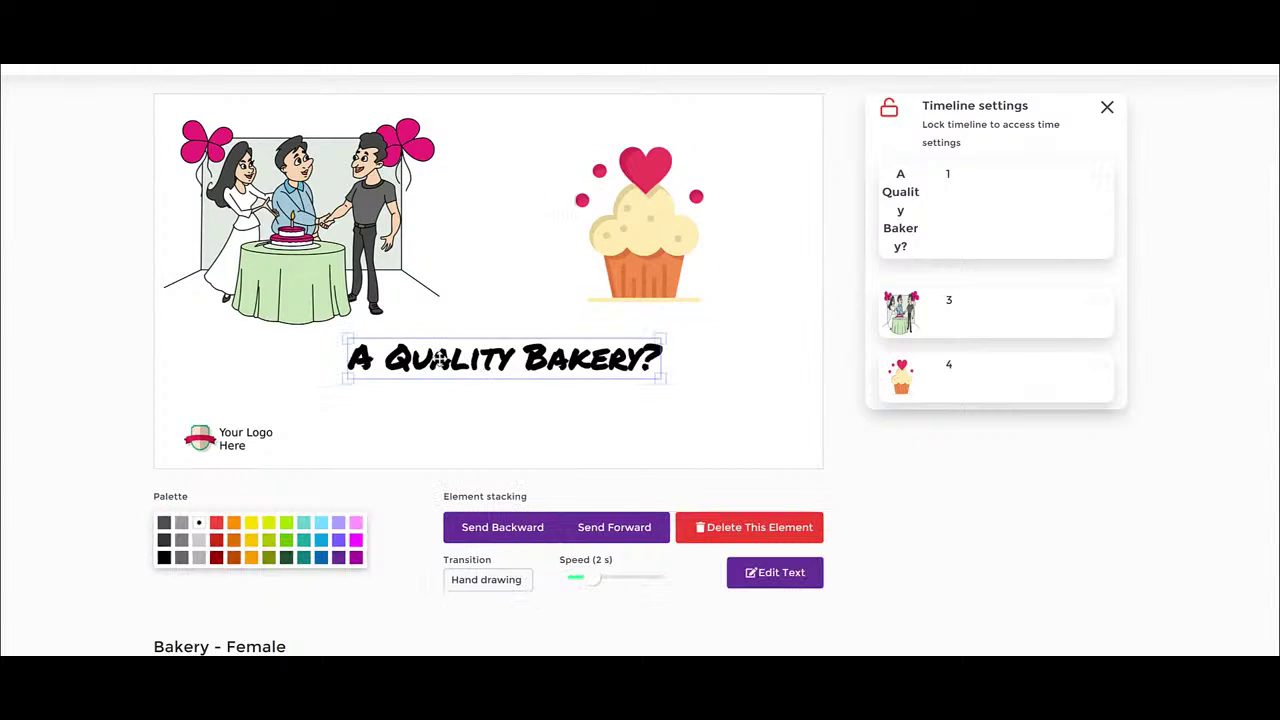
{"action": "left_click_drag", "start_coordinate": [490, 370], "coordinate": [472, 388]}
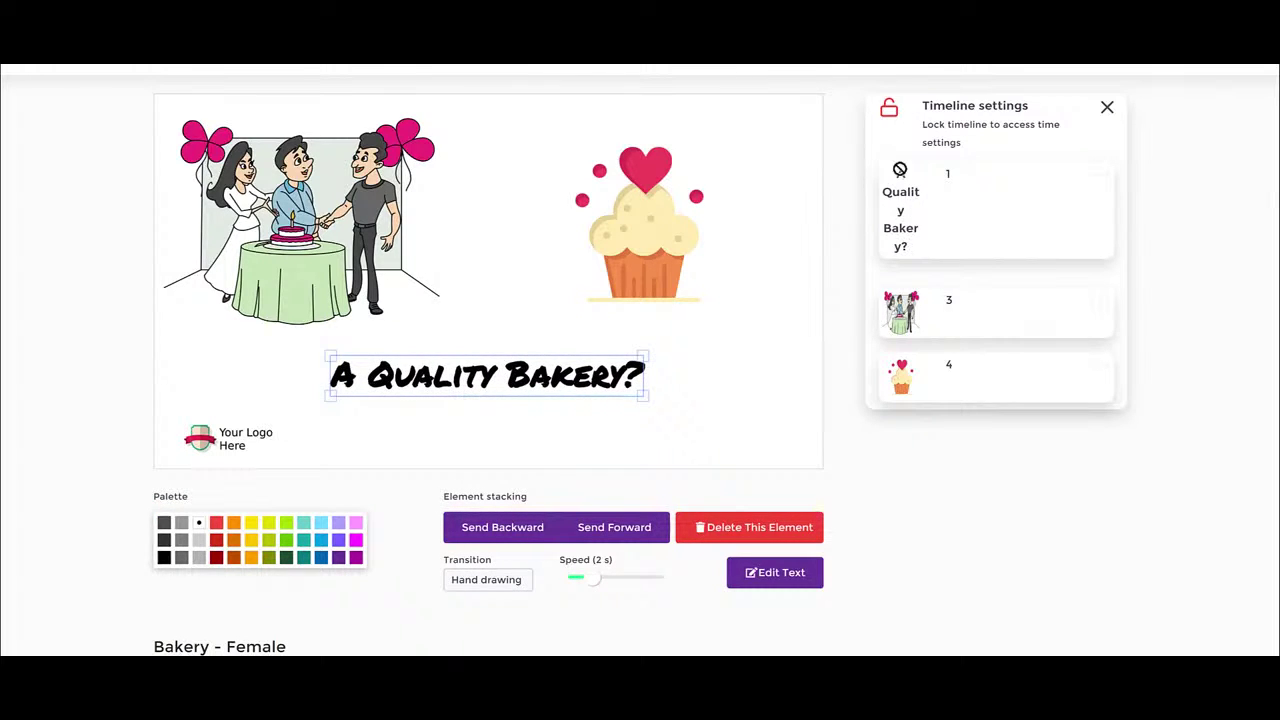
Shift the cake-table illustration slightly right, move the cupcake slightly up and left, and enlarge the cupcake a little.
{"action": "left_click", "coordinate": [718, 214]}
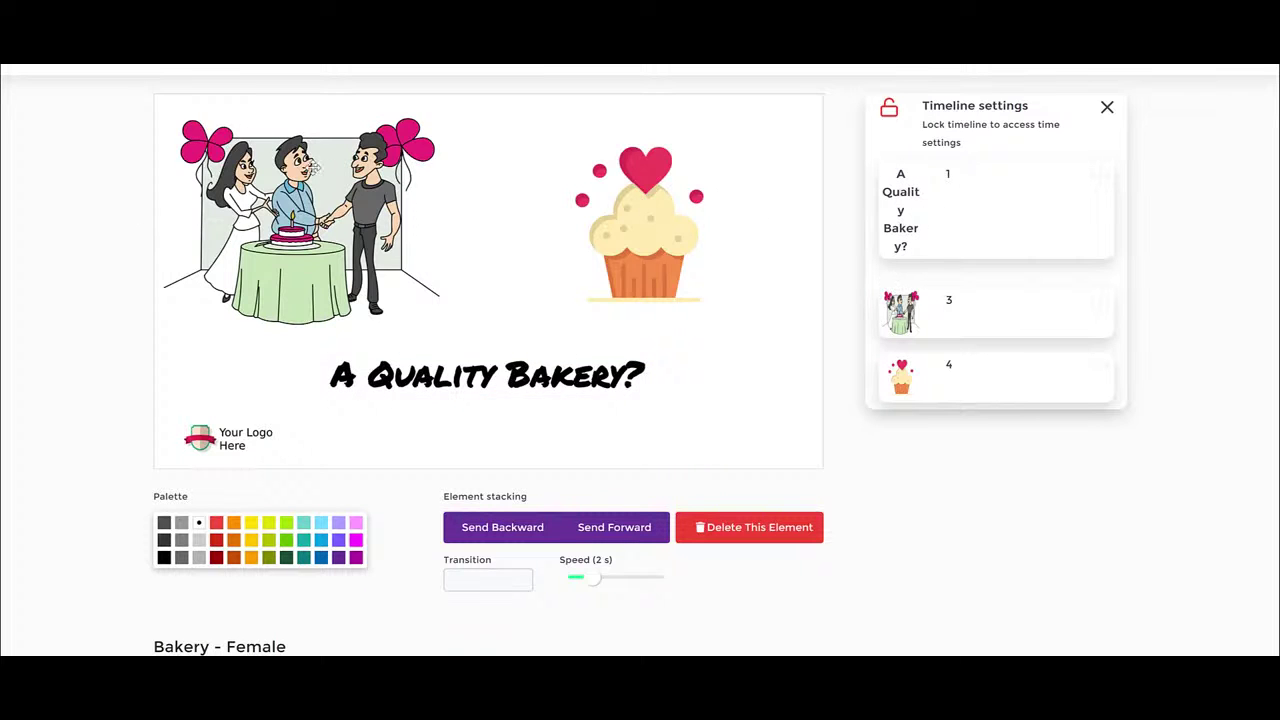
{"action": "left_click_drag", "start_coordinate": [333, 184], "coordinate": [348, 184]}
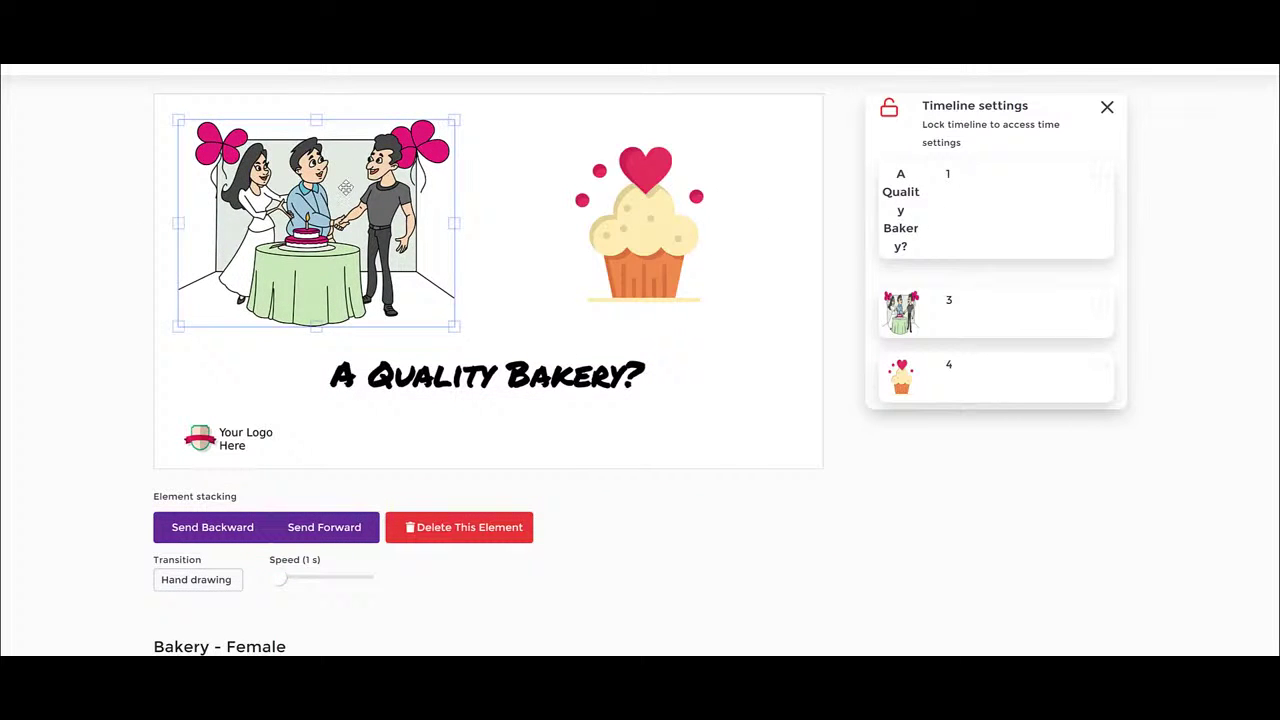
{"action": "left_click", "coordinate": [645, 255]}
{"action": "left_click_drag", "start_coordinate": [645, 255], "coordinate": [633, 243]}
{"action": "mouse_move", "coordinate": [720, 311]}
{"action": "left_mouse_down"}
{"action": "mouse_move", "coordinate": [731, 314]}
{"action": "mouse_move", "coordinate": [723, 332]}
{"action": "left_mouse_up"}
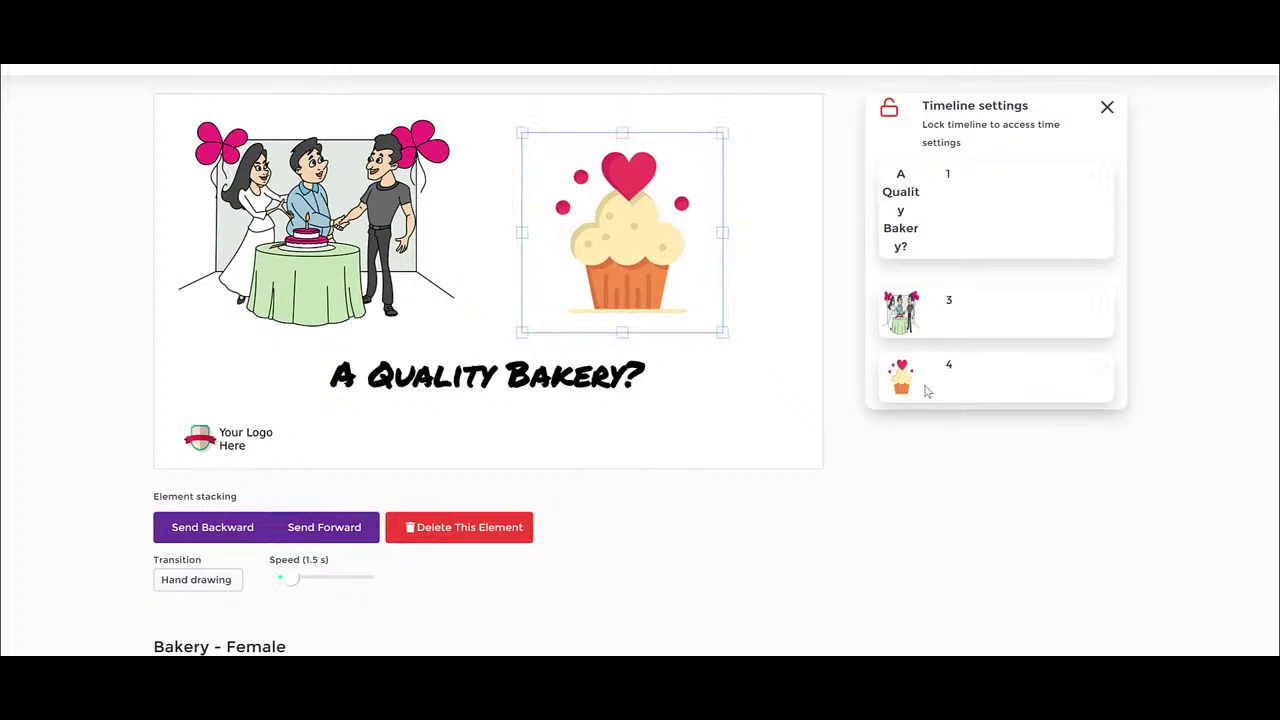
Reorder the timeline so the cupcake comes directly before the cake-table illustration, and check which image each entry refers to.
{"action": "left_click_drag", "start_coordinate": [916, 381], "coordinate": [914, 292]}
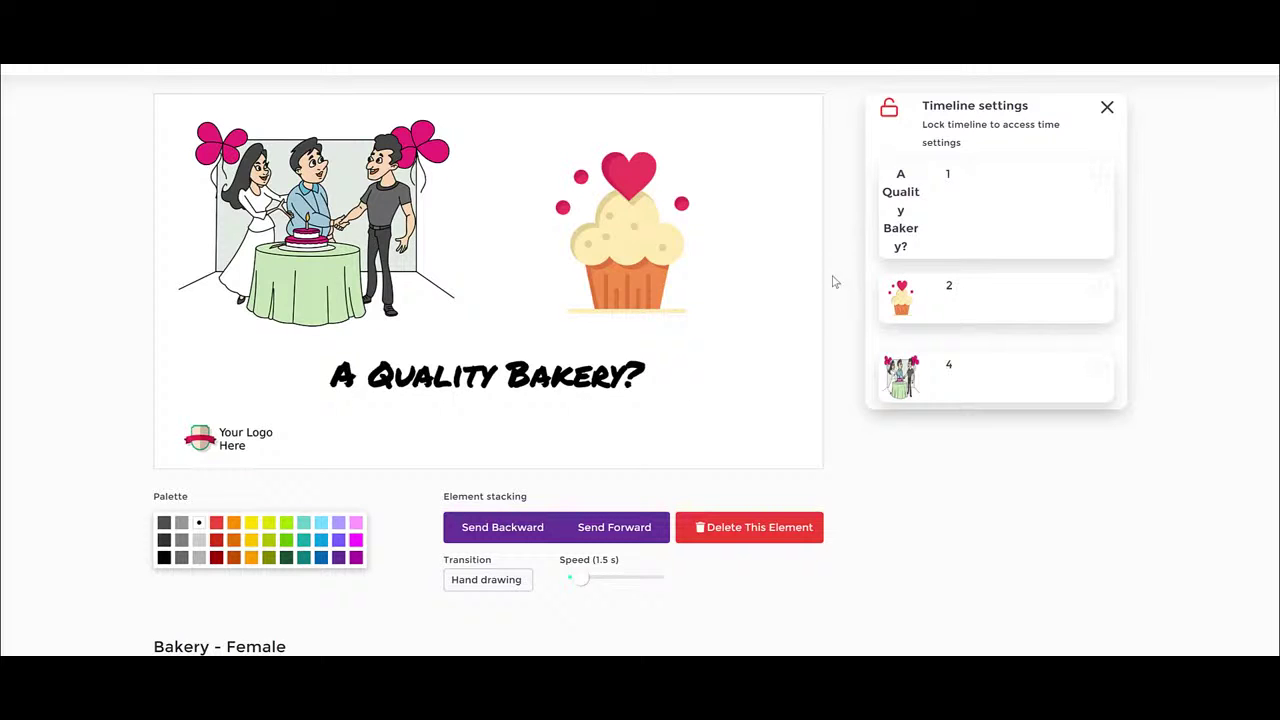
{"action": "left_click", "coordinate": [639, 225]}
{"action": "left_click", "coordinate": [395, 235]}
{"action": "left_click", "coordinate": [811, 297]}
{"action": "left_click", "coordinate": [628, 280]}
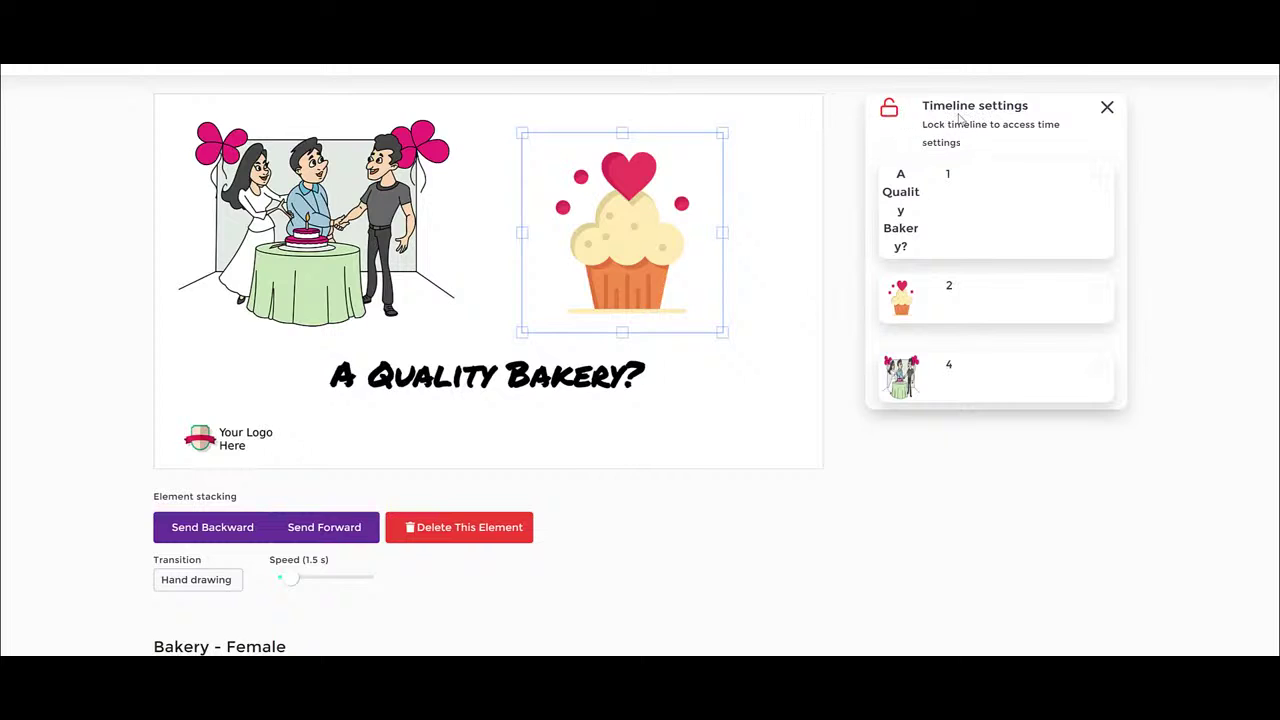
{"action": "left_click", "coordinate": [365, 201]}
{"action": "left_click", "coordinate": [688, 202]}
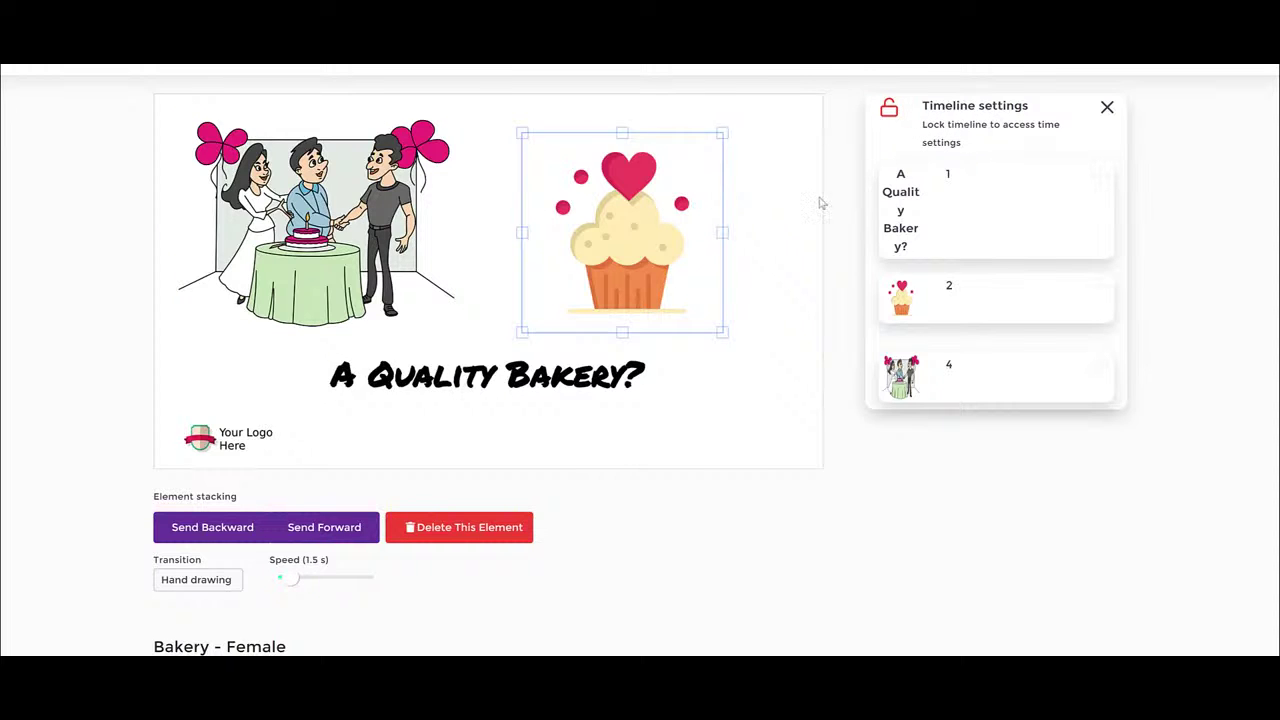
Lock the timeline and set the "A Quality Bakery?" heading's display time to @3 sec.
{"action": "left_click", "coordinate": [888, 117]}
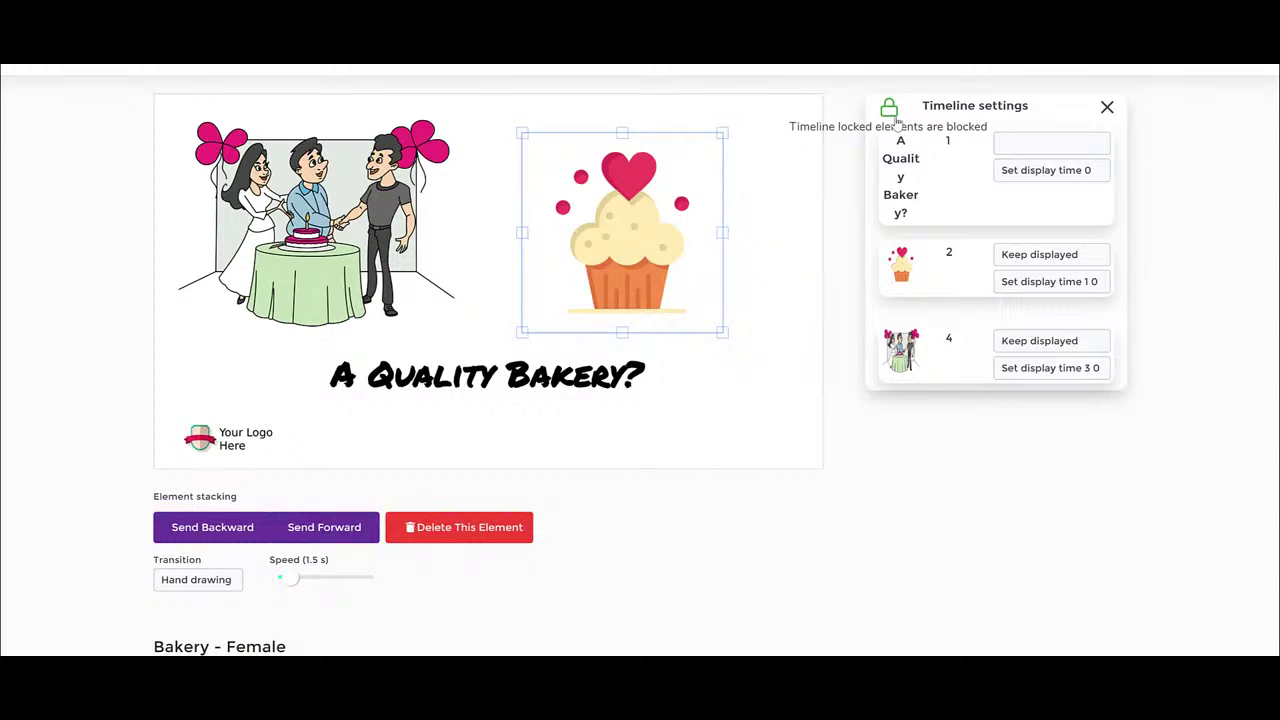
{"action": "left_click", "coordinate": [1035, 185]}
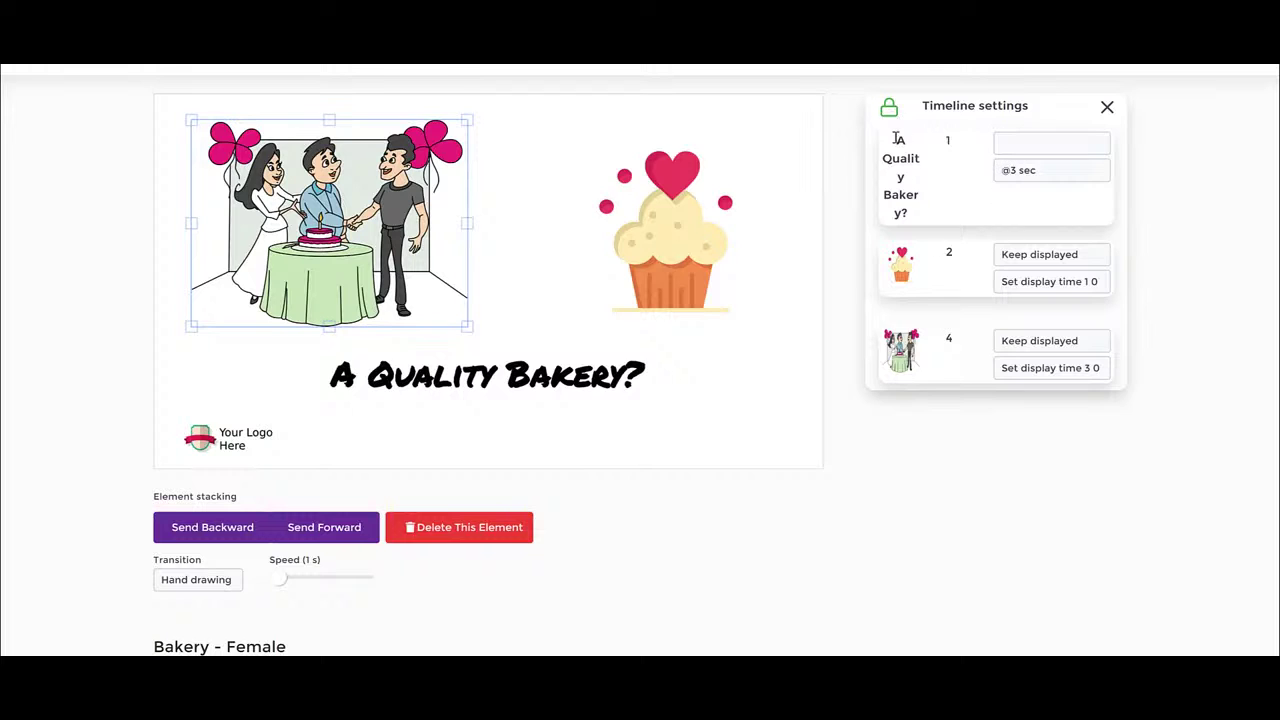
{"action": "left_click", "coordinate": [1030, 148]}
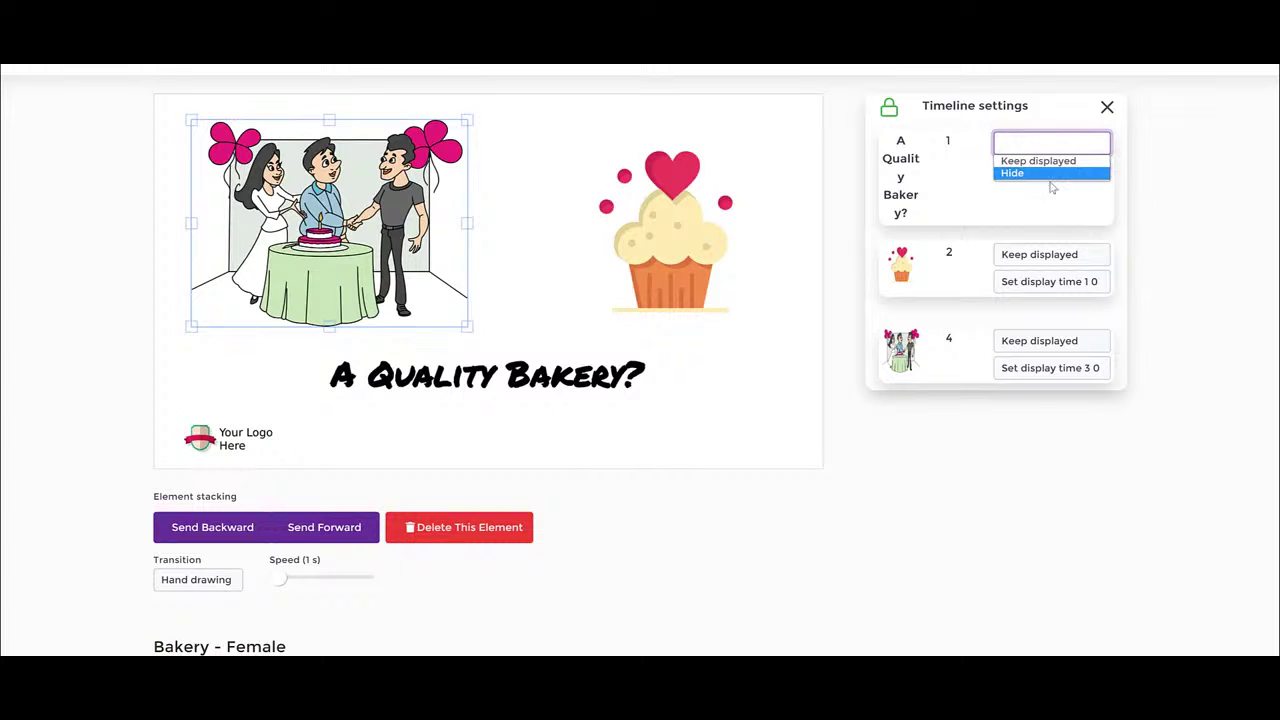
Examine the Keep displayed/Hide choices and display time options for the cupcake and the cake-table illustration.
{"action": "left_click", "coordinate": [1046, 262]}
{"action": "left_click", "coordinate": [1046, 262]}
{"action": "left_click", "coordinate": [1077, 285]}
{"action": "left_click", "coordinate": [1077, 285]}
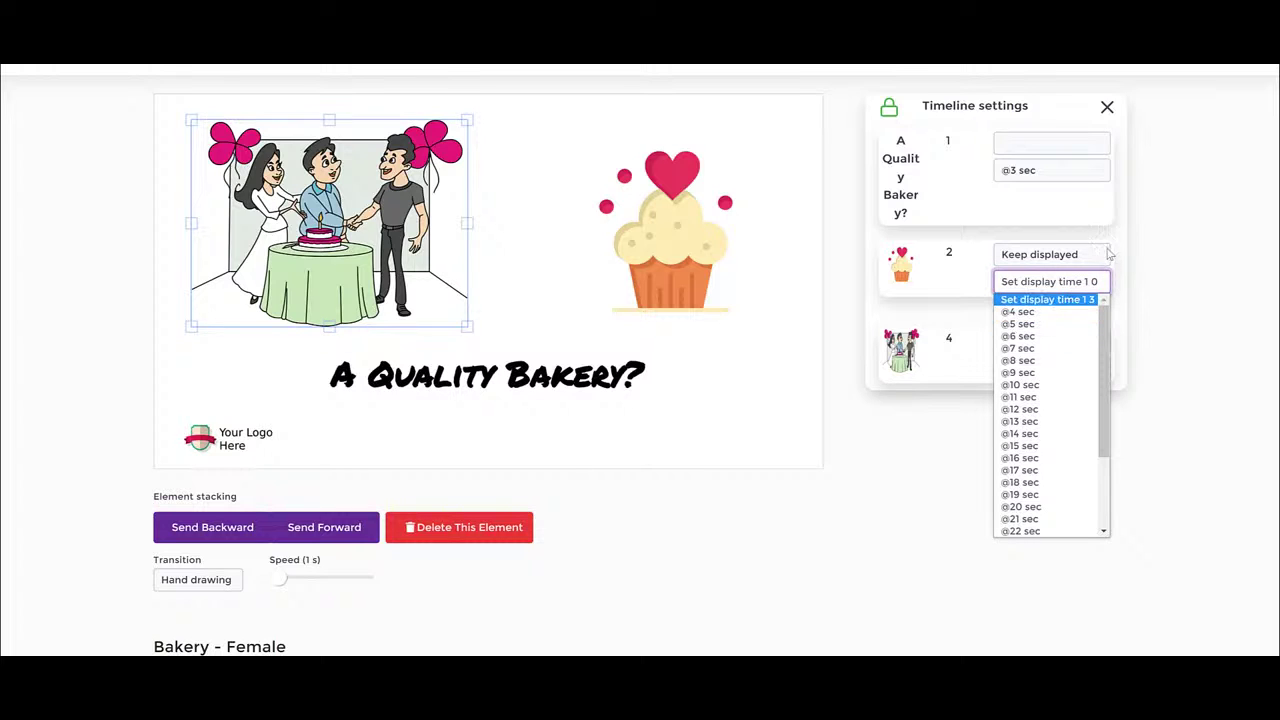
{"action": "left_click", "coordinate": [1107, 257]}
{"action": "left_click", "coordinate": [1108, 256]}
{"action": "left_click", "coordinate": [1040, 272]}
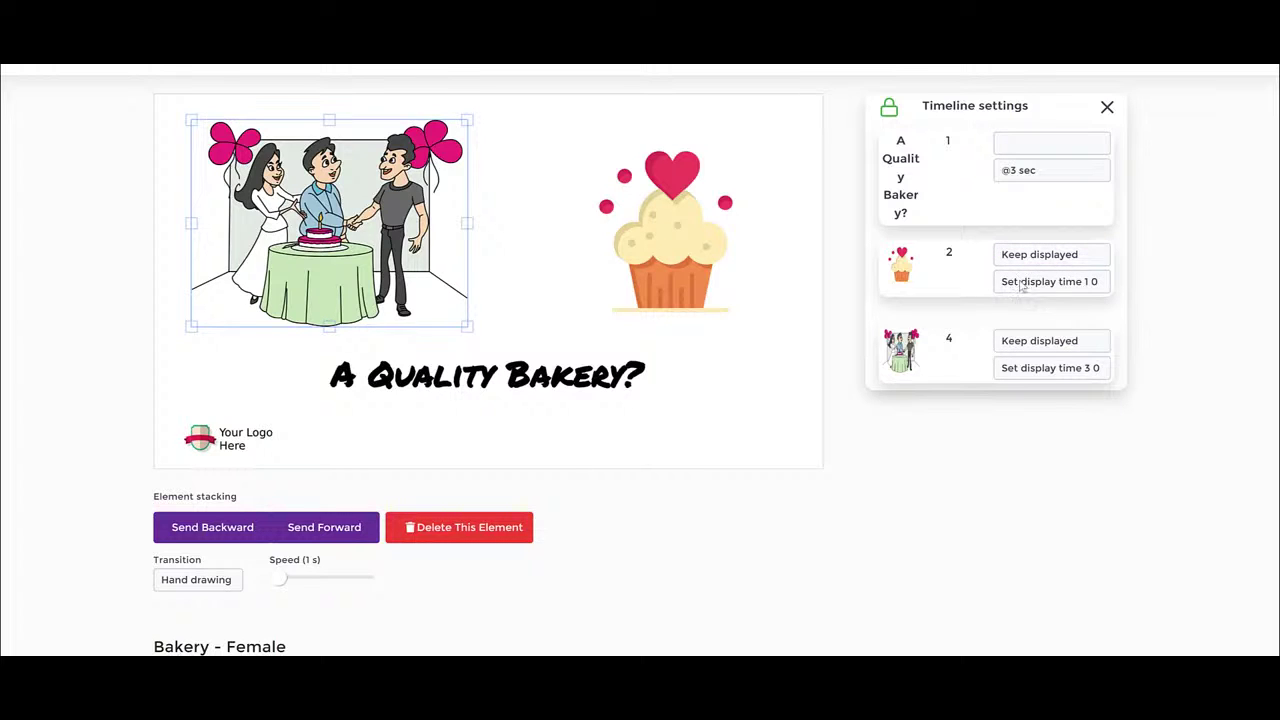
{"action": "left_click", "coordinate": [1057, 345]}
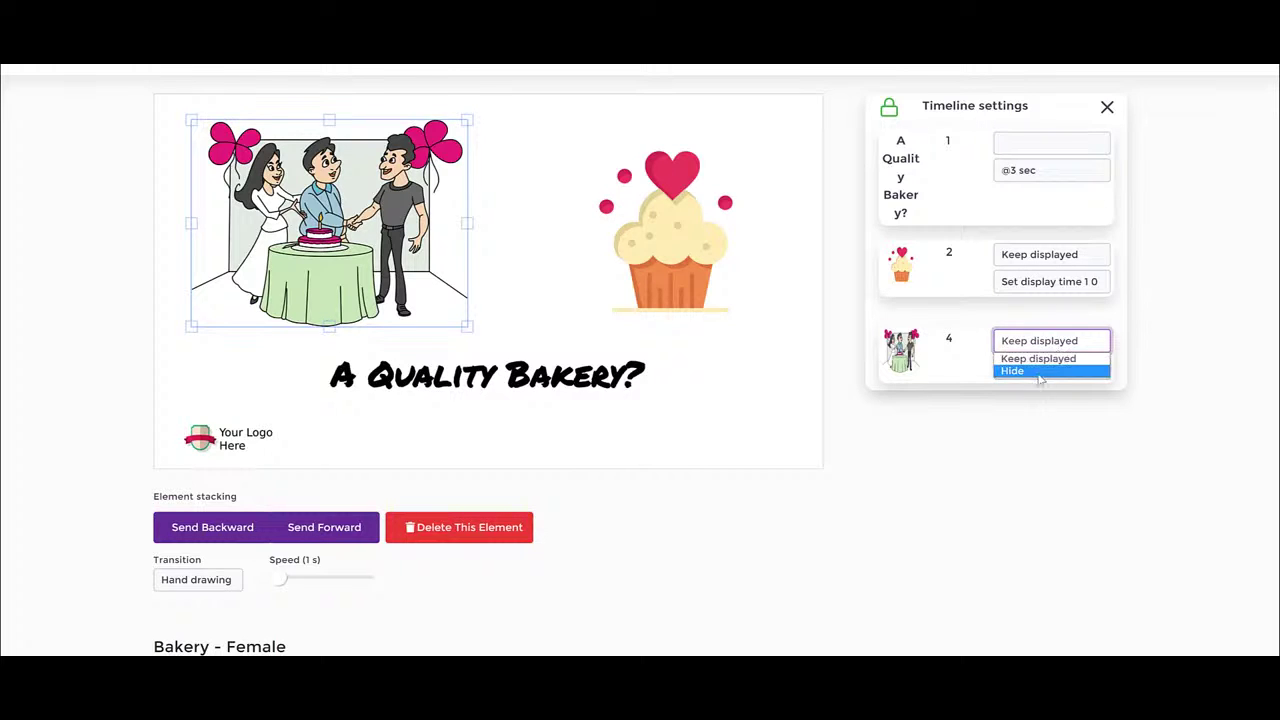
{"action": "left_click", "coordinate": [1028, 358]}
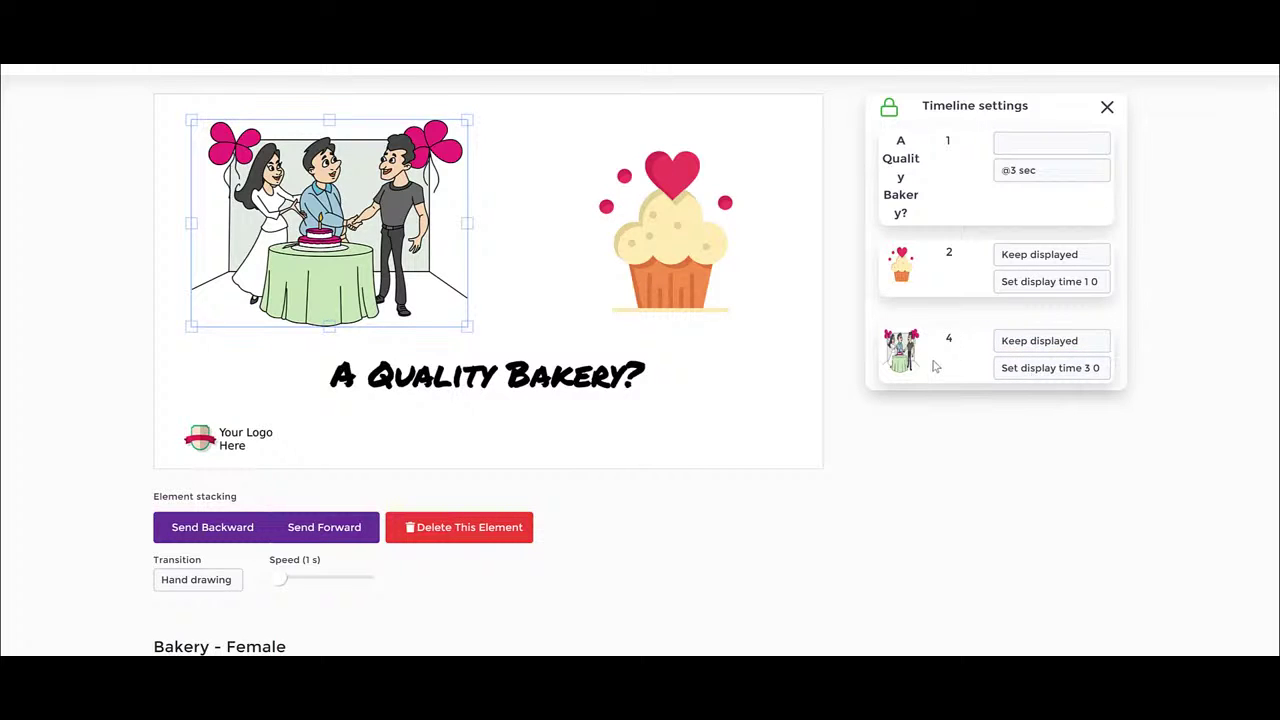
Rearrange the cake-table illustration and the cupcake side by side above the heading, with the cupcake on the right.
{"action": "left_click", "coordinate": [665, 246]}
{"action": "left_click_drag", "start_coordinate": [300, 222], "coordinate": [400, 190]}
{"action": "left_click_drag", "start_coordinate": [680, 240], "coordinate": [570, 240]}
{"action": "left_click_drag", "start_coordinate": [487, 133], "coordinate": [414, 203]}
{"action": "left_click_drag", "start_coordinate": [570, 258], "coordinate": [666, 262]}
{"action": "left_click_drag", "start_coordinate": [408, 226], "coordinate": [434, 230]}
{"action": "left_click_drag", "start_coordinate": [620, 228], "coordinate": [600, 216]}
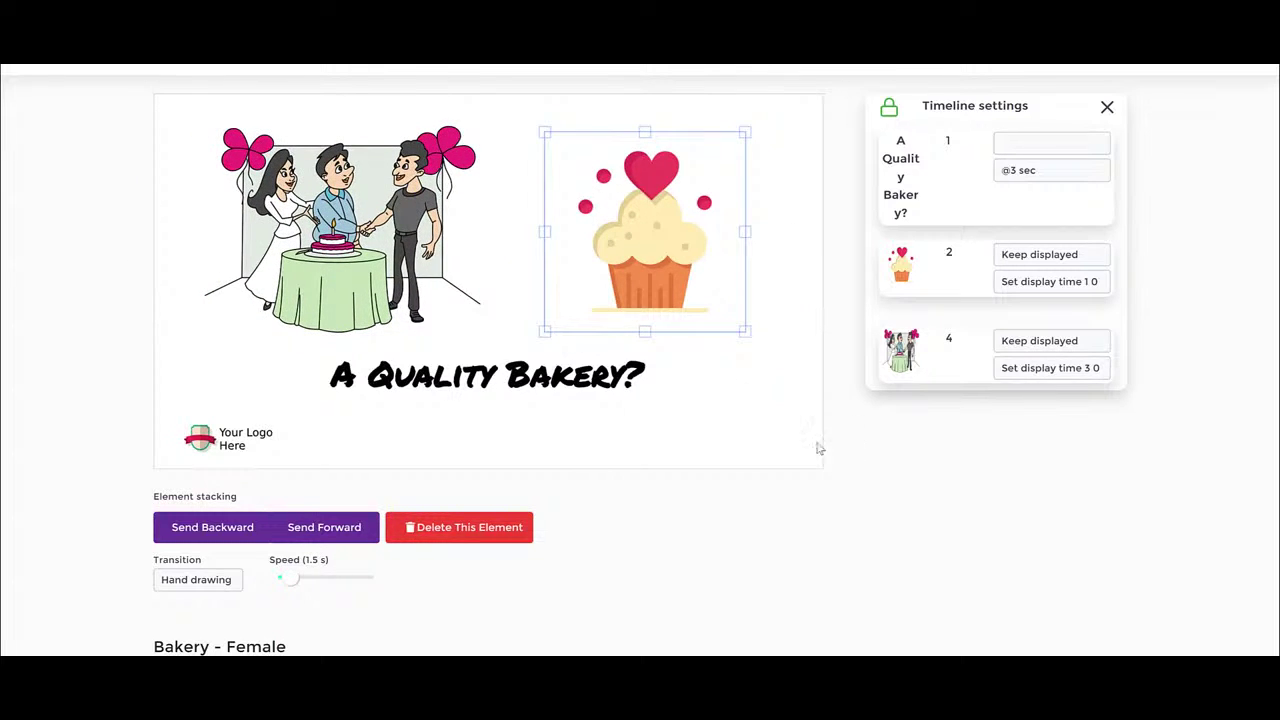
{"action": "left_click", "coordinate": [782, 317]}
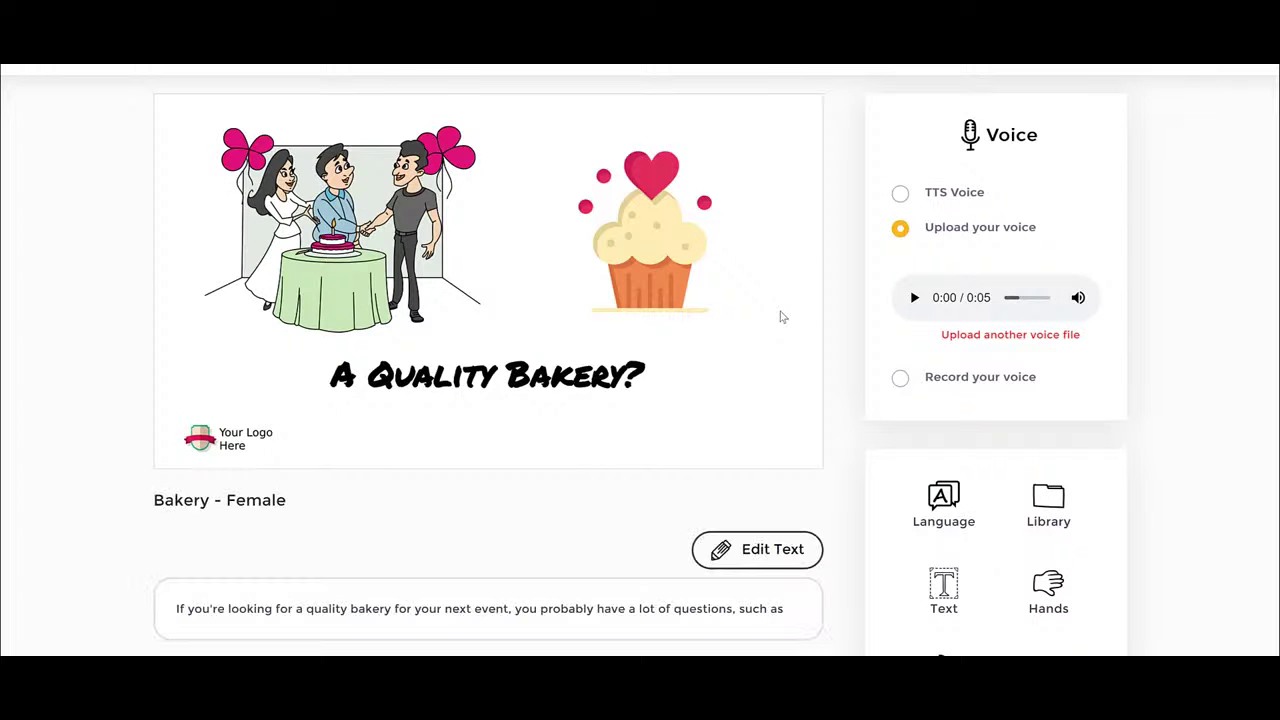
Insert the text "Get A Special Discount Today" on the scene in the Primer font at size 50.
{"action": "scroll", "coordinate": [1131, 289], "scroll_direction": "down", "scroll_amount": 1}
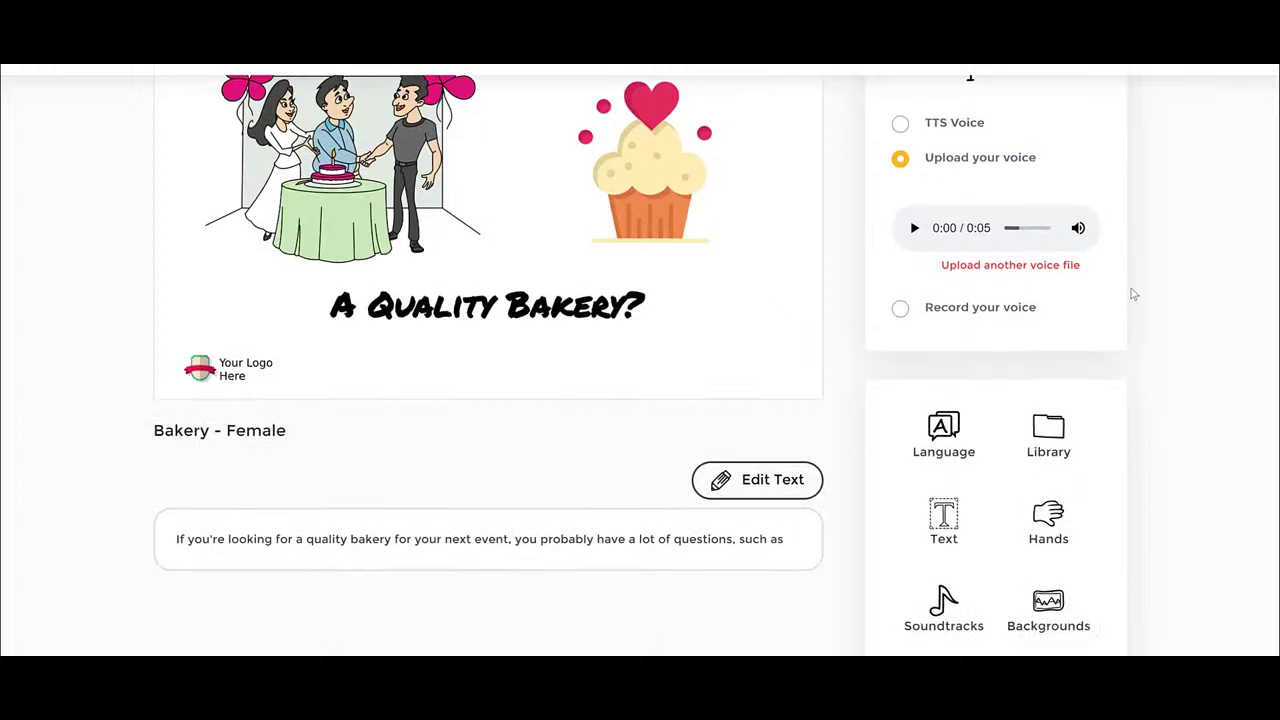
{"action": "scroll", "coordinate": [1131, 289], "scroll_direction": "up", "scroll_amount": 2}
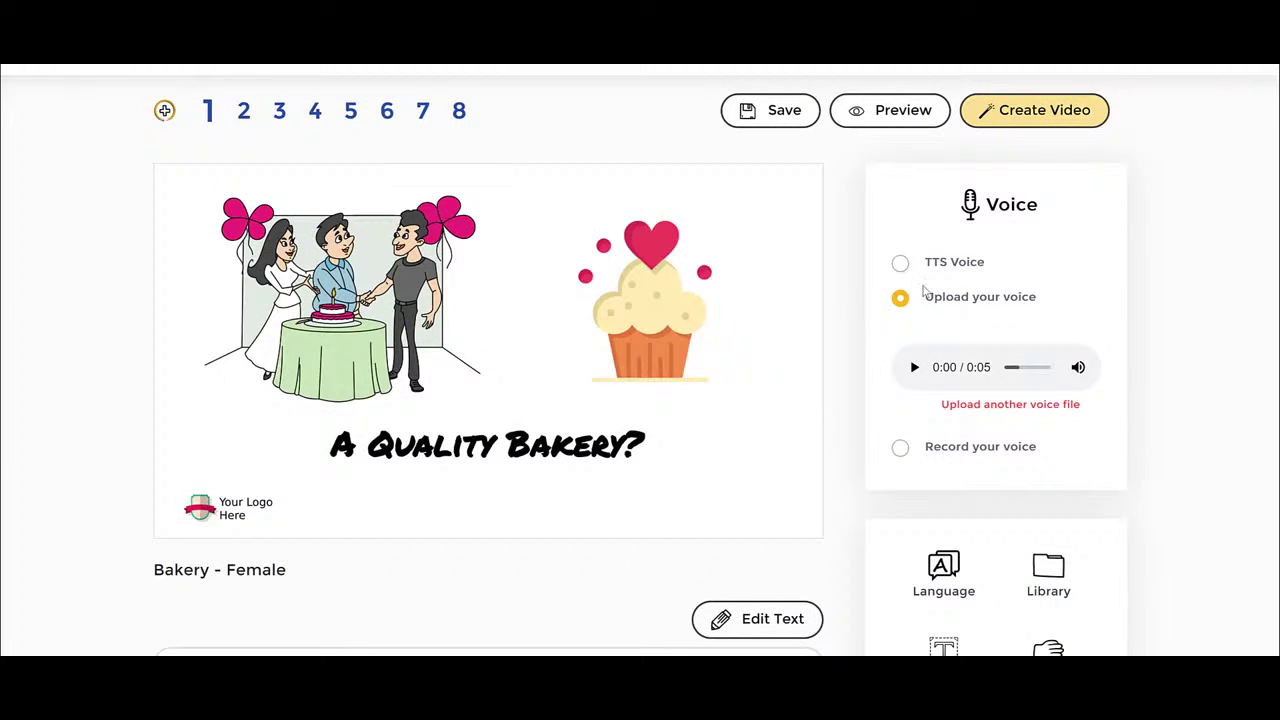
{"action": "scroll", "coordinate": [851, 274], "scroll_direction": "down", "scroll_amount": 2}
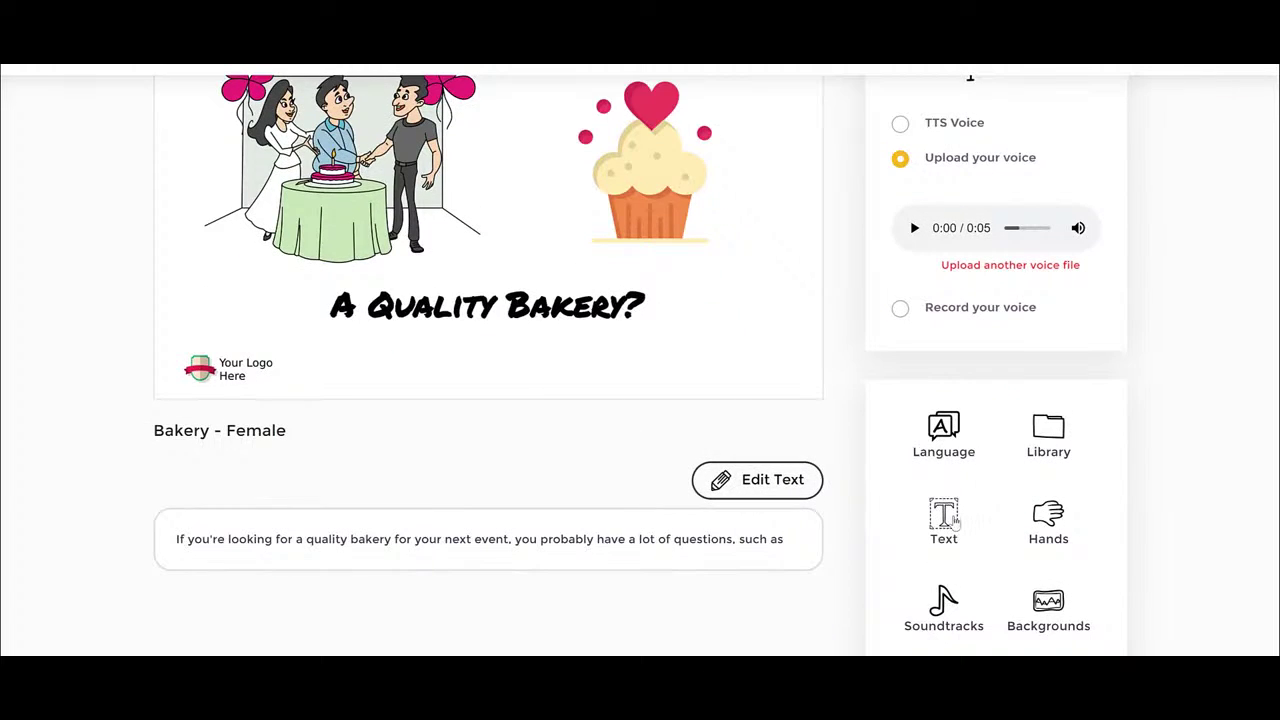
{"action": "left_click", "coordinate": [950, 518]}
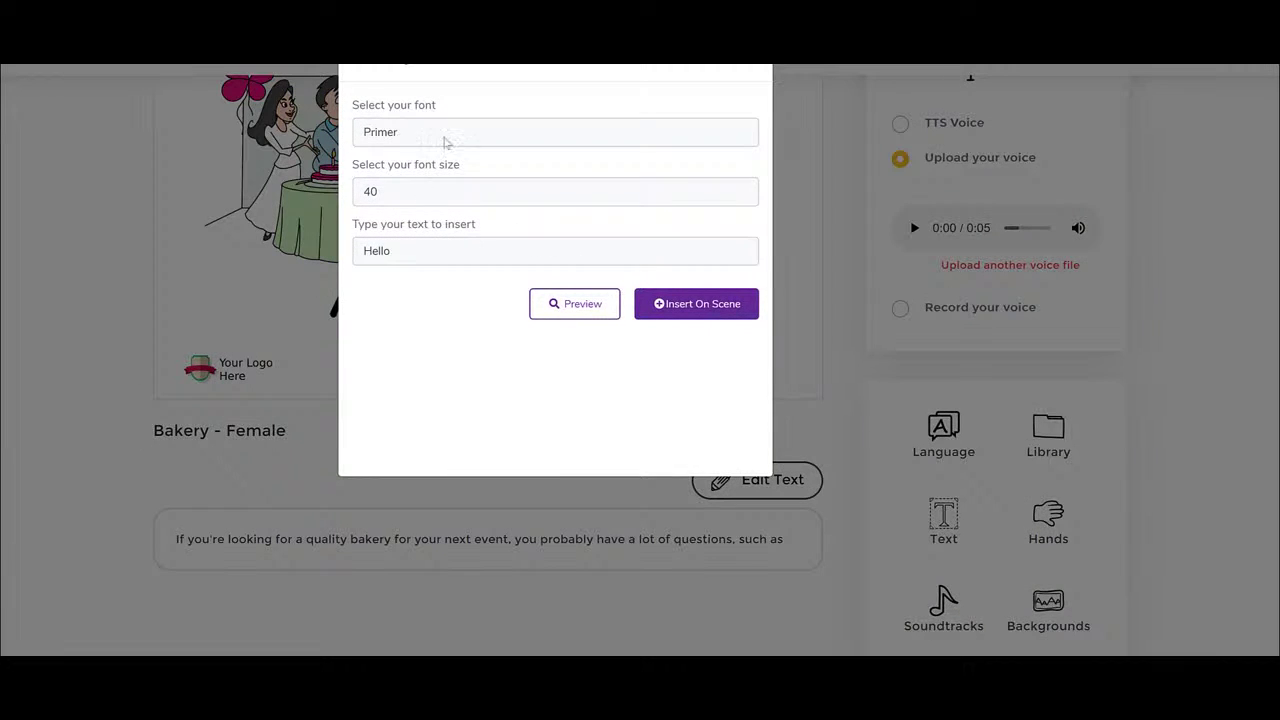
{"action": "left_click", "coordinate": [440, 140]}
{"action": "left_click_drag", "start_coordinate": [755, 206], "coordinate": [758, 160]}
{"action": "left_click", "coordinate": [530, 103]}
{"action": "double_click", "coordinate": [452, 254]}
{"action": "type", "text": "Get A Special"}
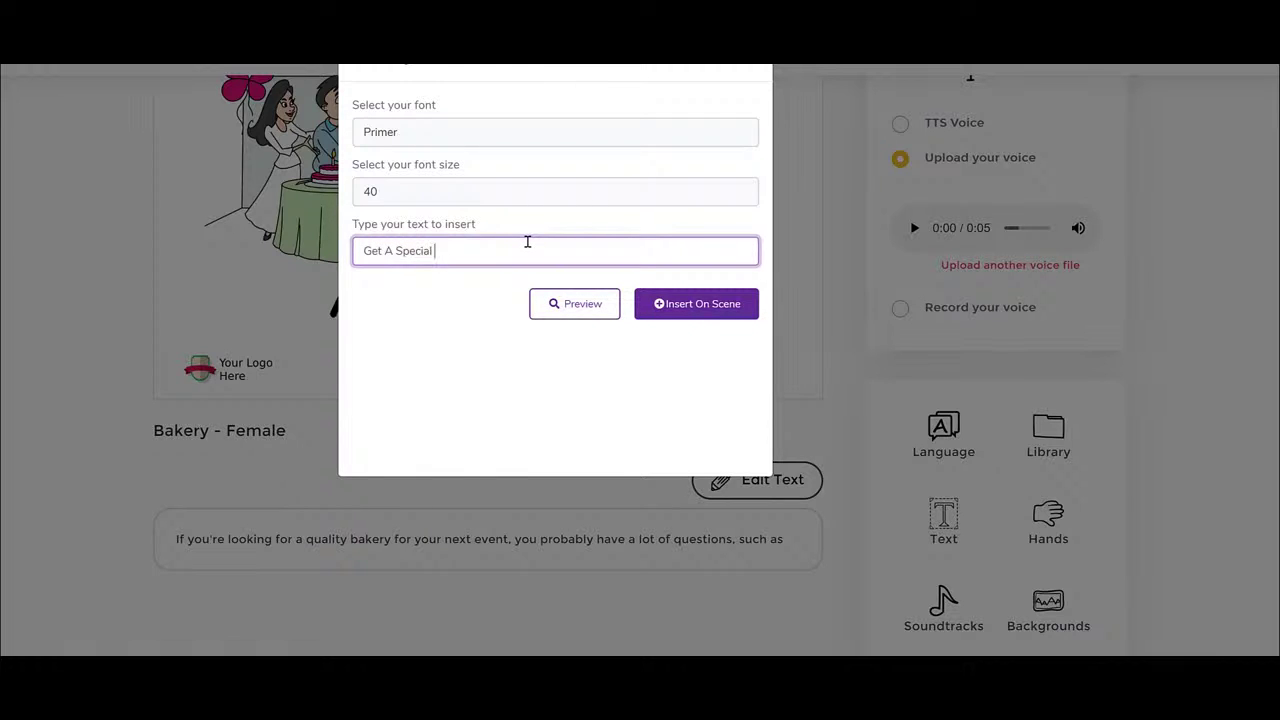
{"action": "type", "text": " Discount Today"}
{"action": "left_click", "coordinate": [471, 189]}
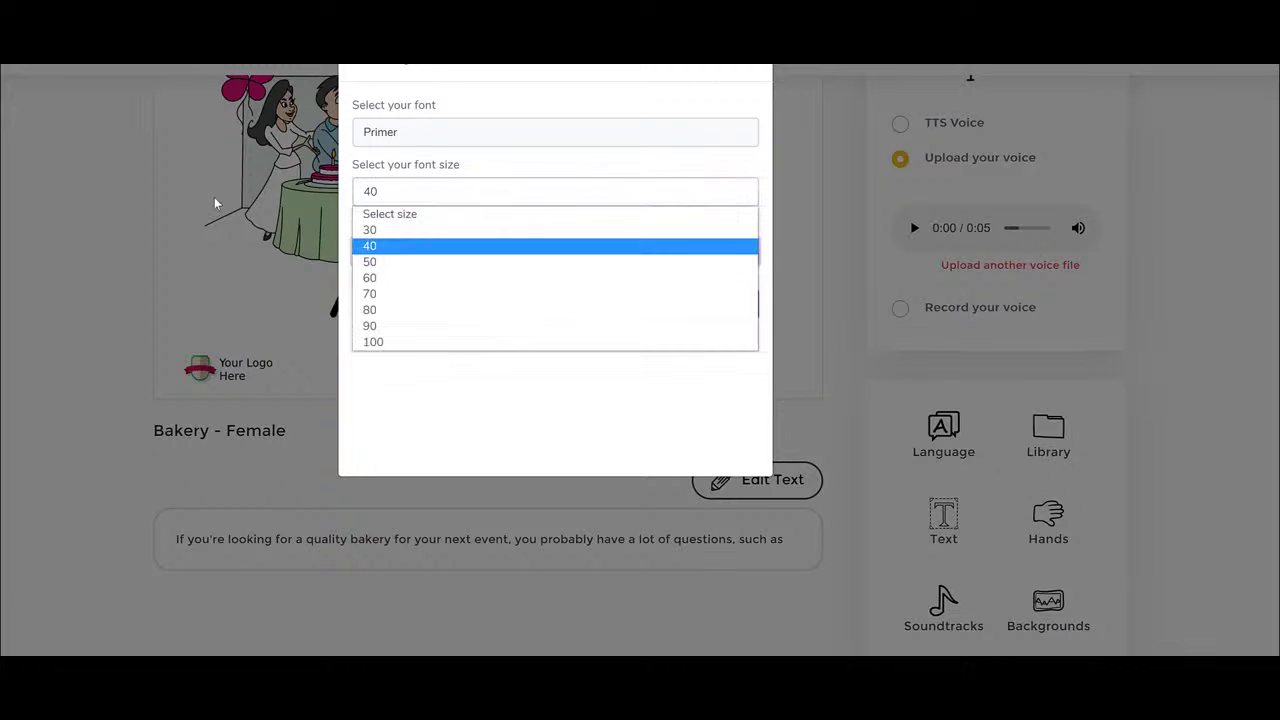
{"action": "left_click", "coordinate": [706, 260]}
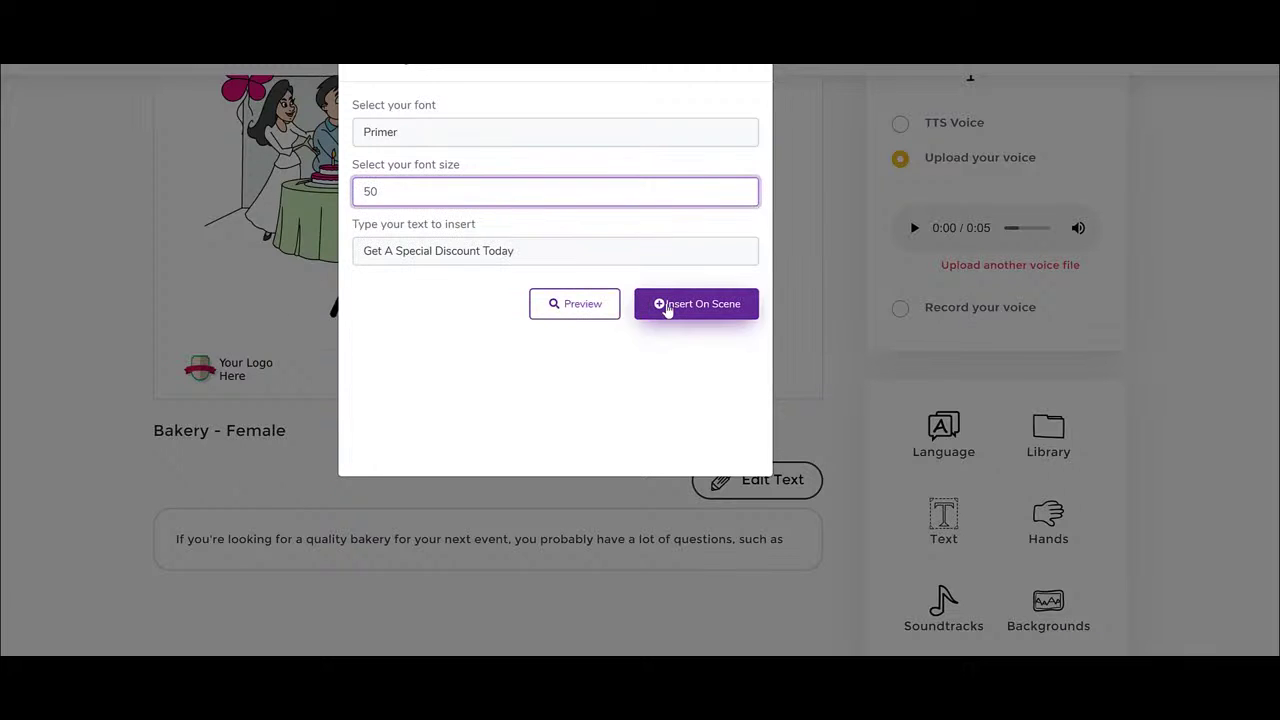
{"action": "left_click", "coordinate": [665, 305]}
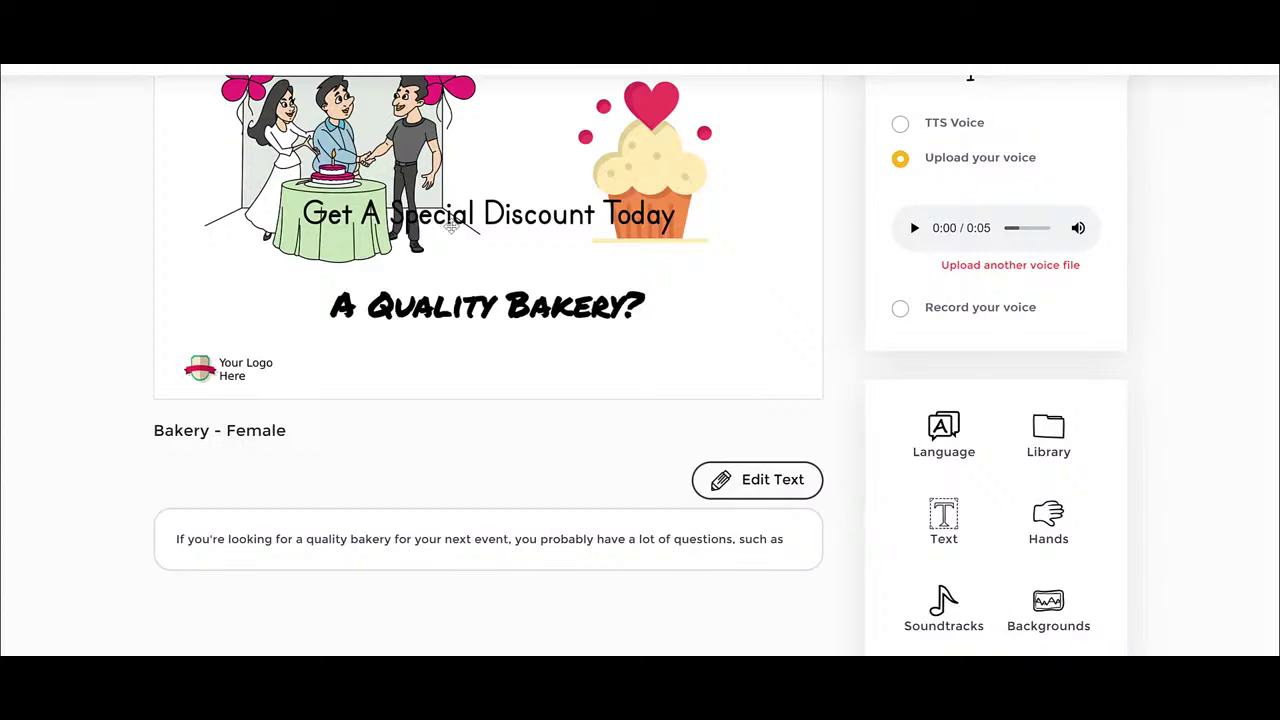
Move the discount text just below the "A Quality Bakery?" heading and delete that heading.
{"action": "left_click_drag", "start_coordinate": [452, 228], "coordinate": [580, 306]}
{"action": "left_click", "coordinate": [580, 306]}
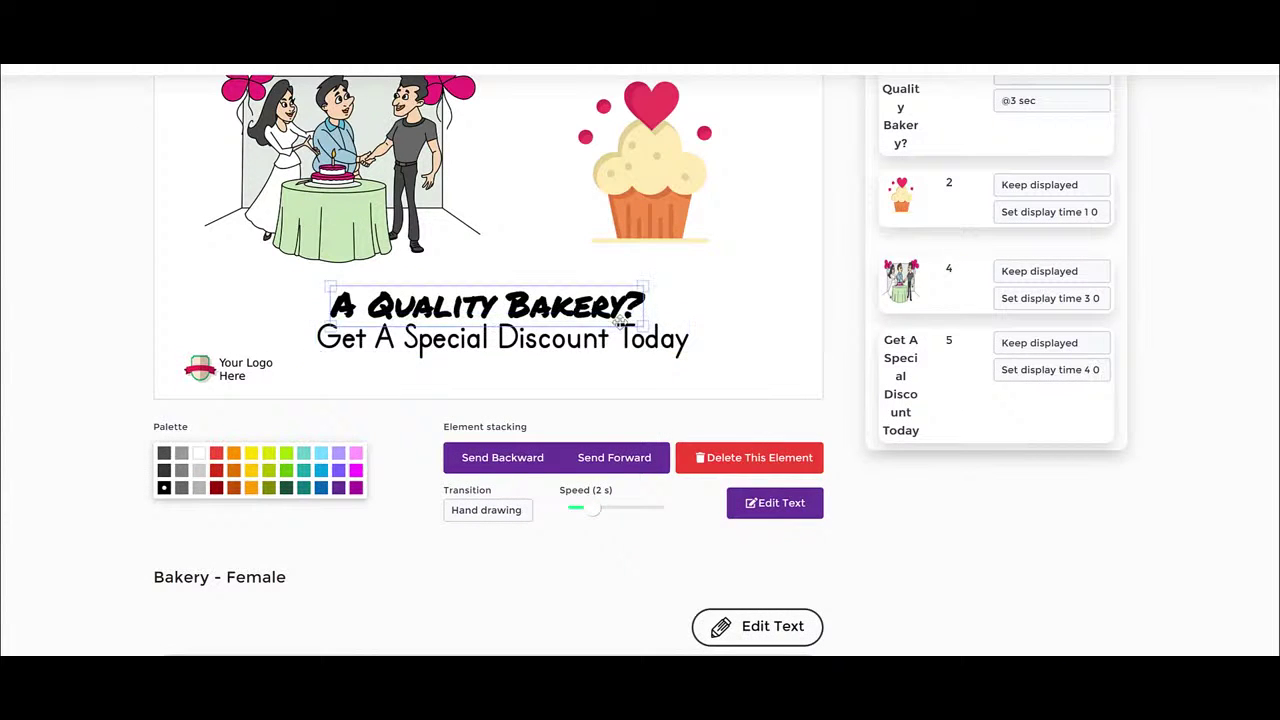
{"action": "left_click", "coordinate": [759, 465]}
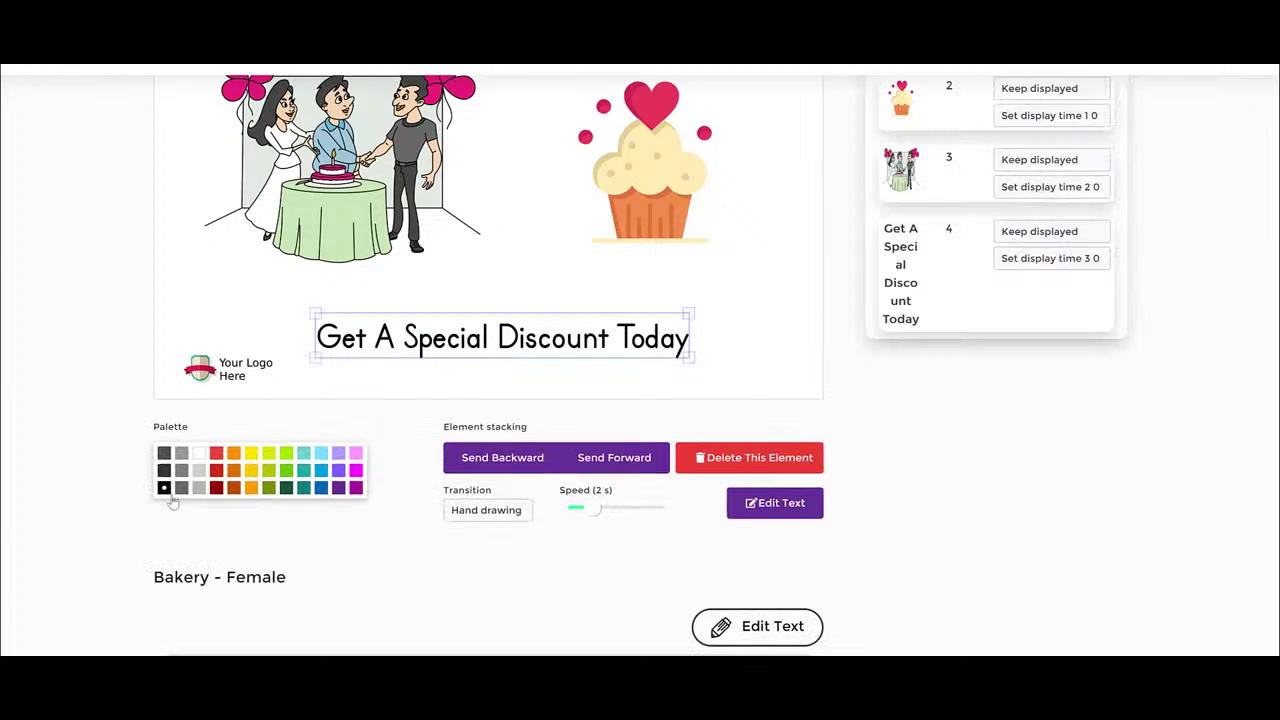
Color the "Get A Special Discount Today" text dark red and keep Hand drawing as its transition.
{"action": "left_click", "coordinate": [217, 488]}
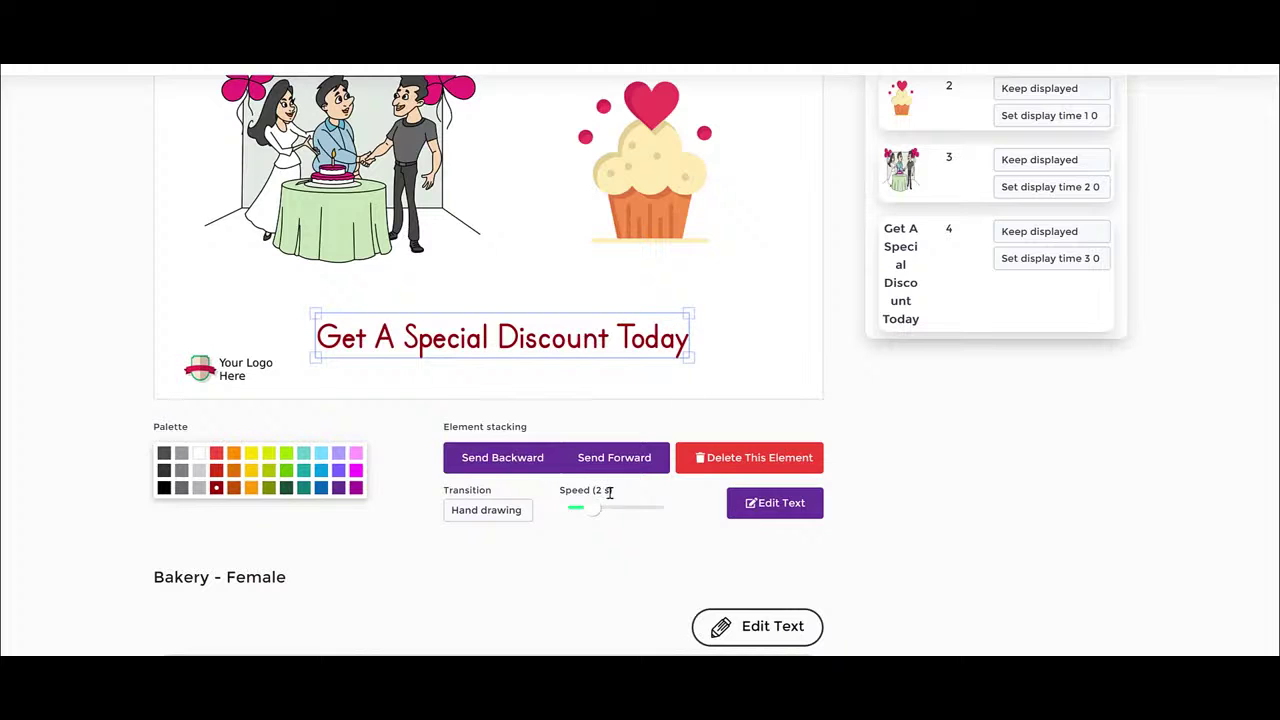
{"action": "left_click", "coordinate": [510, 512]}
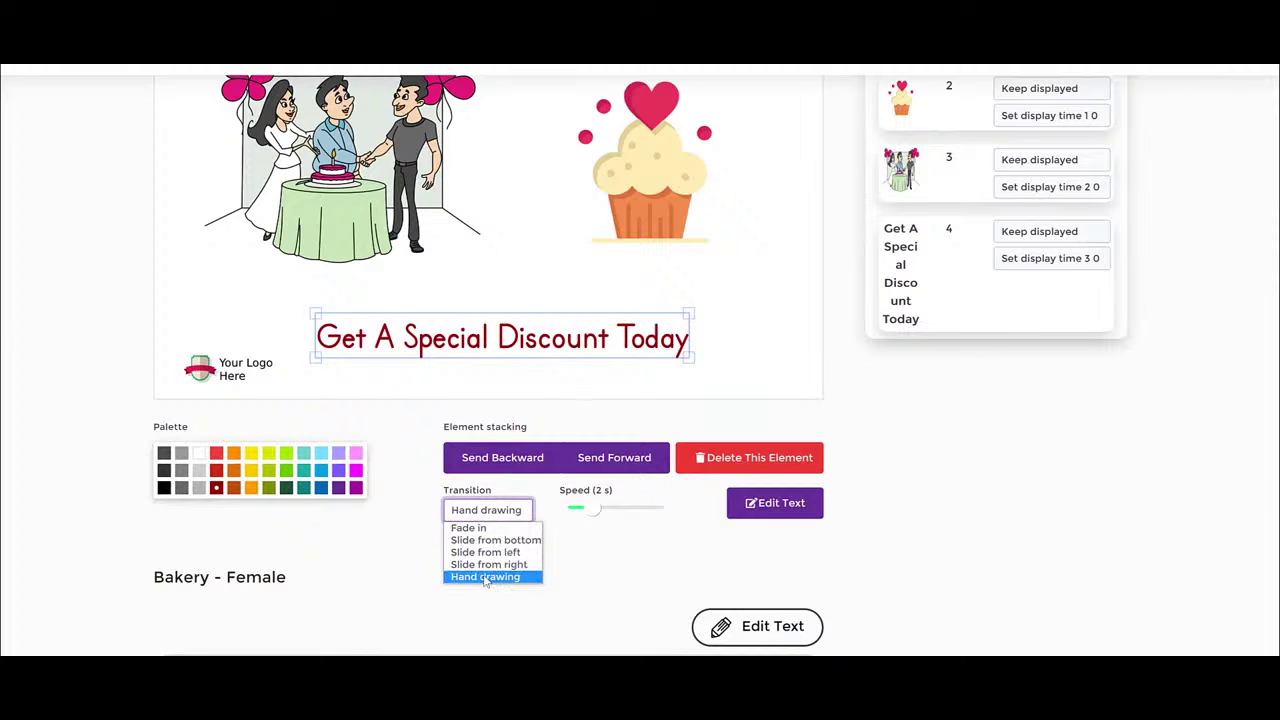
{"action": "left_click", "coordinate": [590, 576]}
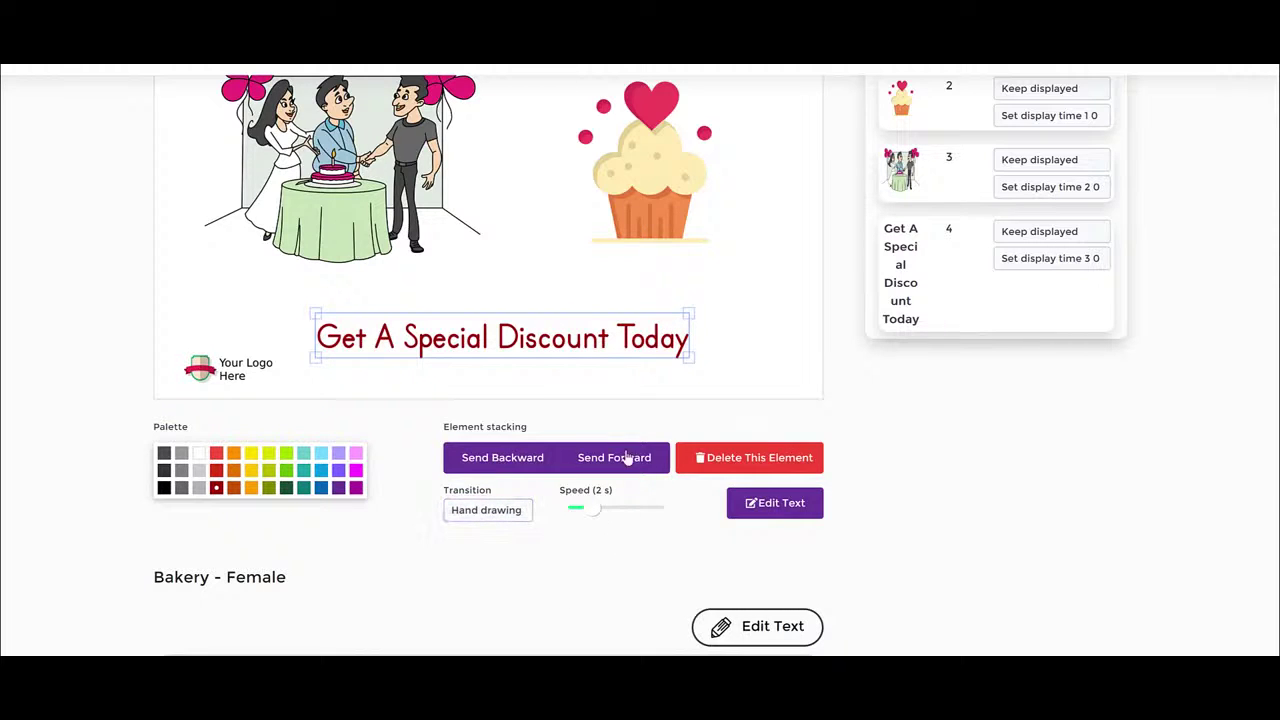
Examine the transition options for the cake-table illustration and review the elements on the slide.
{"action": "left_click", "coordinate": [566, 277]}
{"action": "left_click", "coordinate": [372, 156]}
{"action": "left_click", "coordinate": [198, 510]}
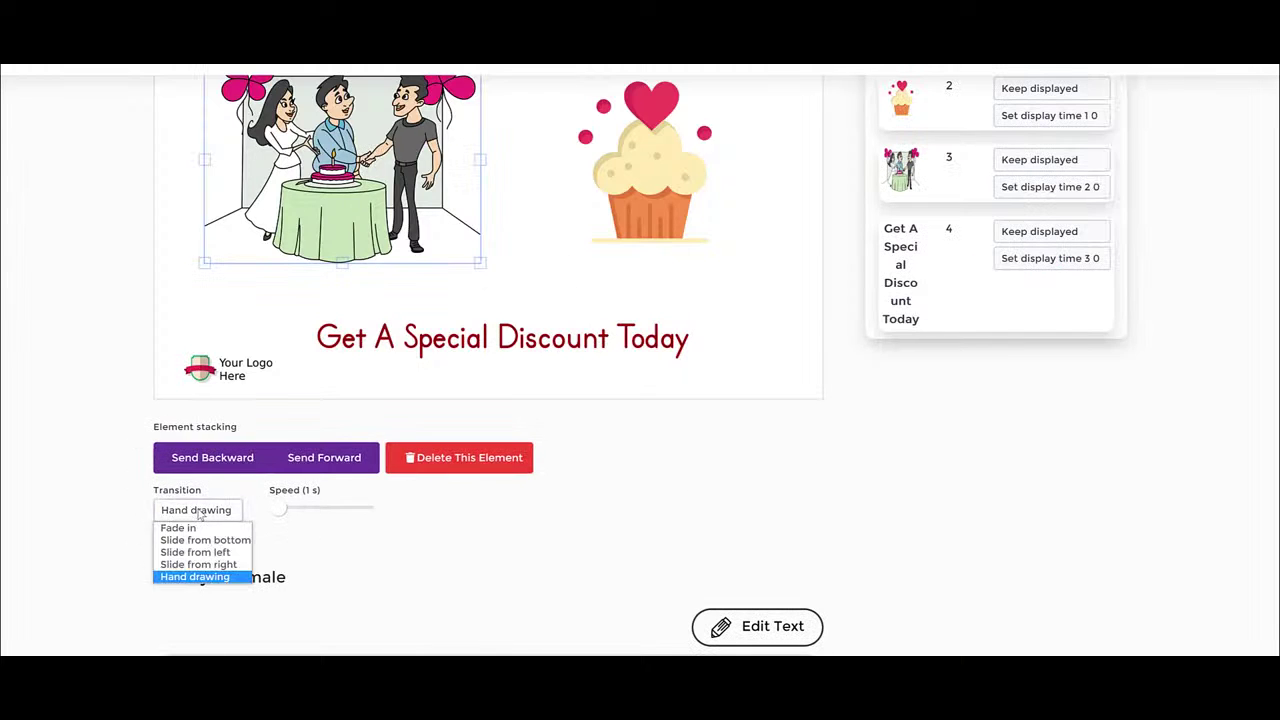
{"action": "left_click", "coordinate": [405, 546]}
{"action": "scroll", "coordinate": [528, 243], "scroll_direction": "up", "scroll_amount": 2}
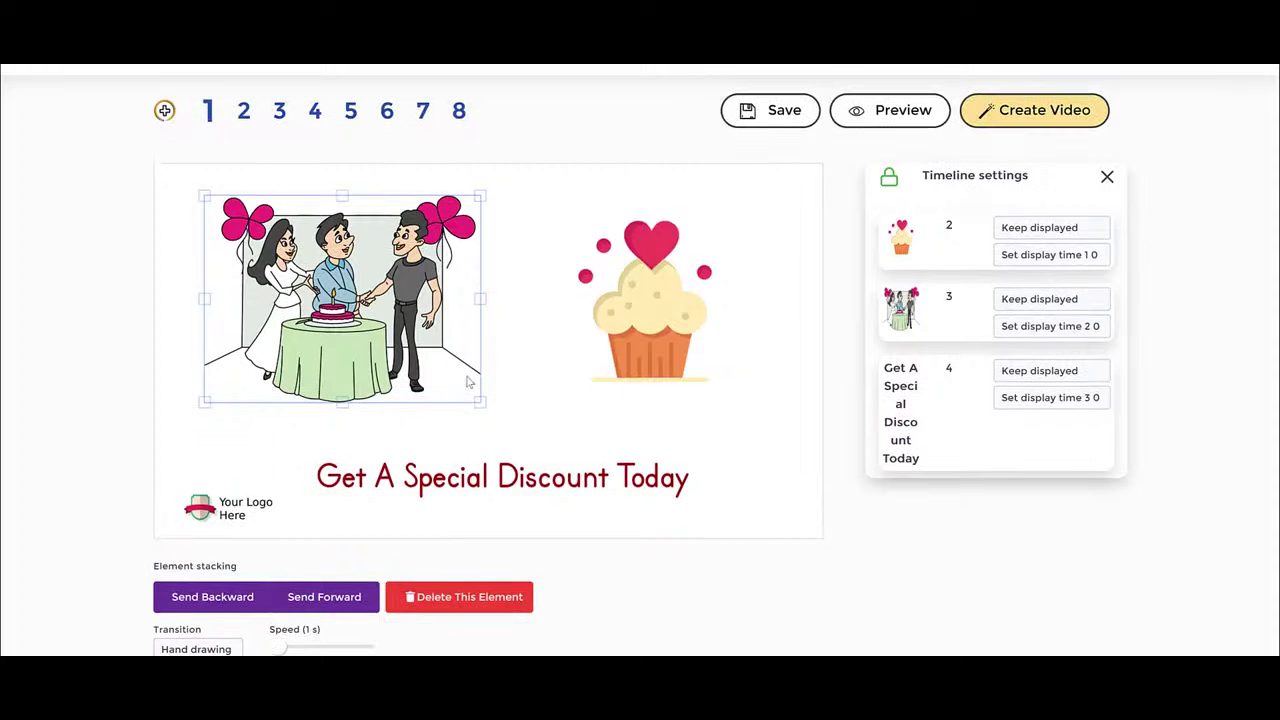
{"action": "left_click", "coordinate": [518, 306]}
{"action": "left_click", "coordinate": [440, 300]}
{"action": "left_click", "coordinate": [600, 300]}
{"action": "left_click", "coordinate": [300, 380]}
{"action": "scroll", "coordinate": [209, 455], "scroll_direction": "down", "scroll_amount": 2}
Nudge the cupcake slightly left and down, and delete the cake-table illustration from the slide.
{"action": "left_click", "coordinate": [620, 156]}
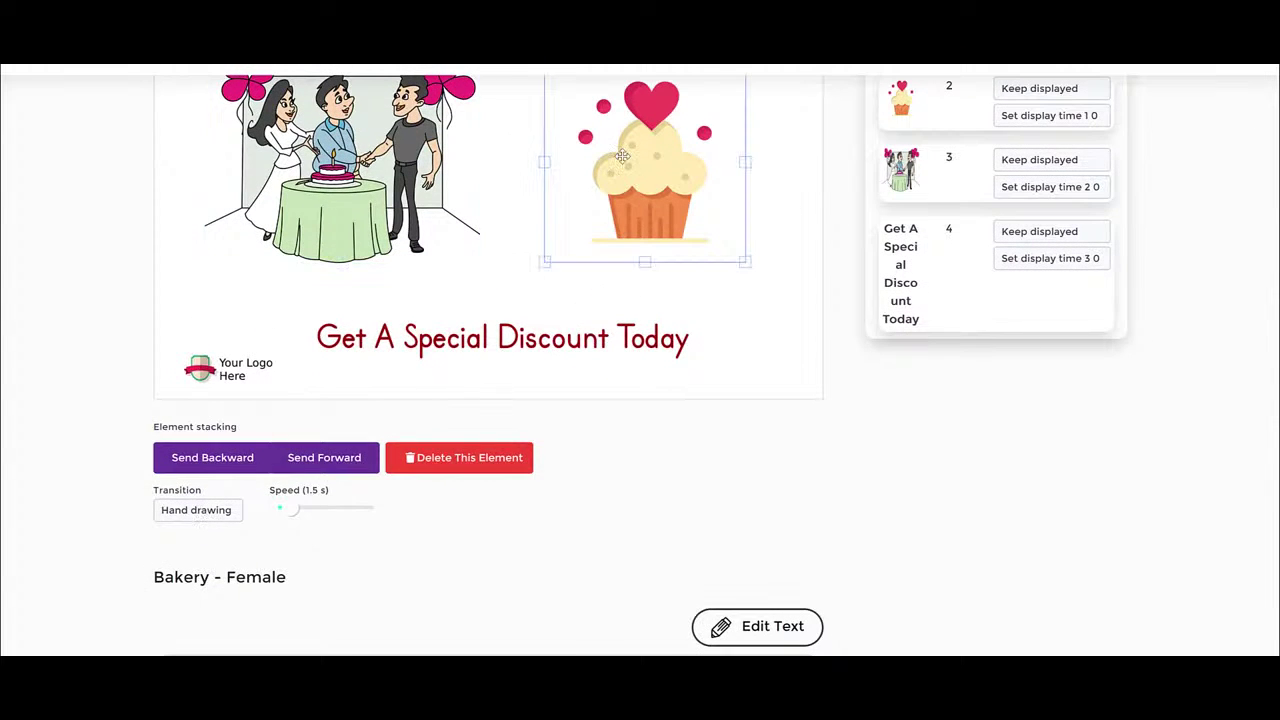
{"action": "left_click_drag", "start_coordinate": [660, 195], "coordinate": [646, 203]}
{"action": "scroll", "coordinate": [385, 235], "scroll_direction": "up", "scroll_amount": 1}
{"action": "left_click", "coordinate": [385, 235]}
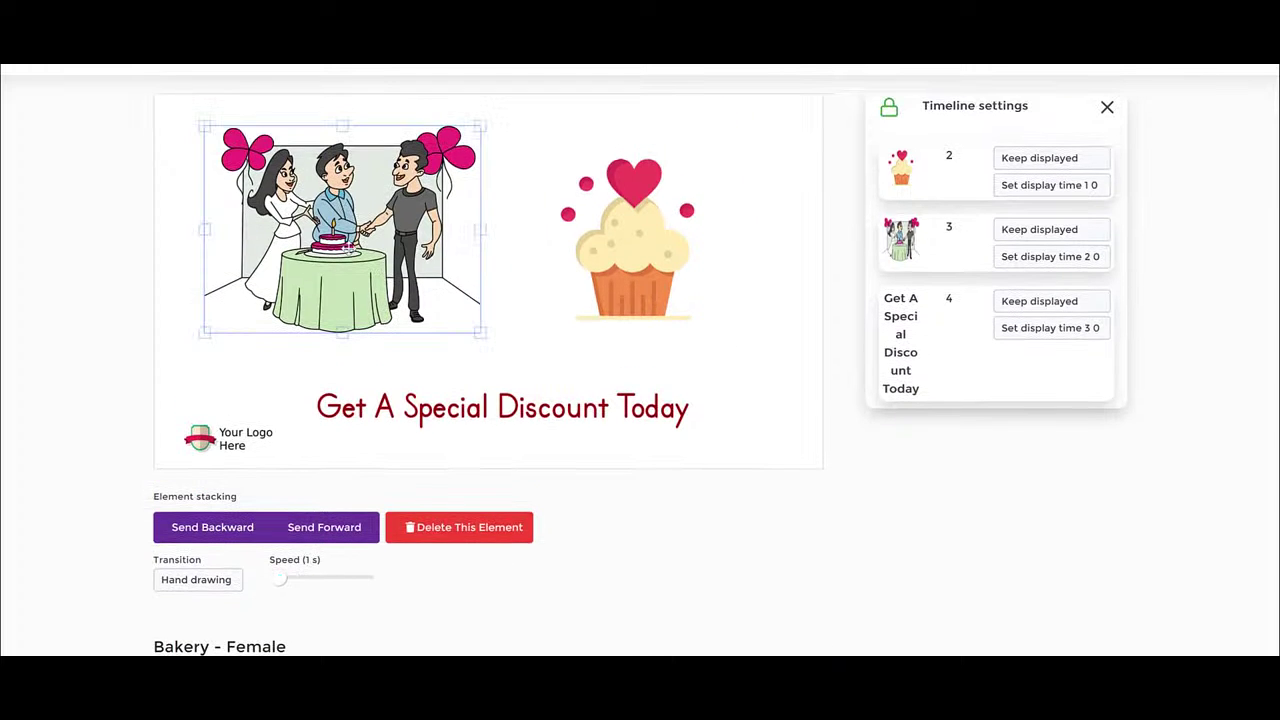
{"action": "left_click", "coordinate": [475, 527]}
Center the cupcake above the discount text and set its transition to Slide from left.
{"action": "left_click_drag", "start_coordinate": [663, 250], "coordinate": [555, 252]}
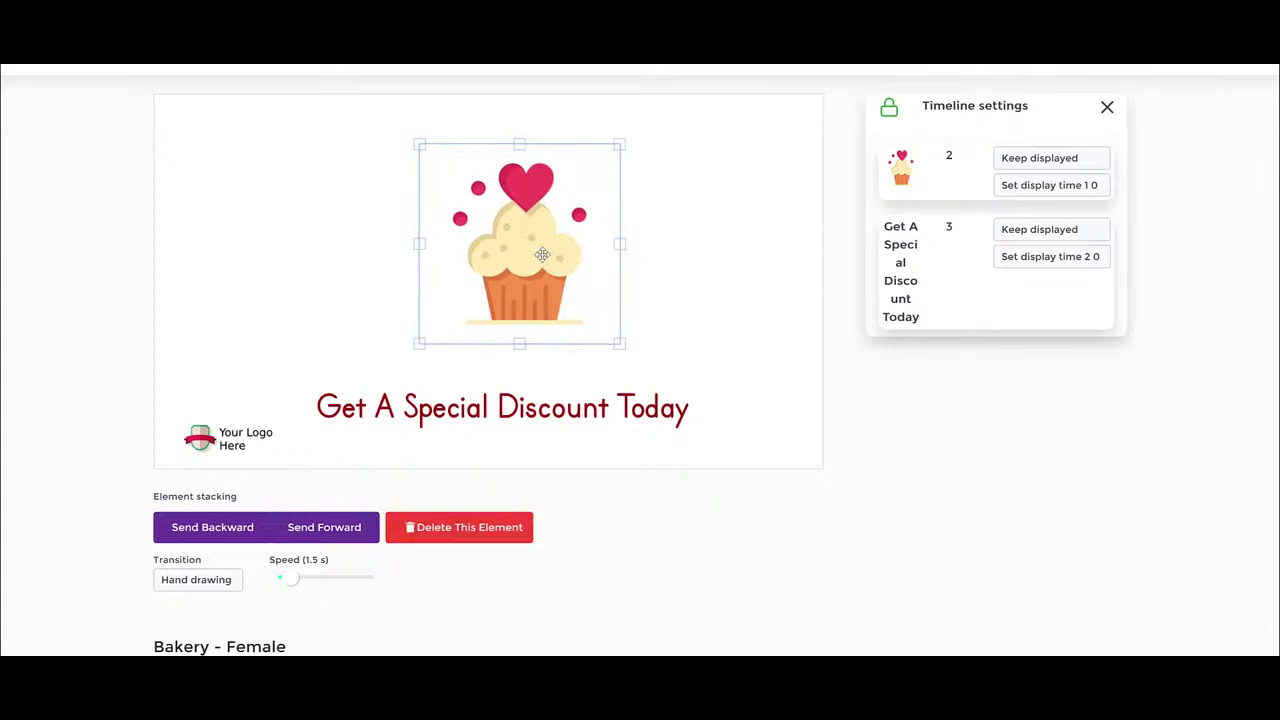
{"action": "left_click", "coordinate": [236, 583]}
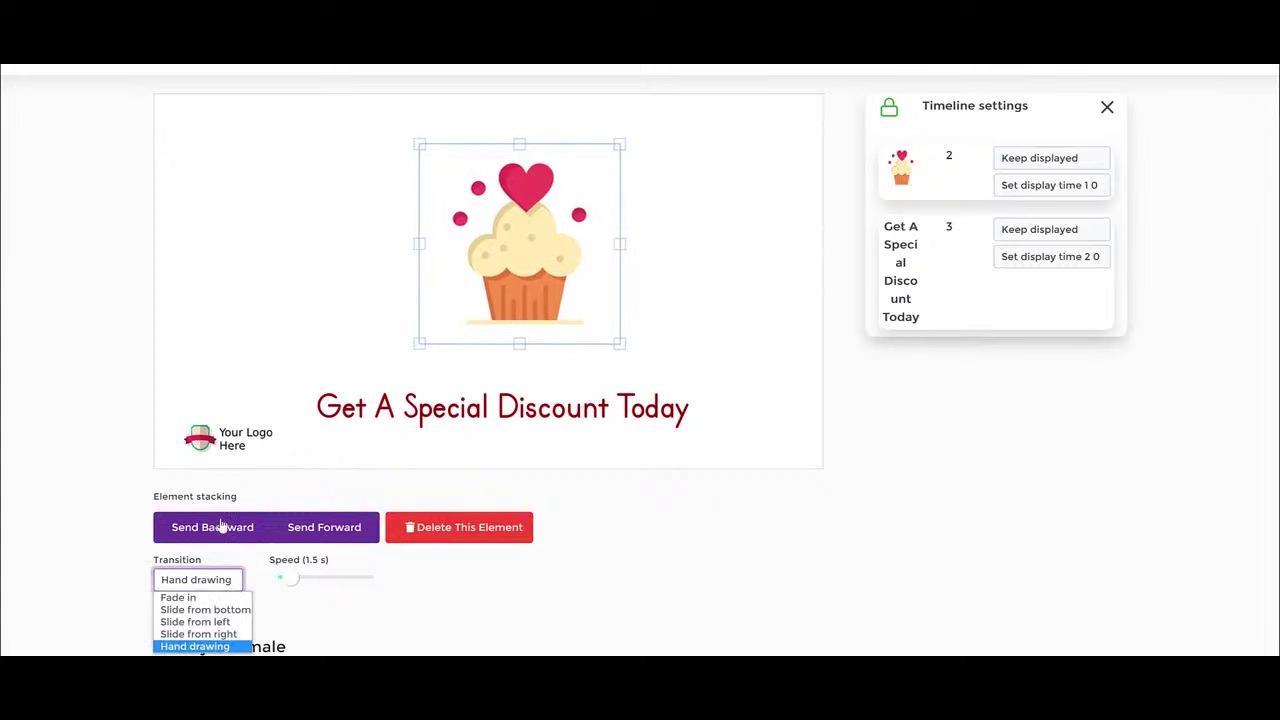
{"action": "left_click", "coordinate": [197, 622]}
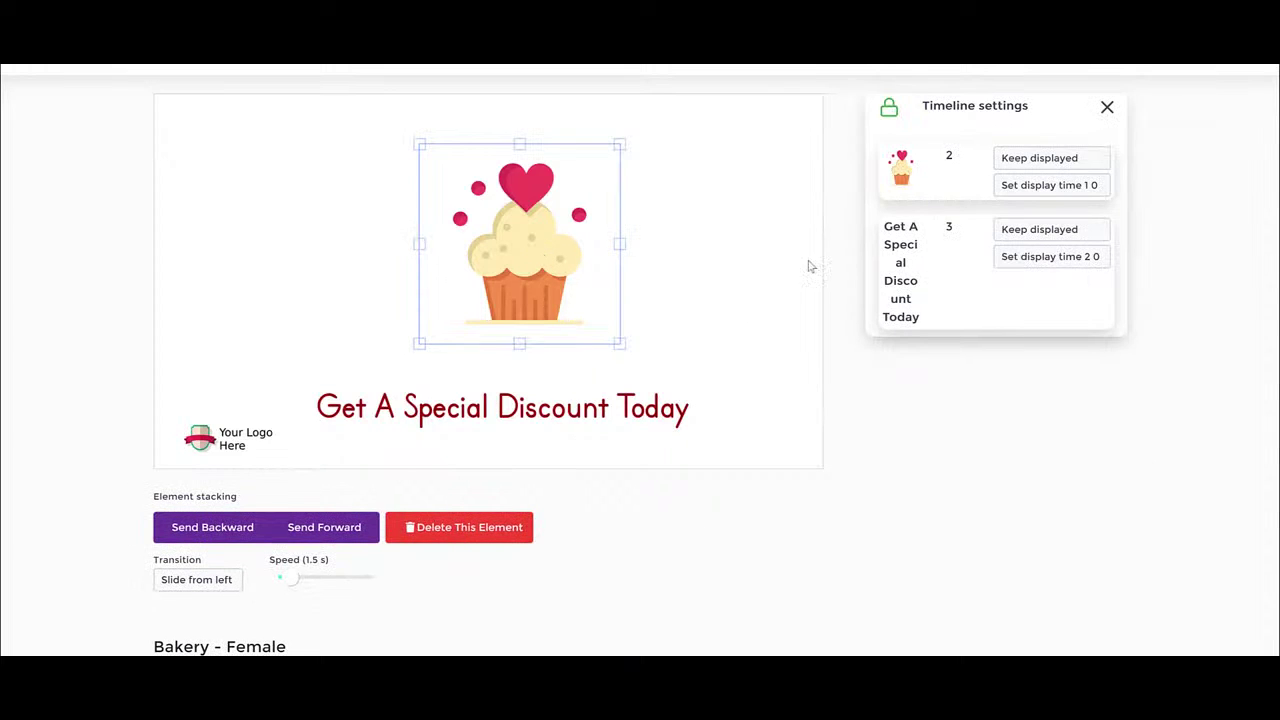
Preview slide 1 with the cupcake sliding in, halt the playback and close the preview.
{"action": "scroll", "coordinate": [853, 263], "scroll_direction": "up", "scroll_amount": 3}
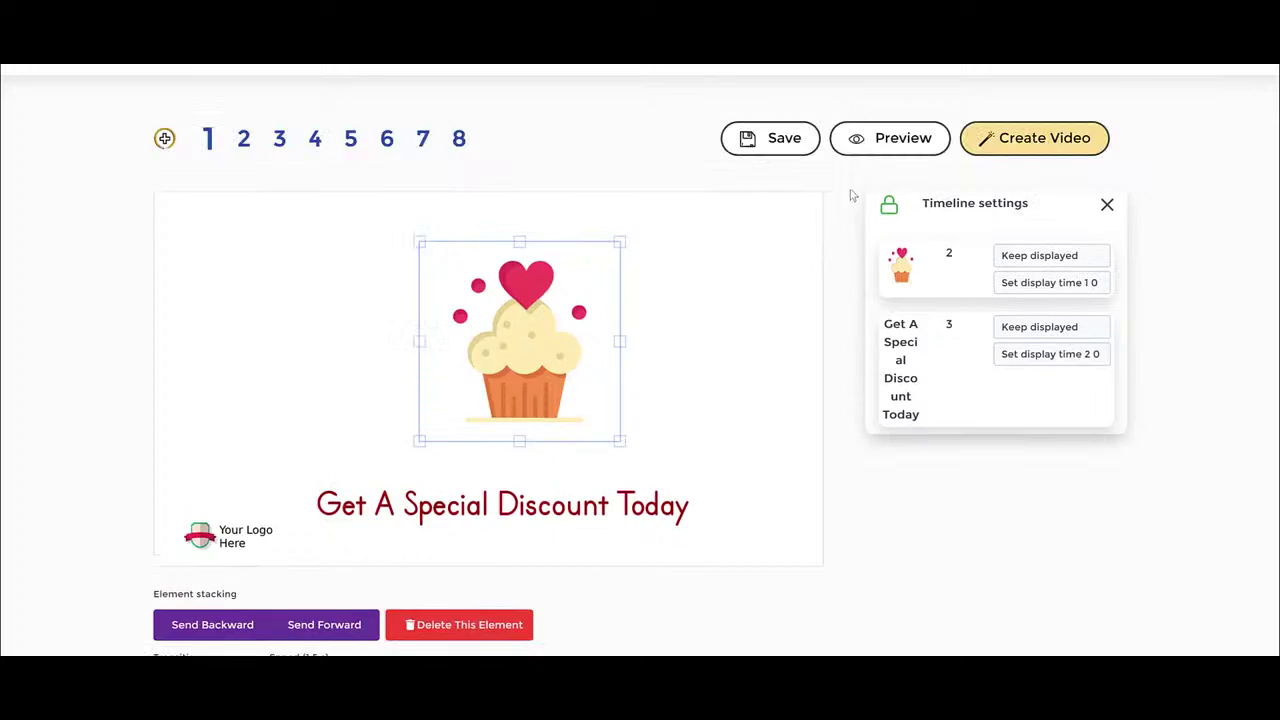
{"action": "left_click", "coordinate": [891, 198]}
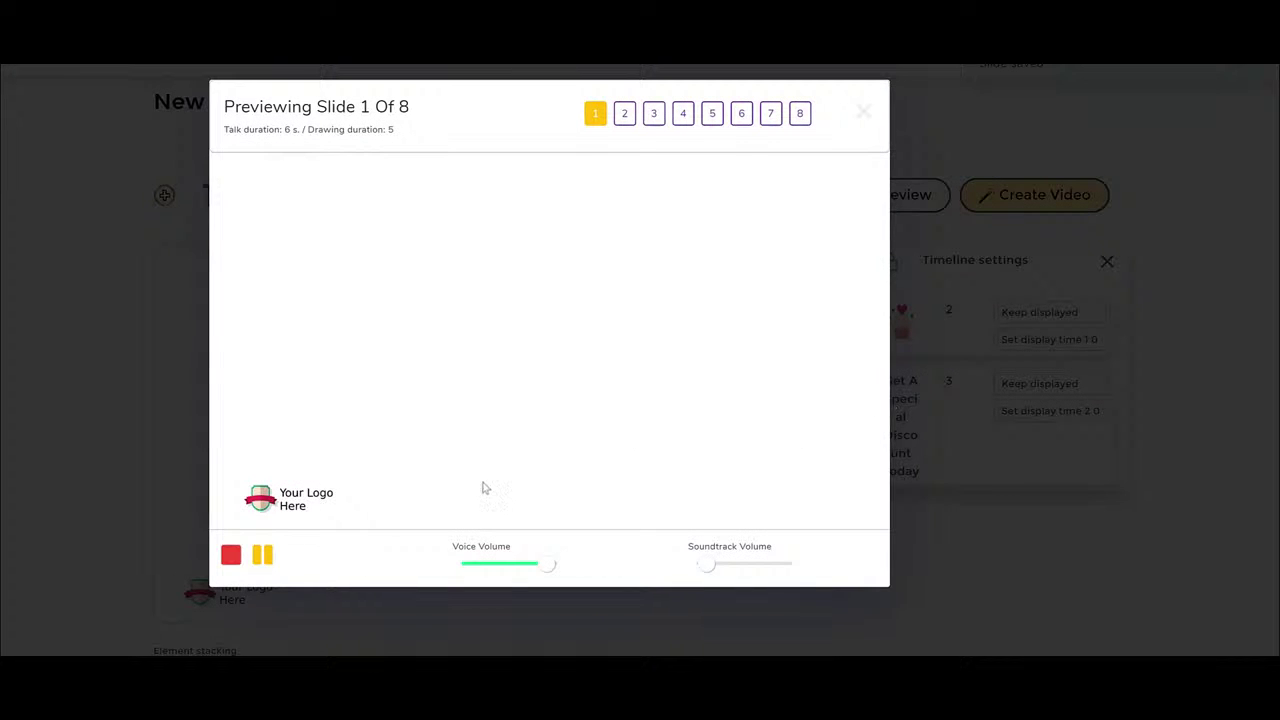
{"action": "left_click", "coordinate": [265, 558]}
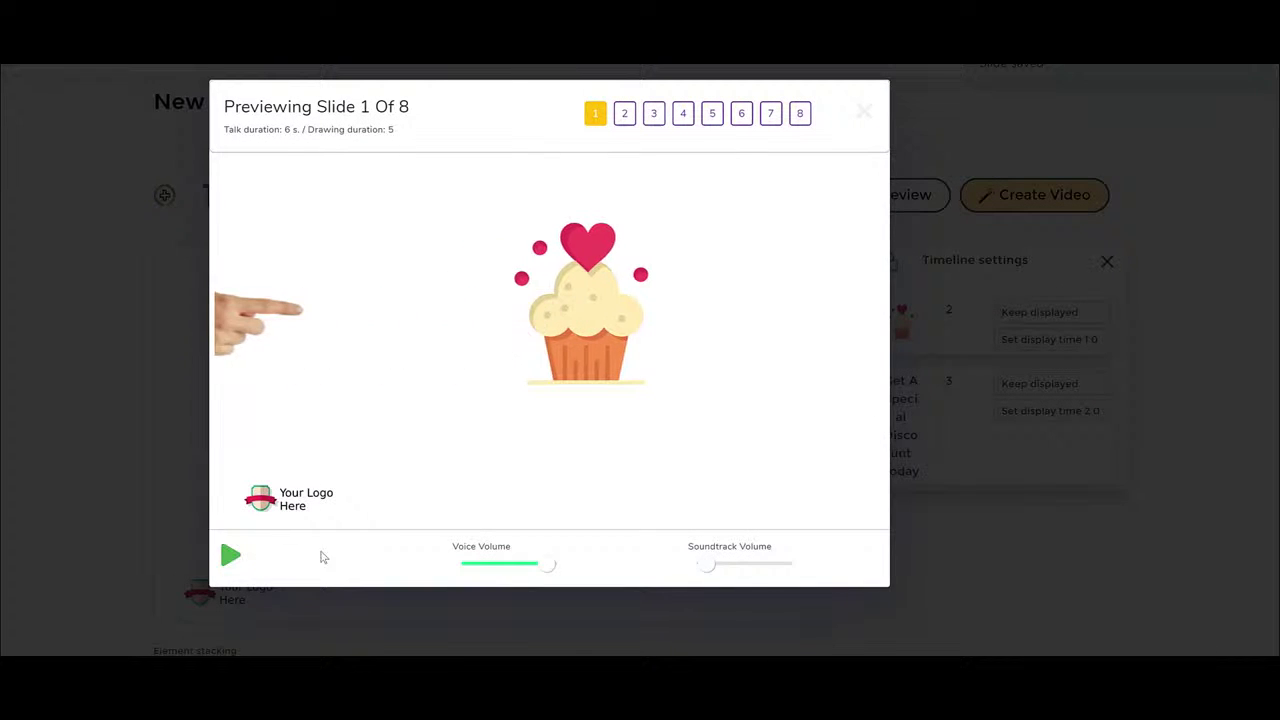
{"action": "left_click", "coordinate": [864, 111]}
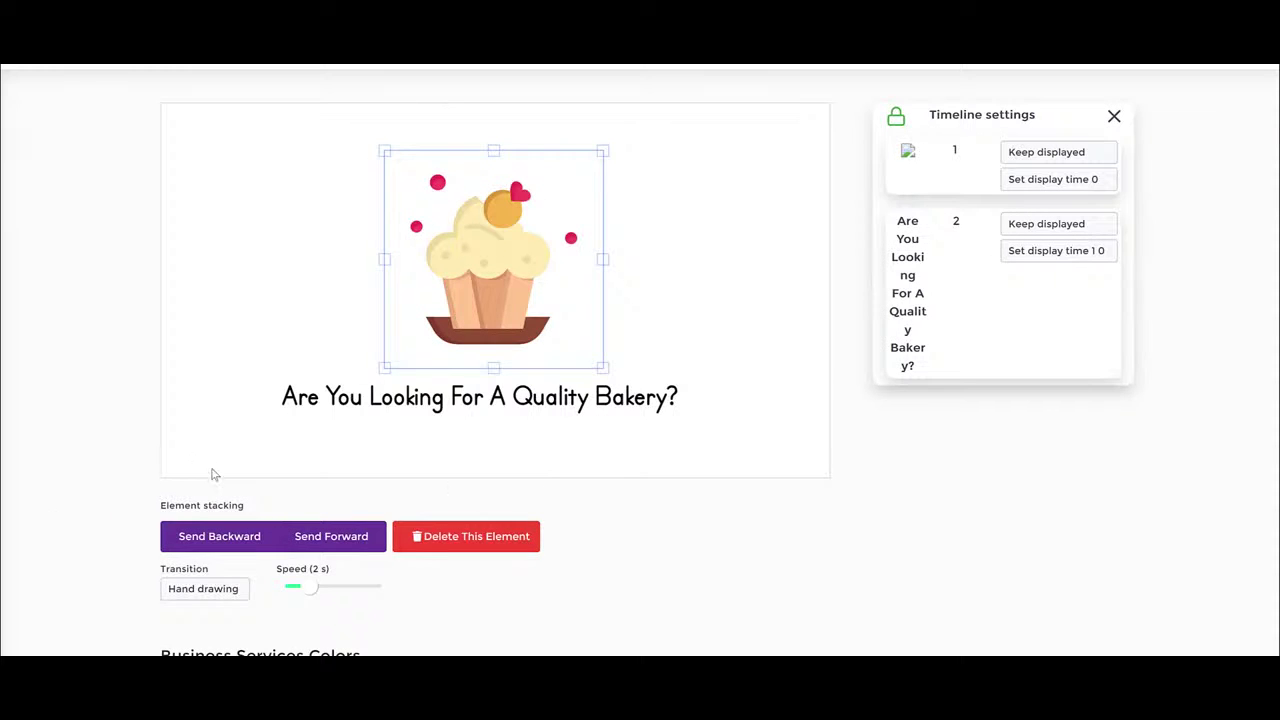
Examine the transition options for the cupcake and read the narration text below the slide.
{"action": "left_click", "coordinate": [204, 592]}
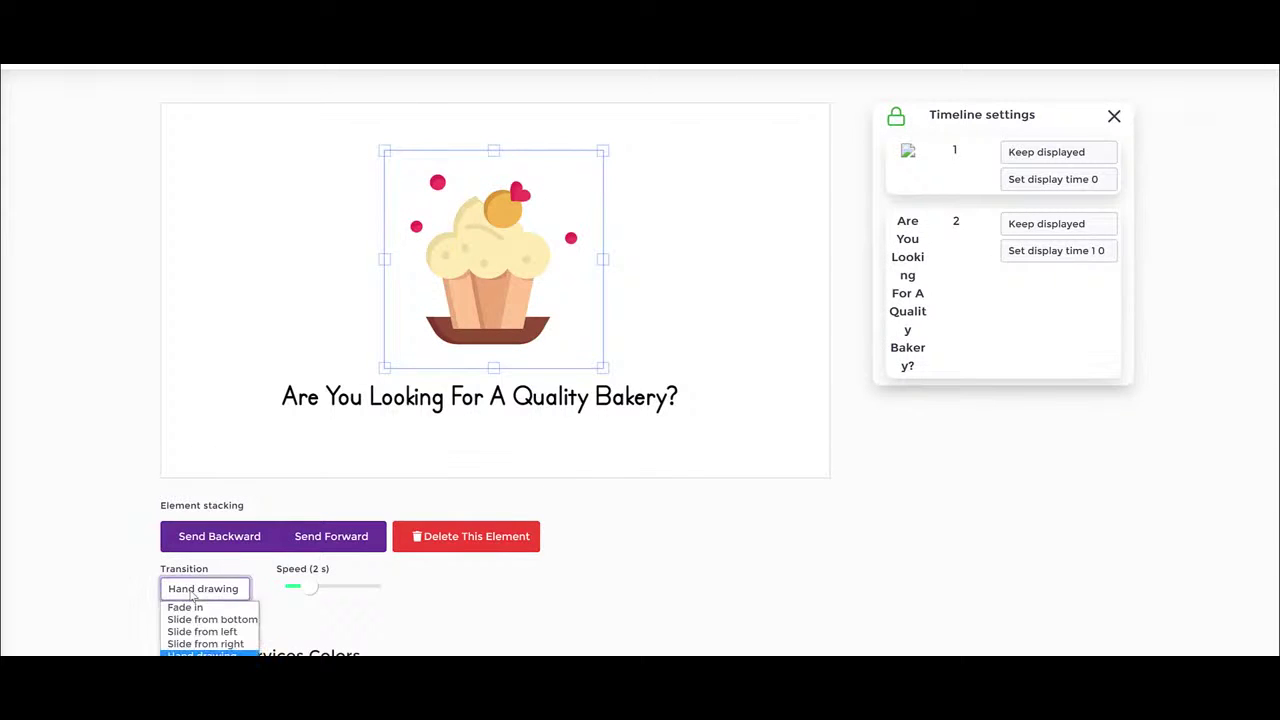
{"action": "left_click", "coordinate": [136, 564]}
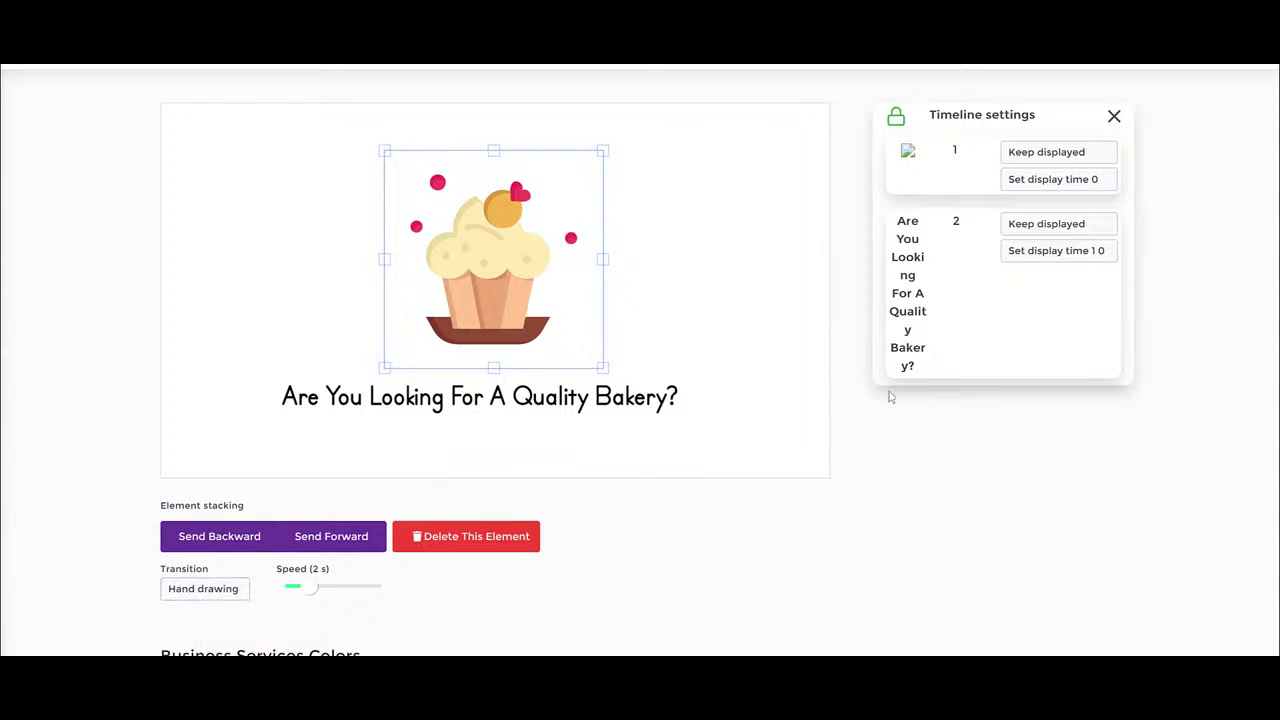
{"action": "scroll", "coordinate": [831, 400], "scroll_direction": "down", "scroll_amount": 3}
{"action": "scroll", "coordinate": [826, 409], "scroll_direction": "up", "scroll_amount": 1}
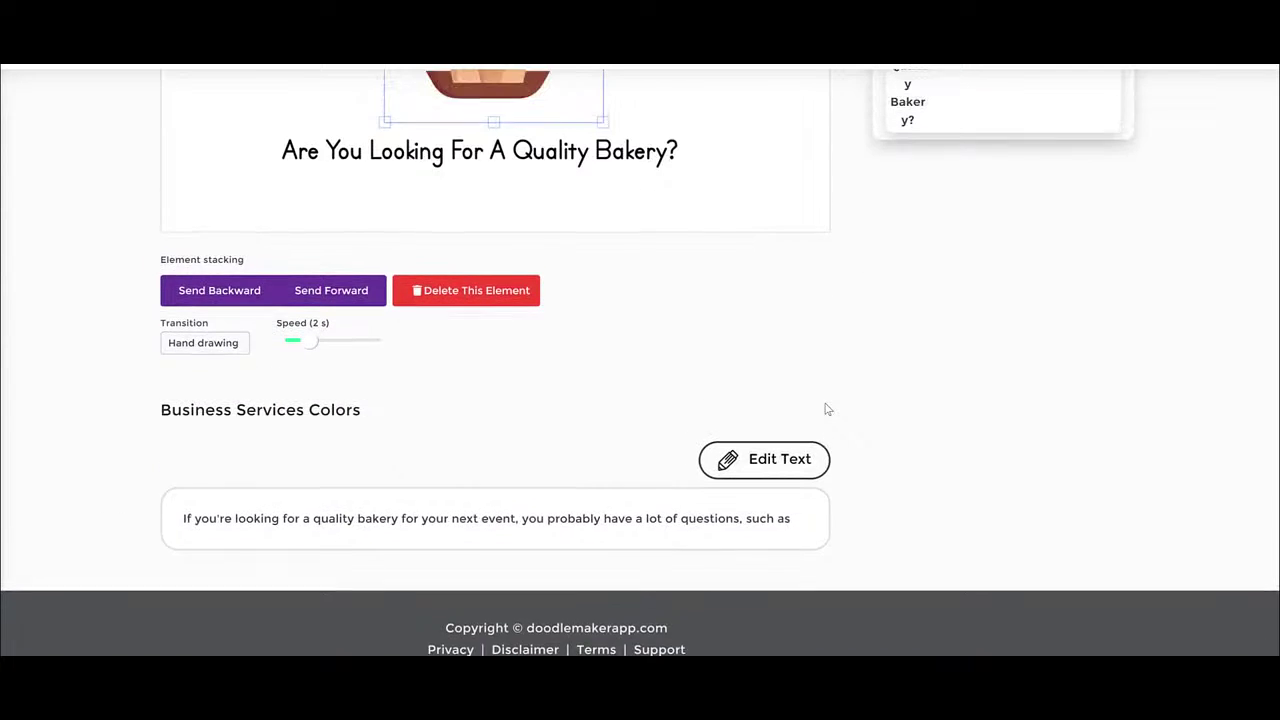
{"action": "left_click_drag", "start_coordinate": [155, 572], "coordinate": [797, 558]}
{"action": "double_click", "coordinate": [240, 555]}
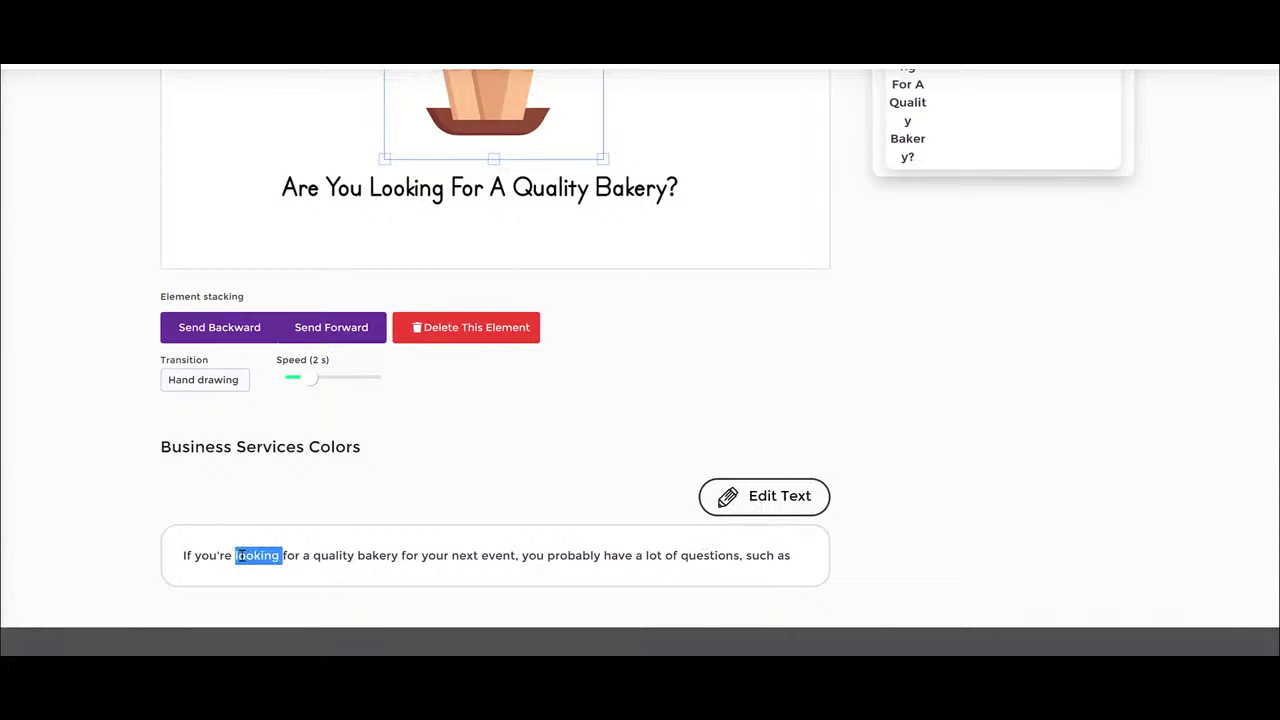
{"action": "double_click", "coordinate": [712, 556]}
{"action": "left_click_drag", "start_coordinate": [183, 556], "coordinate": [524, 557]}
{"action": "left_click", "coordinate": [886, 526]}
Open the slide's narration text for editing, look over its editing options and cancel the edit.
{"action": "left_click", "coordinate": [773, 505]}
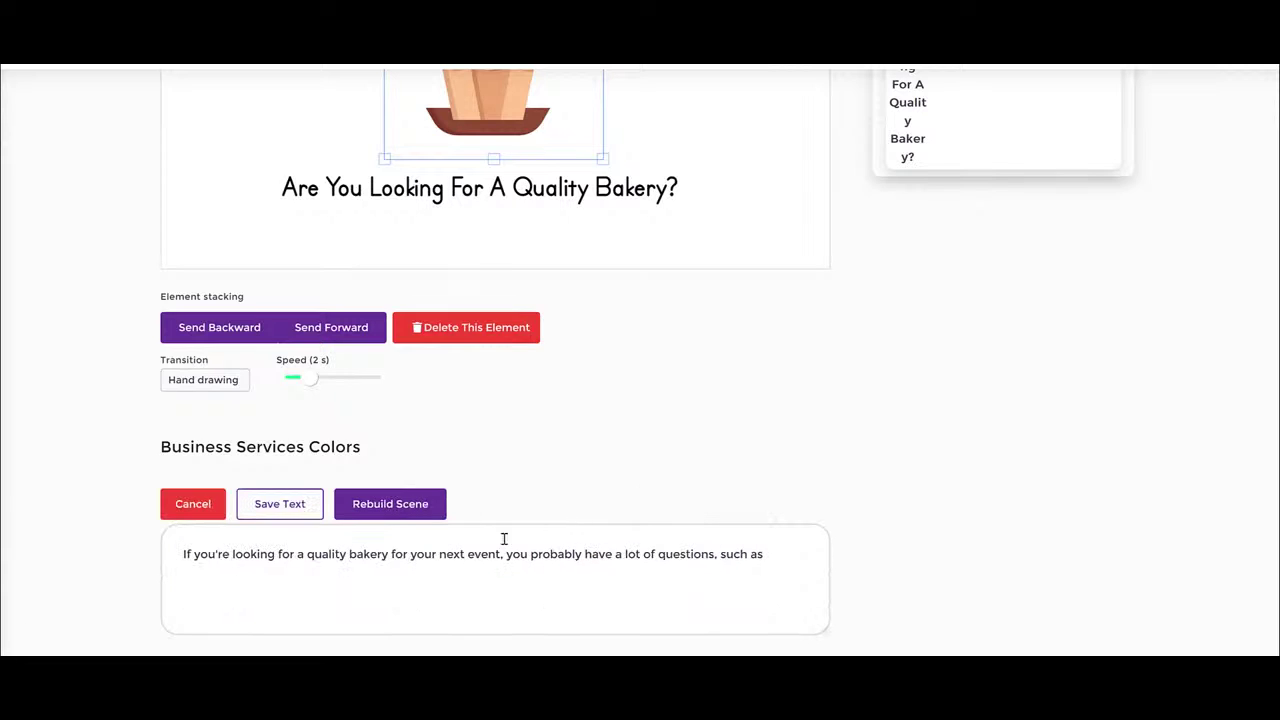
{"action": "left_click_drag", "start_coordinate": [218, 555], "coordinate": [791, 551]}
{"action": "left_click", "coordinate": [774, 558]}
{"action": "left_click", "coordinate": [200, 504]}
{"action": "scroll", "coordinate": [872, 458], "scroll_direction": "up", "scroll_amount": 2}
{"action": "scroll", "coordinate": [877, 455], "scroll_direction": "up", "scroll_amount": 2}
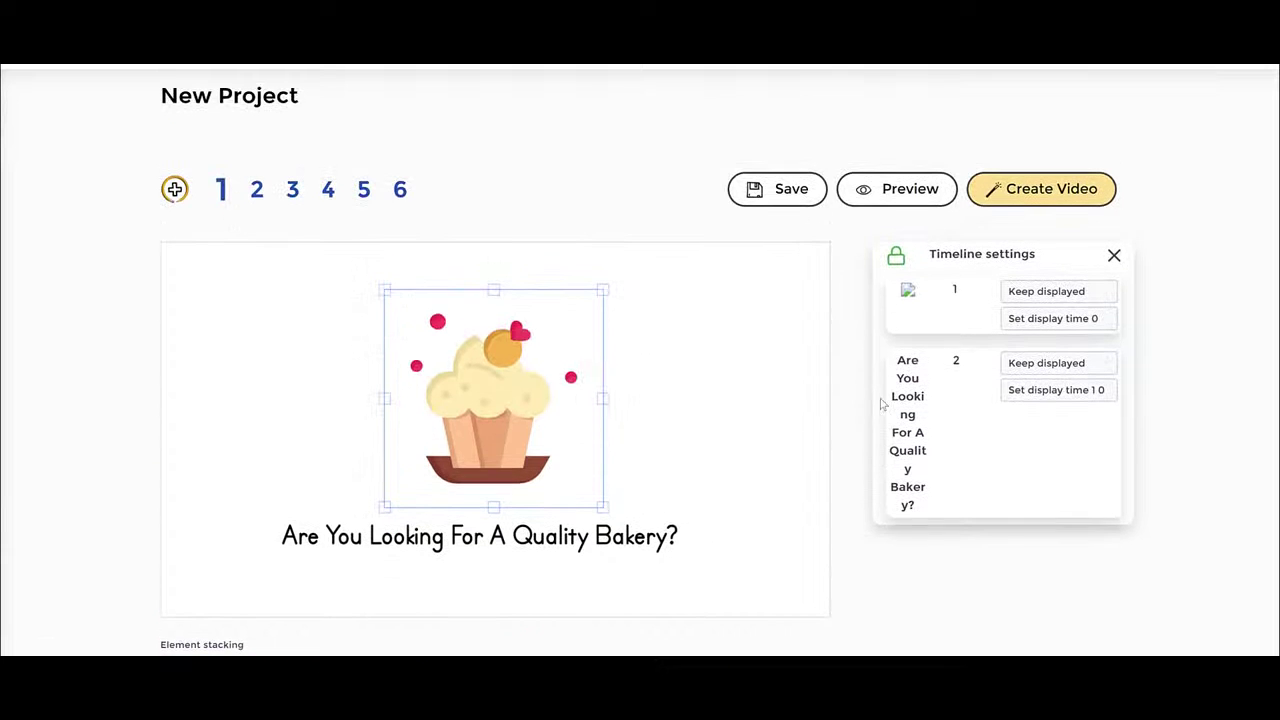
Deselect the cupcake and look through the available English TTS voices.
{"action": "left_click", "coordinate": [781, 337]}
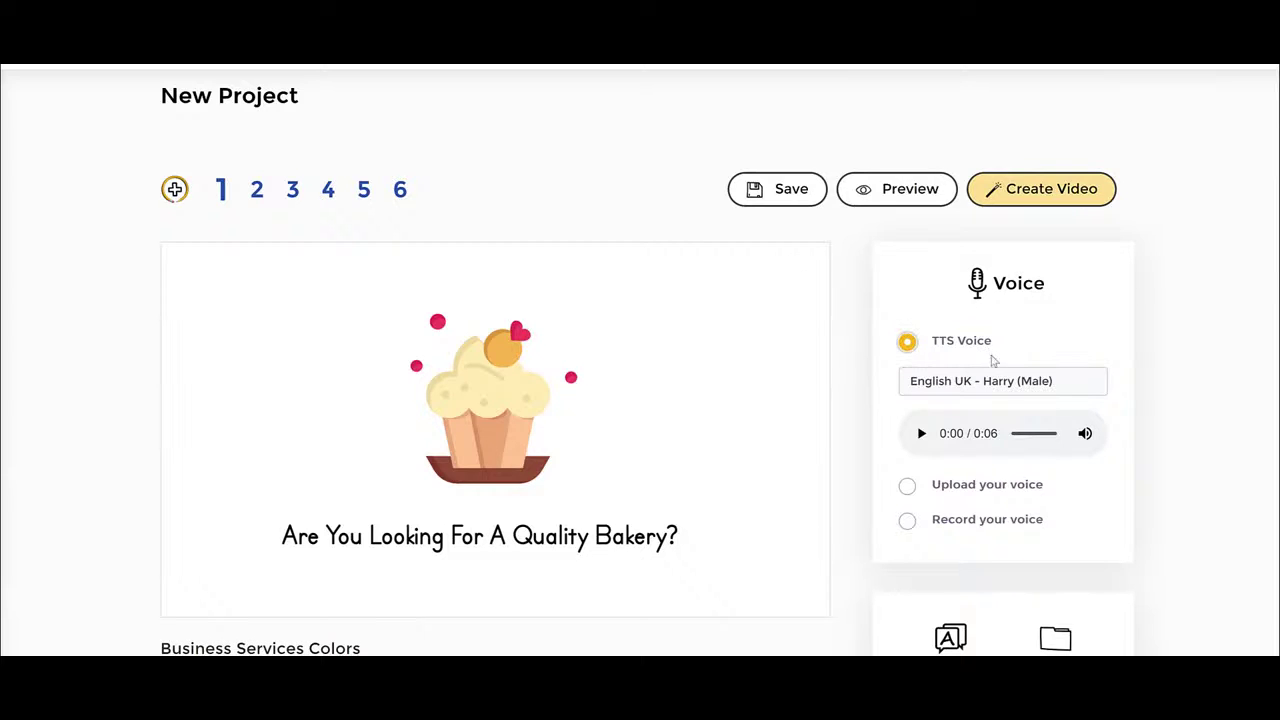
{"action": "left_click", "coordinate": [990, 381]}
{"action": "scroll", "coordinate": [1015, 230], "scroll_direction": "down", "scroll_amount": 1}
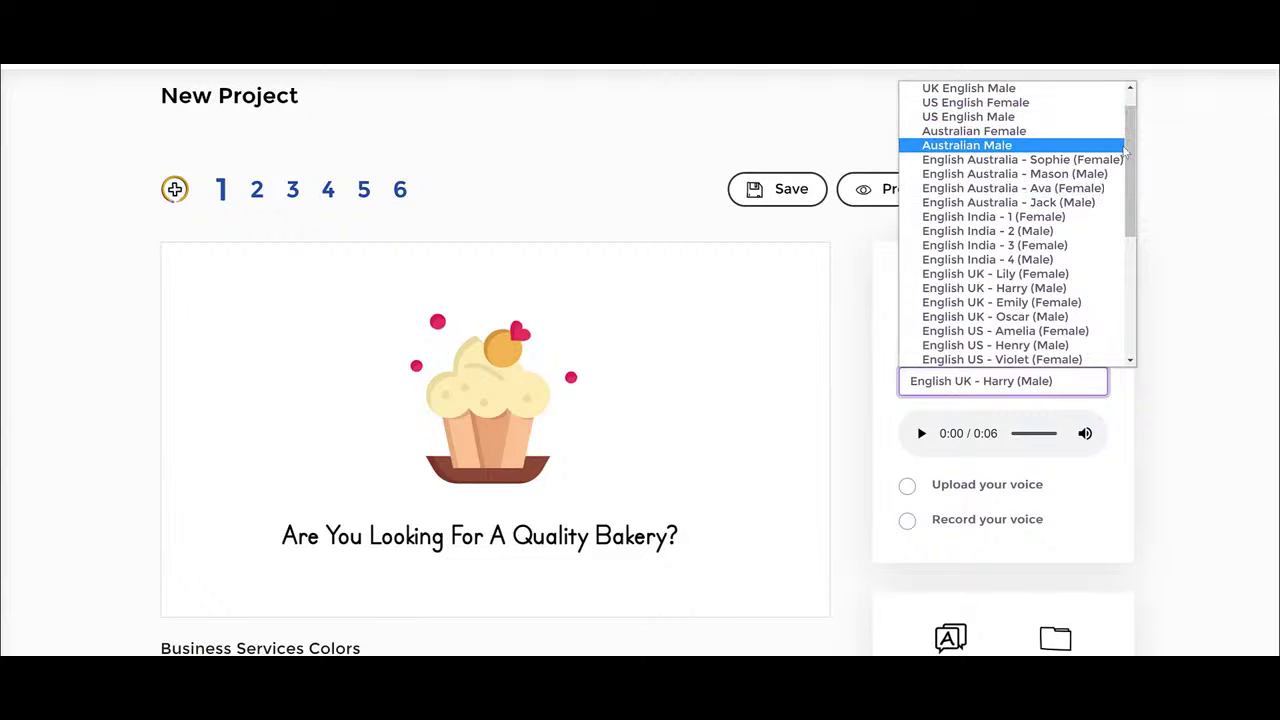
{"action": "scroll", "coordinate": [1130, 168], "scroll_direction": "down", "scroll_amount": 1}
{"action": "scroll", "coordinate": [1130, 160], "scroll_direction": "up", "scroll_amount": 2}
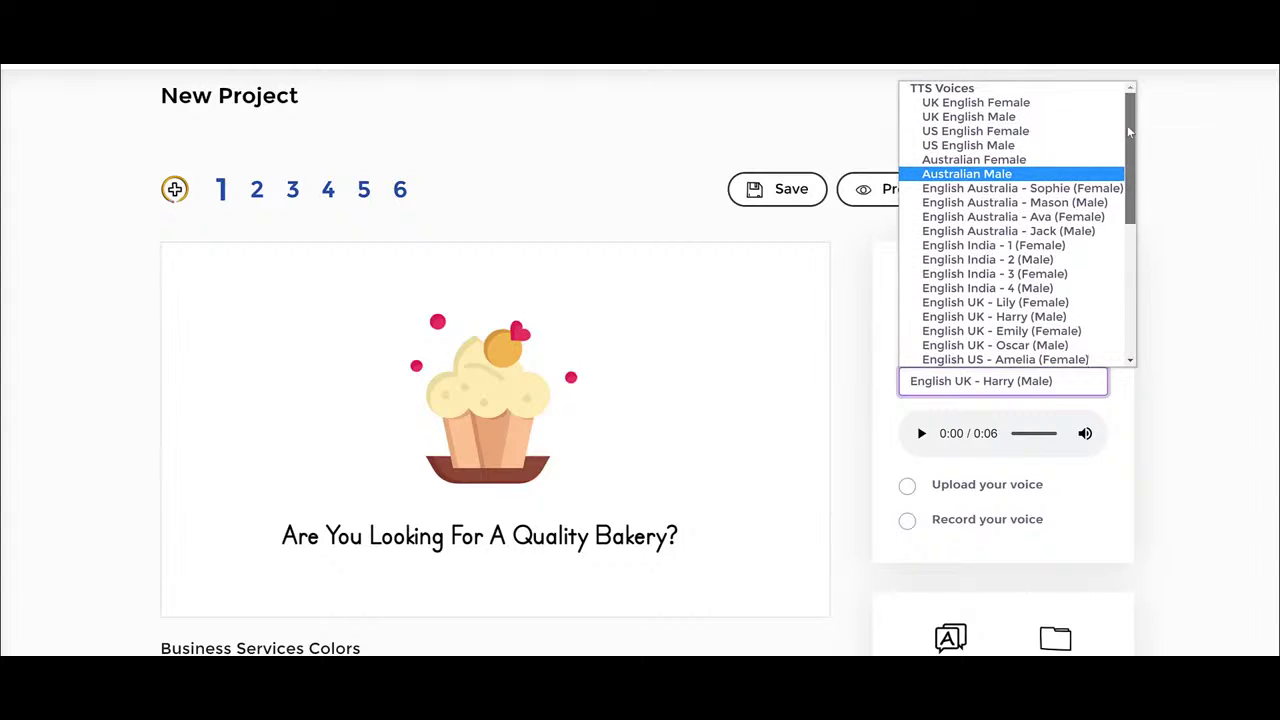
{"action": "left_click", "coordinate": [1230, 268]}
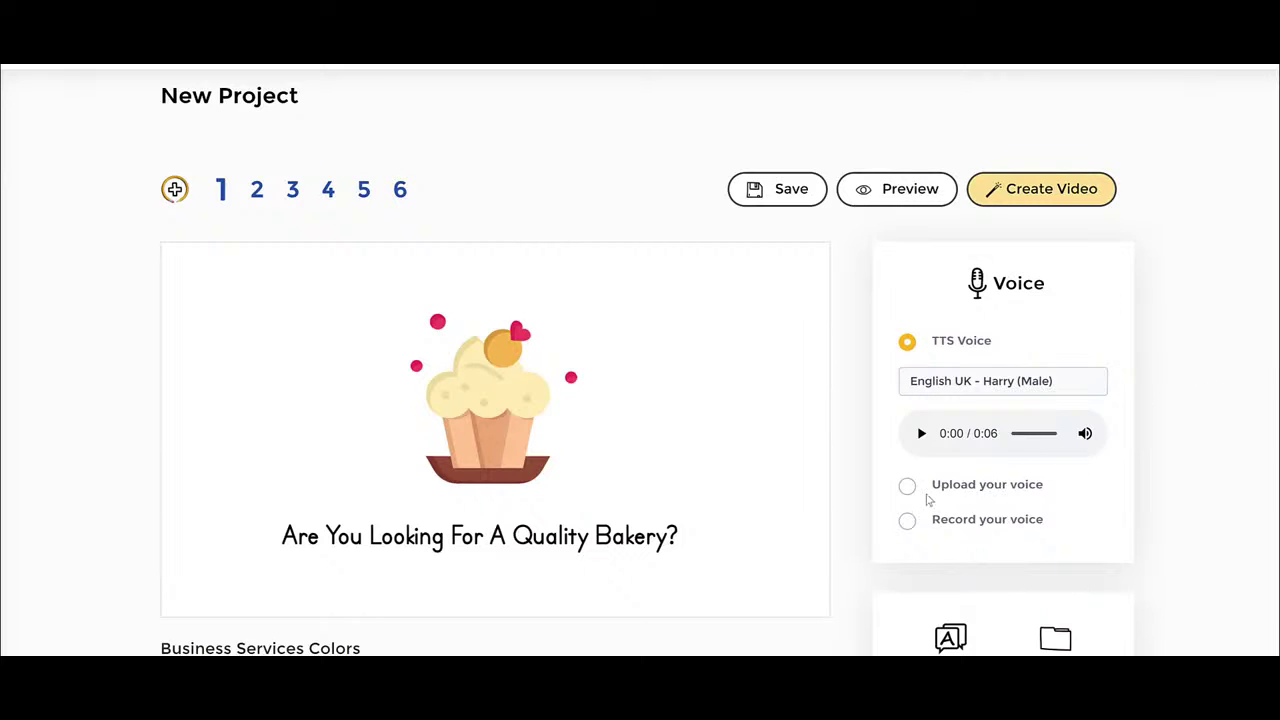
View the options for uploading and recording a voice, and return the voice source to TTS Voice.
{"action": "left_click", "coordinate": [908, 488]}
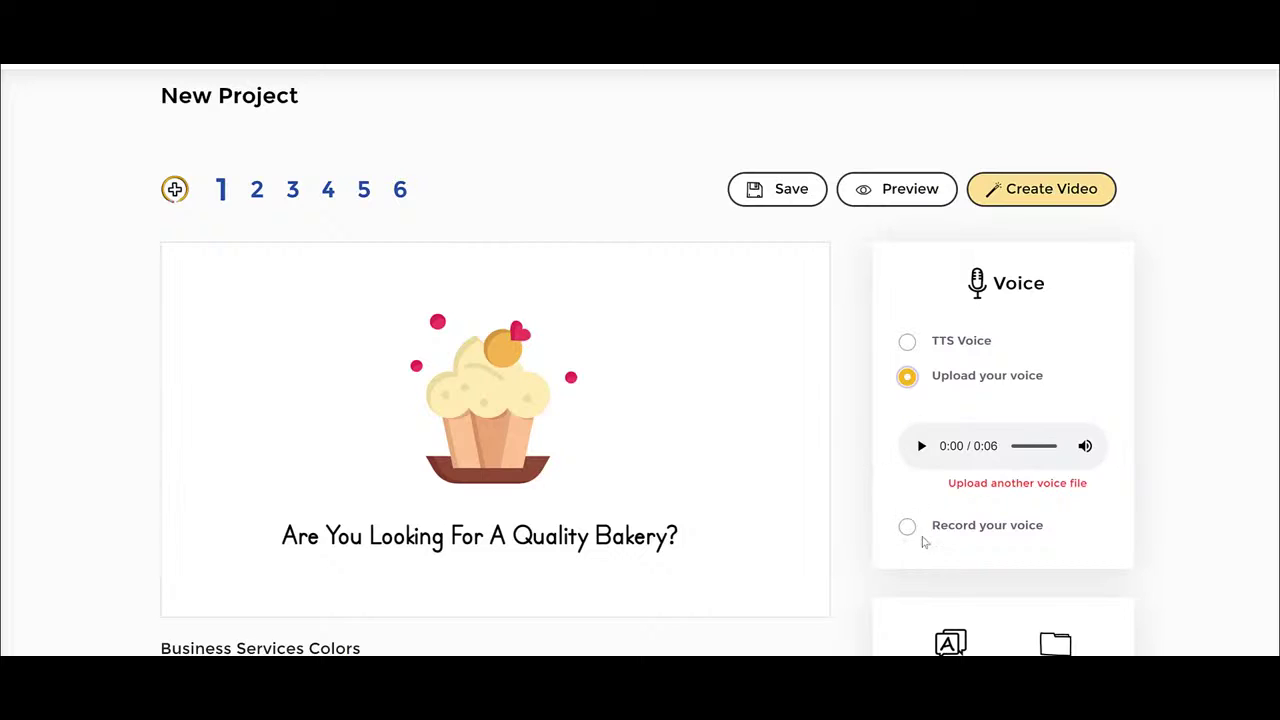
{"action": "left_click", "coordinate": [909, 536]}
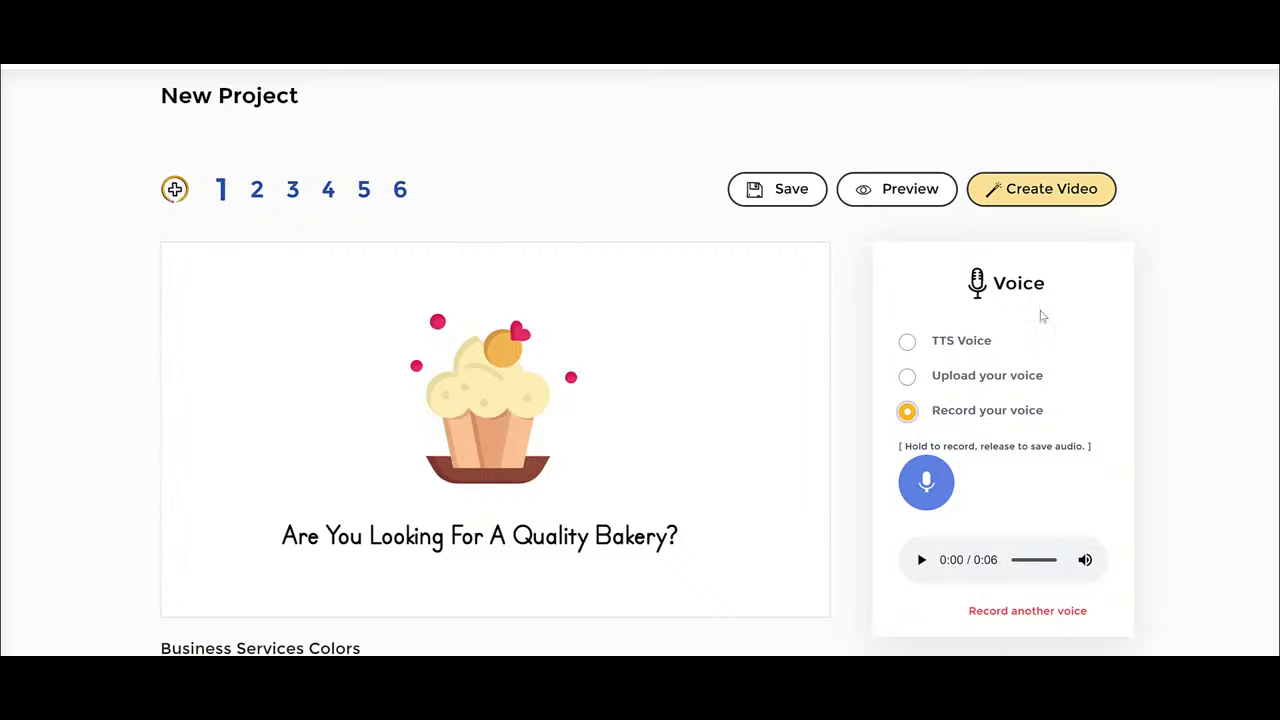
{"action": "left_click", "coordinate": [907, 342]}
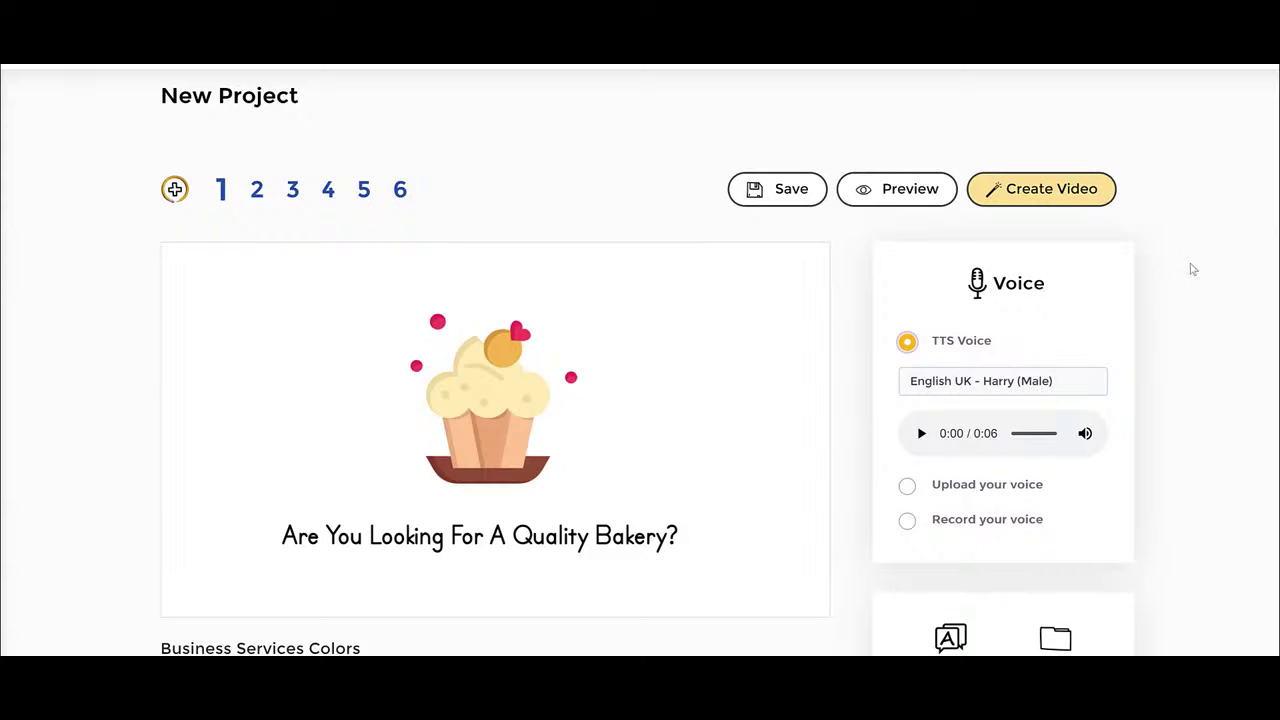
Set the project's speech language to Spanish with Auto Translation enabled and update the settings.
{"action": "scroll", "coordinate": [1192, 269], "scroll_direction": "down", "scroll_amount": 3}
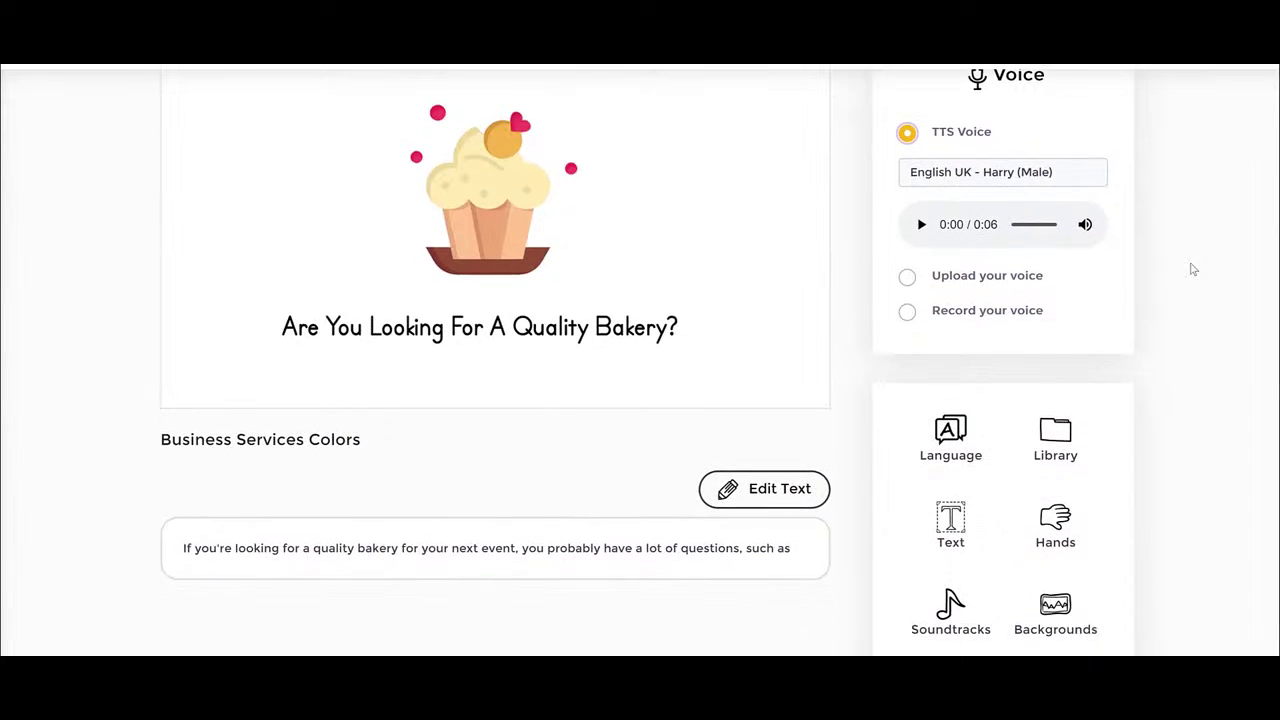
{"action": "scroll", "coordinate": [1192, 272], "scroll_direction": "down", "scroll_amount": 1}
{"action": "left_click", "coordinate": [955, 298]}
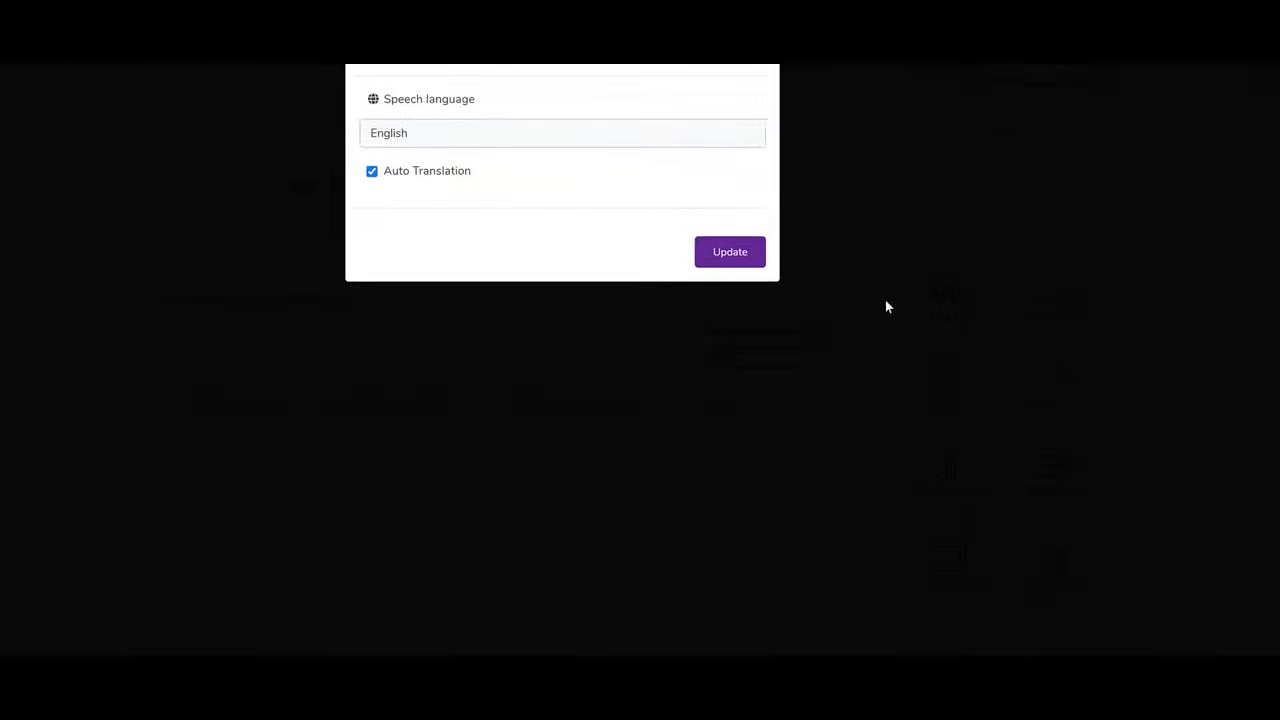
{"action": "left_click_drag", "start_coordinate": [391, 100], "coordinate": [480, 100]}
{"action": "left_click", "coordinate": [471, 137]}
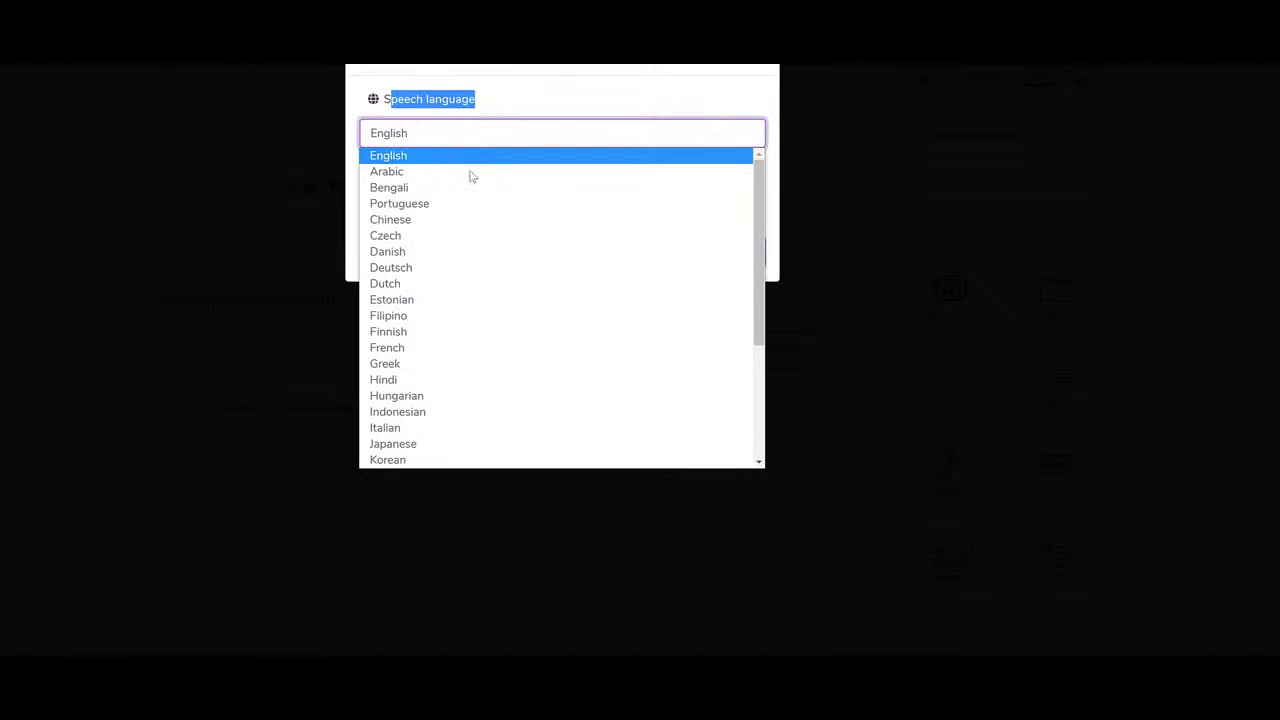
{"action": "scroll", "coordinate": [474, 190], "scroll_direction": "down", "scroll_amount": 2}
{"action": "scroll", "coordinate": [474, 230], "scroll_direction": "down", "scroll_amount": 2}
{"action": "scroll", "coordinate": [466, 300], "scroll_direction": "up", "scroll_amount": 4}
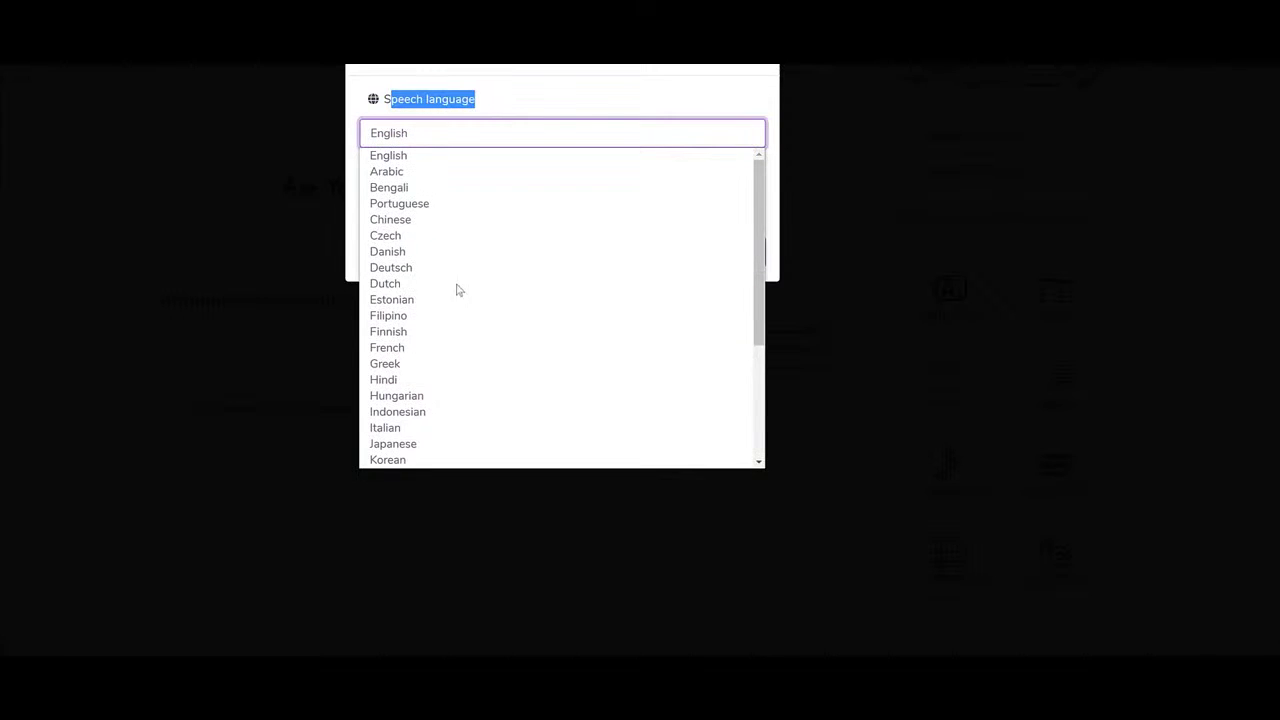
{"action": "scroll", "coordinate": [489, 311], "scroll_direction": "down", "scroll_amount": 3}
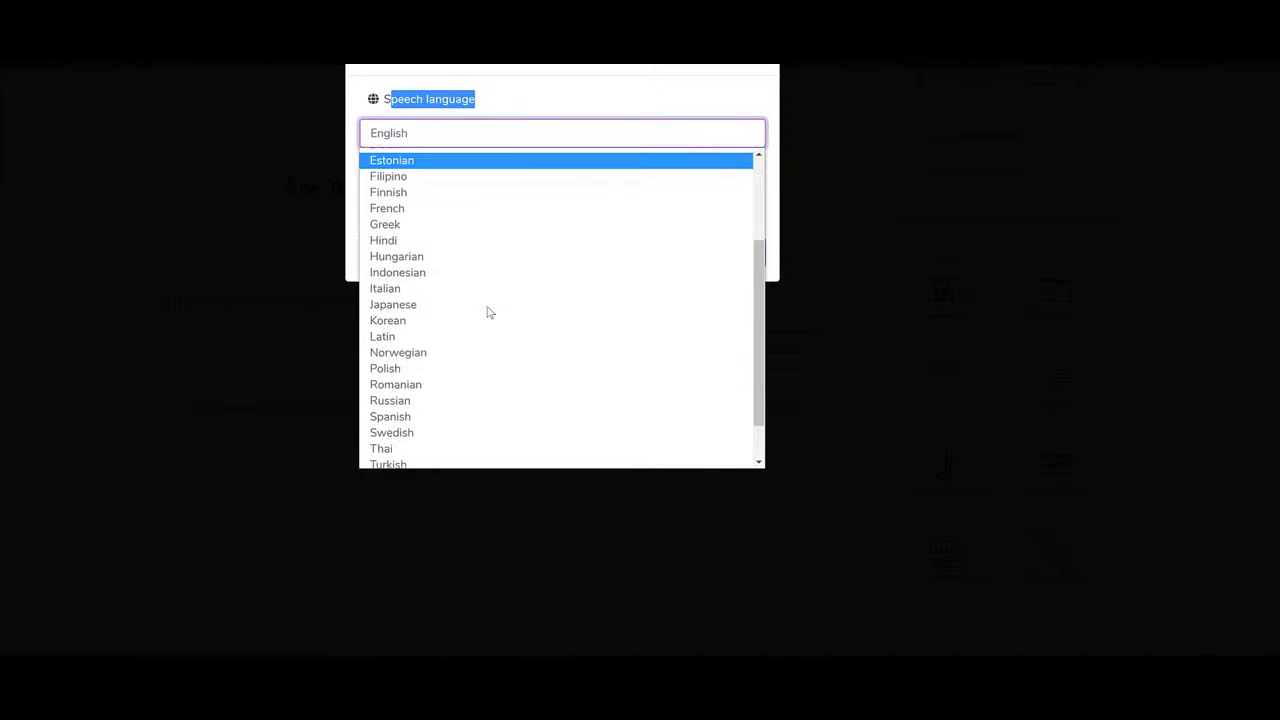
{"action": "left_click", "coordinate": [431, 417]}
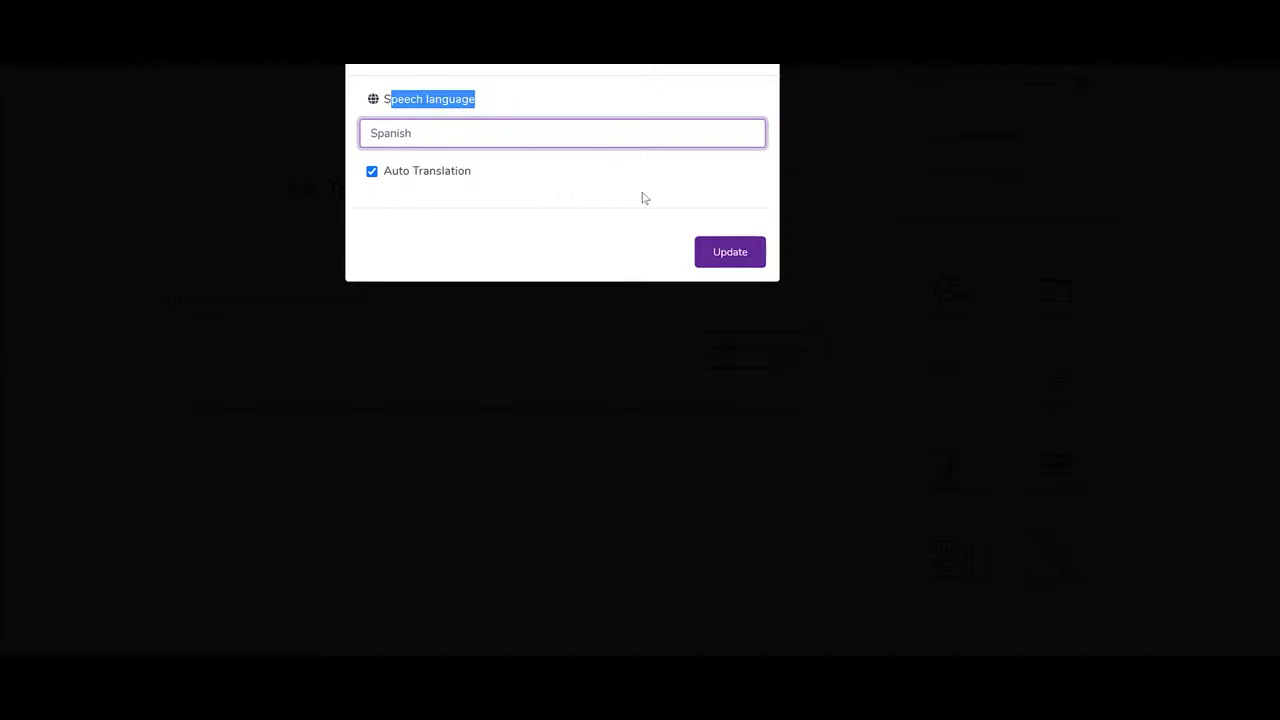
{"action": "left_click", "coordinate": [497, 135]}
{"action": "left_click", "coordinate": [491, 129]}
{"action": "left_click", "coordinate": [755, 256]}
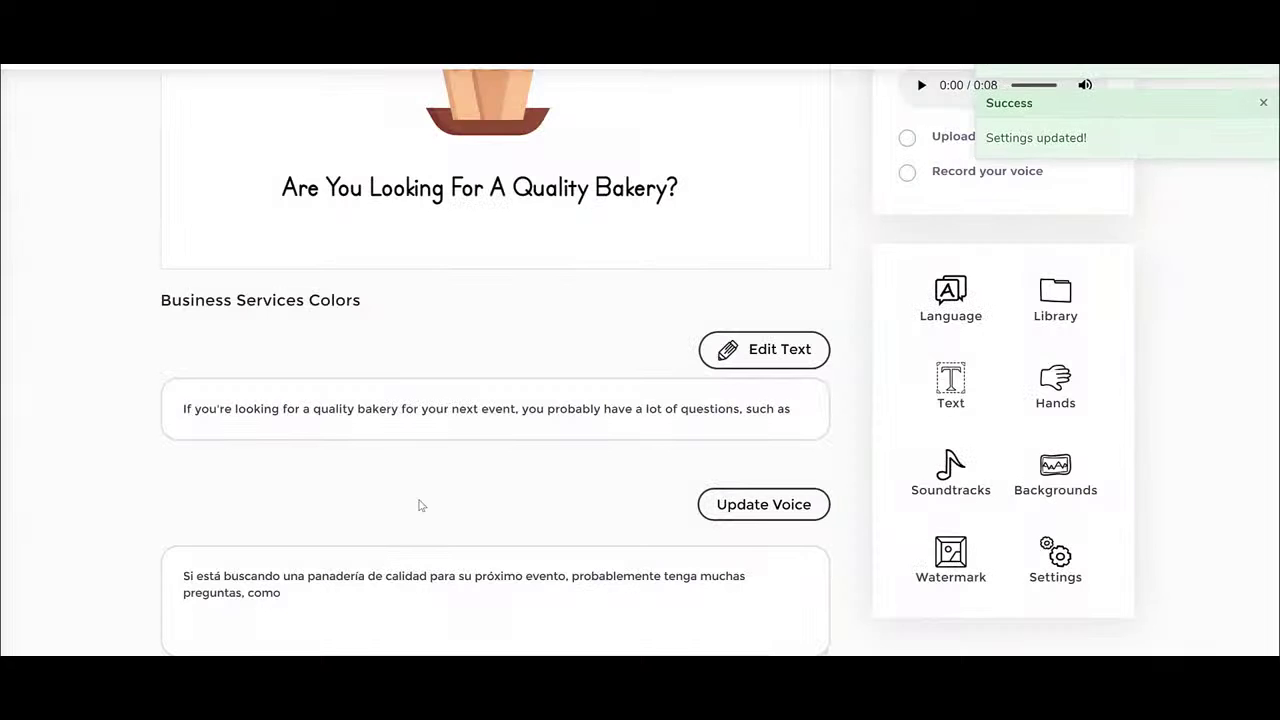
Review the Spanish translation of the narration below the original English text.
{"action": "scroll", "coordinate": [354, 451], "scroll_direction": "down", "scroll_amount": 2}
{"action": "scroll", "coordinate": [721, 409], "scroll_direction": "up", "scroll_amount": 1}
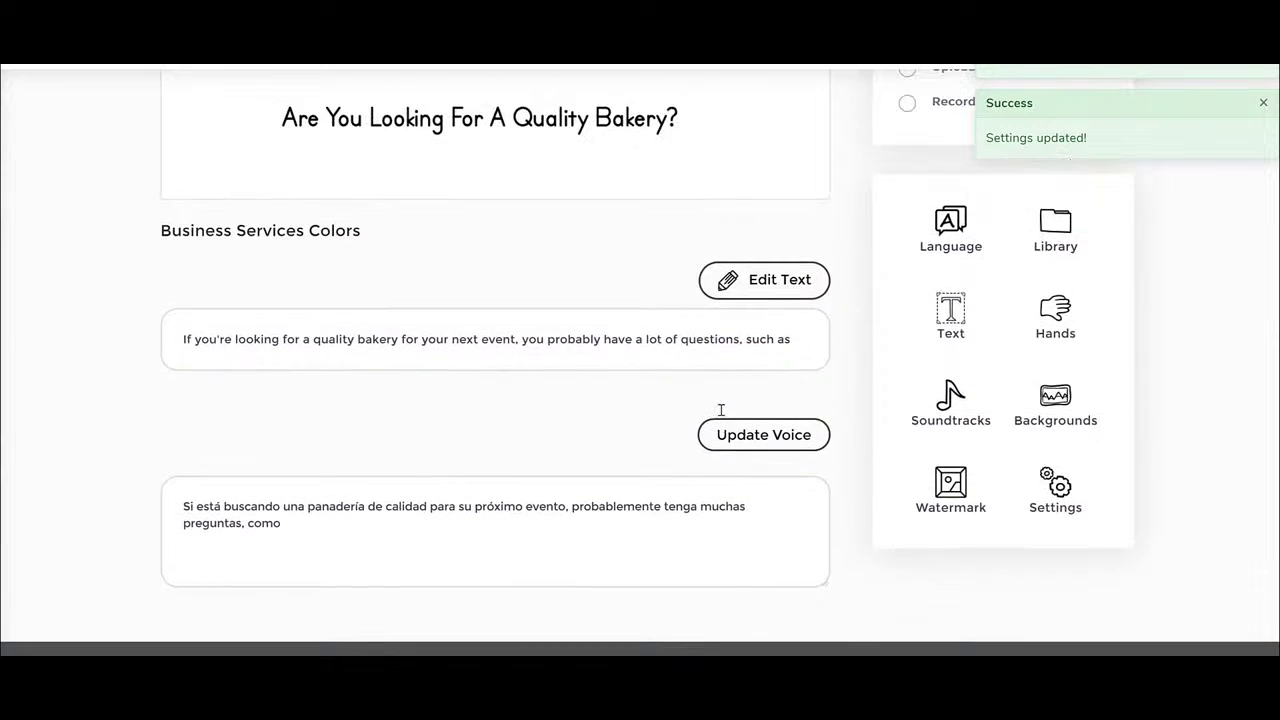
{"action": "scroll", "coordinate": [721, 409], "scroll_direction": "up", "scroll_amount": 3}
{"action": "scroll", "coordinate": [720, 412], "scroll_direction": "down", "scroll_amount": 1}
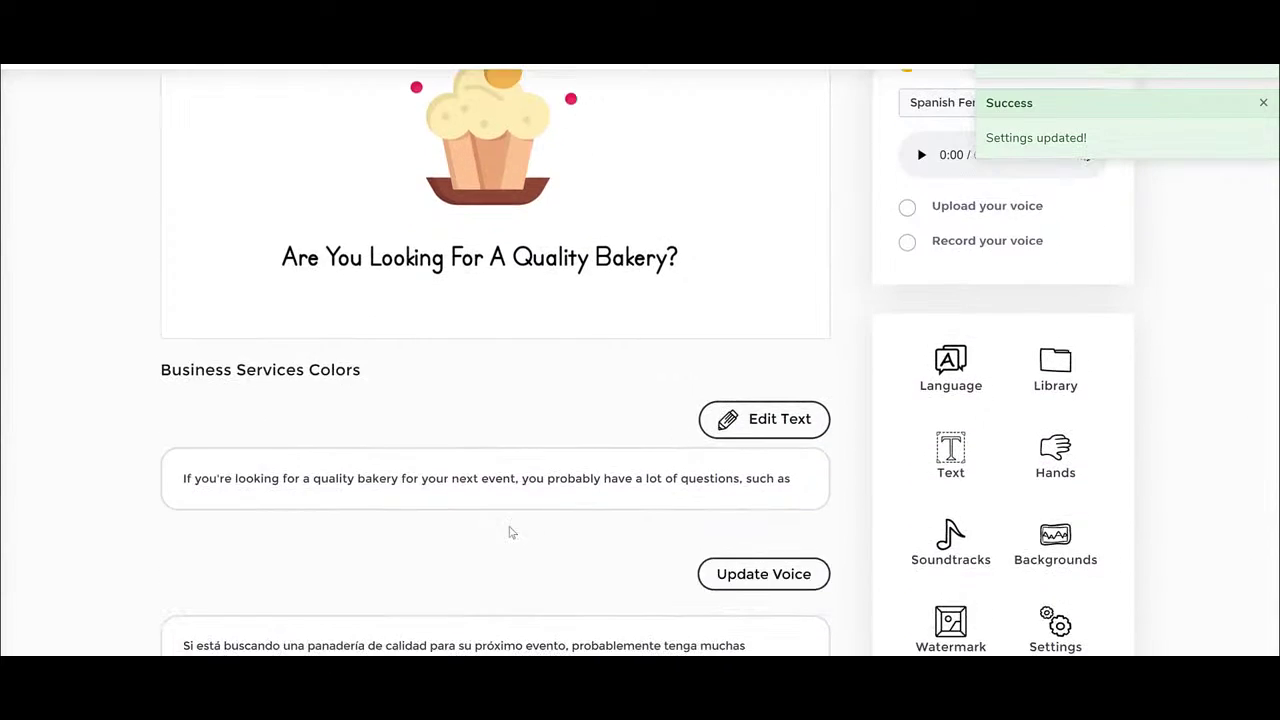
{"action": "scroll", "coordinate": [508, 532], "scroll_direction": "down", "scroll_amount": 2}
{"action": "left_click", "coordinate": [391, 446]}
{"action": "scroll", "coordinate": [1094, 394], "scroll_direction": "up", "scroll_amount": 2}
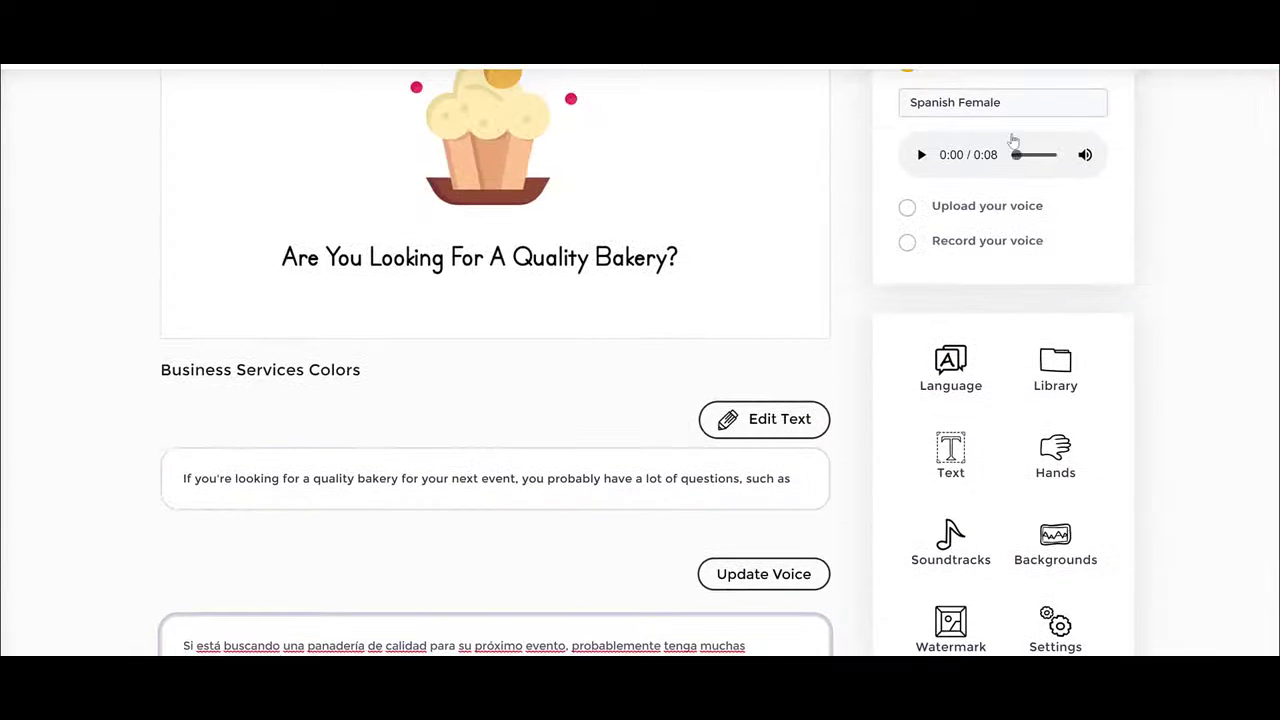
Examine the list of Spanish TTS and premium voices, keeping Spanish Female.
{"action": "left_click", "coordinate": [1016, 104]}
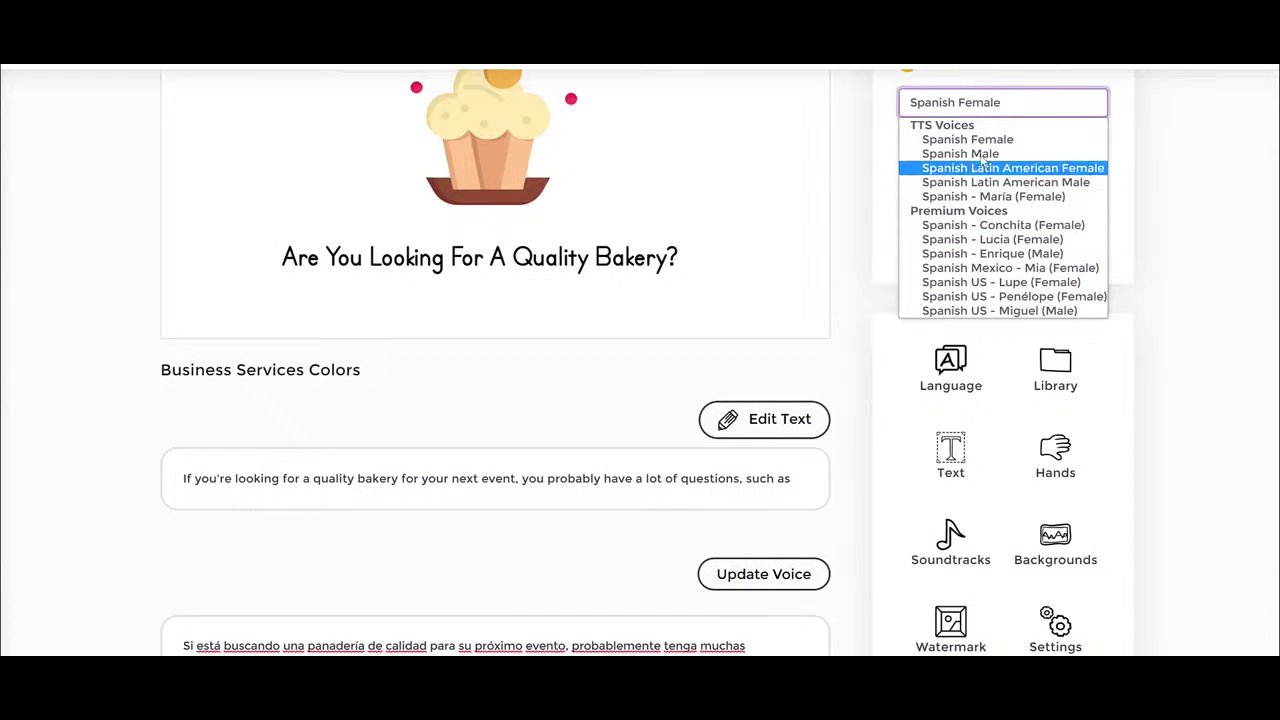
{"action": "left_click", "coordinate": [1165, 132]}
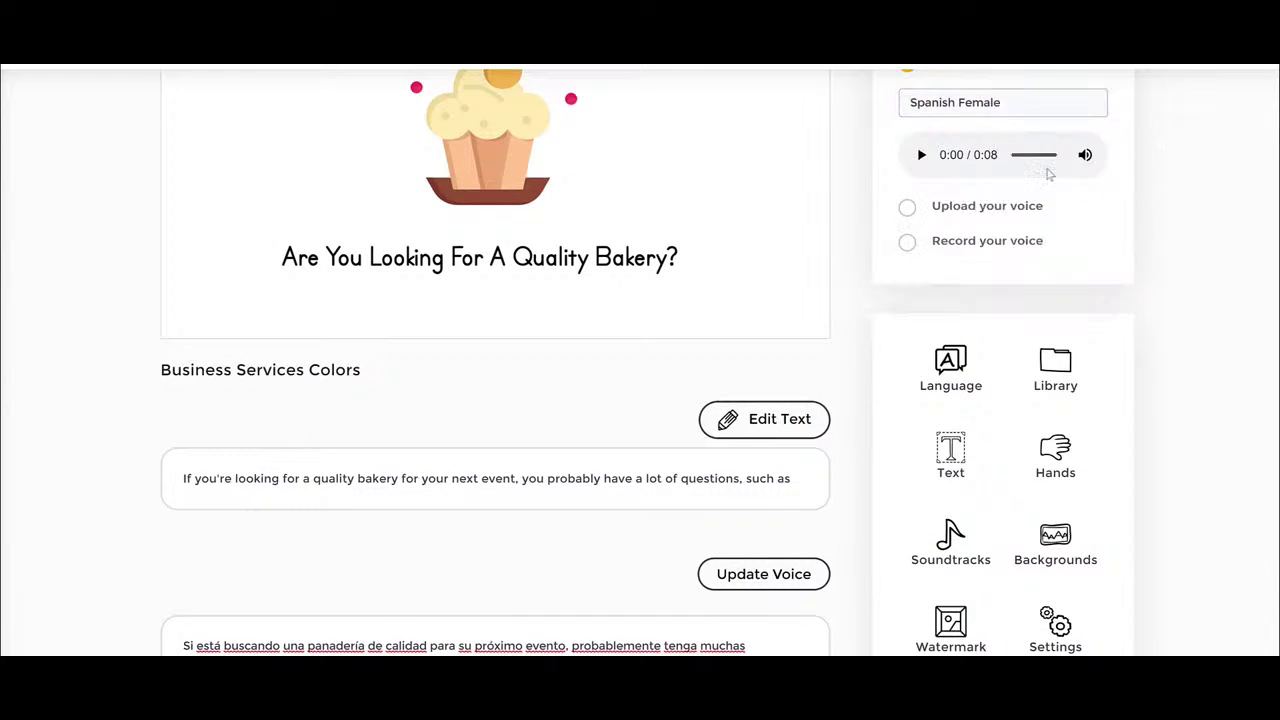
{"action": "scroll", "coordinate": [1172, 184], "scroll_direction": "up", "scroll_amount": 3}
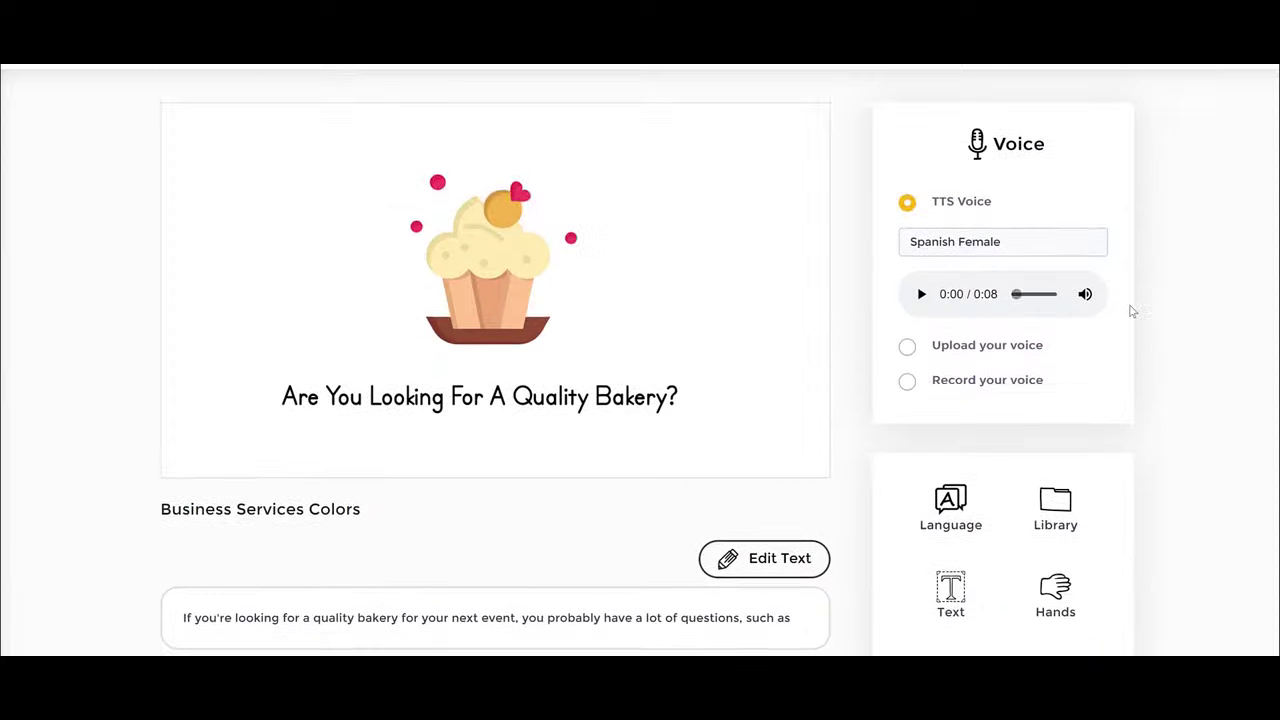
{"action": "scroll", "coordinate": [1114, 371], "scroll_direction": "down", "scroll_amount": 2}
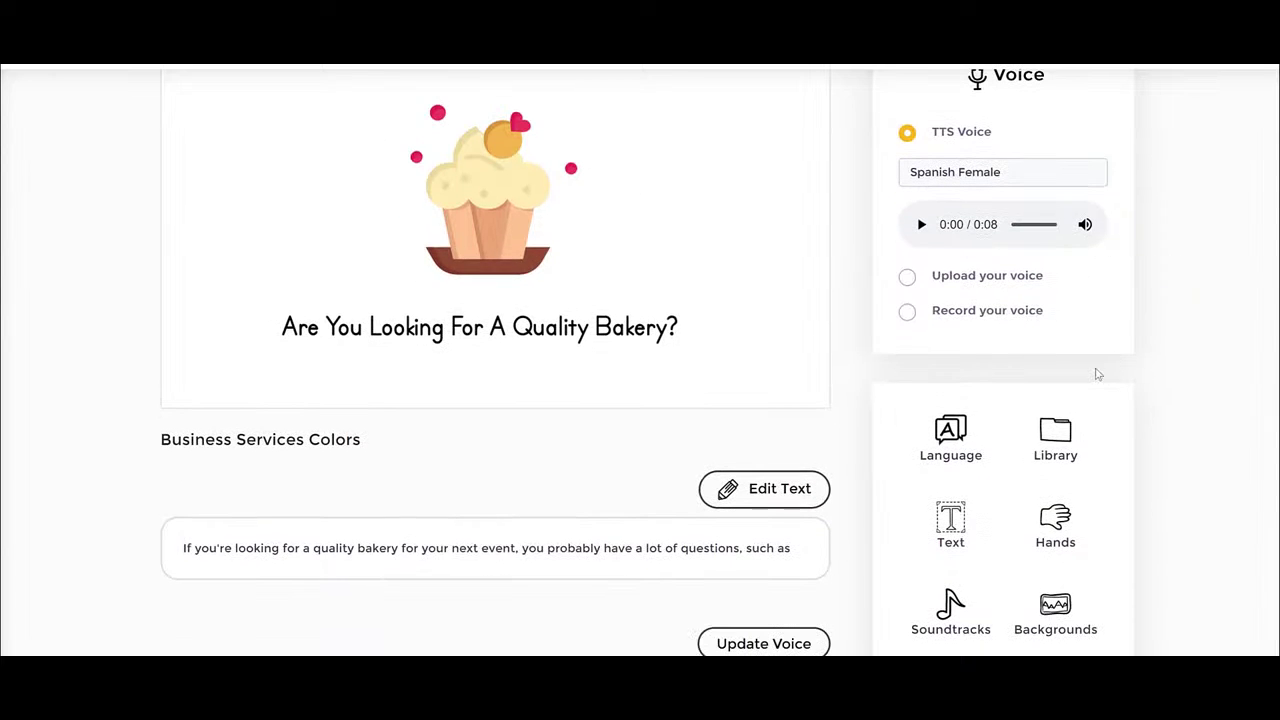
View the available drawing hand styles and close the selection without changing the hand.
{"action": "scroll", "coordinate": [1096, 372], "scroll_direction": "down", "scroll_amount": 3}
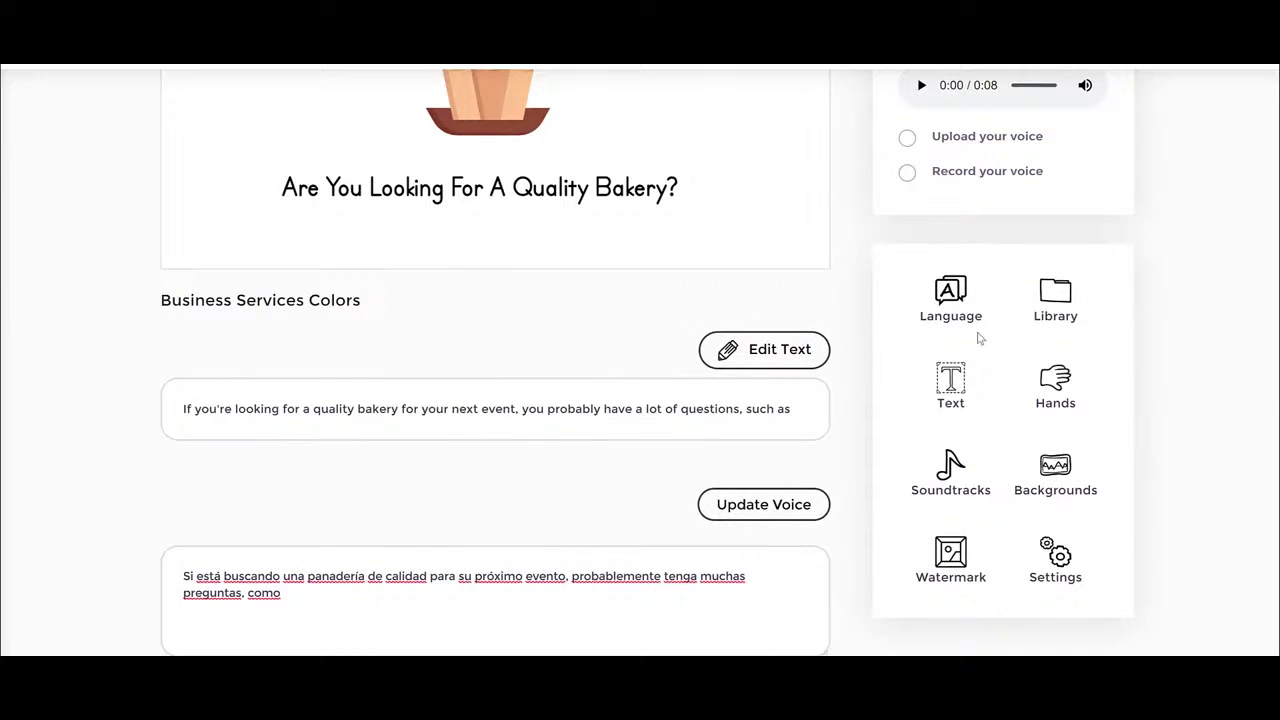
{"action": "left_click", "coordinate": [1054, 395]}
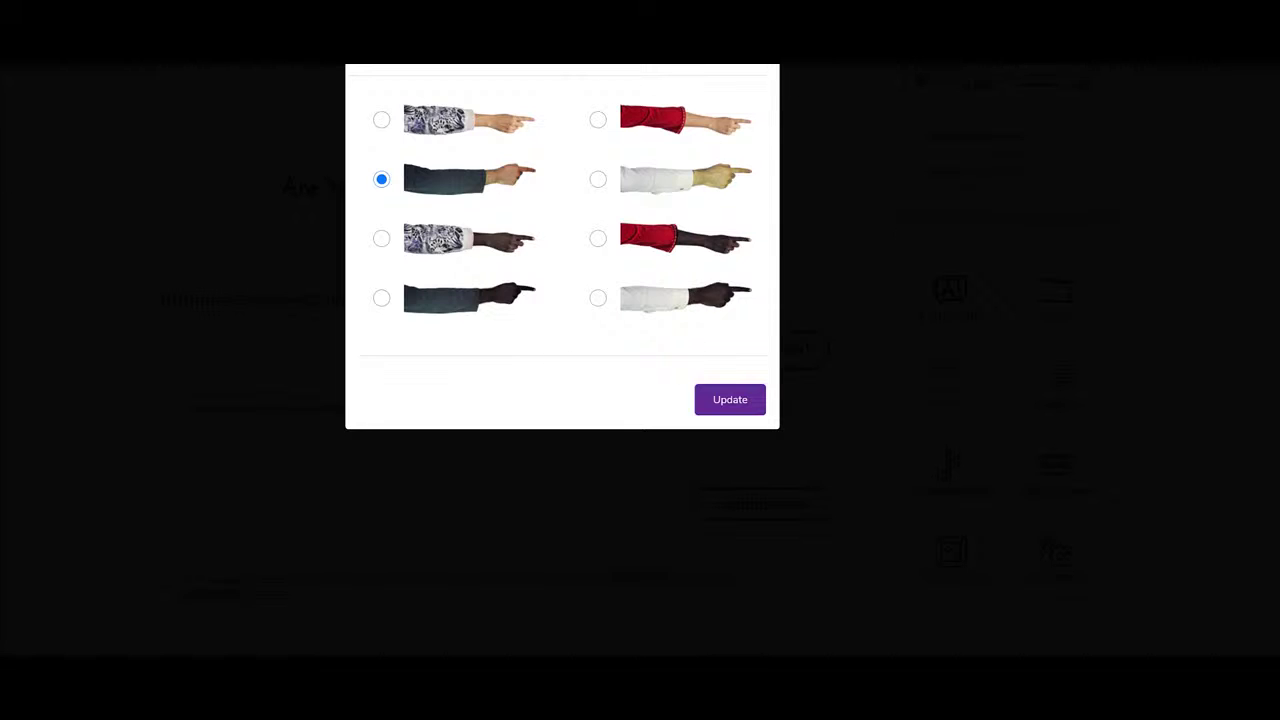
{"action": "left_click", "coordinate": [761, 62]}
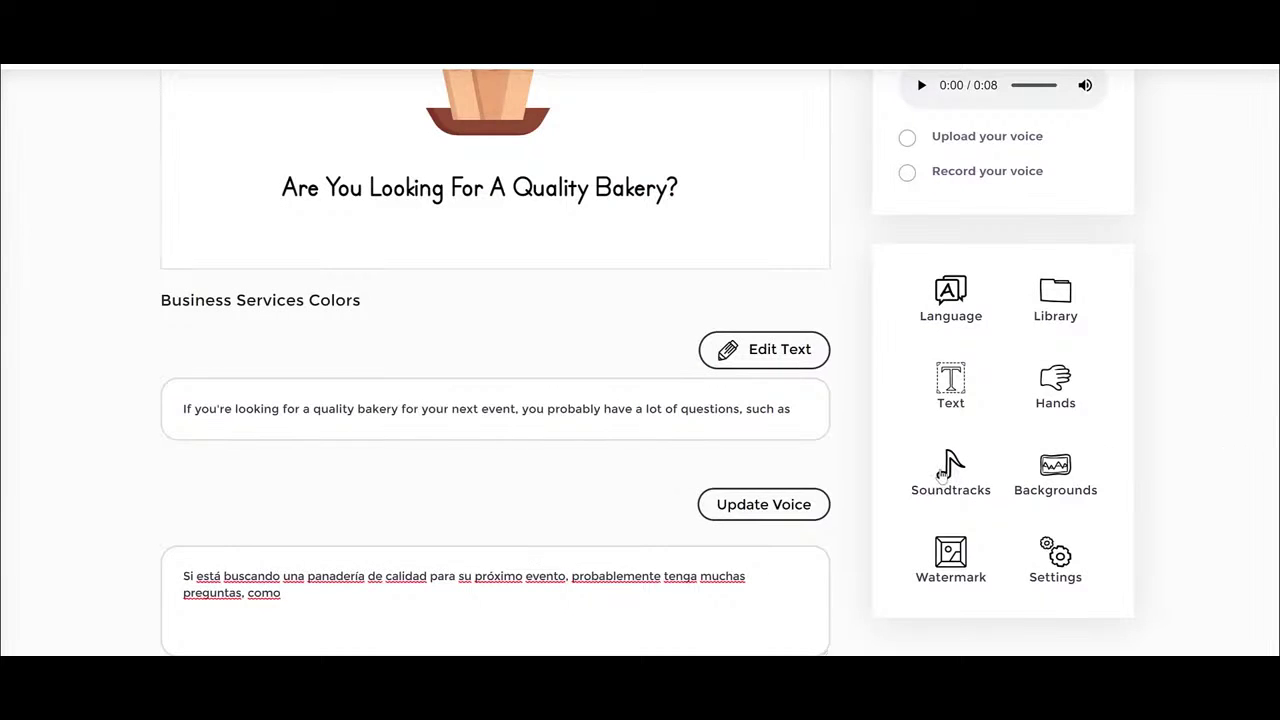
Look through the list of available soundtracks for the project and close it without choosing one.
{"action": "left_click", "coordinate": [948, 474]}
{"action": "left_click", "coordinate": [469, 129]}
{"action": "scroll", "coordinate": [470, 300], "scroll_direction": "down", "scroll_amount": 5}
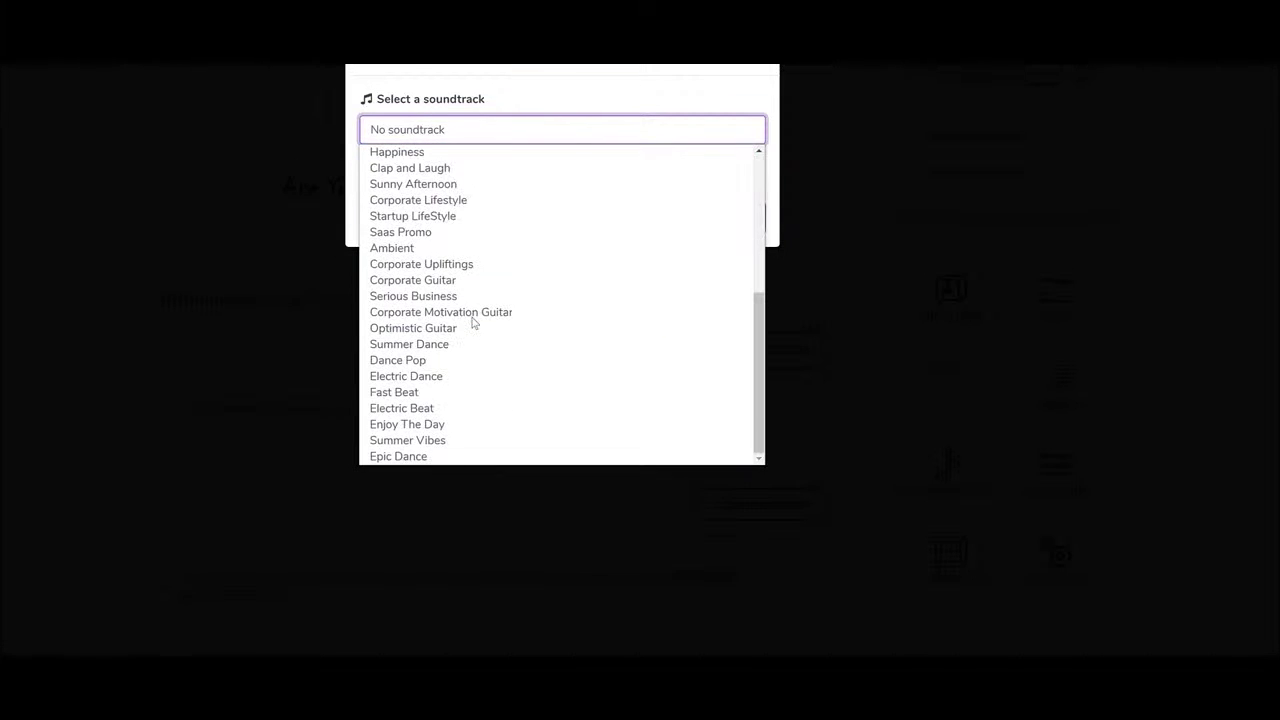
{"action": "scroll", "coordinate": [474, 322], "scroll_direction": "up", "scroll_amount": 5}
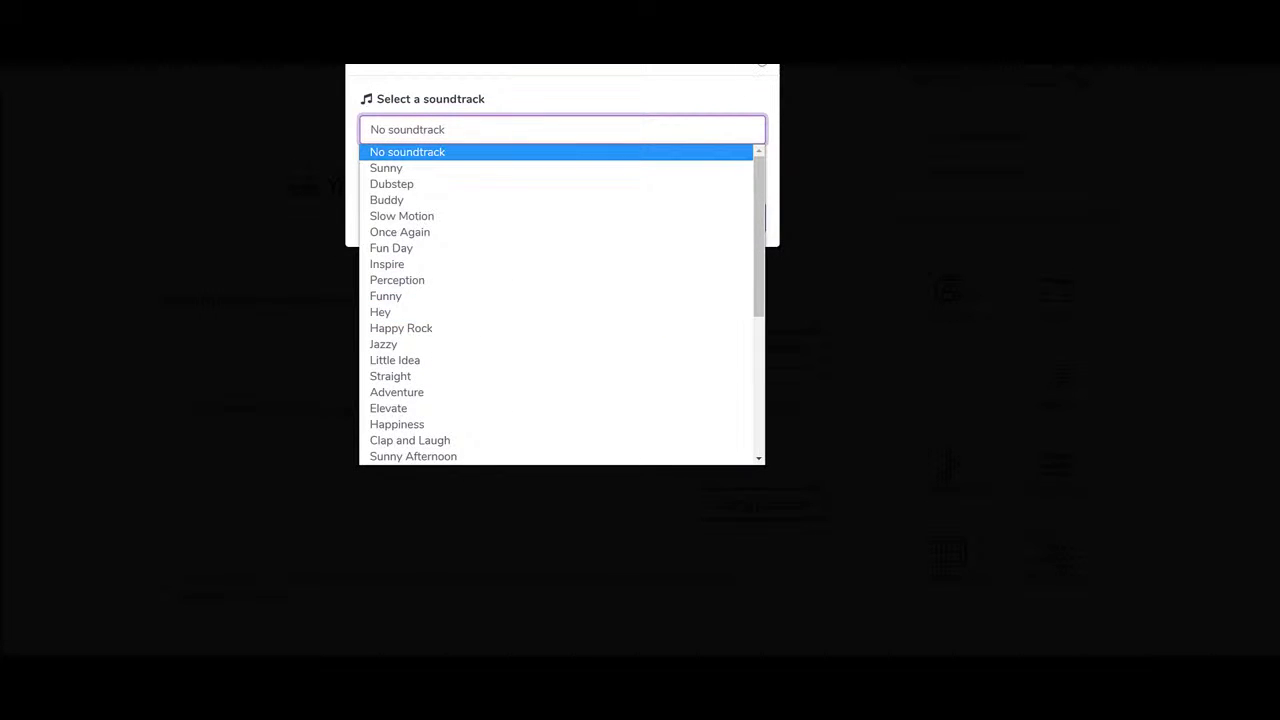
{"action": "scroll", "coordinate": [523, 280], "scroll_direction": "down", "scroll_amount": 5}
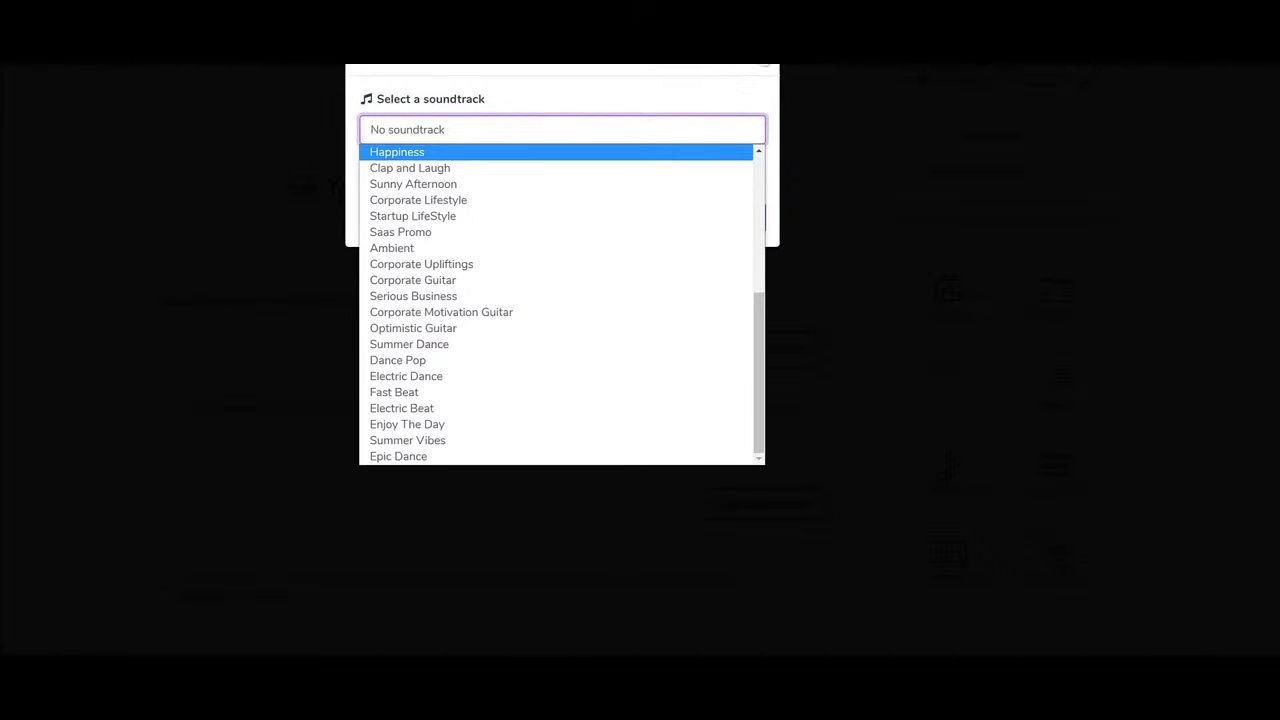
{"action": "left_click", "coordinate": [1213, 376]}
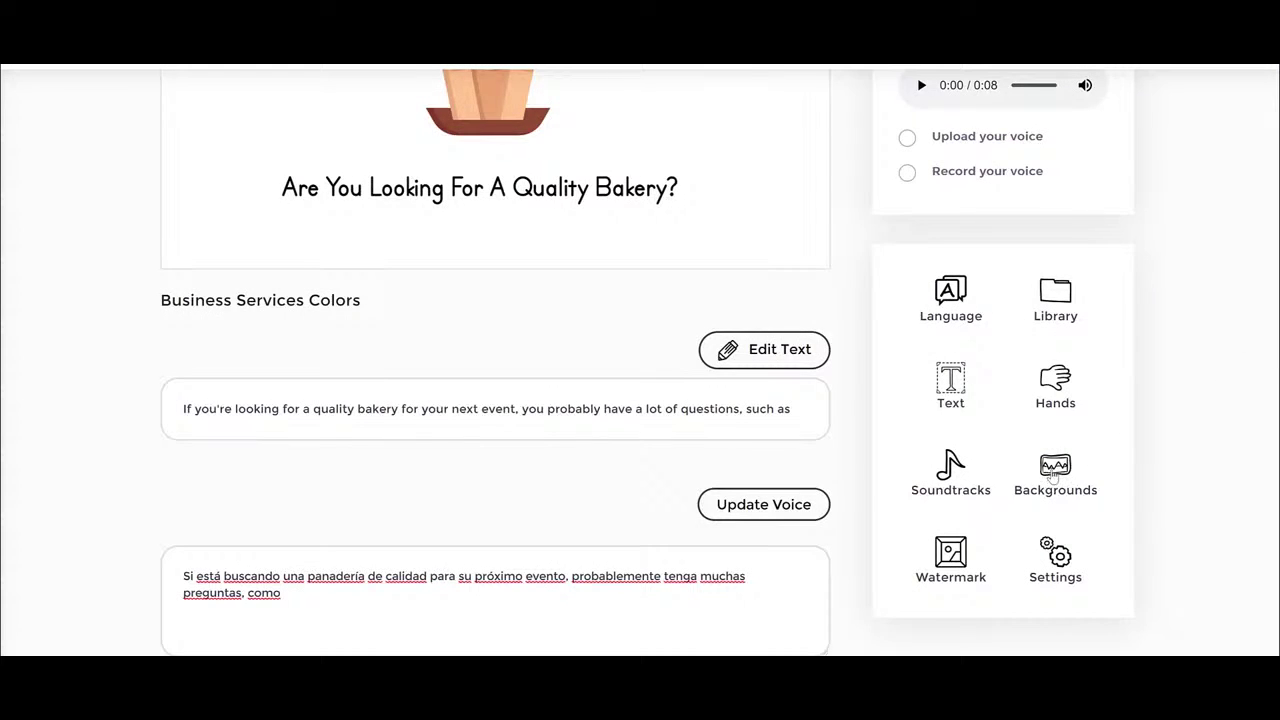
Review the slide background options, from White to Custom Color and Image, and leave the background unchanged.
{"action": "left_click", "coordinate": [1062, 476]}
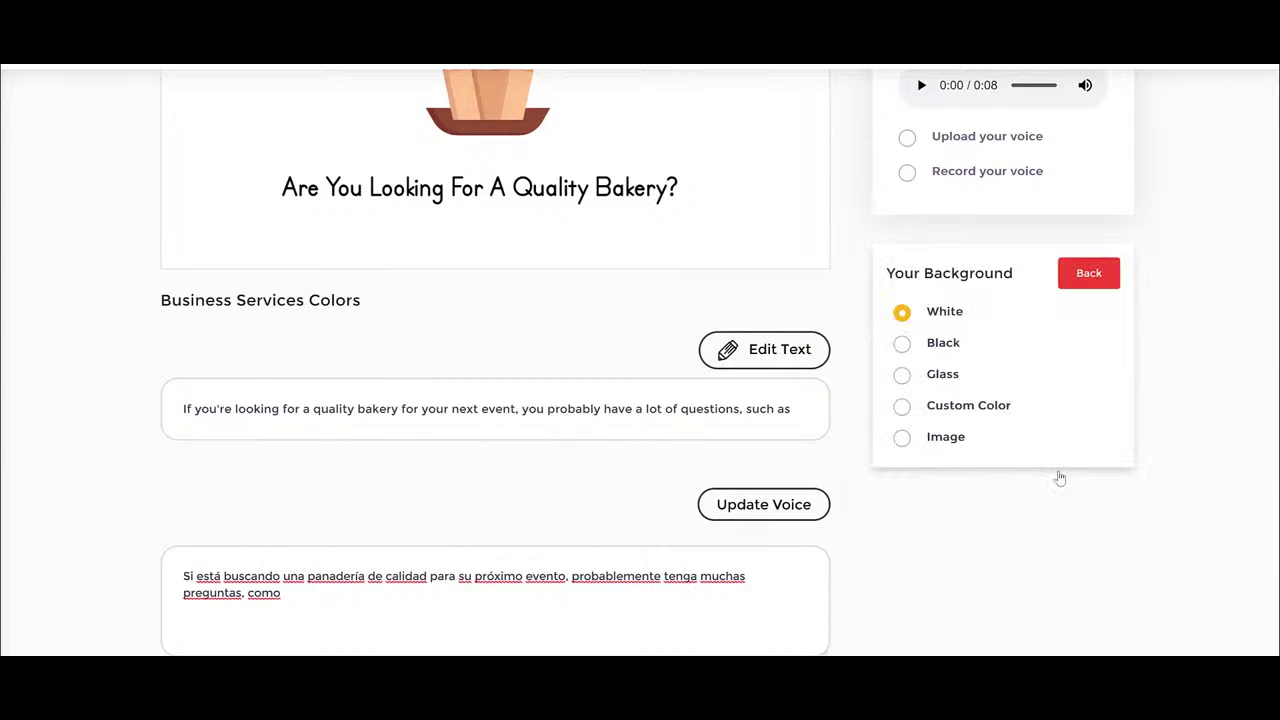
{"action": "left_click_drag", "start_coordinate": [913, 281], "coordinate": [992, 279]}
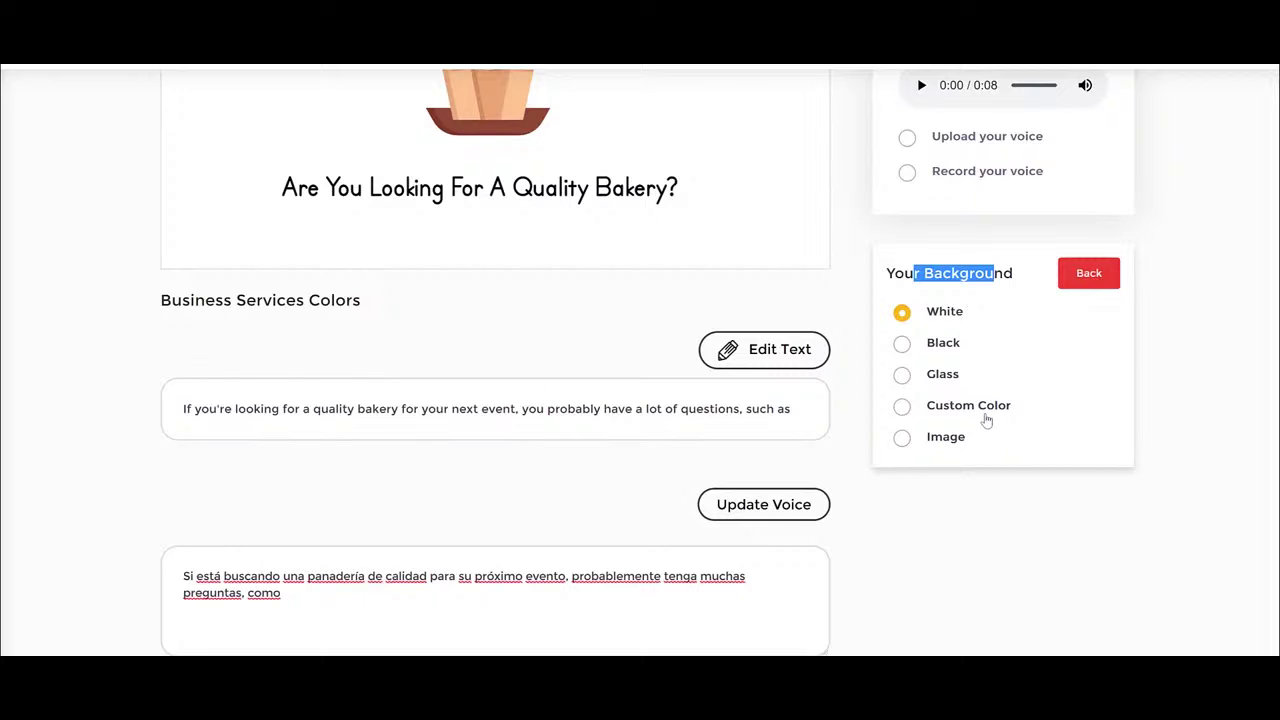
{"action": "left_click_drag", "start_coordinate": [985, 451], "coordinate": [918, 450]}
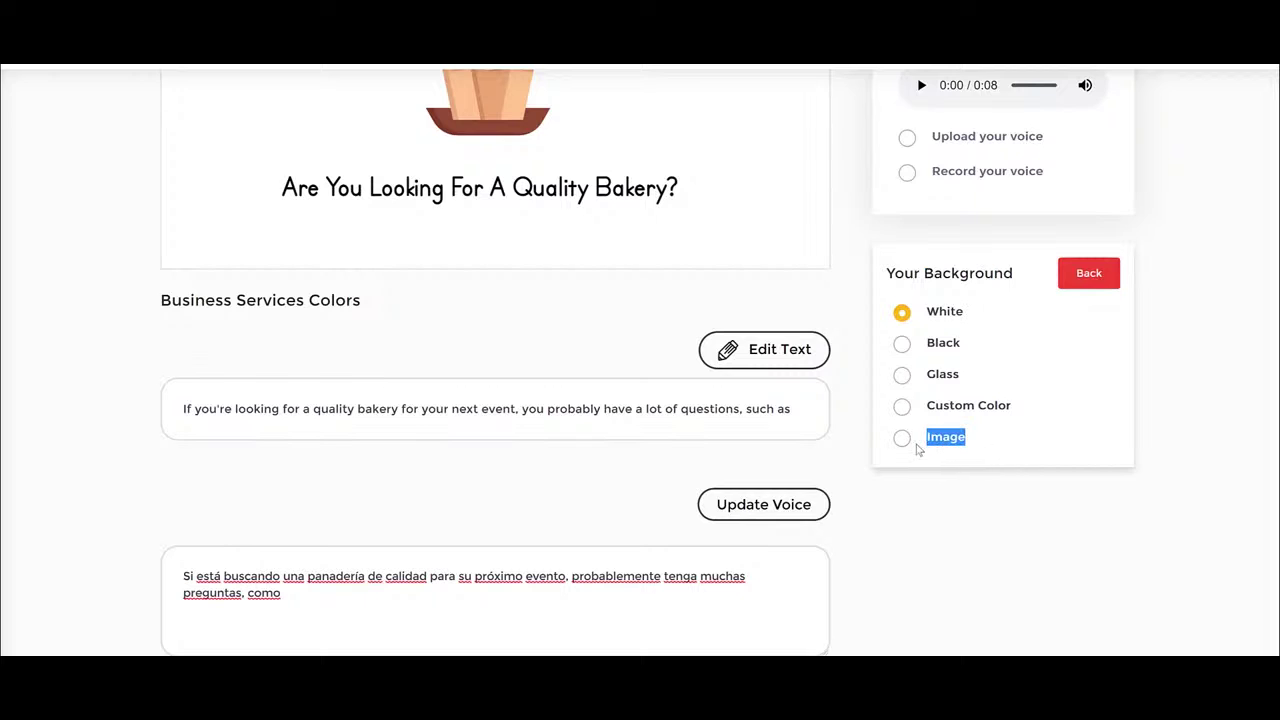
{"action": "left_click", "coordinate": [1189, 403]}
{"action": "scroll", "coordinate": [1150, 396], "scroll_direction": "up", "scroll_amount": 1}
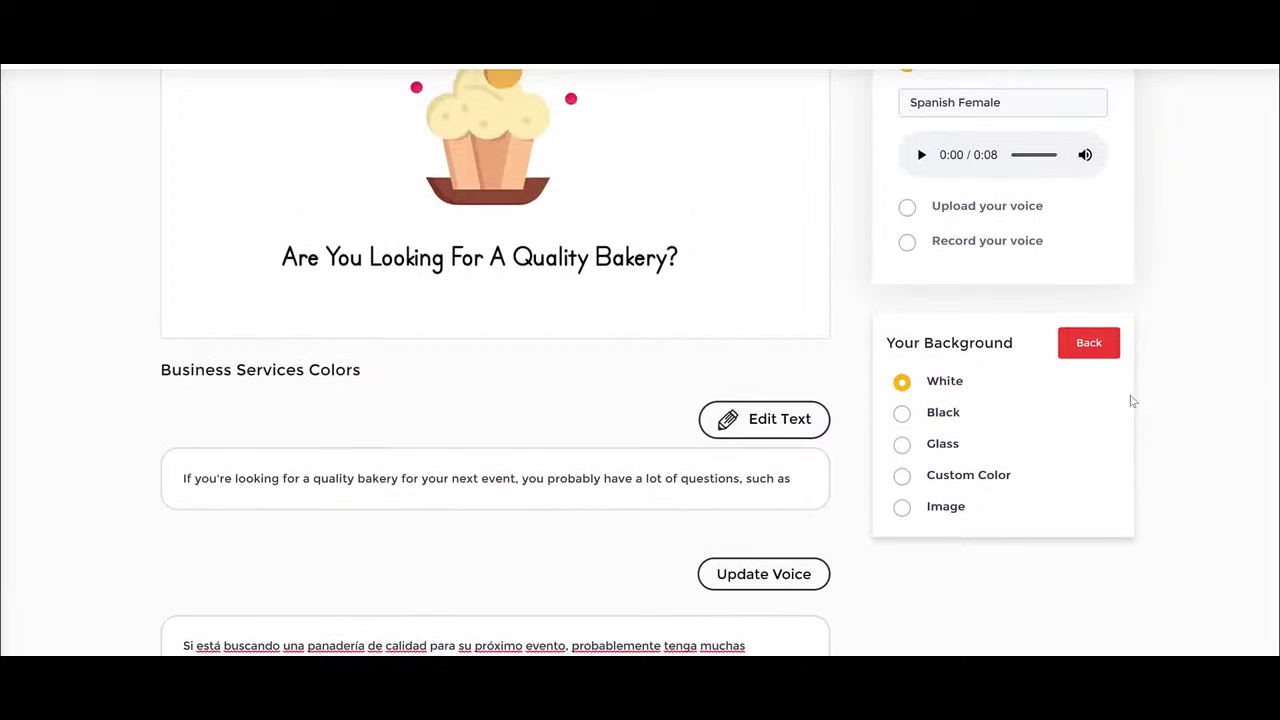
{"action": "left_click", "coordinate": [1090, 344]}
Upload a logo image as a watermark and place it in the slide's lower-left corner beside the headline.
{"action": "scroll", "coordinate": [1165, 402], "scroll_direction": "down", "scroll_amount": 1}
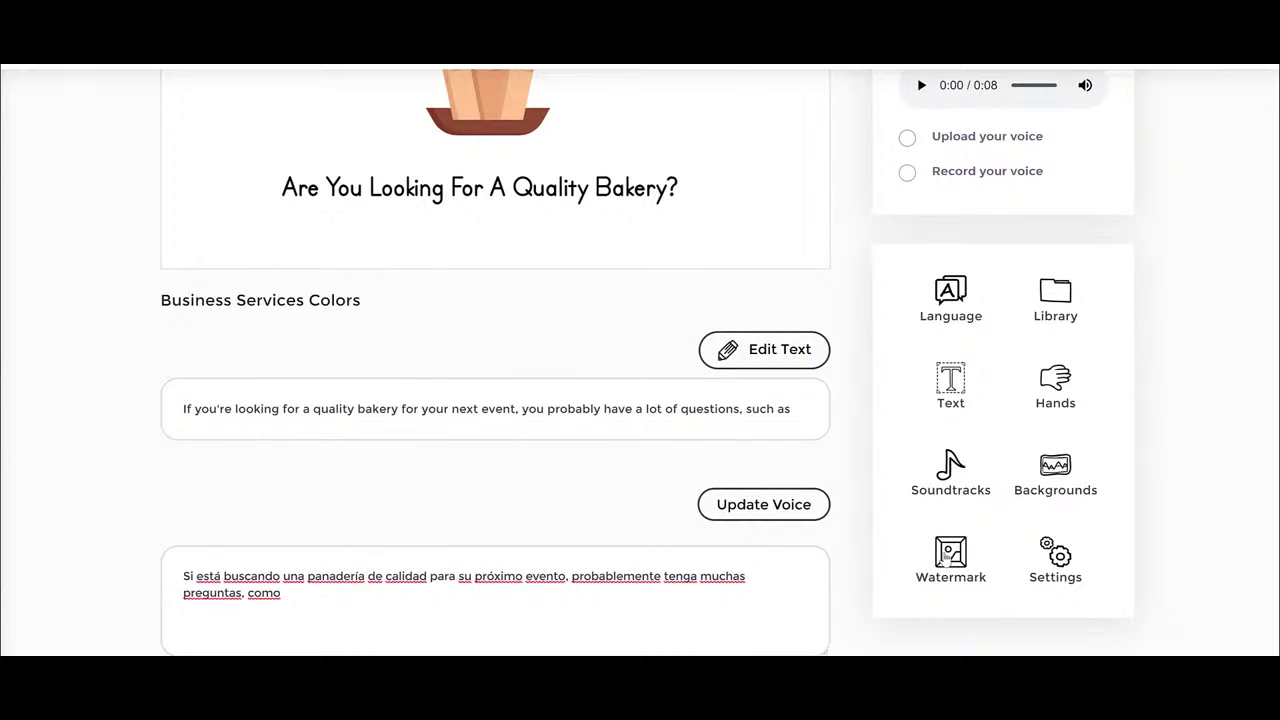
{"action": "left_click", "coordinate": [940, 556]}
{"action": "scroll", "coordinate": [894, 291], "scroll_direction": "up", "scroll_amount": 3}
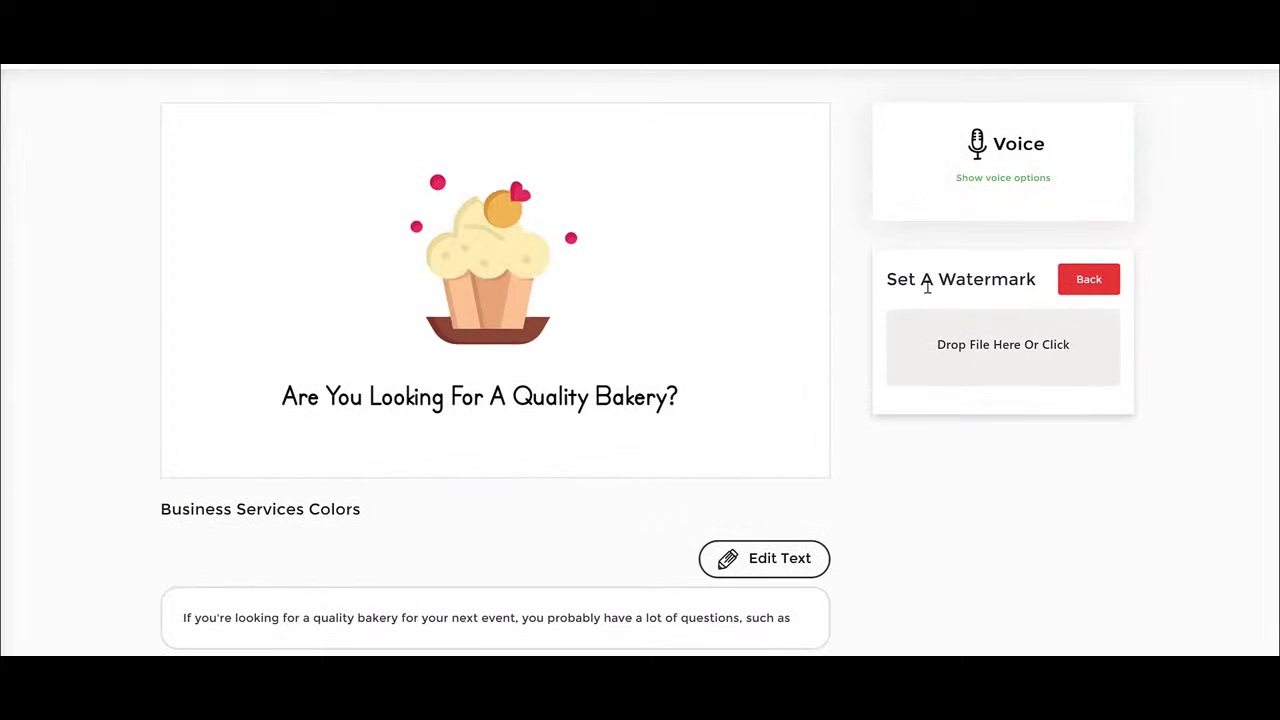
{"action": "left_click_drag", "start_coordinate": [890, 280], "coordinate": [1038, 280]}
{"action": "left_click", "coordinate": [1034, 281]}
{"action": "left_click_drag", "start_coordinate": [267, 217], "coordinate": [308, 258]}
{"action": "left_click_drag", "start_coordinate": [414, 348], "coordinate": [228, 455]}
{"action": "left_click_drag", "start_coordinate": [217, 438], "coordinate": [231, 442]}
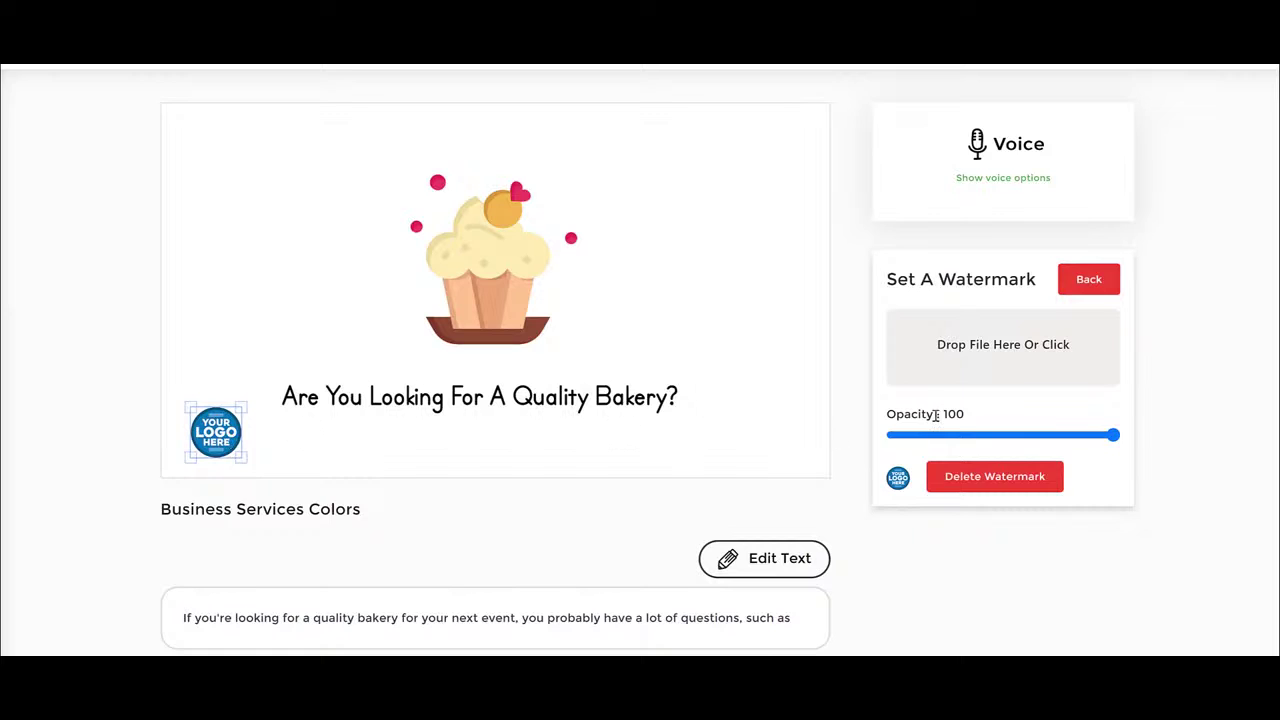
Lower the watermark's opacity to about 28 and move the logo beside the cupcake, above the headline.
{"action": "left_click_drag", "start_coordinate": [1113, 436], "coordinate": [955, 447]}
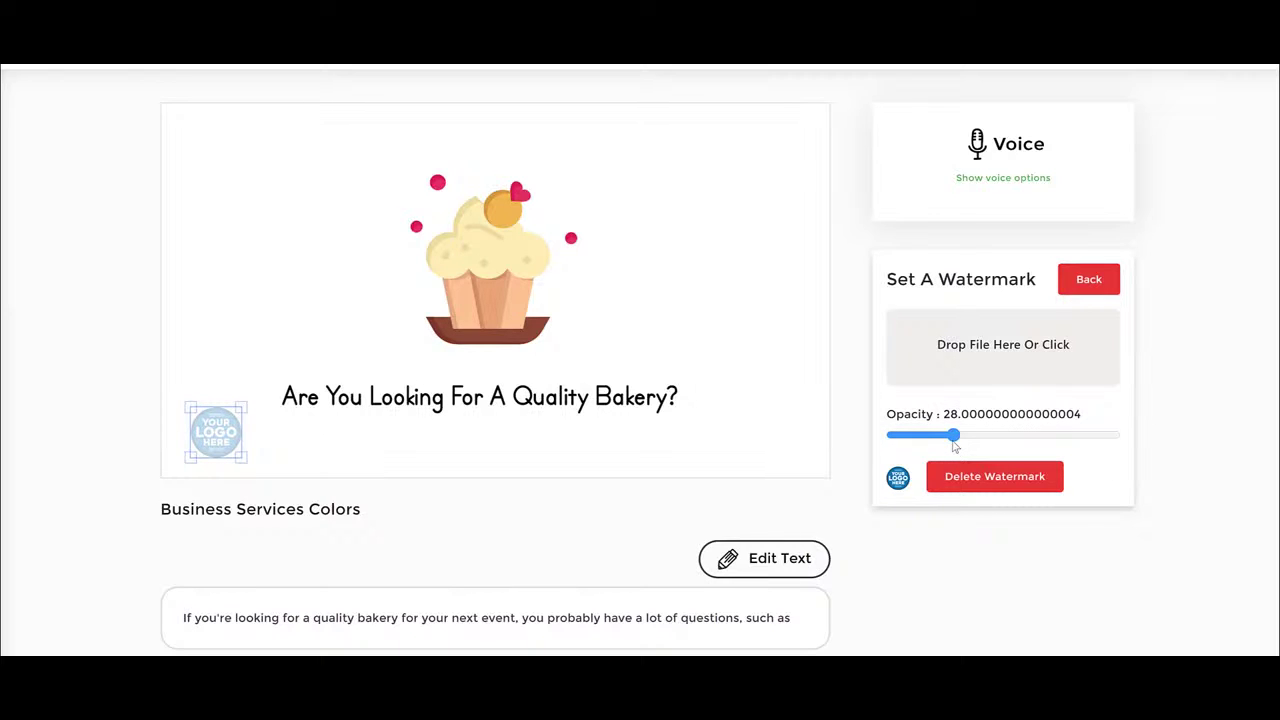
{"action": "left_click_drag", "start_coordinate": [211, 438], "coordinate": [314, 303]}
{"action": "left_click", "coordinate": [676, 326]}
{"action": "left_click", "coordinate": [355, 347]}
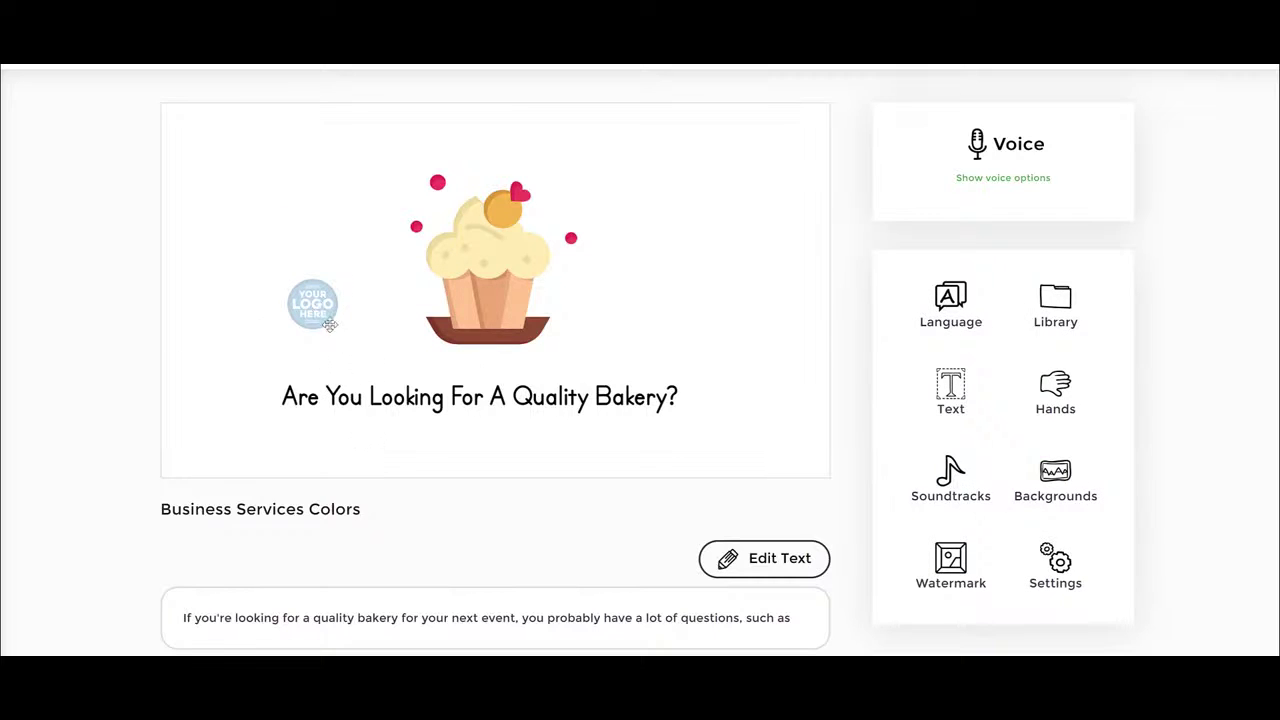
Set the watermark's opacity to 100 and delete the watermark from the slide.
{"action": "left_click", "coordinate": [334, 328]}
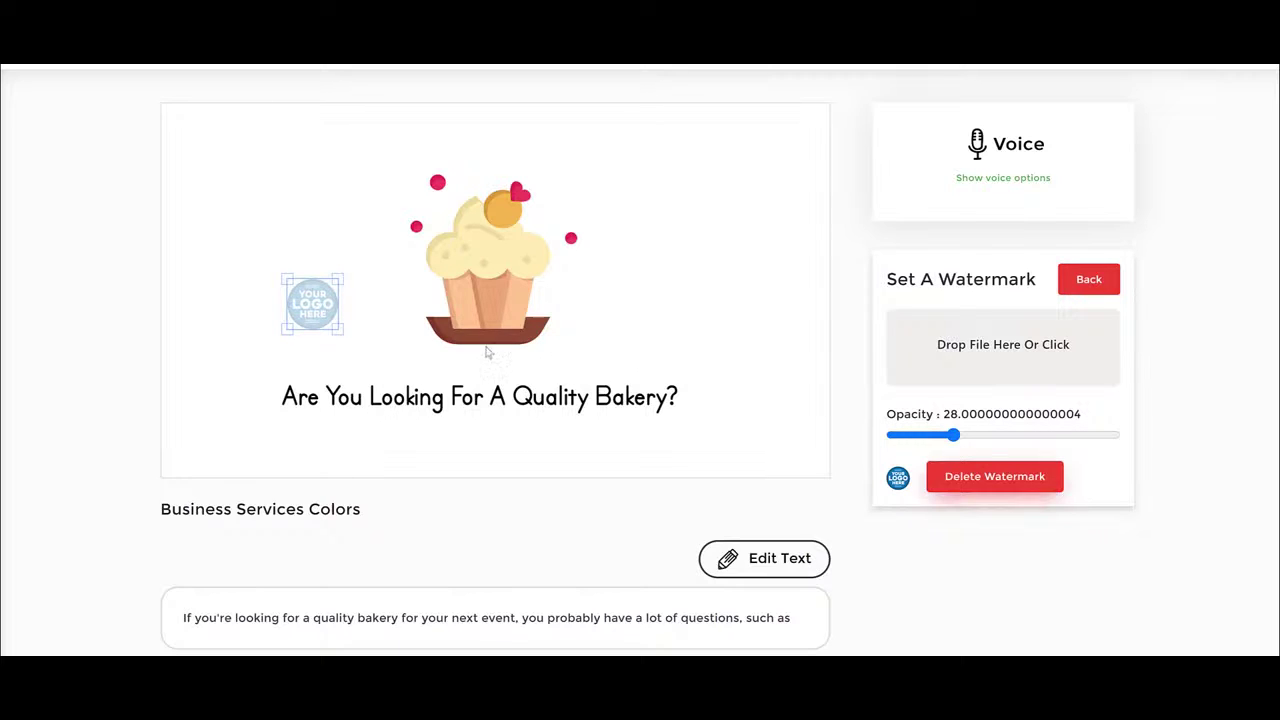
{"action": "left_click_drag", "start_coordinate": [953, 435], "coordinate": [1144, 437]}
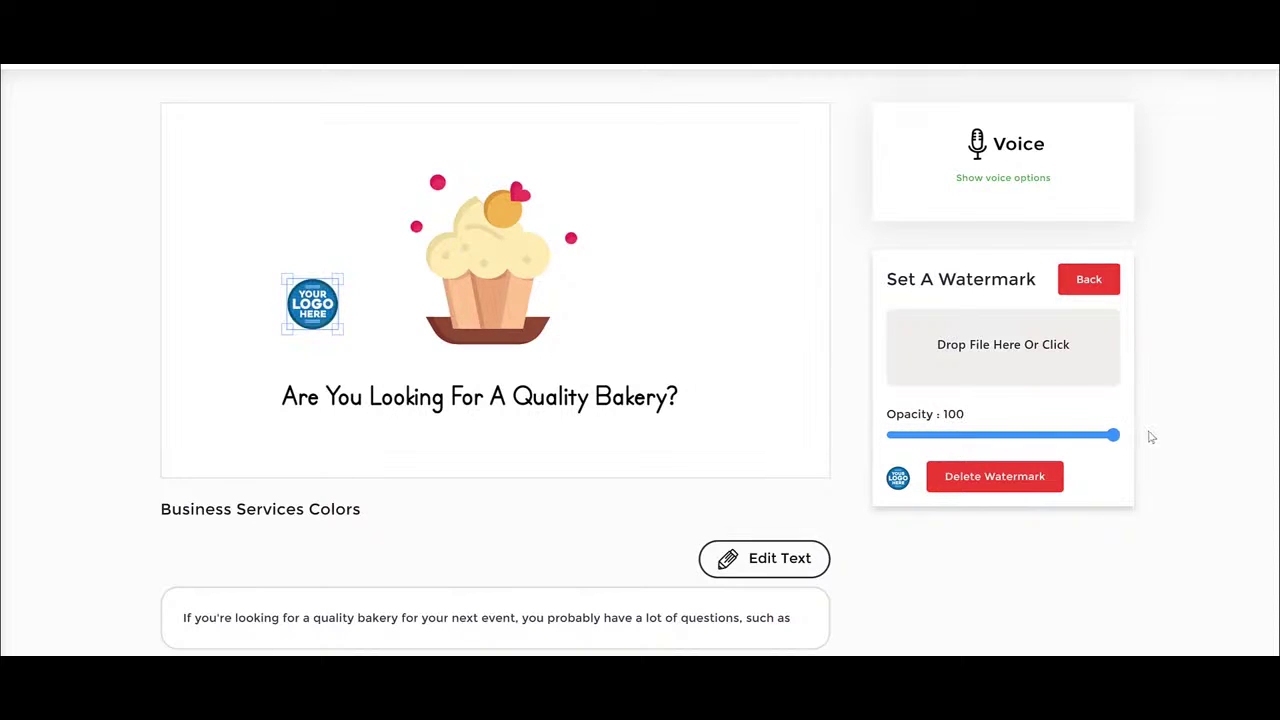
{"action": "left_click_drag", "start_coordinate": [305, 312], "coordinate": [204, 428]}
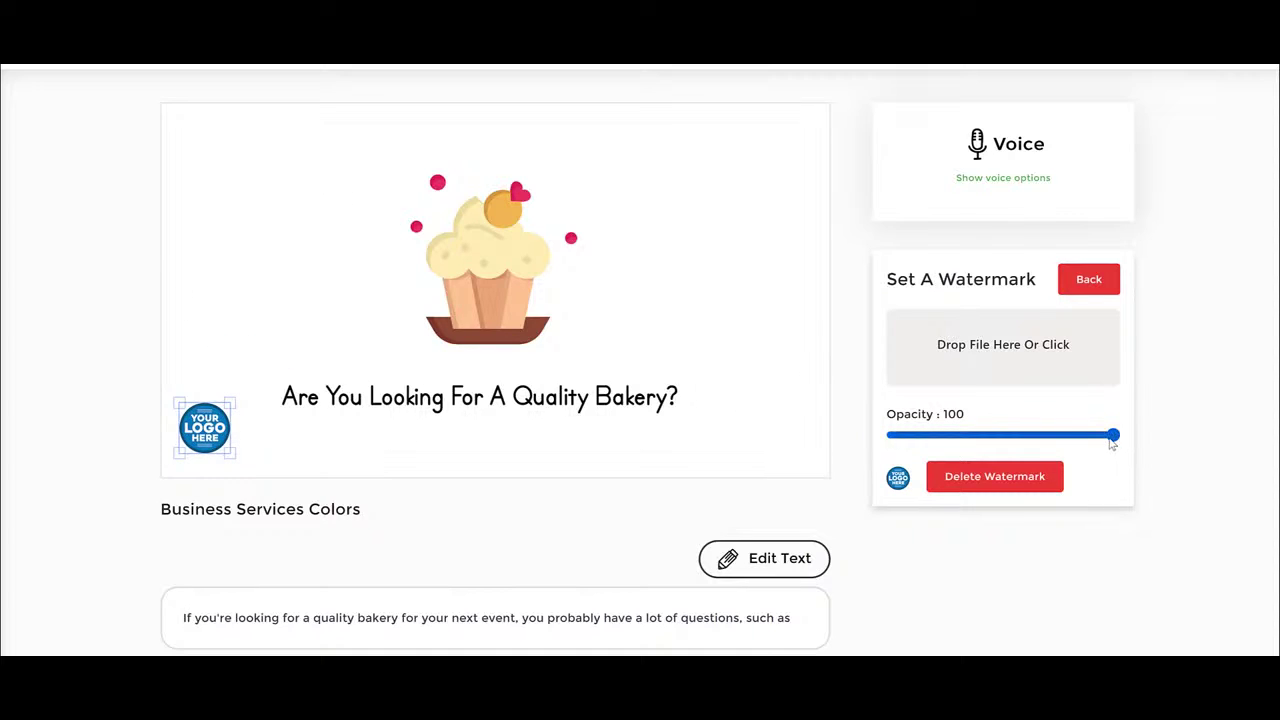
{"action": "left_click", "coordinate": [1026, 484]}
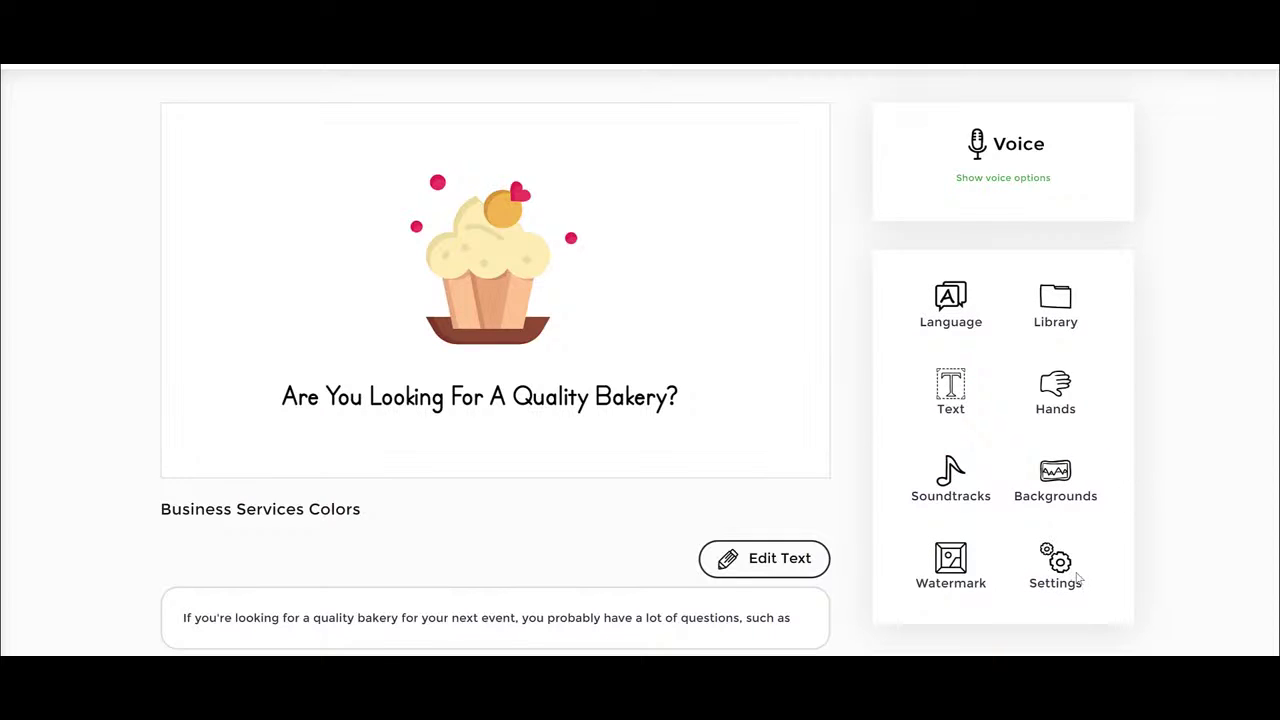
Rename the project to "bakery business video" in its settings and update it.
{"action": "scroll", "coordinate": [840, 206], "scroll_direction": "up", "scroll_amount": 2}
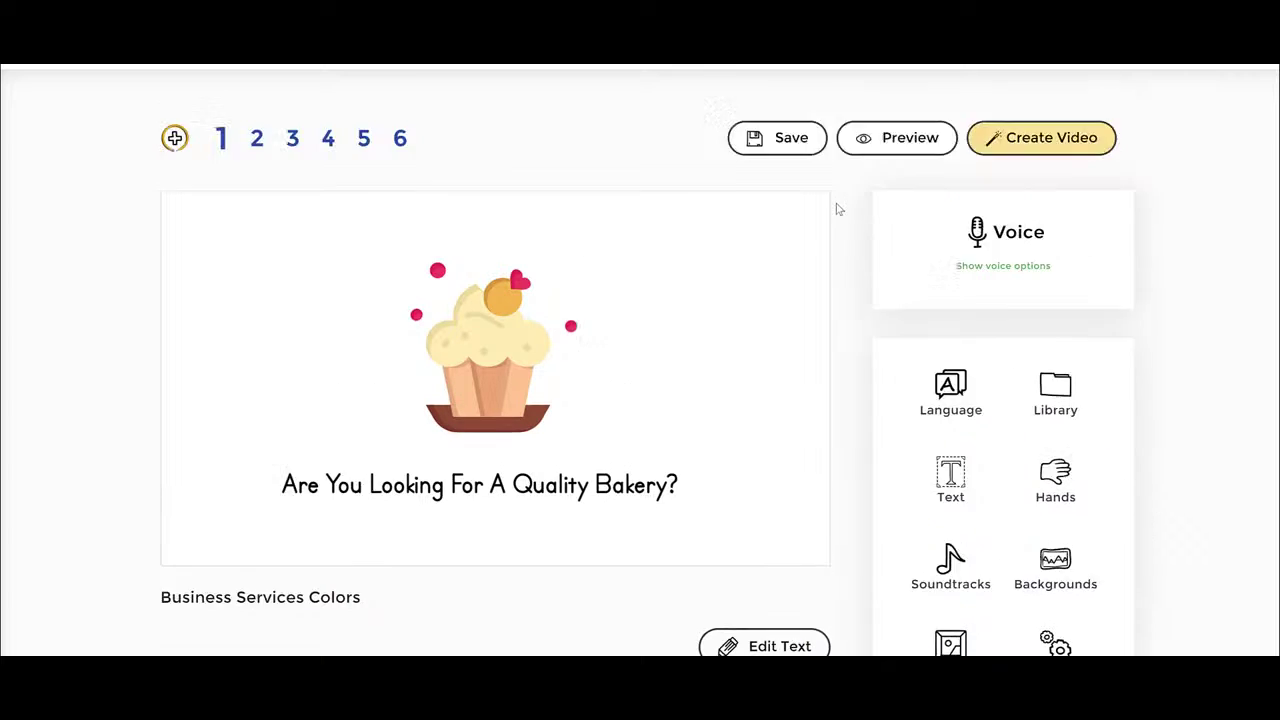
{"action": "triple_click", "coordinate": [224, 93]}
{"action": "scroll", "coordinate": [965, 380], "scroll_direction": "down", "scroll_amount": 2}
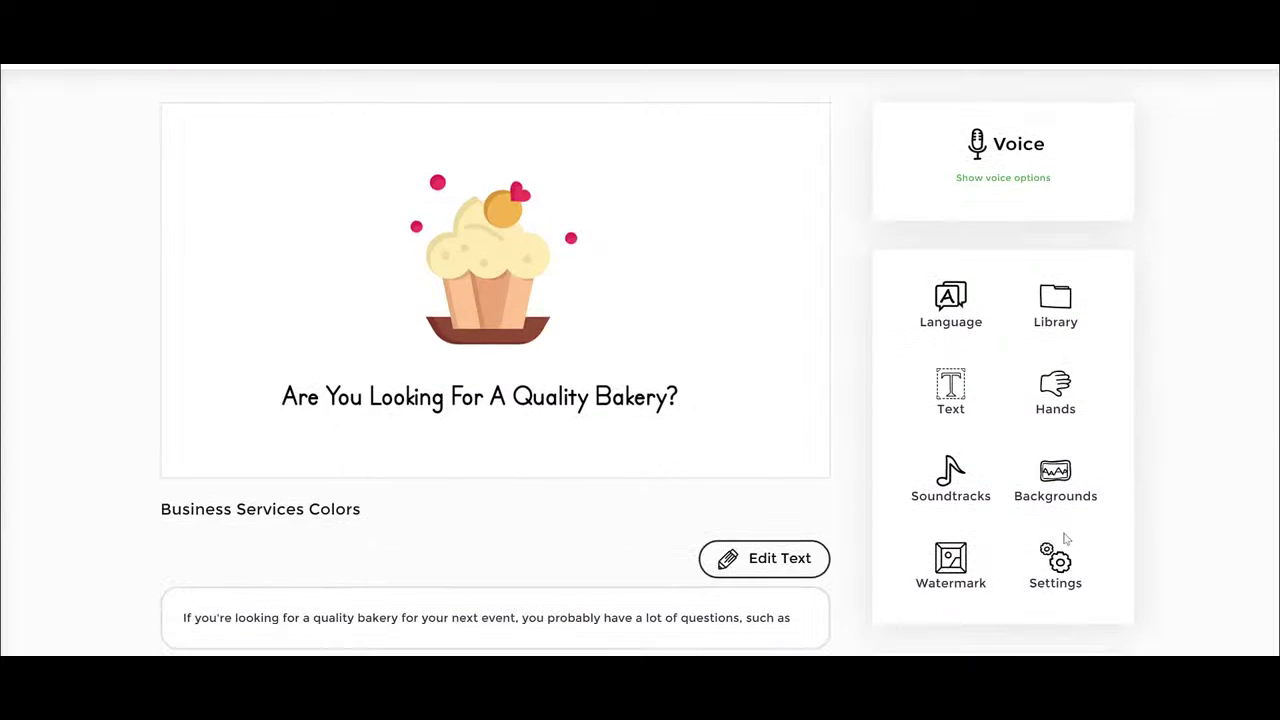
{"action": "left_click", "coordinate": [1058, 560]}
{"action": "left_click_drag", "start_coordinate": [565, 133], "coordinate": [237, 137]}
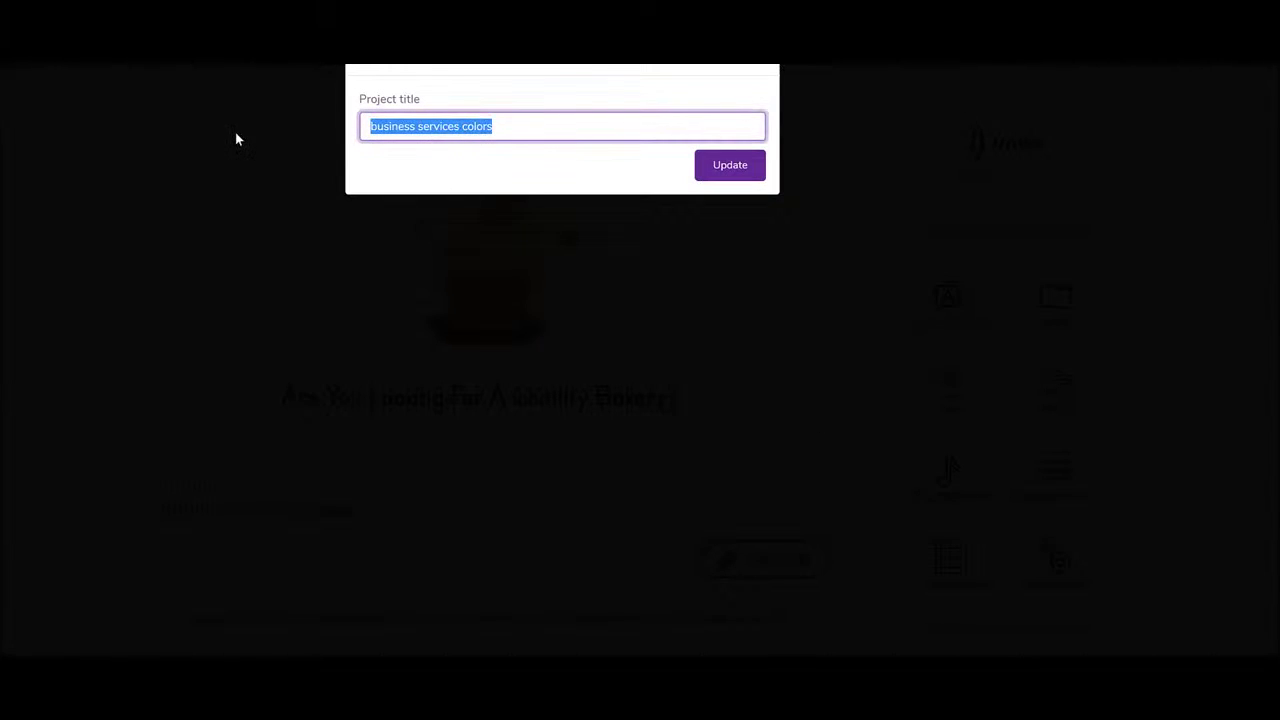
{"action": "left_click", "coordinate": [538, 127]}
{"action": "left_click_drag", "start_coordinate": [538, 127], "coordinate": [213, 134]}
{"action": "type", "text": "bakery"}
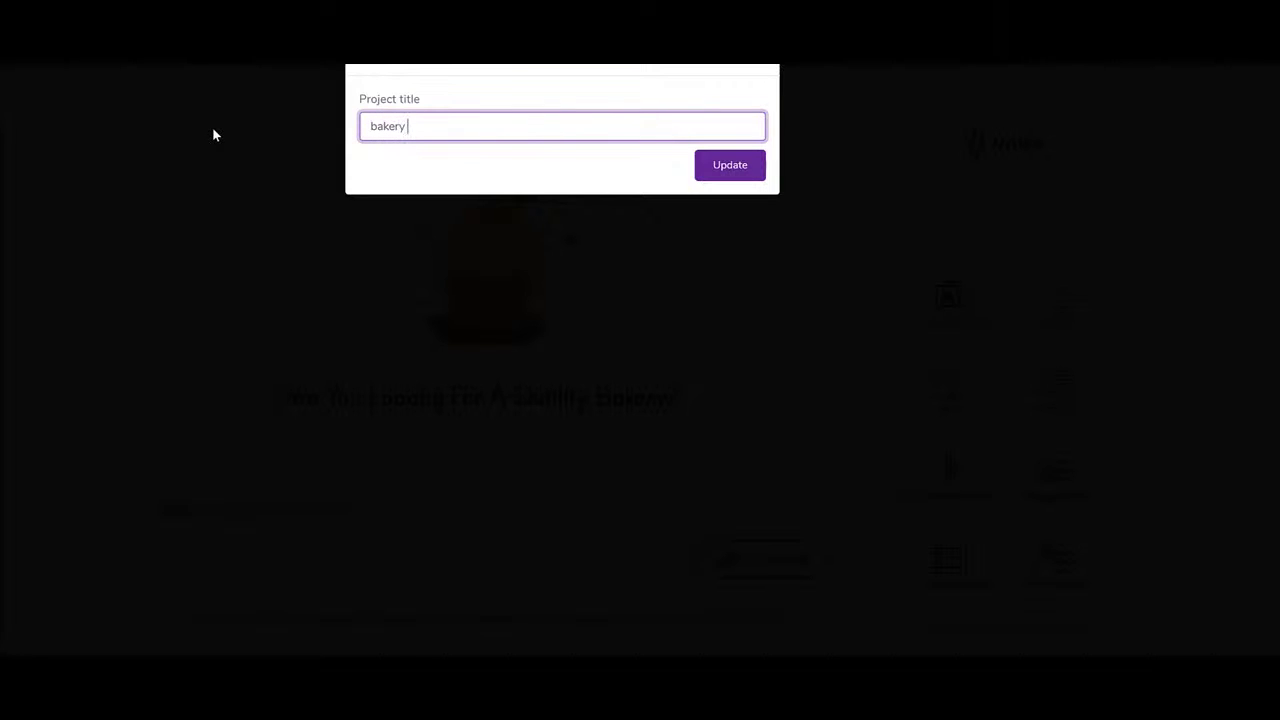
{"action": "type", "text": " business video"}
{"action": "left_click", "coordinate": [718, 166]}
Show the voice options for the first slide.
{"action": "scroll", "coordinate": [1098, 250], "scroll_direction": "up", "scroll_amount": 2}
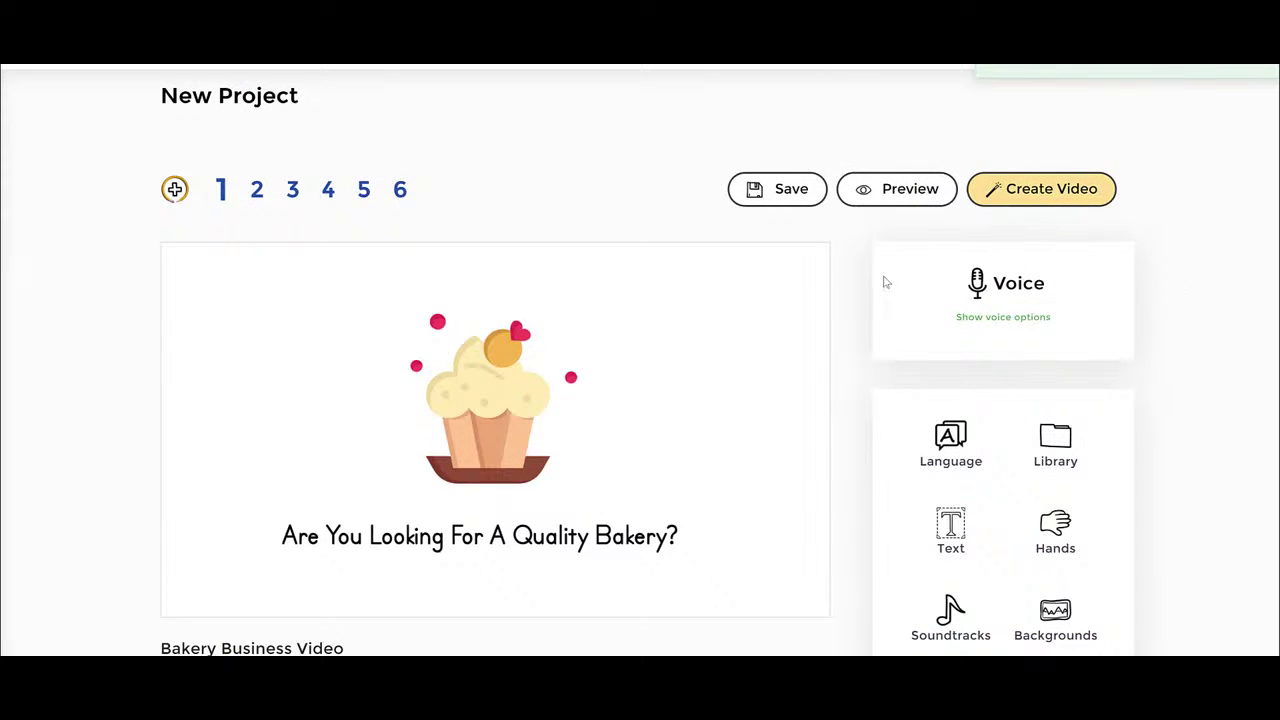
{"action": "left_click", "coordinate": [1003, 316]}
{"action": "scroll", "coordinate": [1003, 316], "scroll_direction": "down", "scroll_amount": 3}
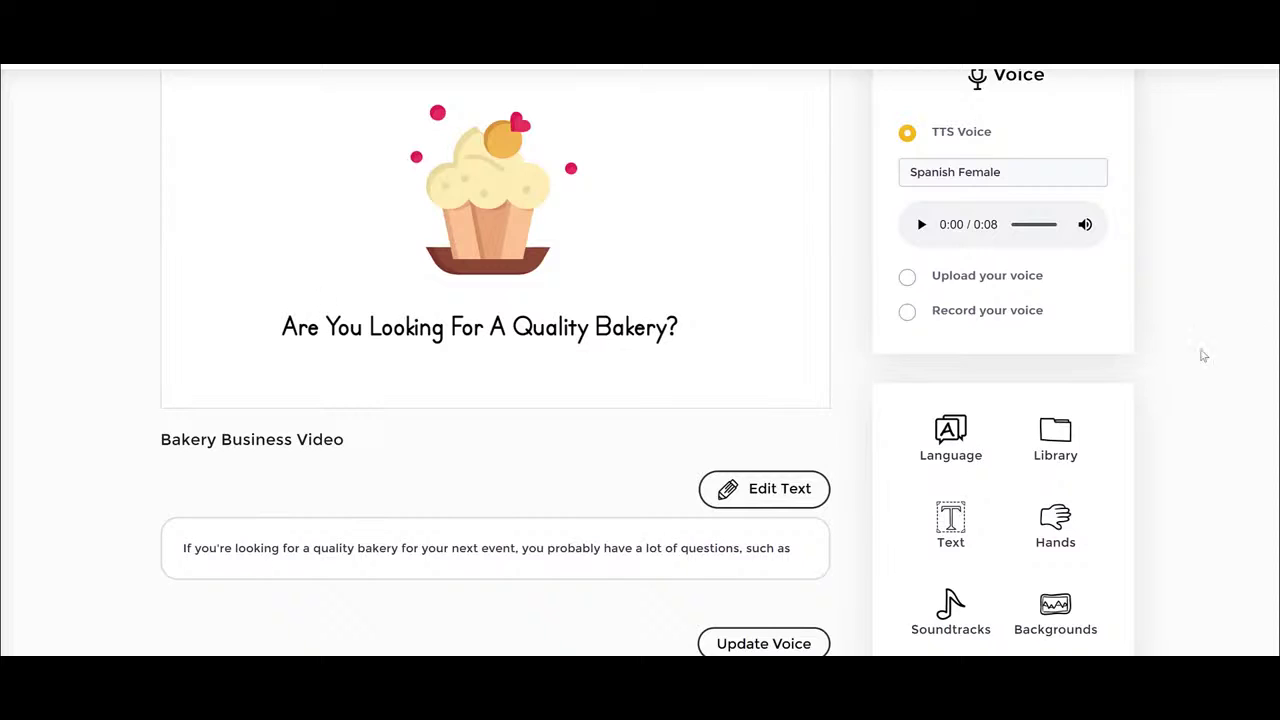
Browse the library's Icons collection and search IconFinder for "doctor".
{"action": "left_click", "coordinate": [1050, 442]}
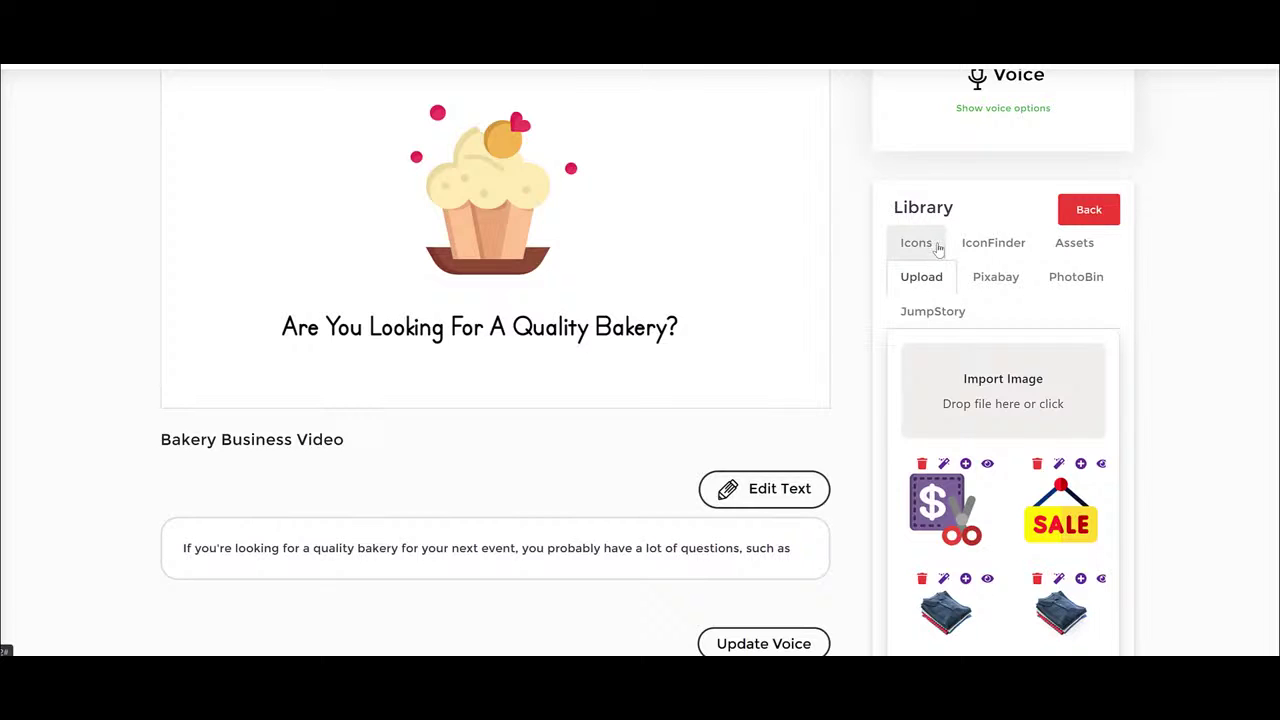
{"action": "left_click", "coordinate": [932, 248]}
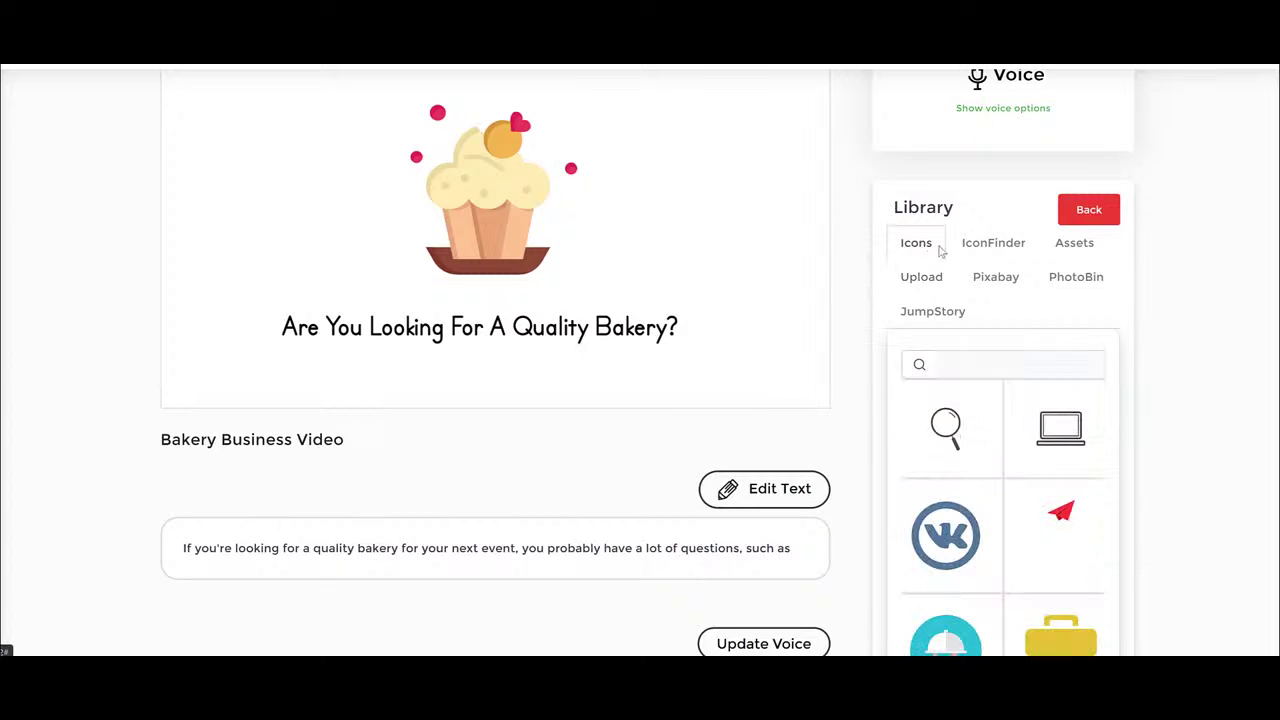
{"action": "scroll", "coordinate": [996, 449], "scroll_direction": "down", "scroll_amount": 5}
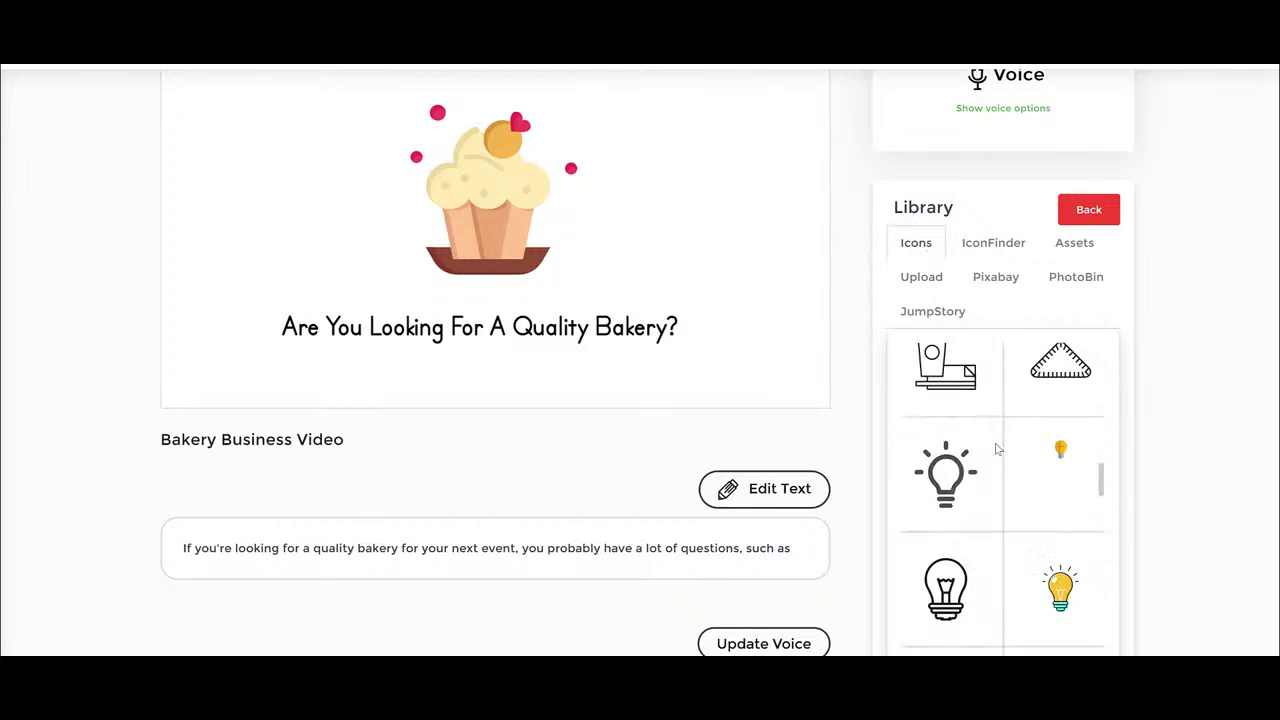
{"action": "left_click", "coordinate": [991, 246]}
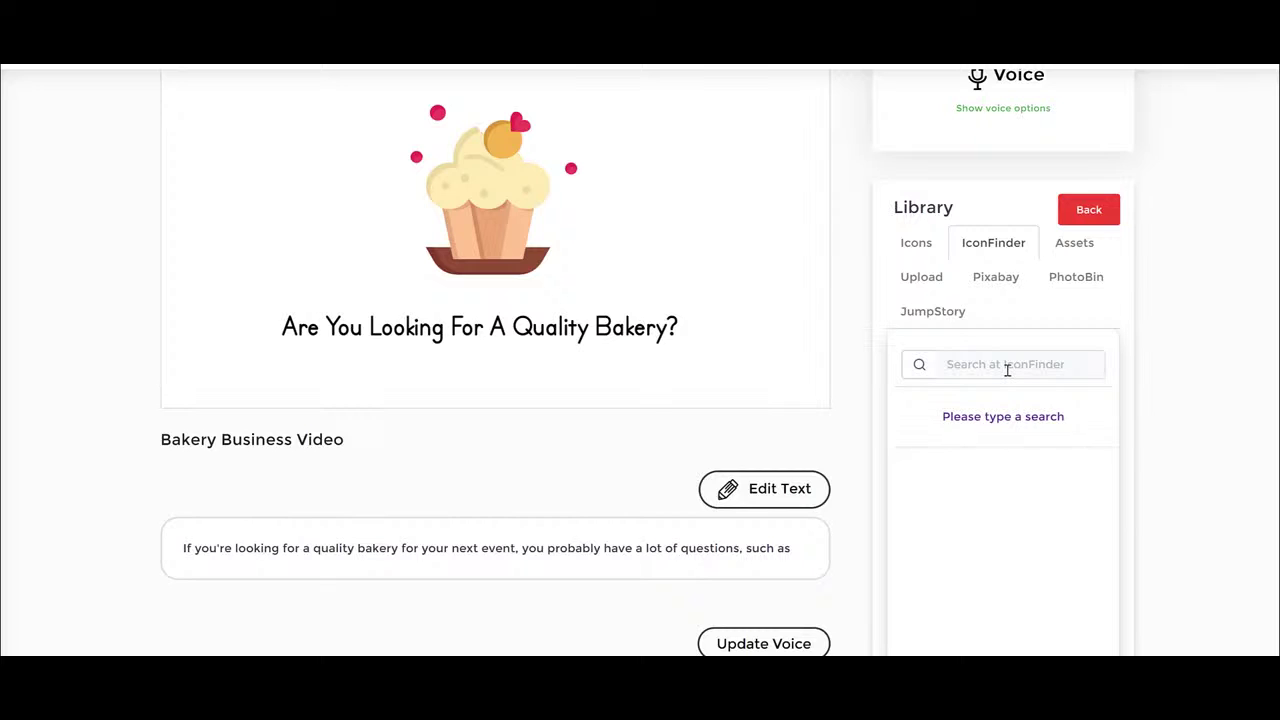
{"action": "left_click", "coordinate": [1007, 369]}
{"action": "type", "text": "doctor"}
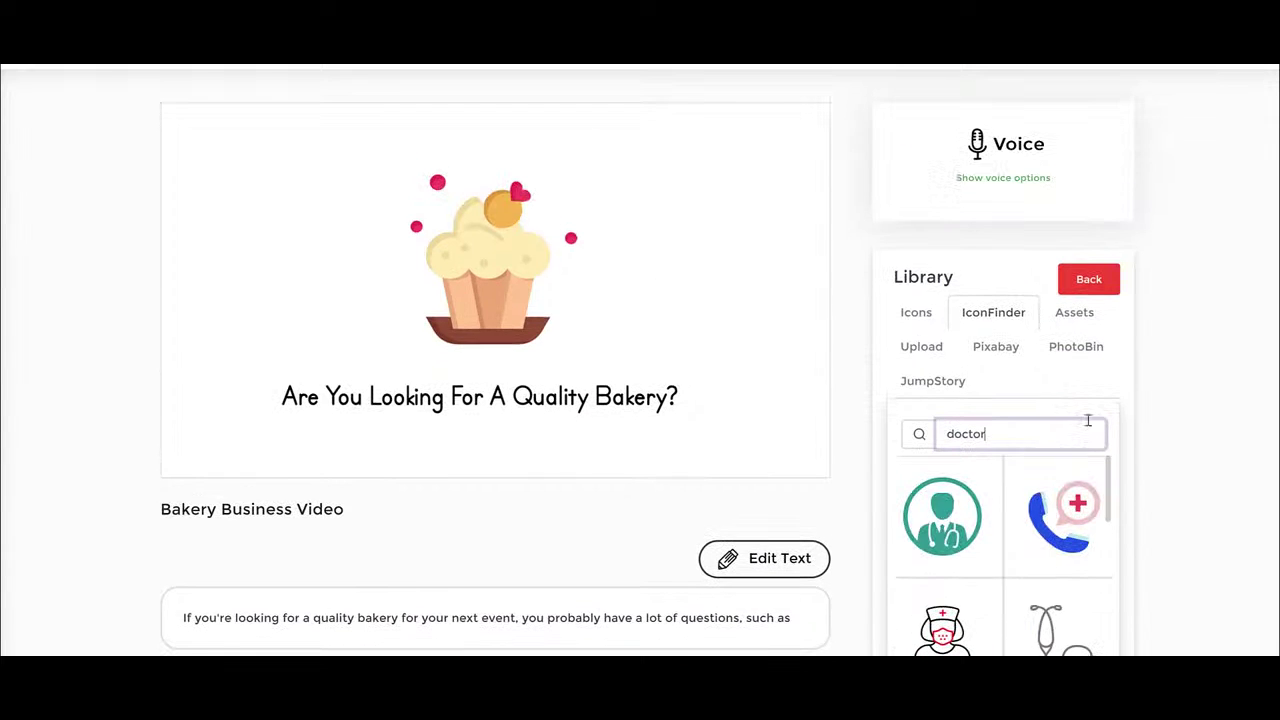
Browse the library's color Assets and add the soldier with the first-aid box to the slide.
{"action": "left_click", "coordinate": [1080, 314]}
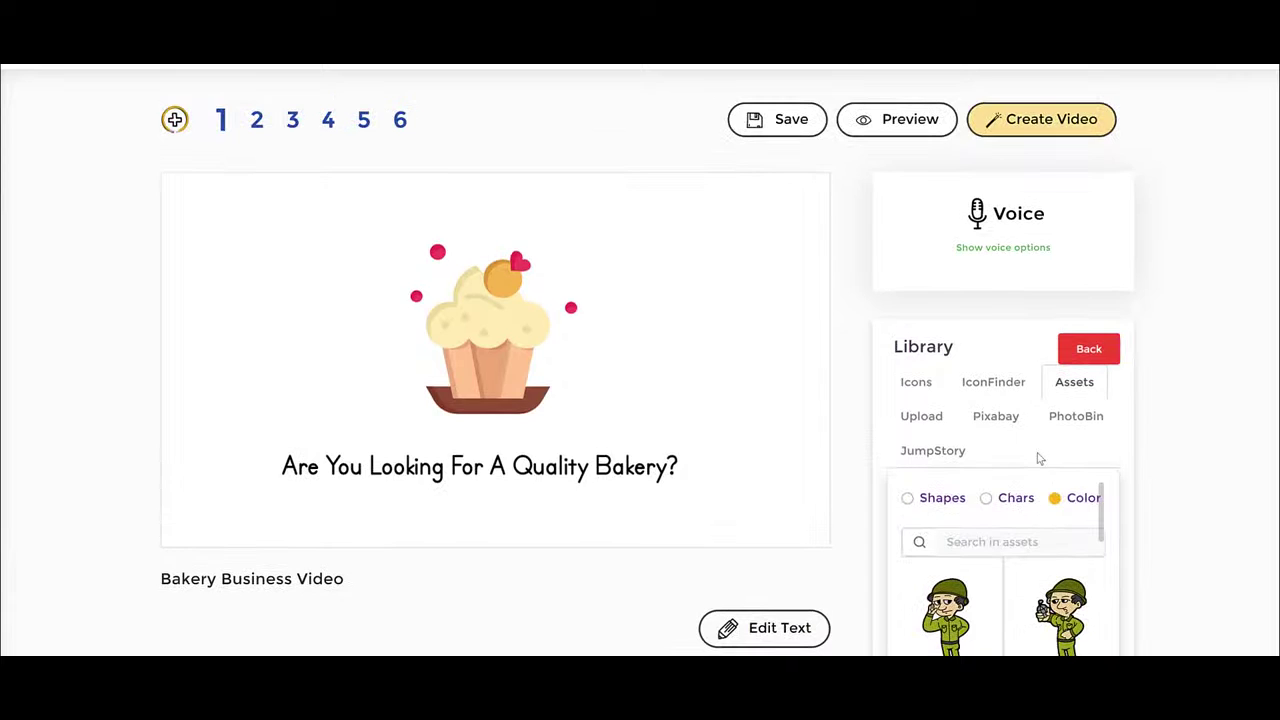
{"action": "scroll", "coordinate": [1168, 445], "scroll_direction": "down", "scroll_amount": 1}
{"action": "scroll", "coordinate": [1058, 485], "scroll_direction": "down", "scroll_amount": 3}
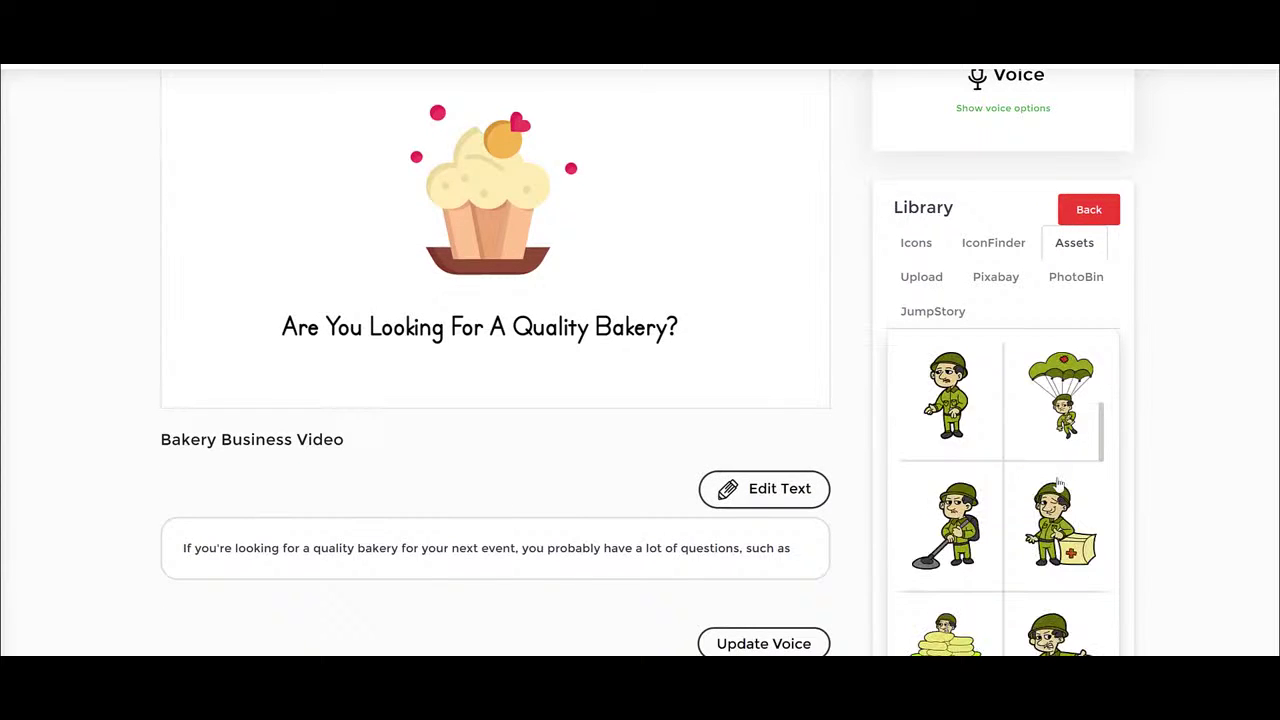
{"action": "scroll", "coordinate": [1058, 485], "scroll_direction": "up", "scroll_amount": 2}
{"action": "left_click", "coordinate": [1062, 380]}
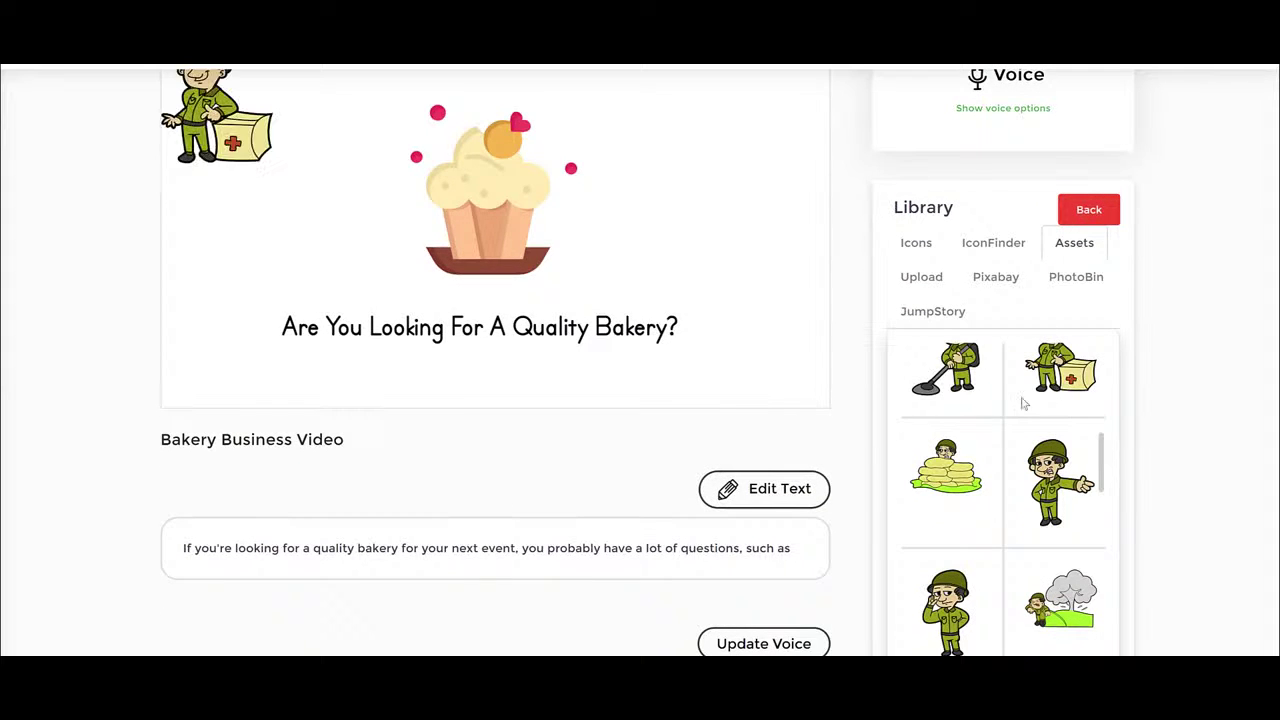
Enlarge the soldier image, delete the cupcake illustration and position the soldier in its place above the headline.
{"action": "scroll", "coordinate": [513, 273], "scroll_direction": "up", "scroll_amount": 1}
{"action": "left_click", "coordinate": [230, 170]}
{"action": "left_click_drag", "start_coordinate": [351, 277], "coordinate": [436, 374]}
{"action": "left_click", "coordinate": [515, 280]}
{"action": "left_click", "coordinate": [392, 270]}
{"action": "left_click_drag", "start_coordinate": [534, 243], "coordinate": [648, 237]}
{"action": "left_click", "coordinate": [468, 542]}
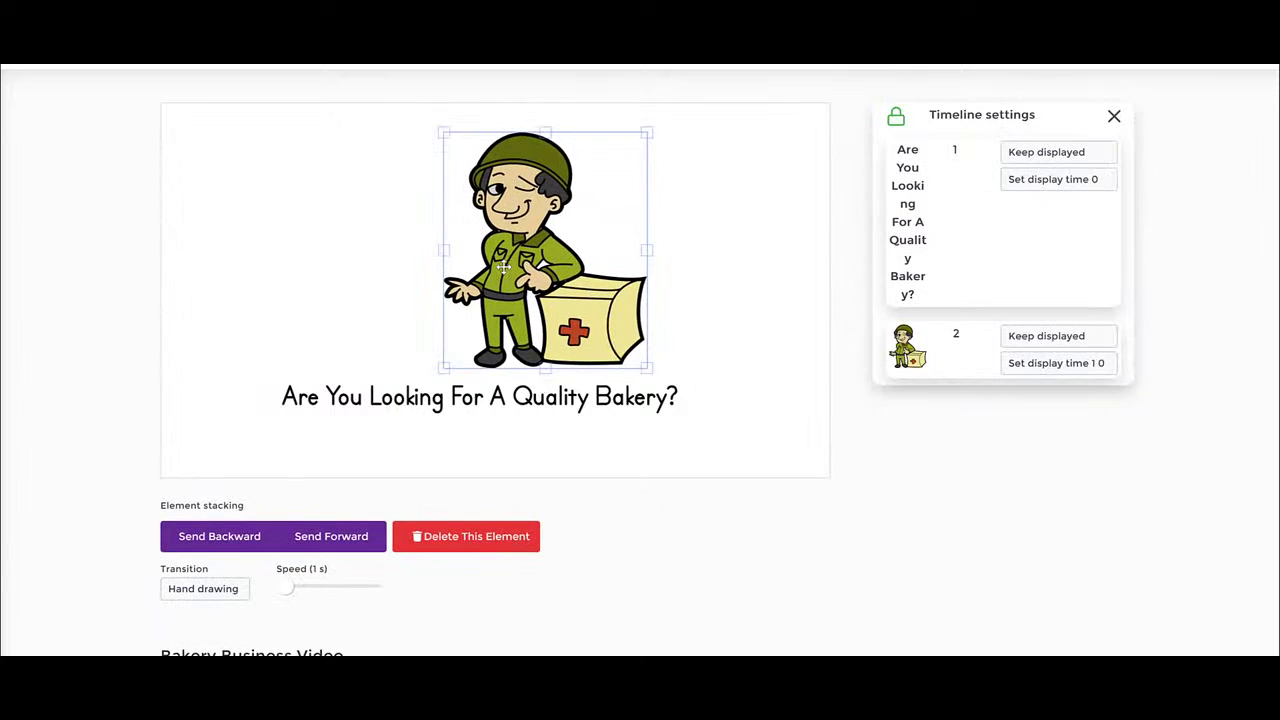
{"action": "left_click_drag", "start_coordinate": [568, 284], "coordinate": [512, 280]}
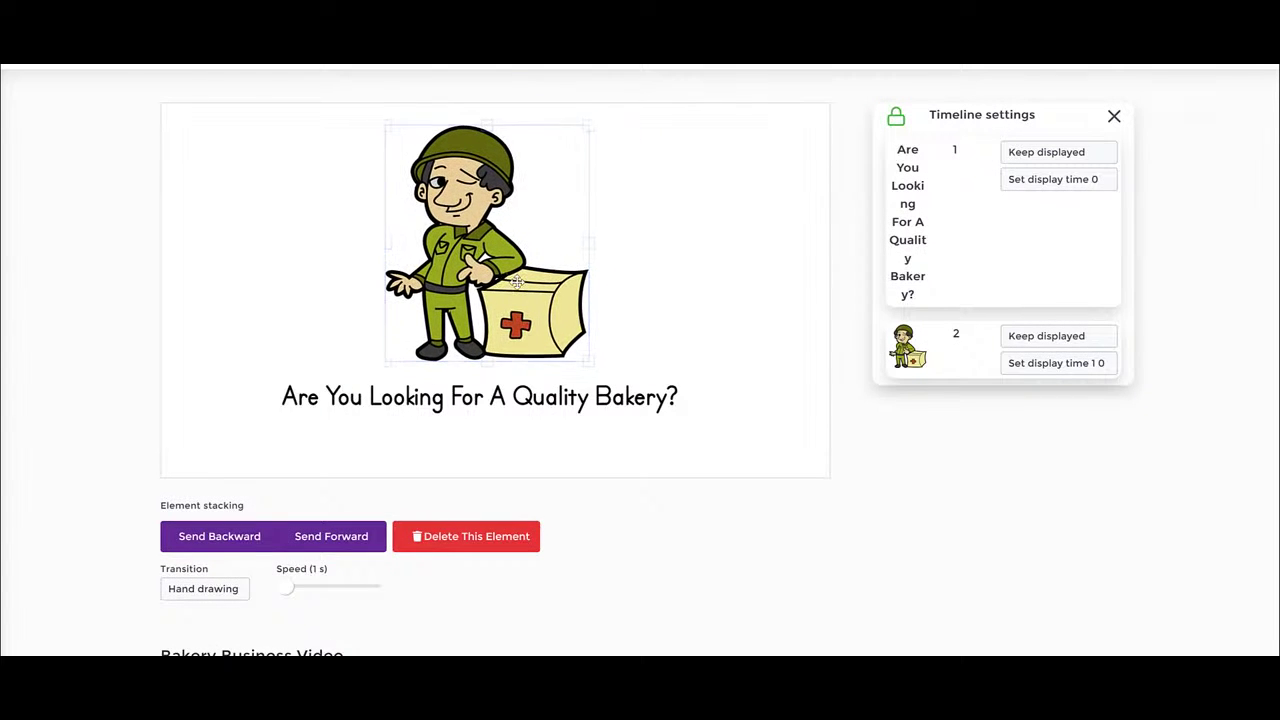
Unlock the slide's timeline and move the soldier image ahead of the headline text in the drawing order.
{"action": "left_click", "coordinate": [551, 408]}
{"action": "left_click", "coordinate": [481, 271]}
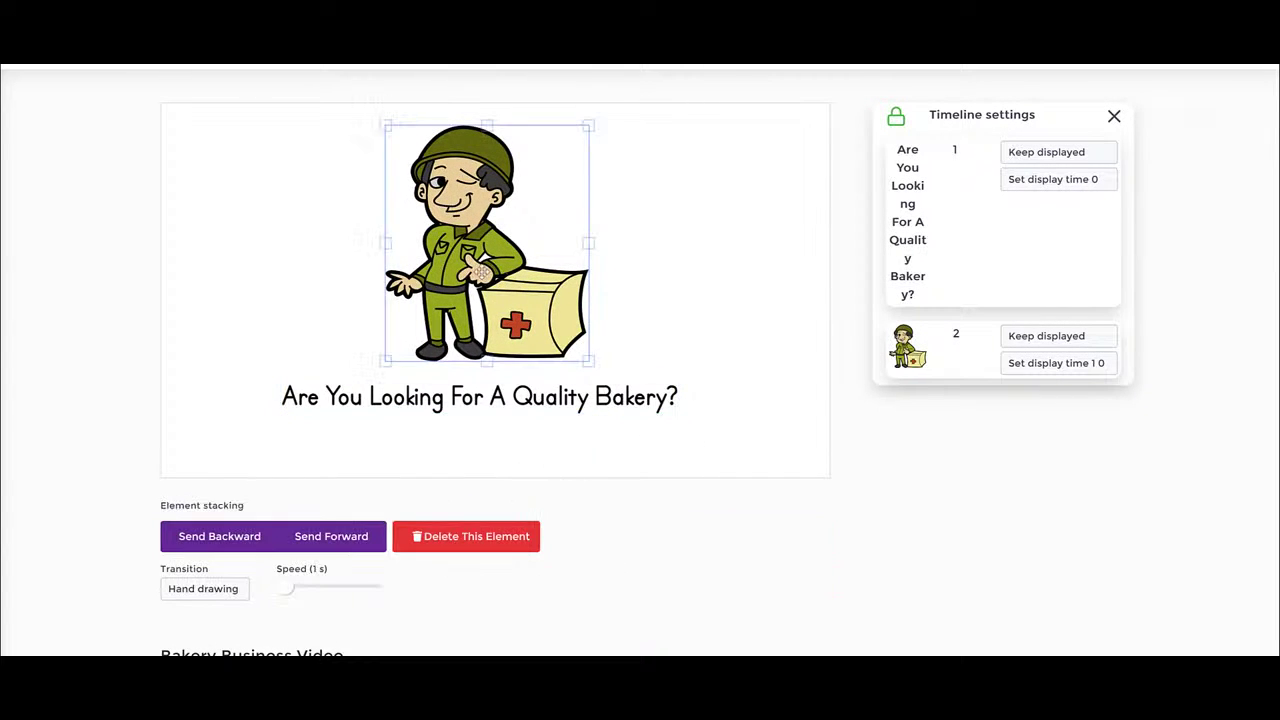
{"action": "left_click", "coordinate": [896, 116]}
{"action": "left_click", "coordinate": [506, 429]}
{"action": "left_click_drag", "start_coordinate": [940, 345], "coordinate": [938, 222]}
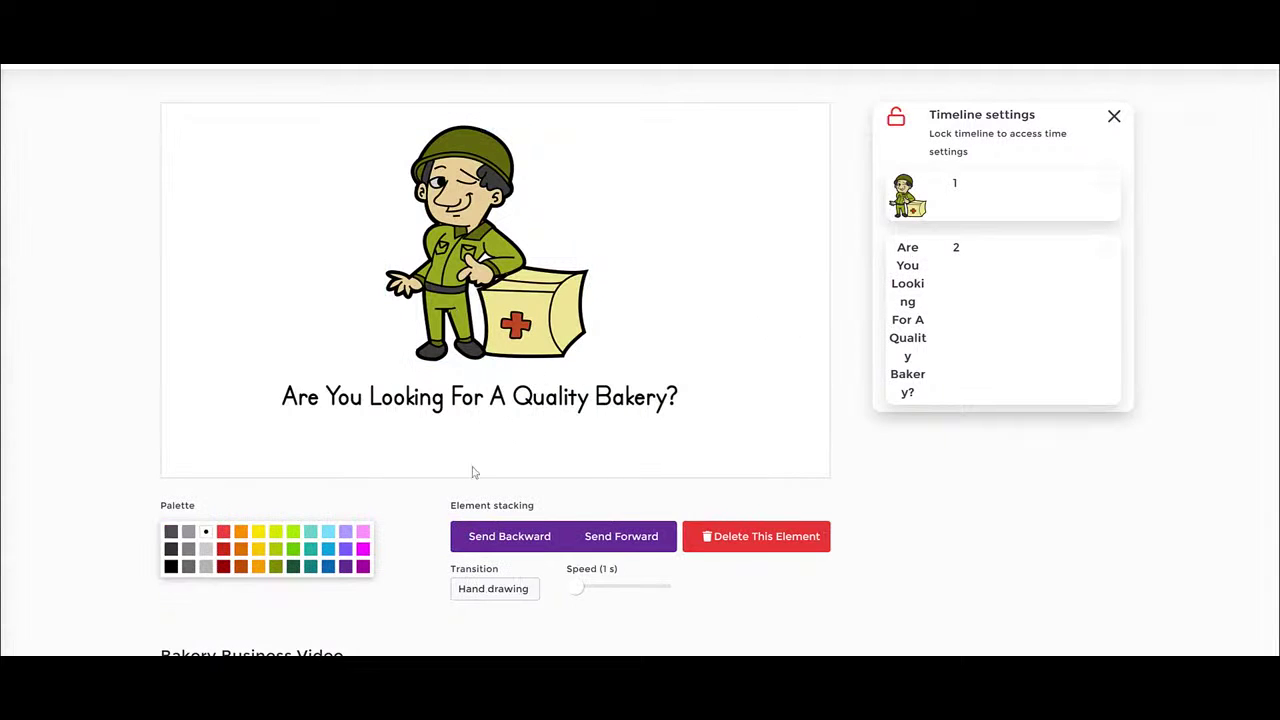
Preview slide 1 with the soldier image drawn ahead of the headline, and close the preview.
{"action": "left_click_drag", "start_coordinate": [586, 596], "coordinate": [591, 597]}
{"action": "left_click", "coordinate": [464, 254]}
{"action": "left_click", "coordinate": [651, 328]}
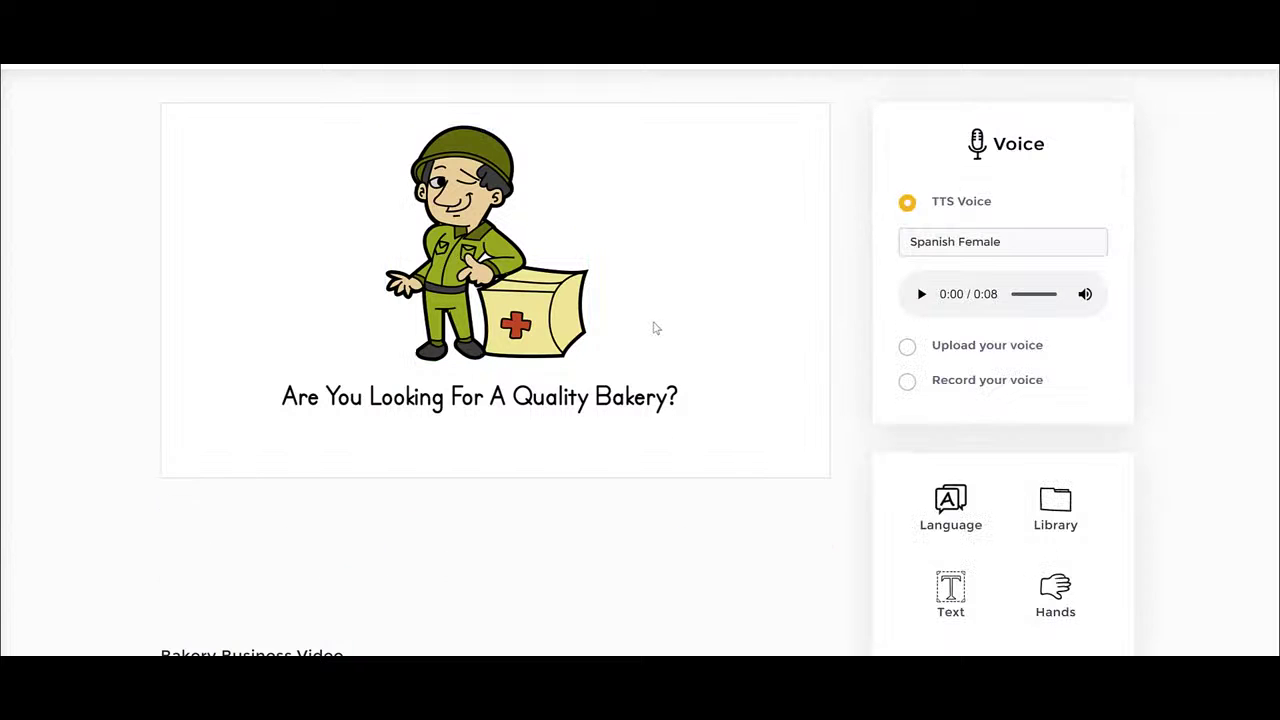
{"action": "scroll", "coordinate": [890, 270], "scroll_direction": "up", "scroll_amount": 2}
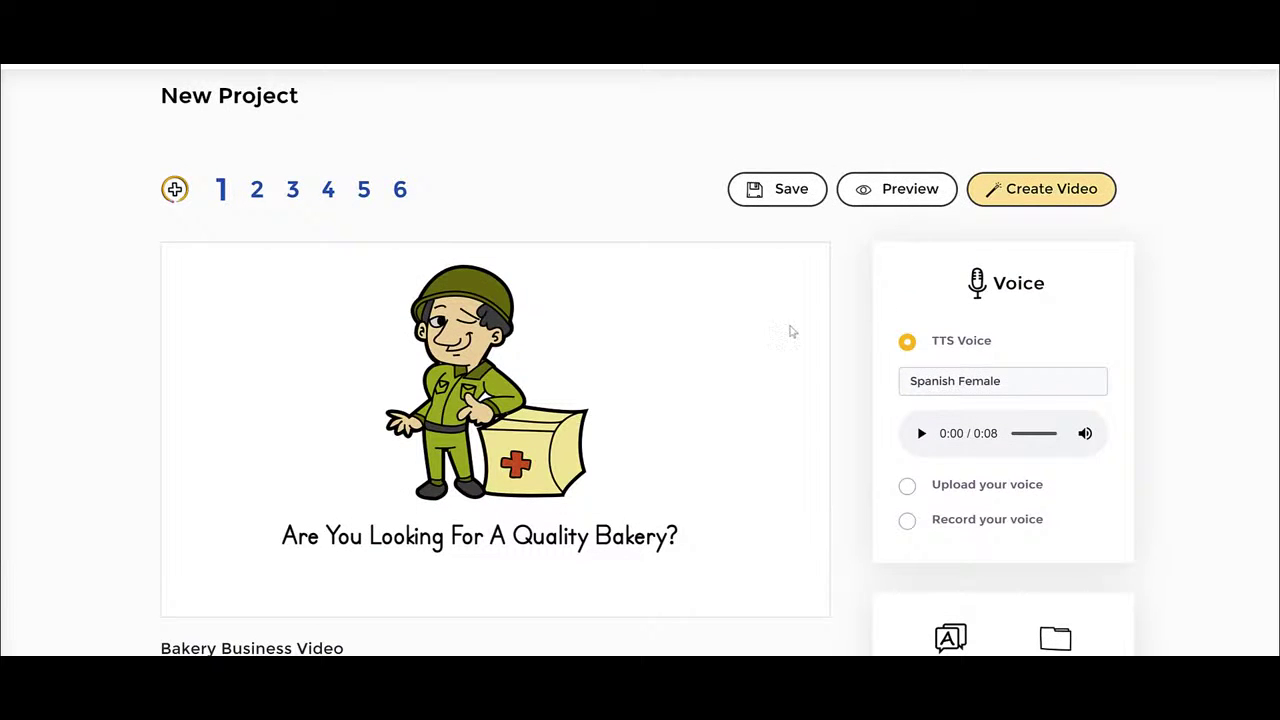
{"action": "left_click", "coordinate": [896, 189]}
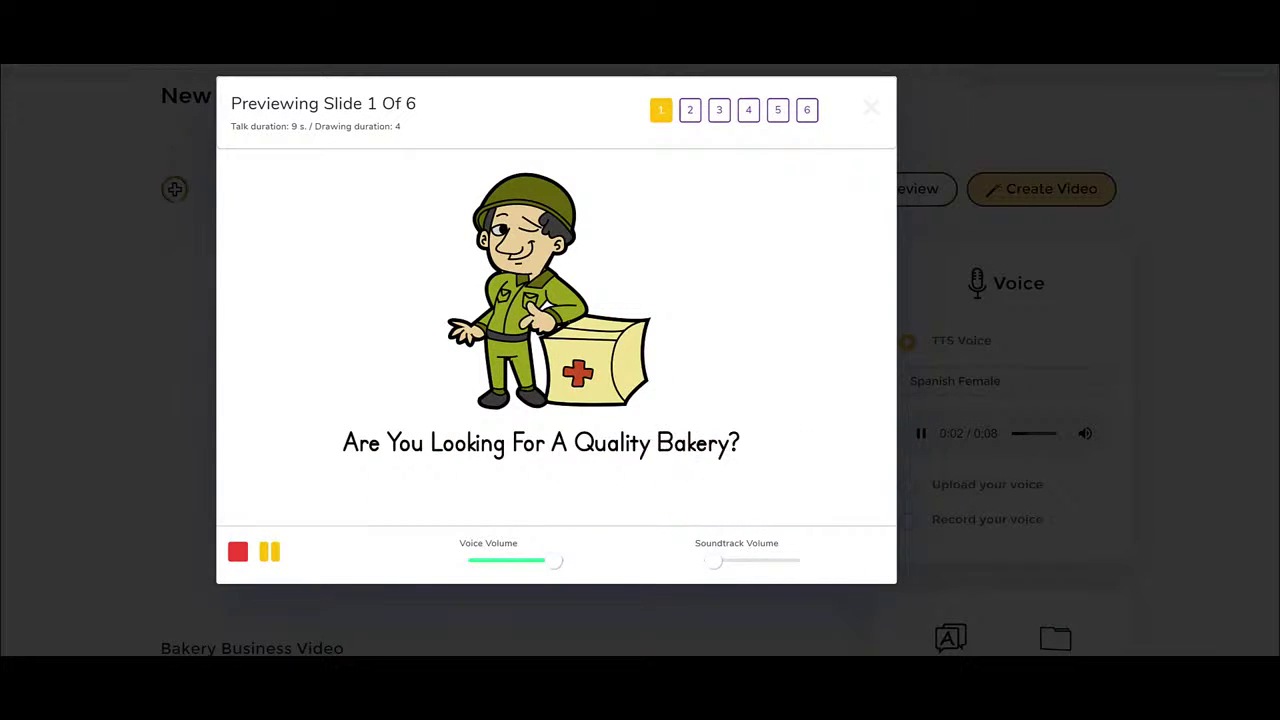
{"action": "key", "text": "Escape"}
{"action": "scroll", "coordinate": [640, 360], "scroll_direction": "down", "scroll_amount": 1}
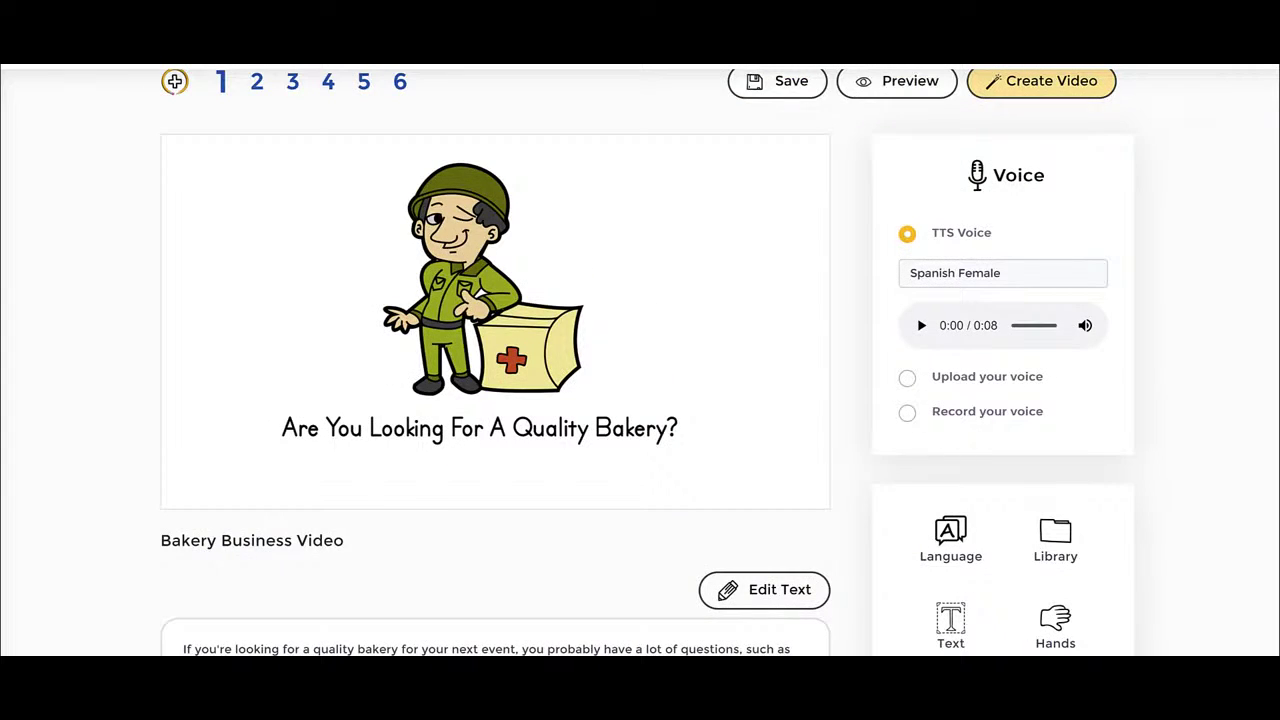
{"action": "mouse_move", "coordinate": [866, 198]}
{"action": "left_mouse_down"}
{"action": "mouse_move", "coordinate": [1161, 236]}
{"action": "mouse_move", "coordinate": [884, 218]}
{"action": "left_mouse_up"}
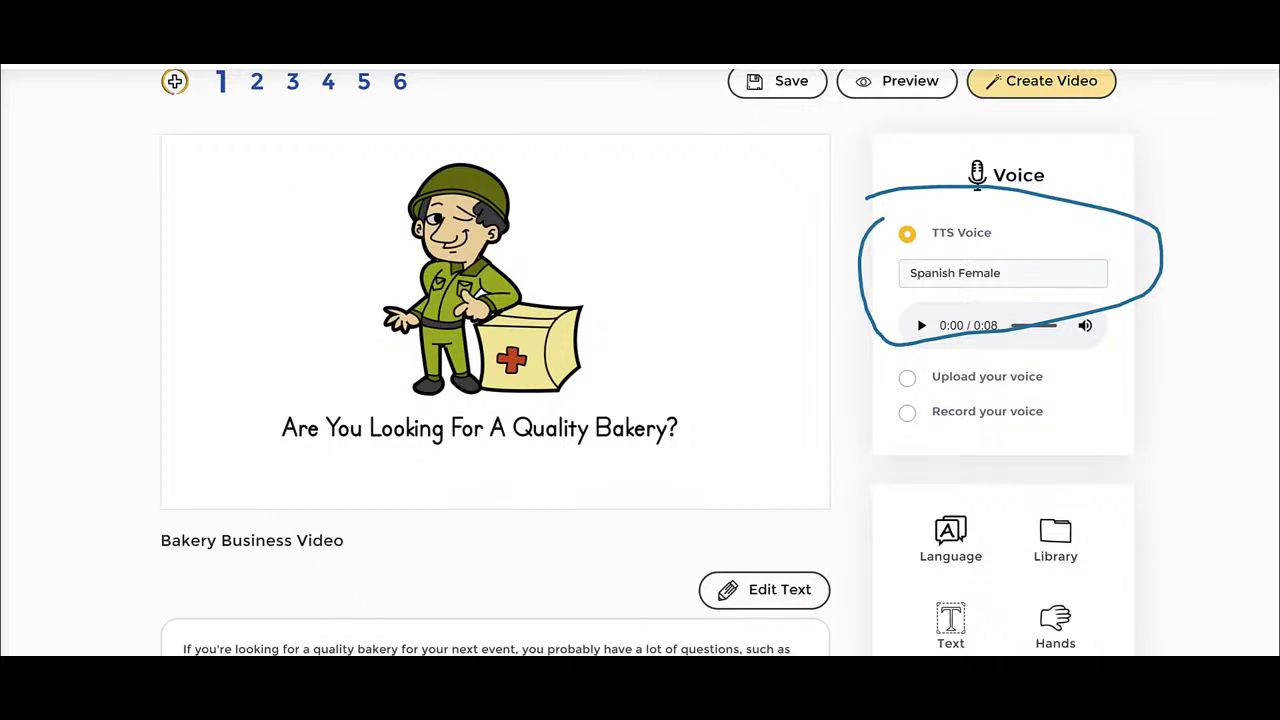
{"action": "key", "text": "Escape"}
Search the library's Pixabay images for "happy" and view the photo of the woman jumping on the beach enlarged.
{"action": "left_click", "coordinate": [1074, 544]}
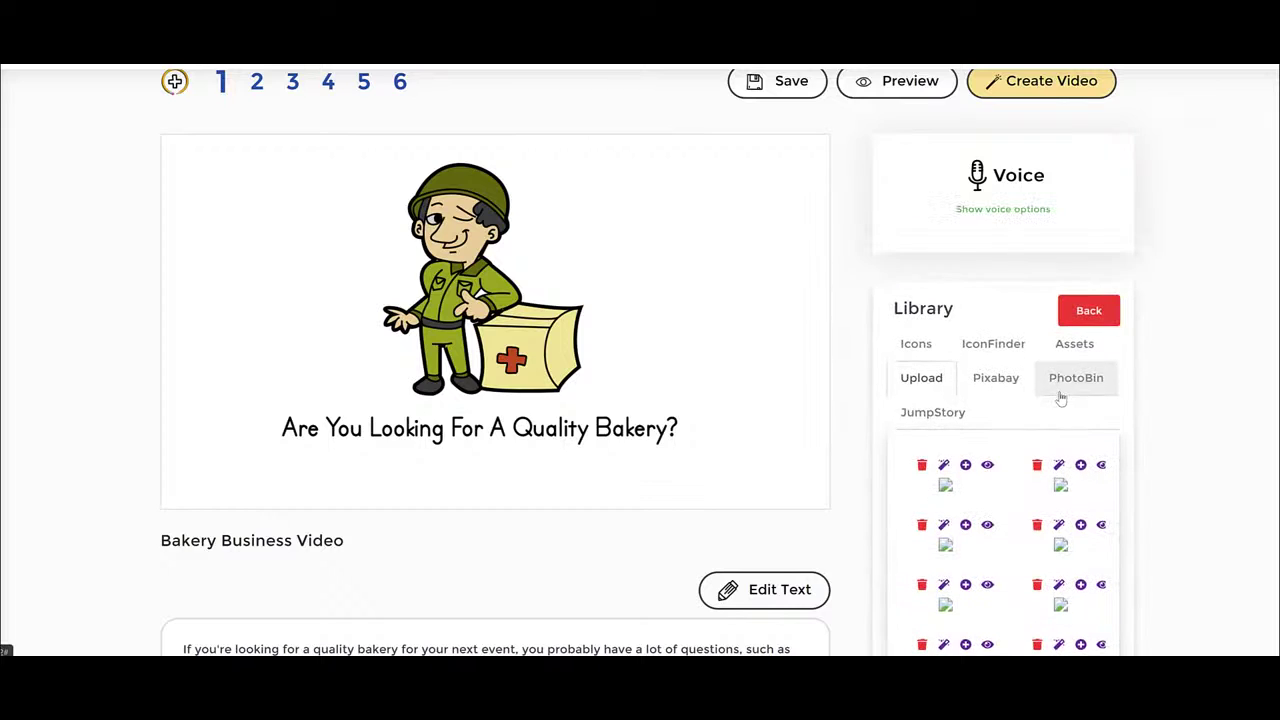
{"action": "left_click", "coordinate": [999, 382]}
{"action": "left_click", "coordinate": [1007, 462]}
{"action": "type", "text": "happy"}
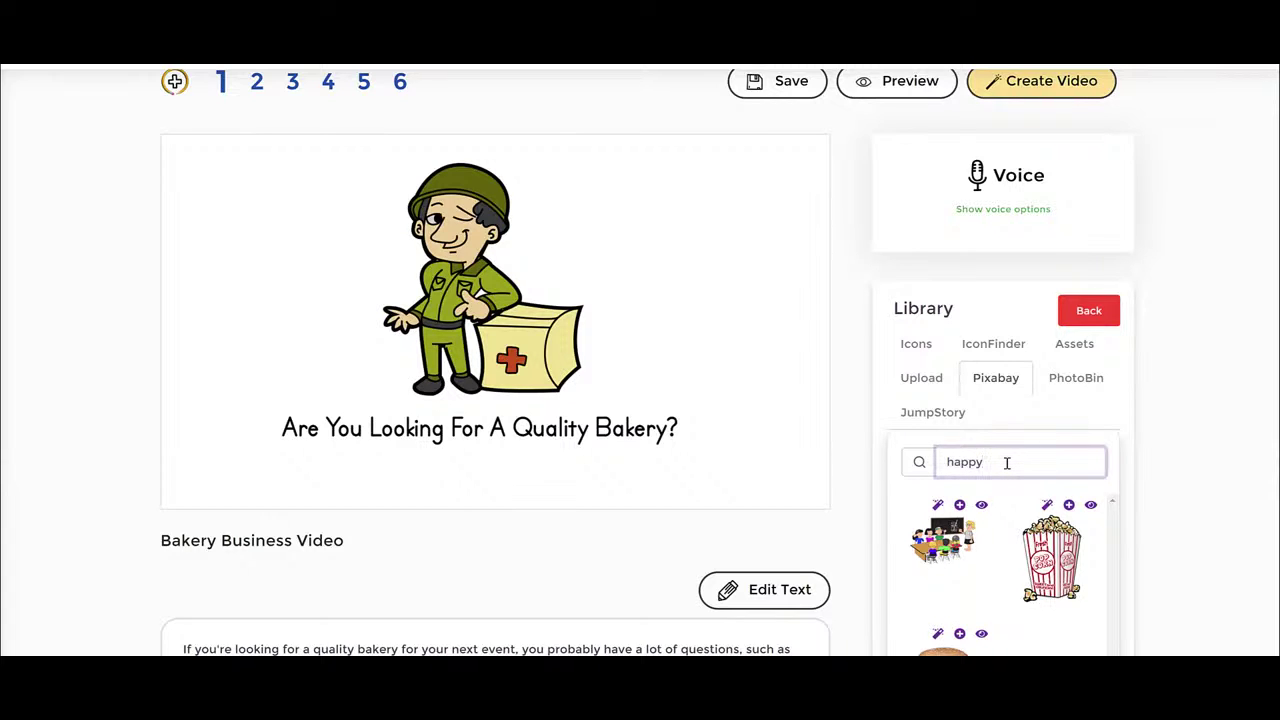
{"action": "scroll", "coordinate": [1074, 588], "scroll_direction": "down", "scroll_amount": 5}
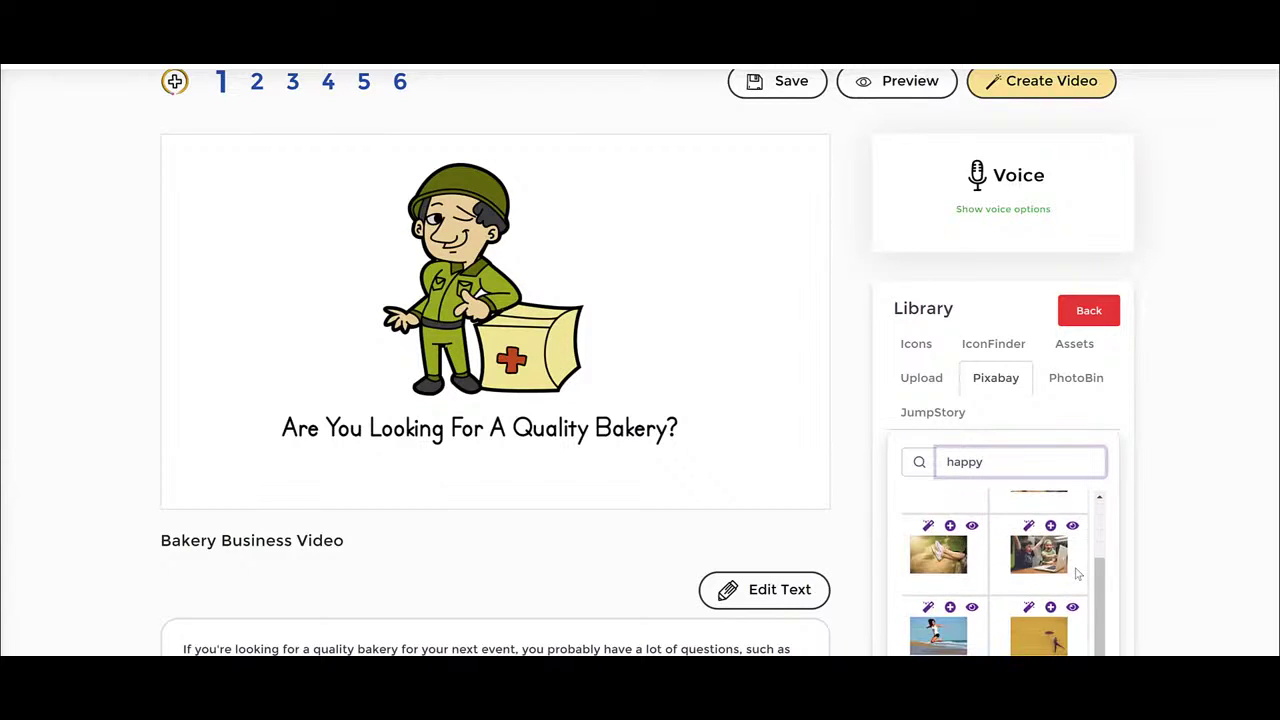
{"action": "left_click", "coordinate": [943, 567]}
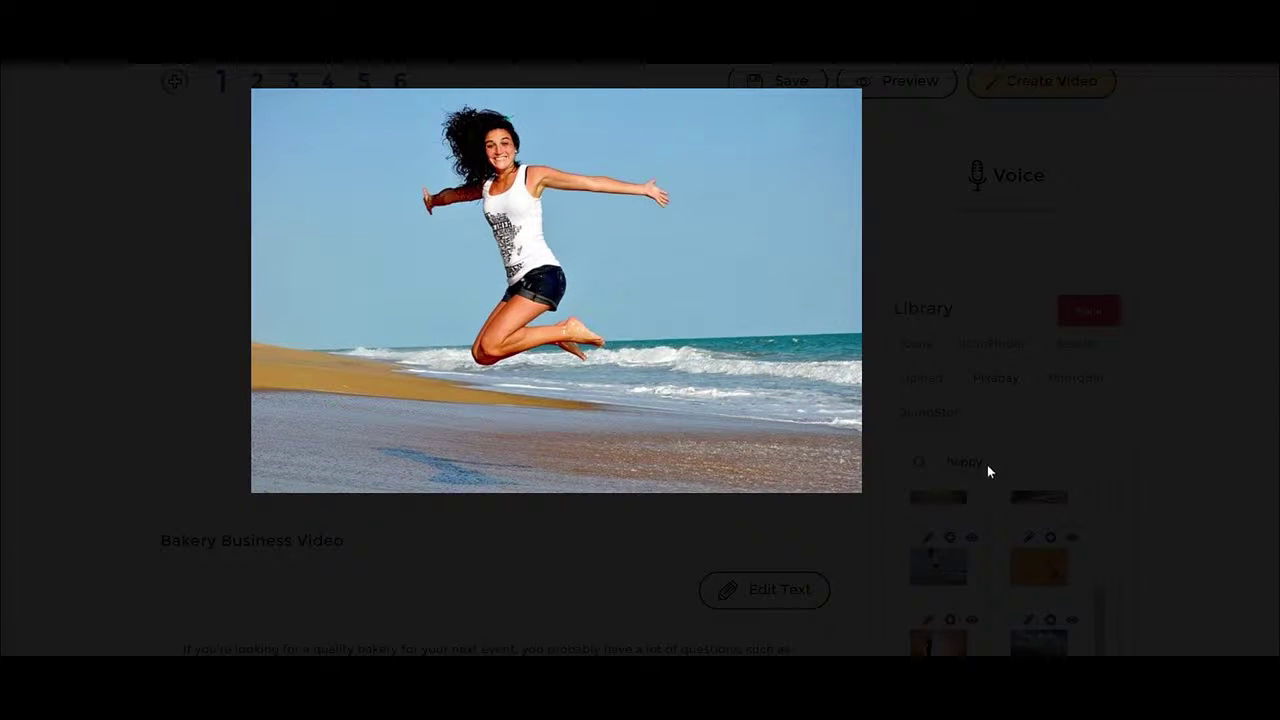
{"action": "left_click", "coordinate": [1239, 80]}
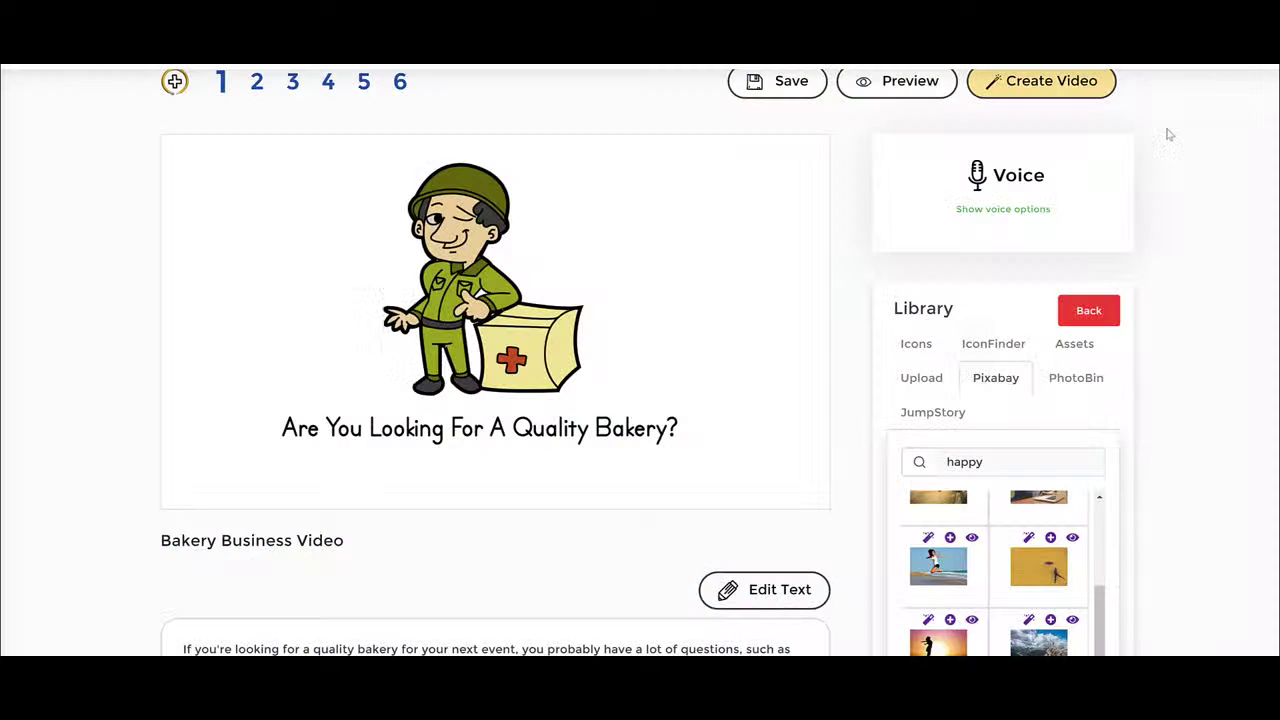
Add the photo of the woman jumping on the beach to the slide and remove its background.
{"action": "left_click", "coordinate": [950, 539]}
{"action": "left_click_drag", "start_coordinate": [439, 233], "coordinate": [486, 247]}
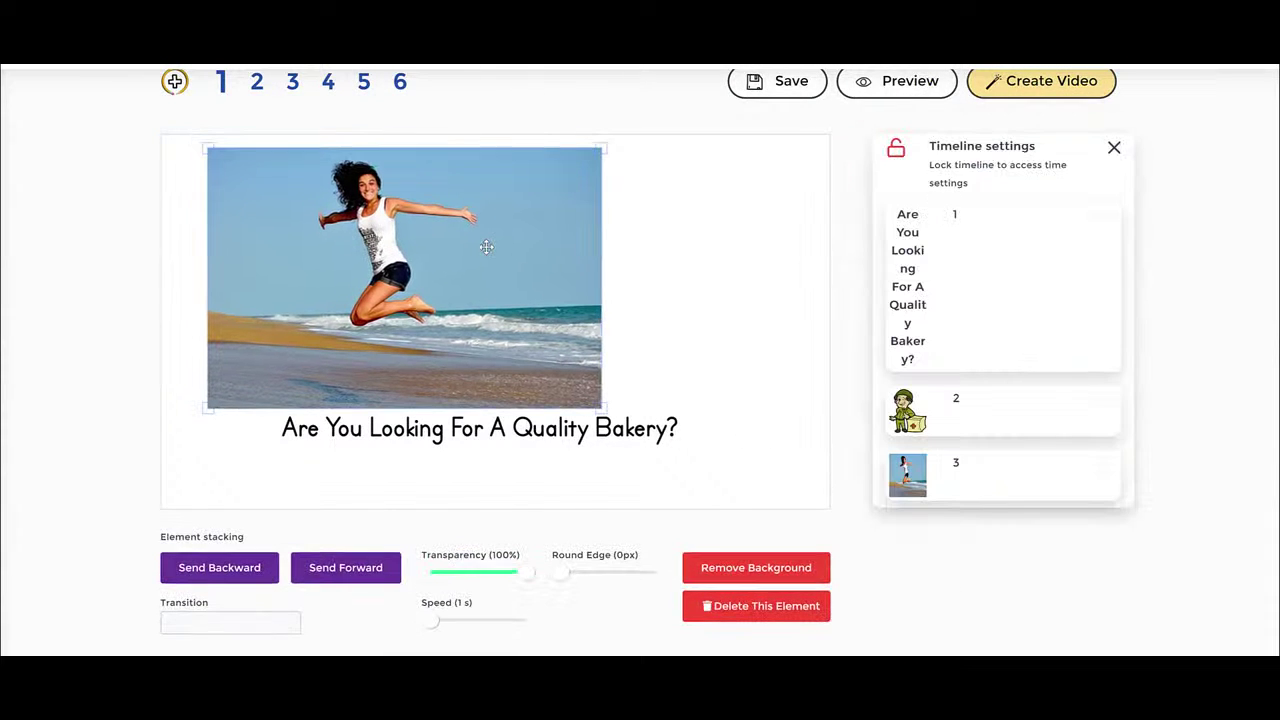
{"action": "left_click", "coordinate": [752, 567]}
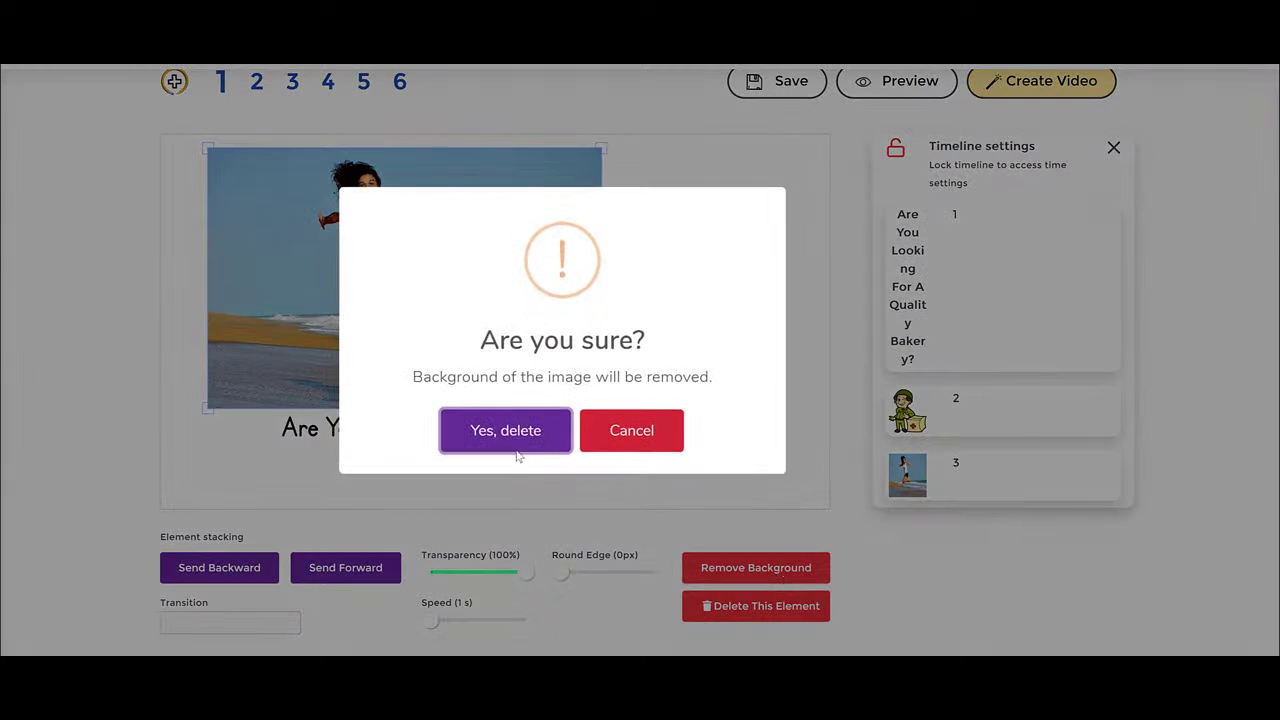
{"action": "left_click", "coordinate": [522, 432]}
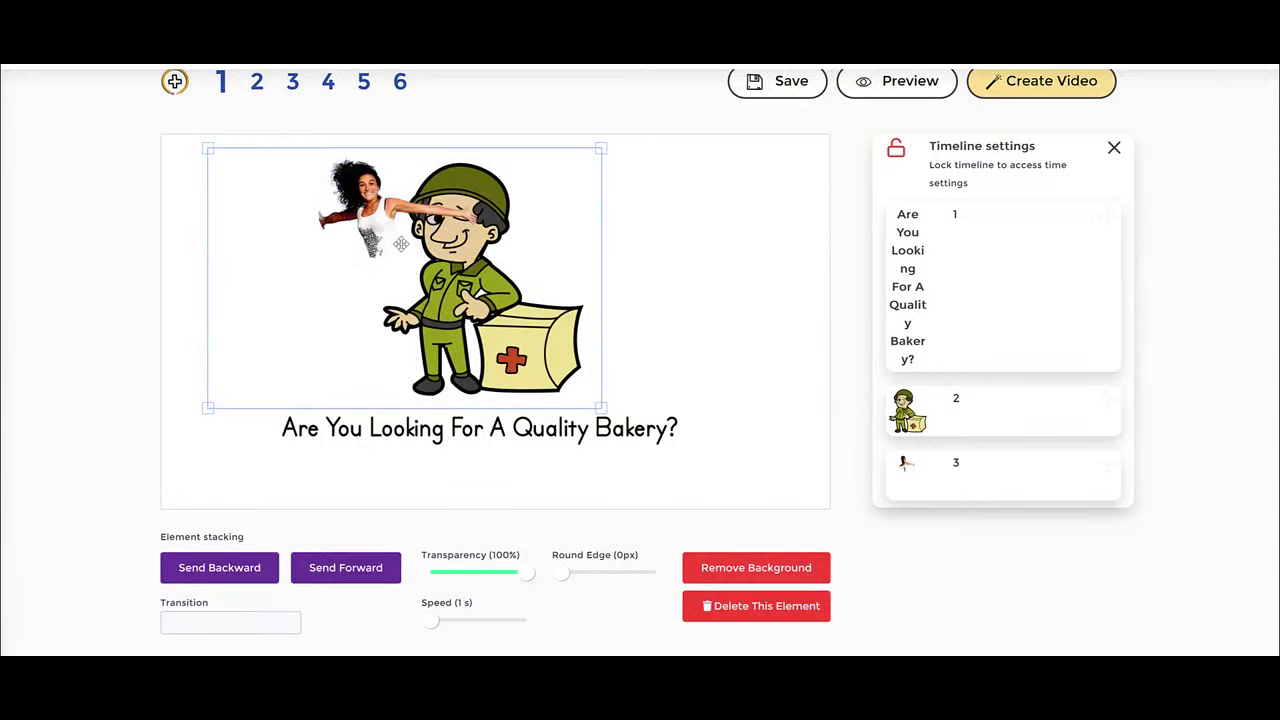
Try the woman cut-out beside the soldier with the Hand painting transition, and delete it from the slide.
{"action": "left_click_drag", "start_coordinate": [354, 243], "coordinate": [680, 286]}
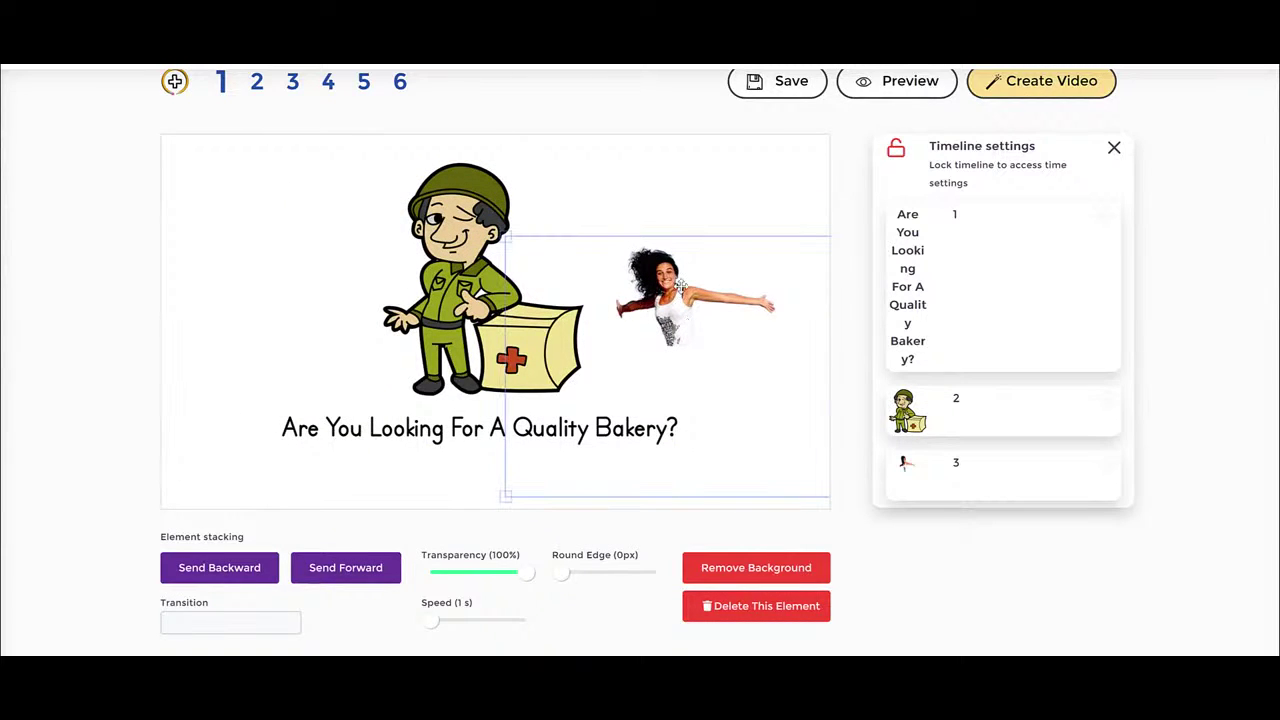
{"action": "left_click", "coordinate": [184, 626]}
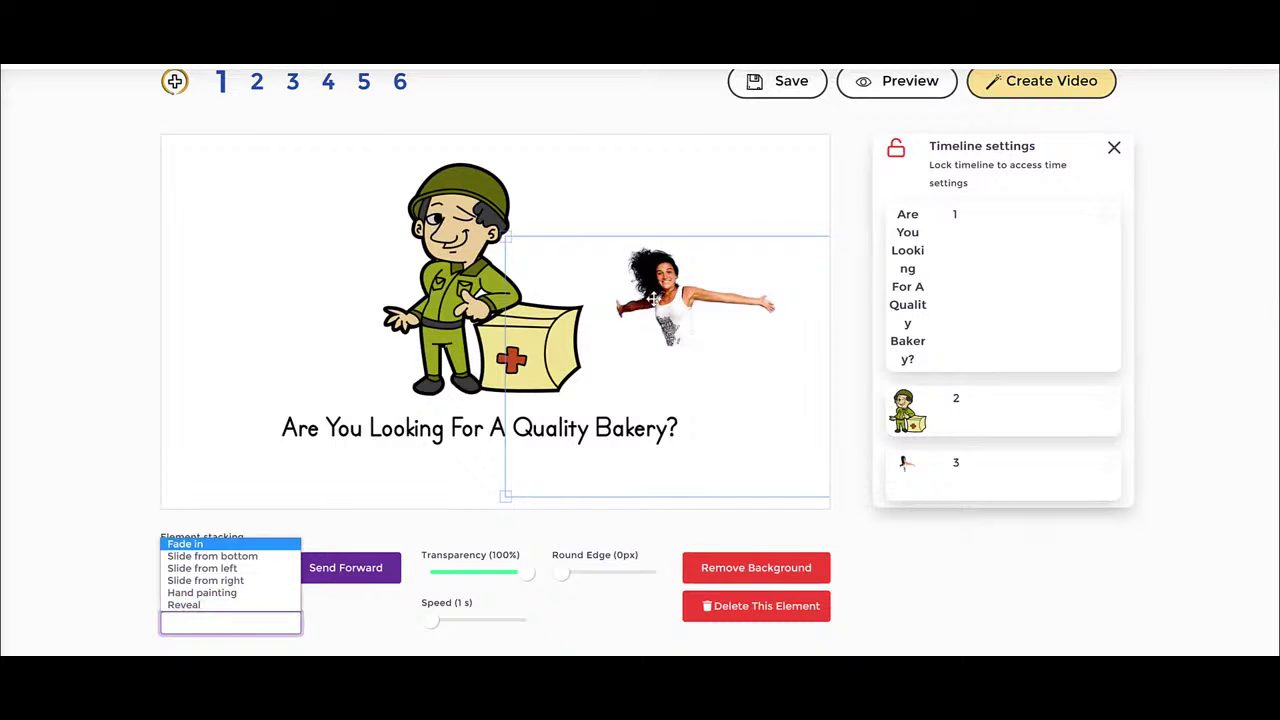
{"action": "left_click", "coordinate": [201, 592]}
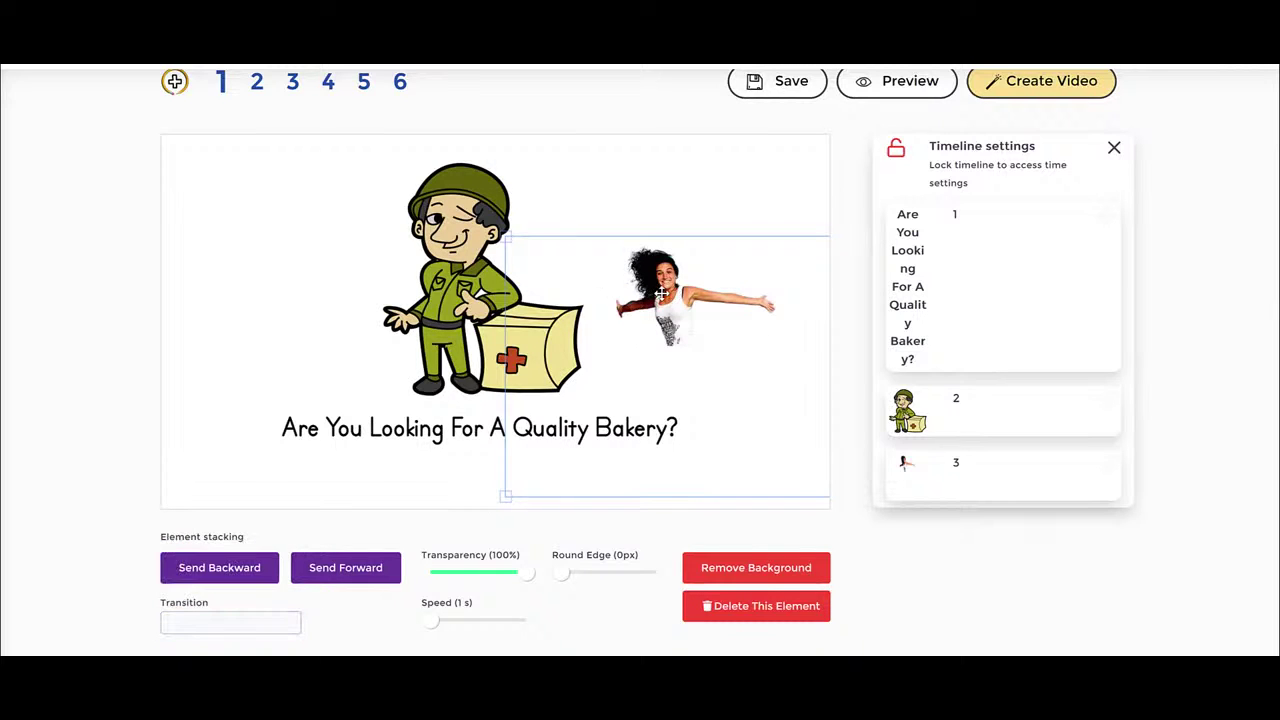
{"action": "left_click", "coordinate": [769, 608]}
Return to the library's Pixabay results for "happy" and view the couple-on-a-bicycle photo enlarged.
{"action": "left_click", "coordinate": [1056, 533]}
{"action": "left_click", "coordinate": [996, 378]}
{"action": "scroll", "coordinate": [1063, 520], "scroll_direction": "up", "scroll_amount": 5}
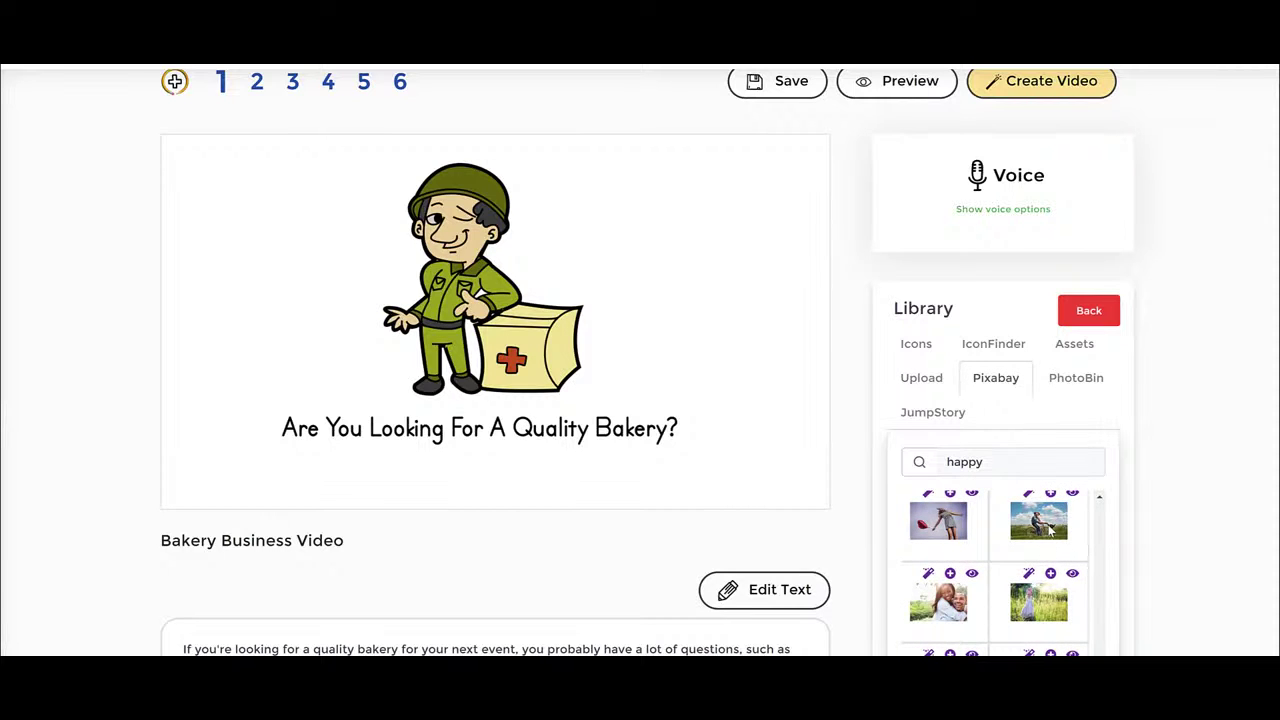
{"action": "left_click", "coordinate": [1040, 522]}
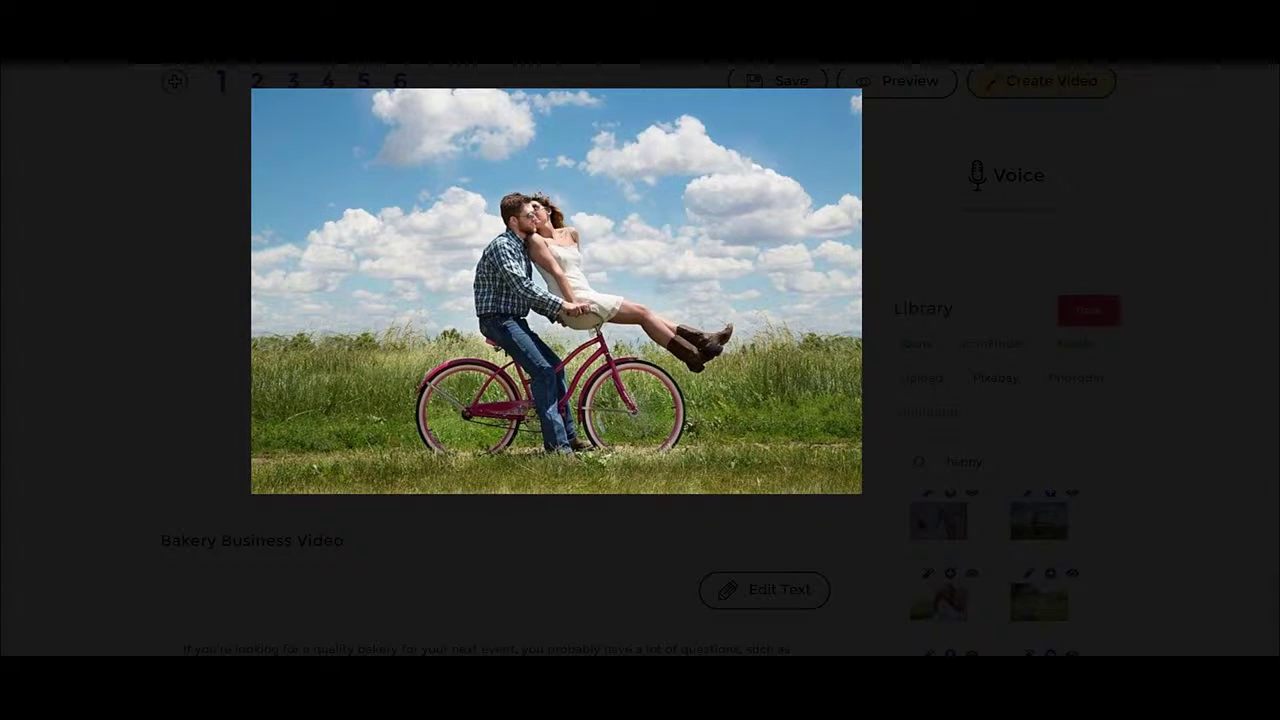
{"action": "left_click", "coordinate": [855, 102]}
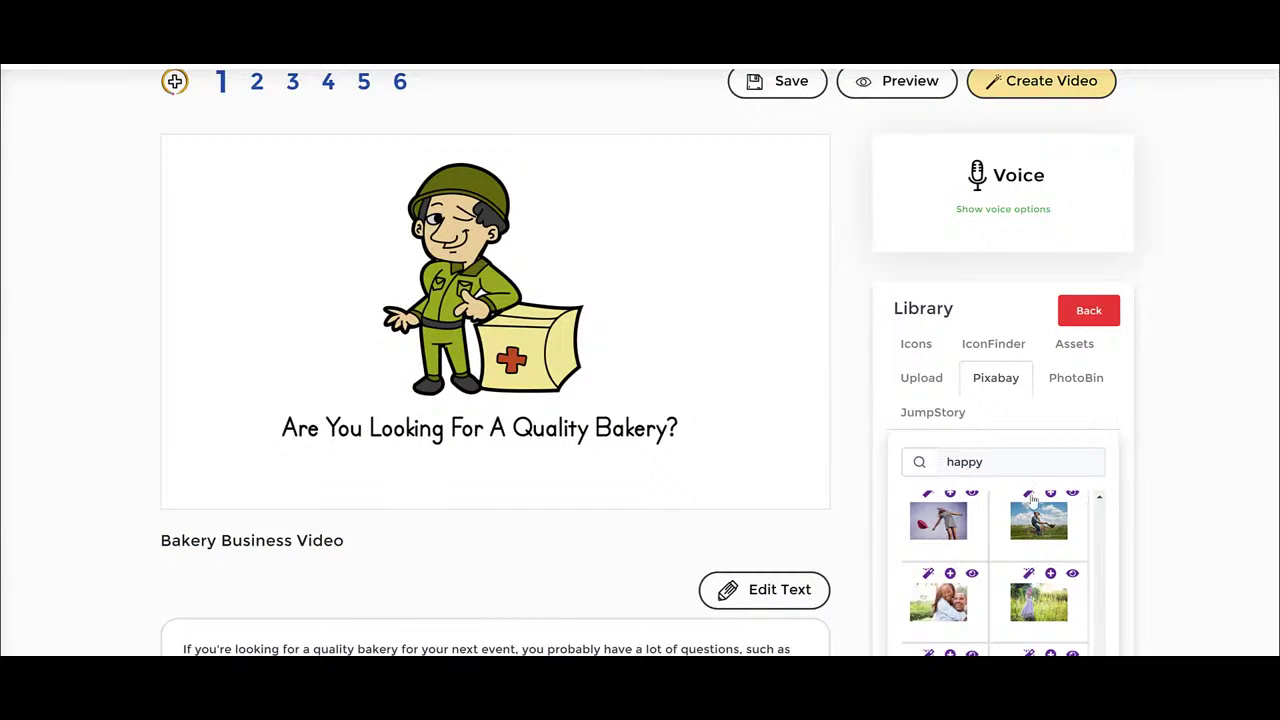
Convert the couple-on-a-bicycle photo to its color cartoon version on the slide and remove its background.
{"action": "scroll", "coordinate": [1036, 564], "scroll_direction": "up", "scroll_amount": 2}
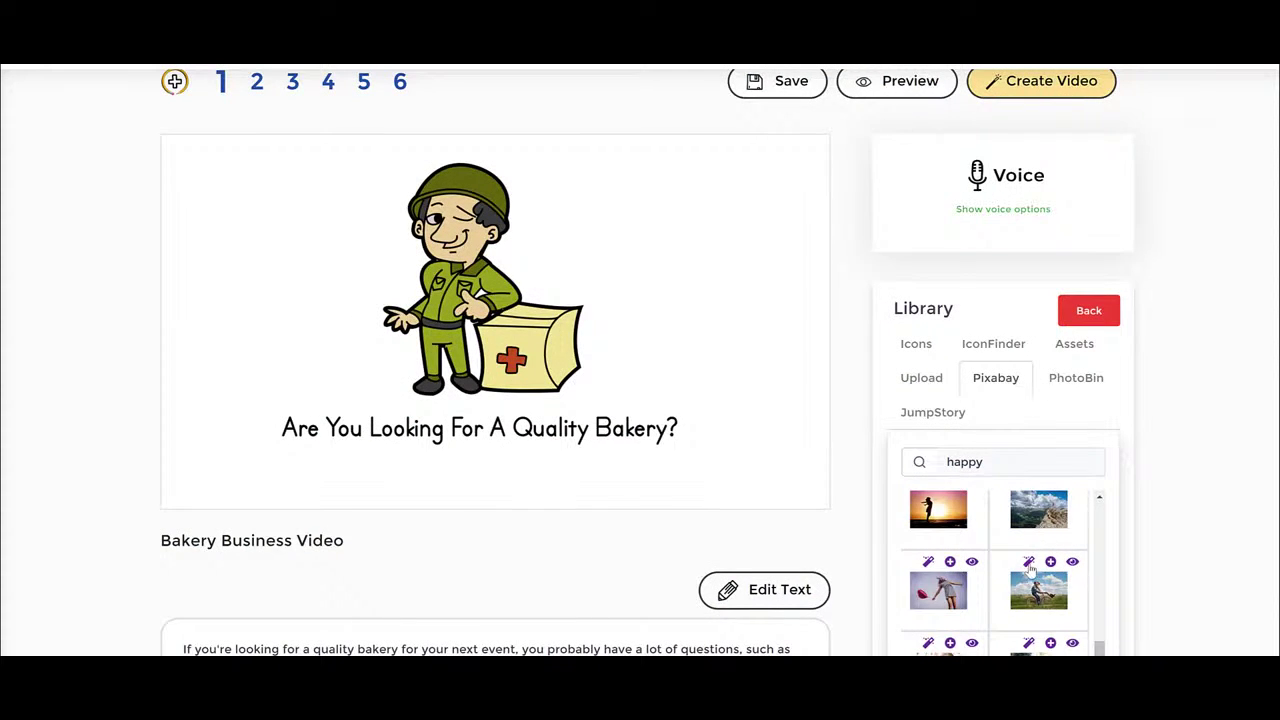
{"action": "left_click", "coordinate": [1029, 562]}
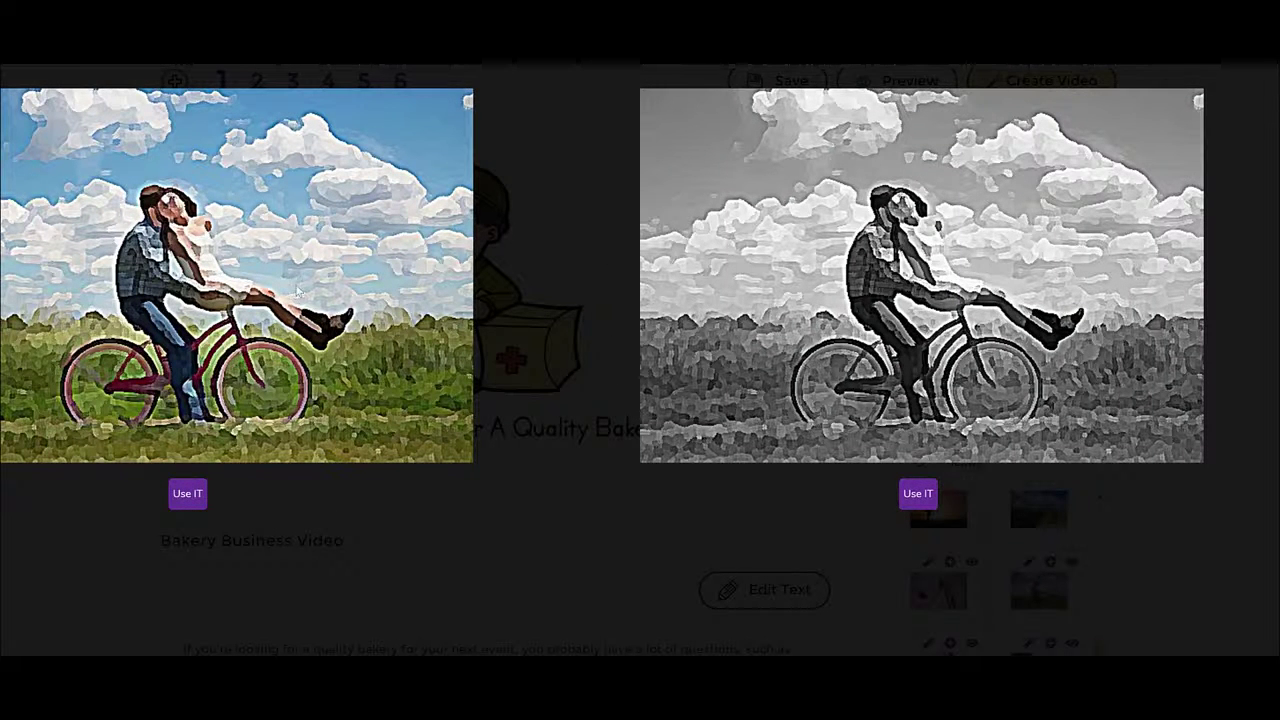
{"action": "left_click", "coordinate": [187, 497]}
{"action": "left_click", "coordinate": [441, 281]}
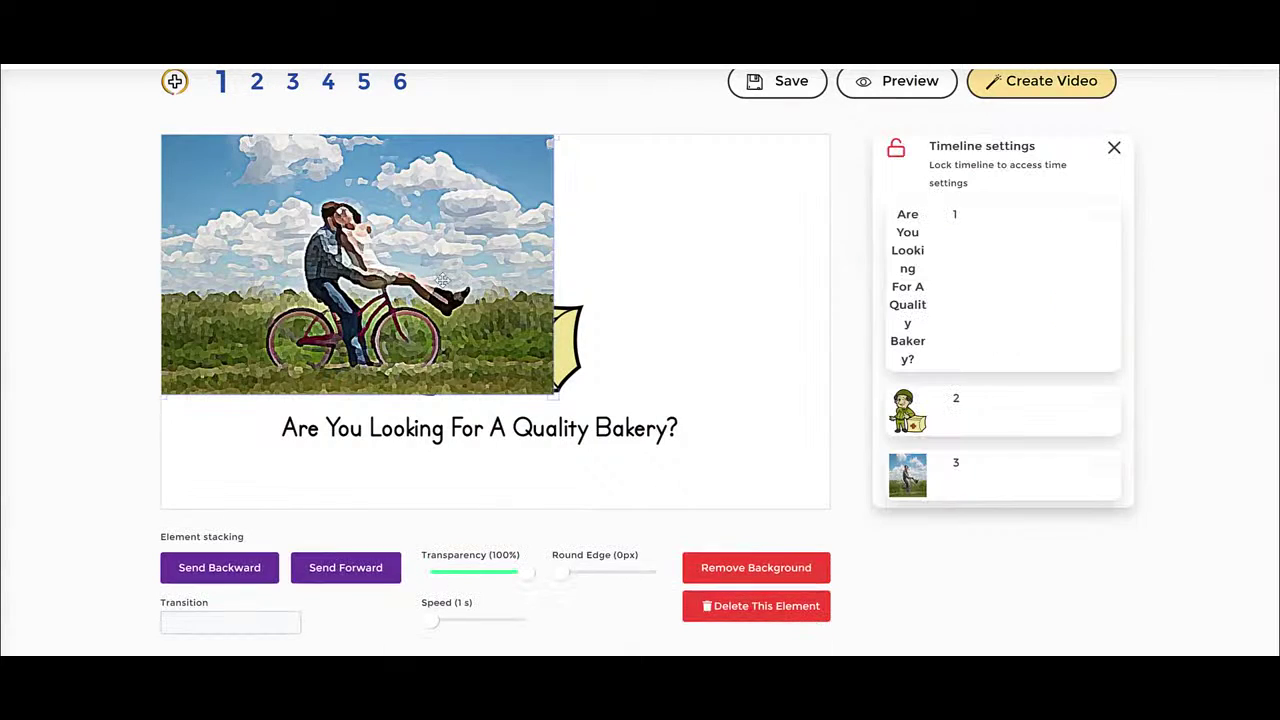
{"action": "left_click", "coordinate": [751, 568]}
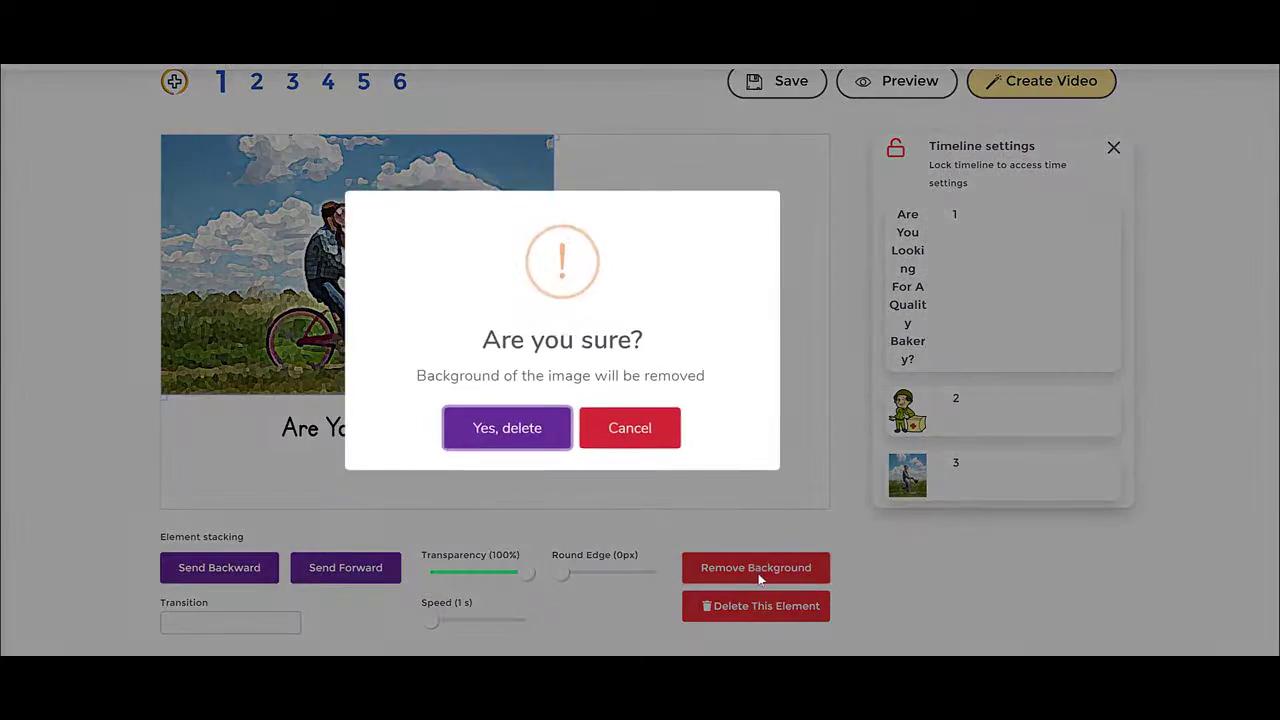
{"action": "left_click", "coordinate": [530, 445]}
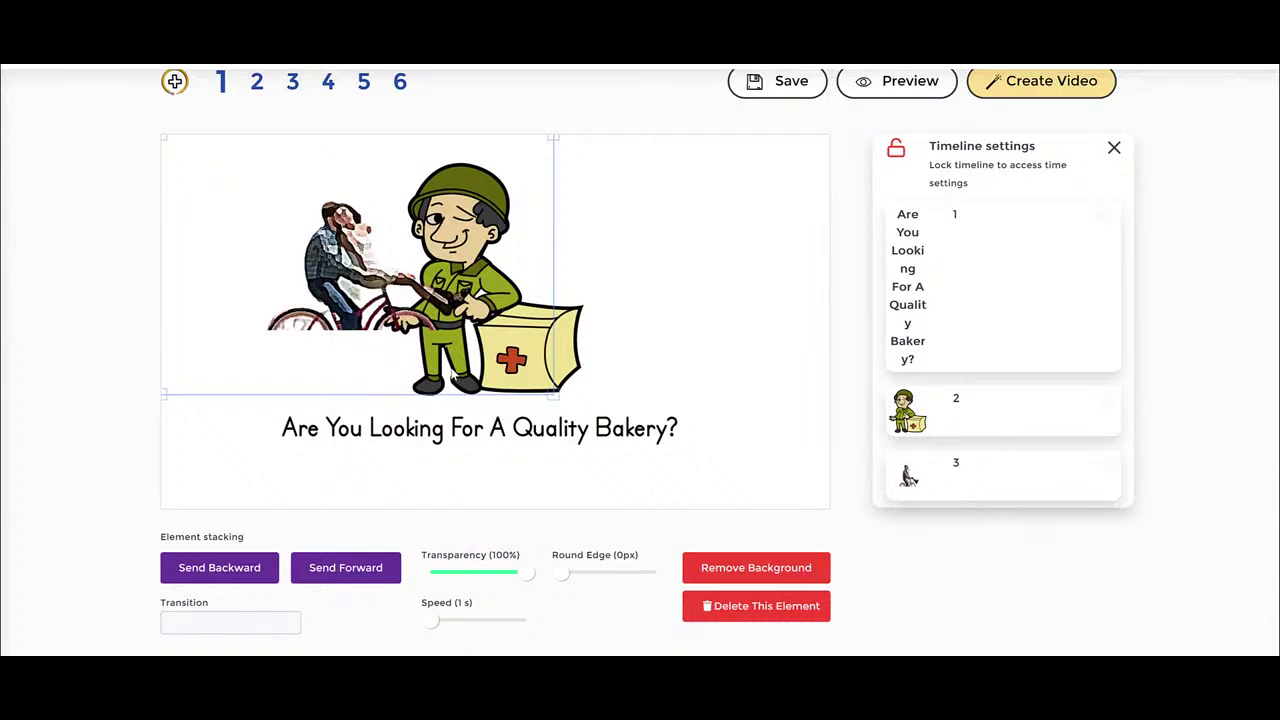
Arrange the bicycle couple on the slide's left half and the soldier on its right half above the headline.
{"action": "left_click_drag", "start_coordinate": [340, 240], "coordinate": [265, 234]}
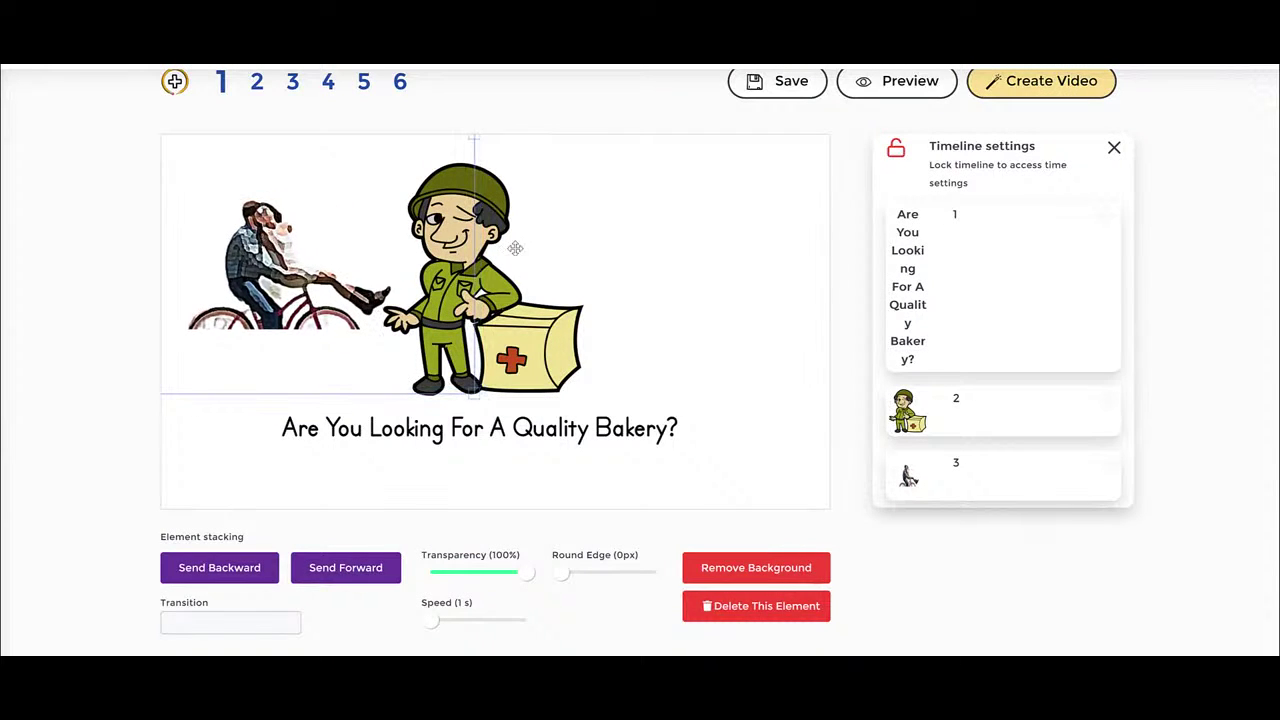
{"action": "left_click_drag", "start_coordinate": [516, 324], "coordinate": [684, 325]}
{"action": "left_click", "coordinate": [381, 290]}
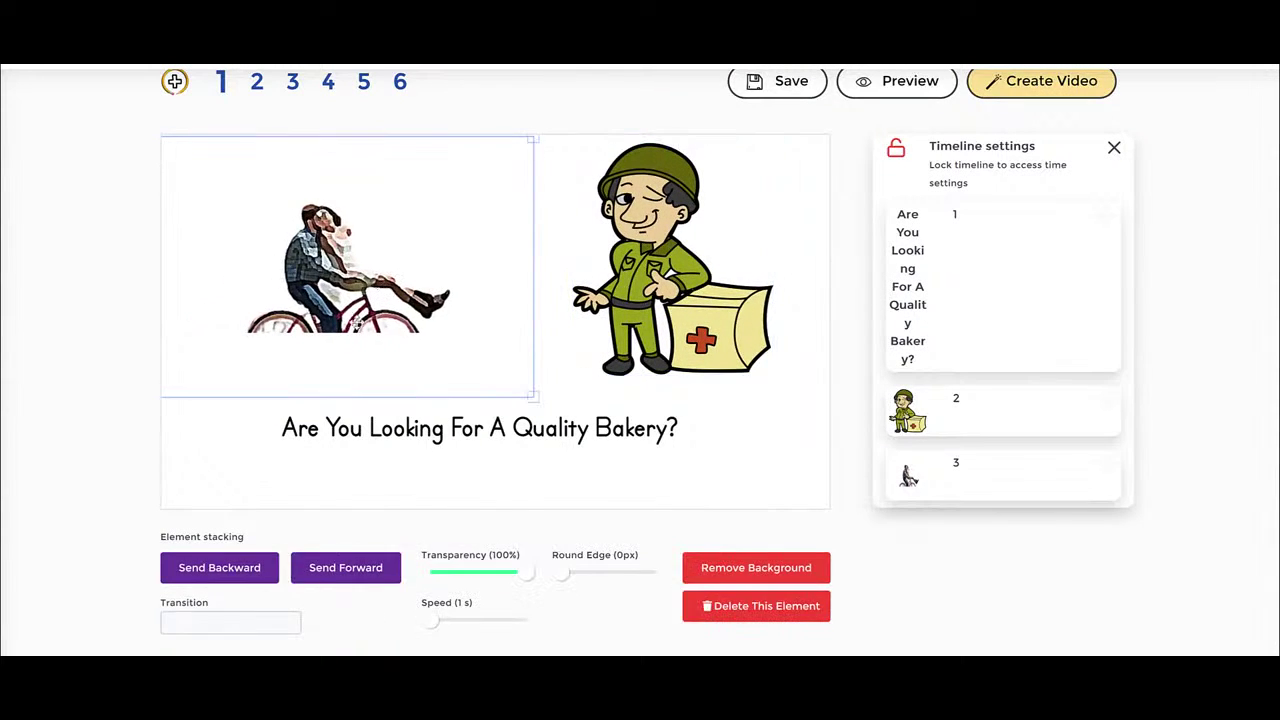
Set the bicycle couple's transition to "Slide from left" and make it the first element in the slide's timeline.
{"action": "left_click", "coordinate": [238, 627]}
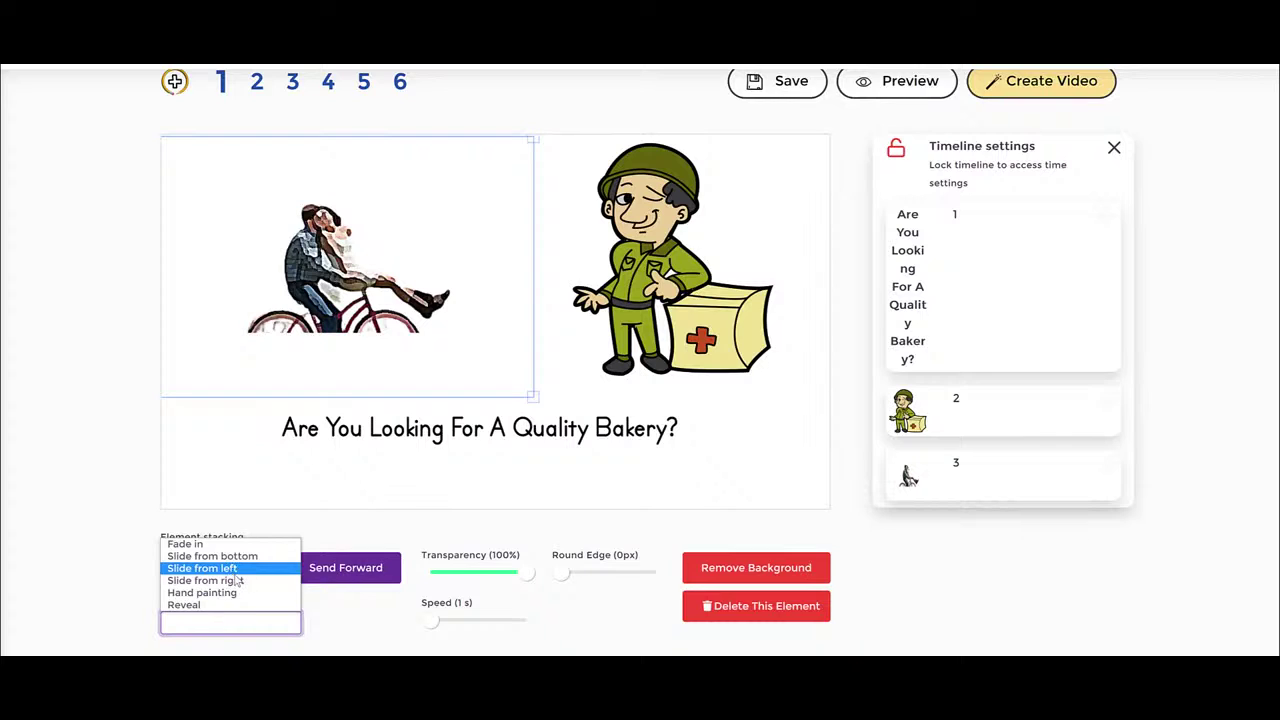
{"action": "left_click", "coordinate": [238, 568]}
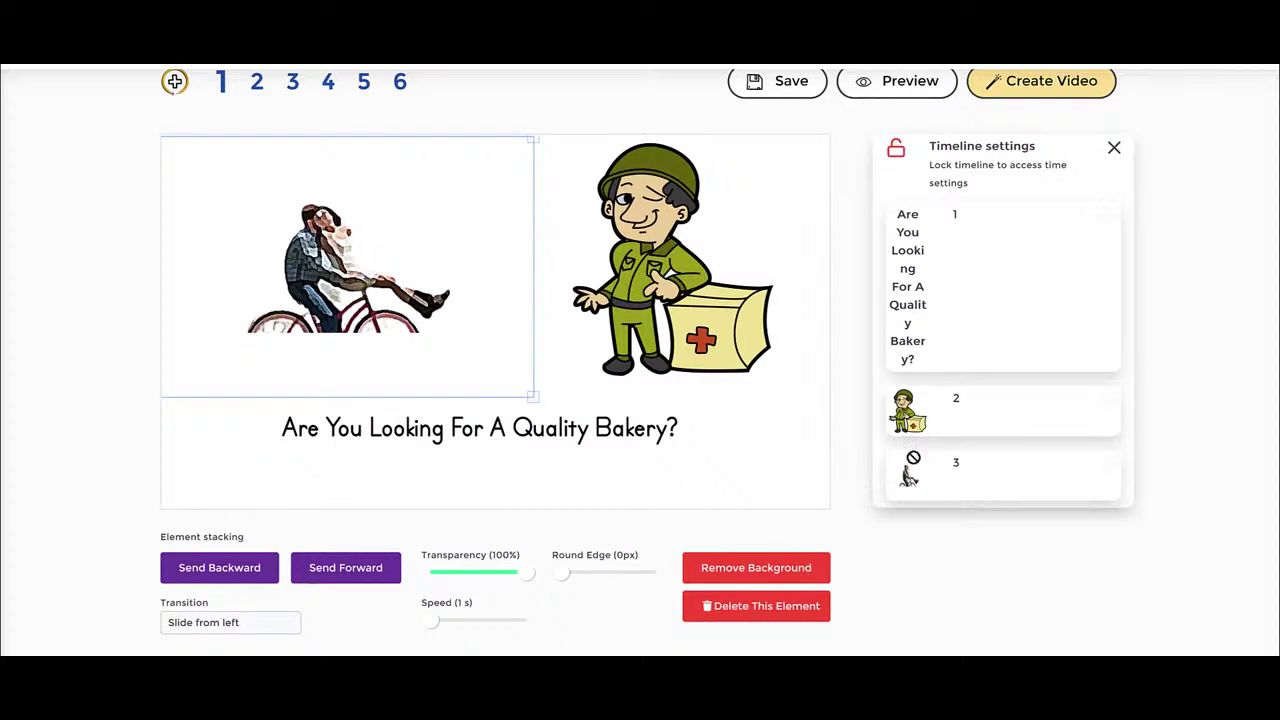
{"action": "left_click_drag", "start_coordinate": [908, 477], "coordinate": [910, 220]}
{"action": "left_click", "coordinate": [723, 463]}
{"action": "left_click", "coordinate": [357, 343]}
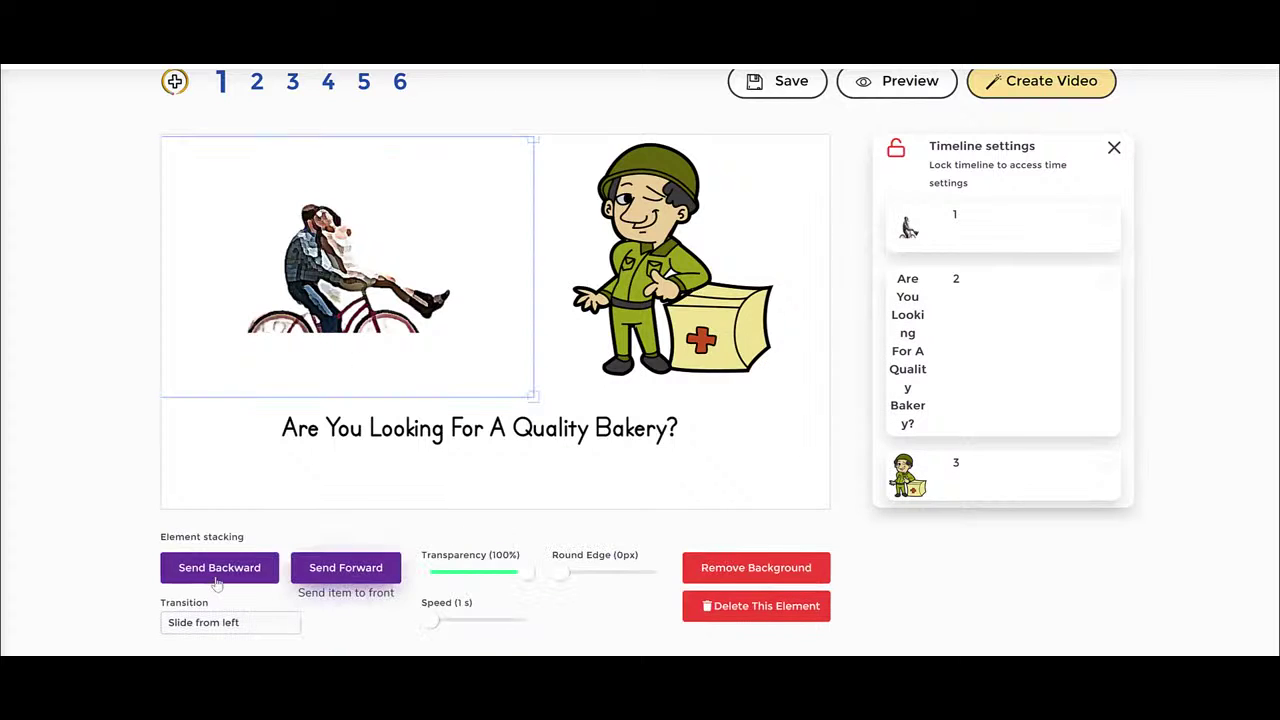
Delete the soldier image from the slide and center the bicycle couple above the headline.
{"action": "left_click", "coordinate": [660, 312]}
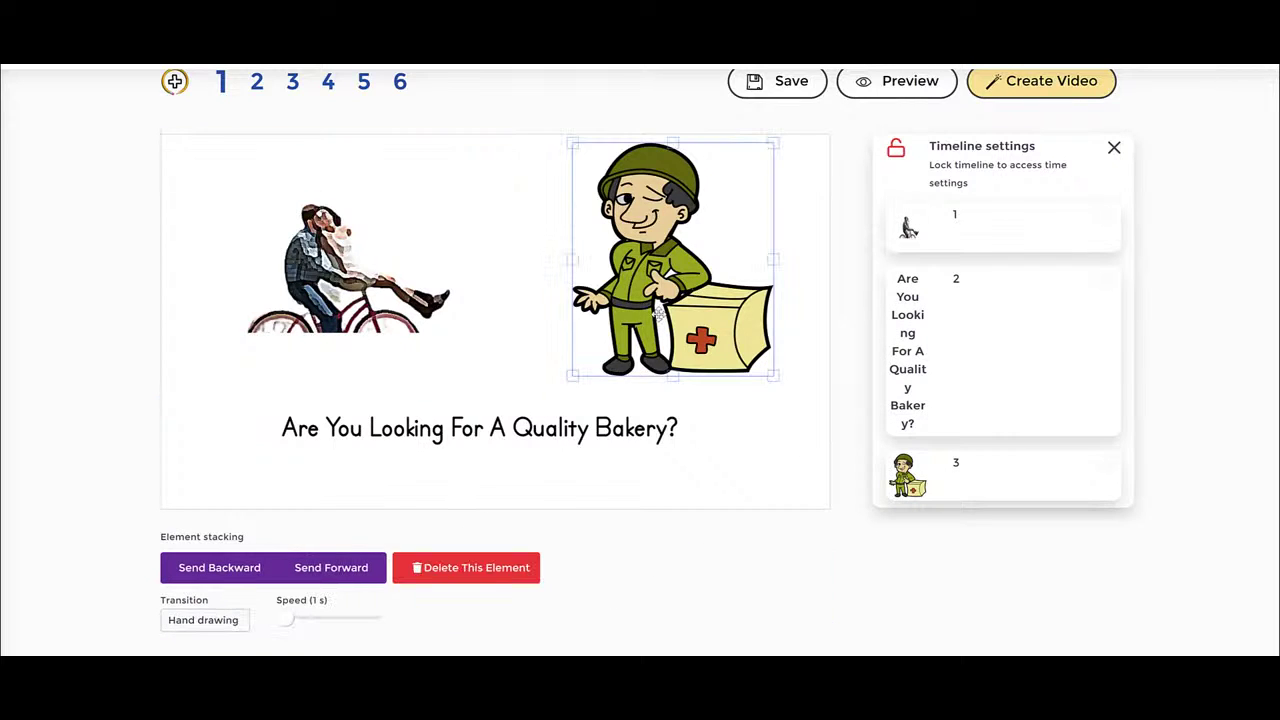
{"action": "left_click", "coordinate": [480, 568]}
{"action": "left_click_drag", "start_coordinate": [419, 263], "coordinate": [553, 263]}
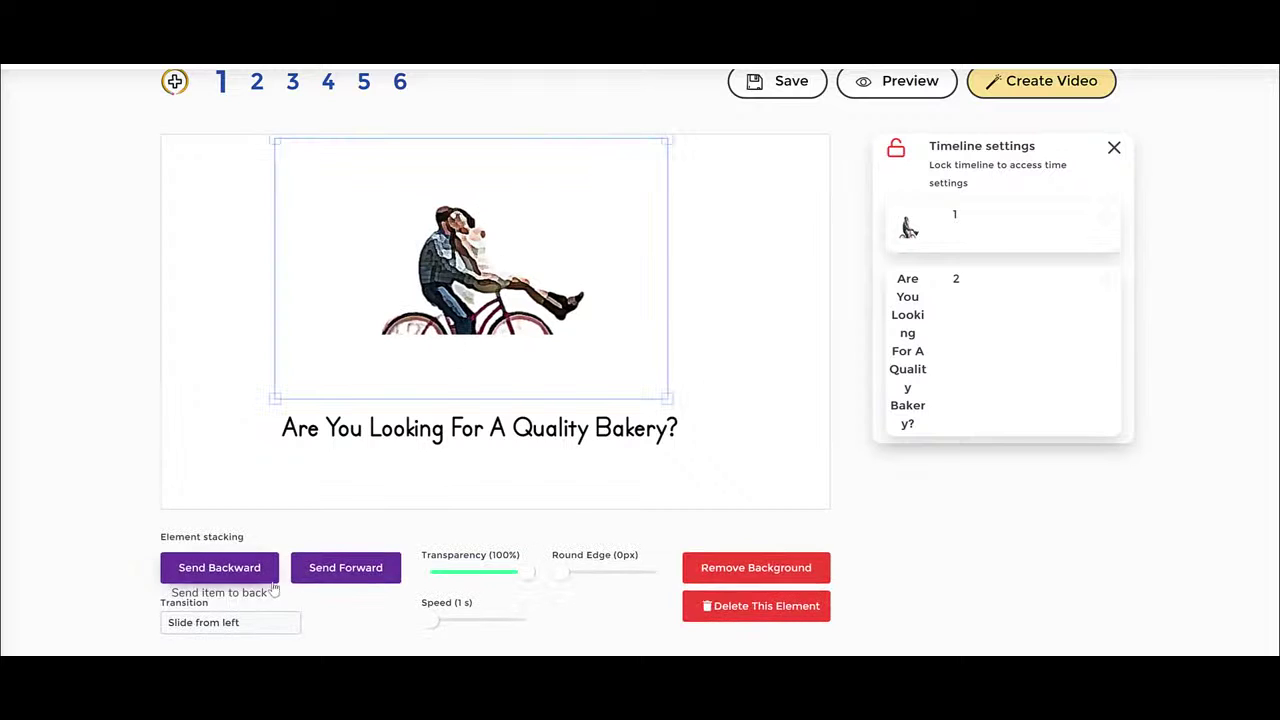
{"action": "left_click_drag", "start_coordinate": [490, 290], "coordinate": [476, 295]}
{"action": "left_click", "coordinate": [777, 257]}
Preview slide 1 with the bicycle couple's slide-in transition, and deselect the image on returning to the editor.
{"action": "left_click", "coordinate": [896, 81]}
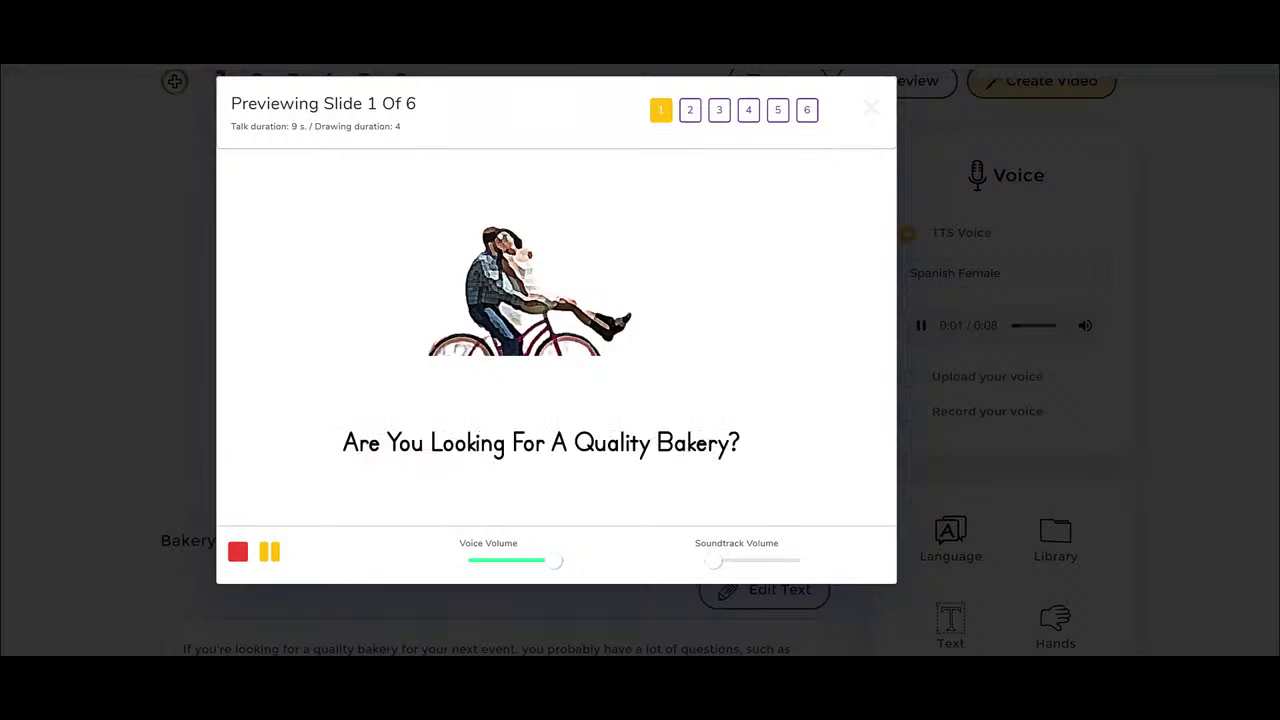
{"action": "left_click", "coordinate": [150, 325]}
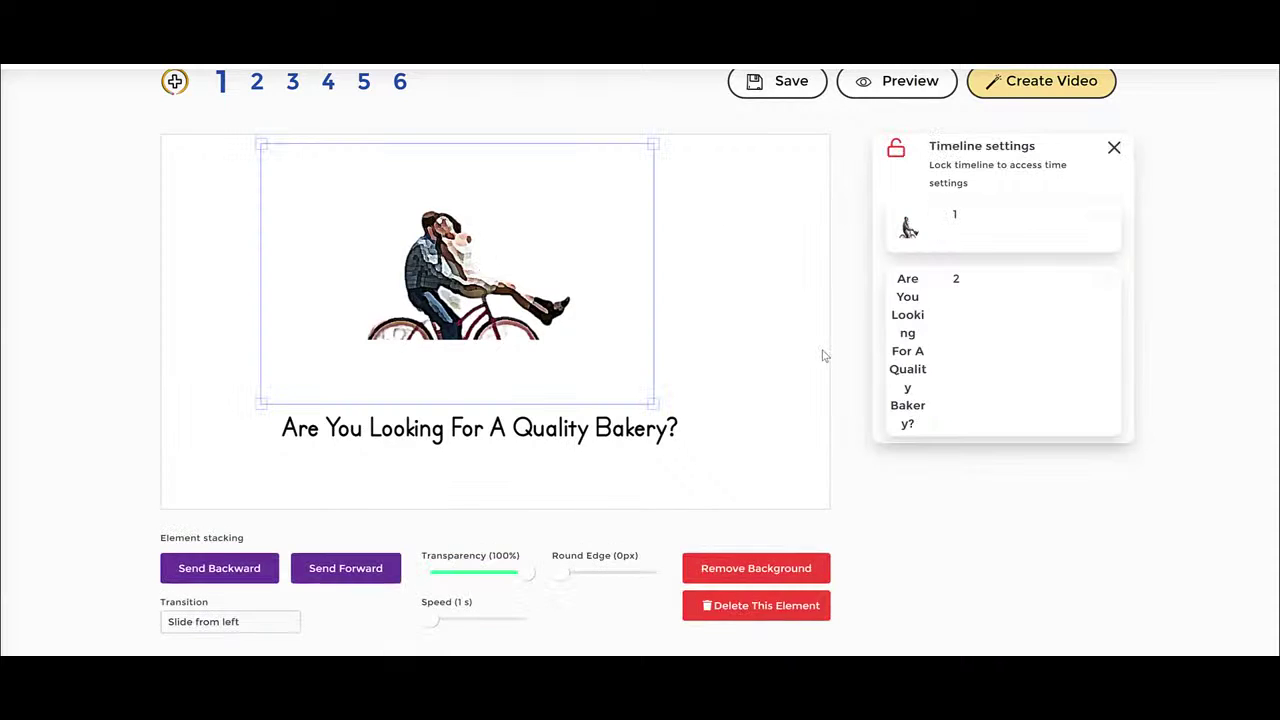
{"action": "left_click", "coordinate": [689, 303]}
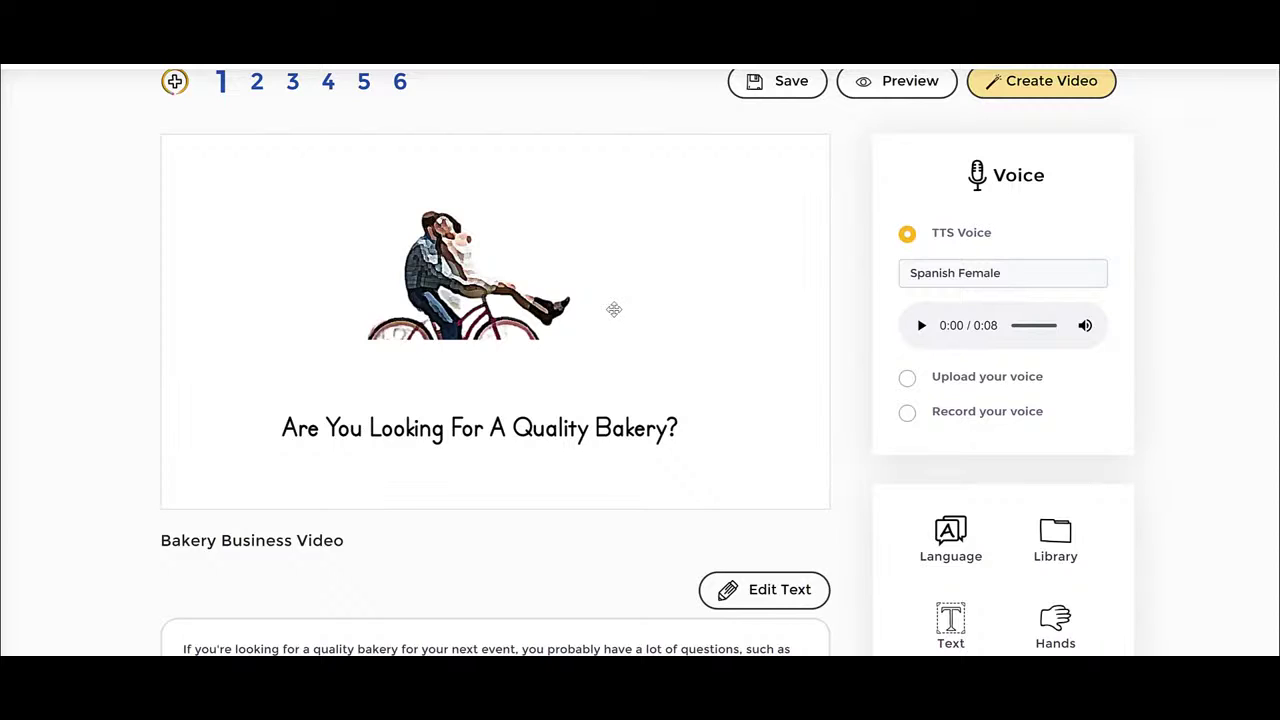
Browse the library's PhotoBin and JumpStory image sources, and search JumpStory for "bake".
{"action": "left_click", "coordinate": [1050, 545]}
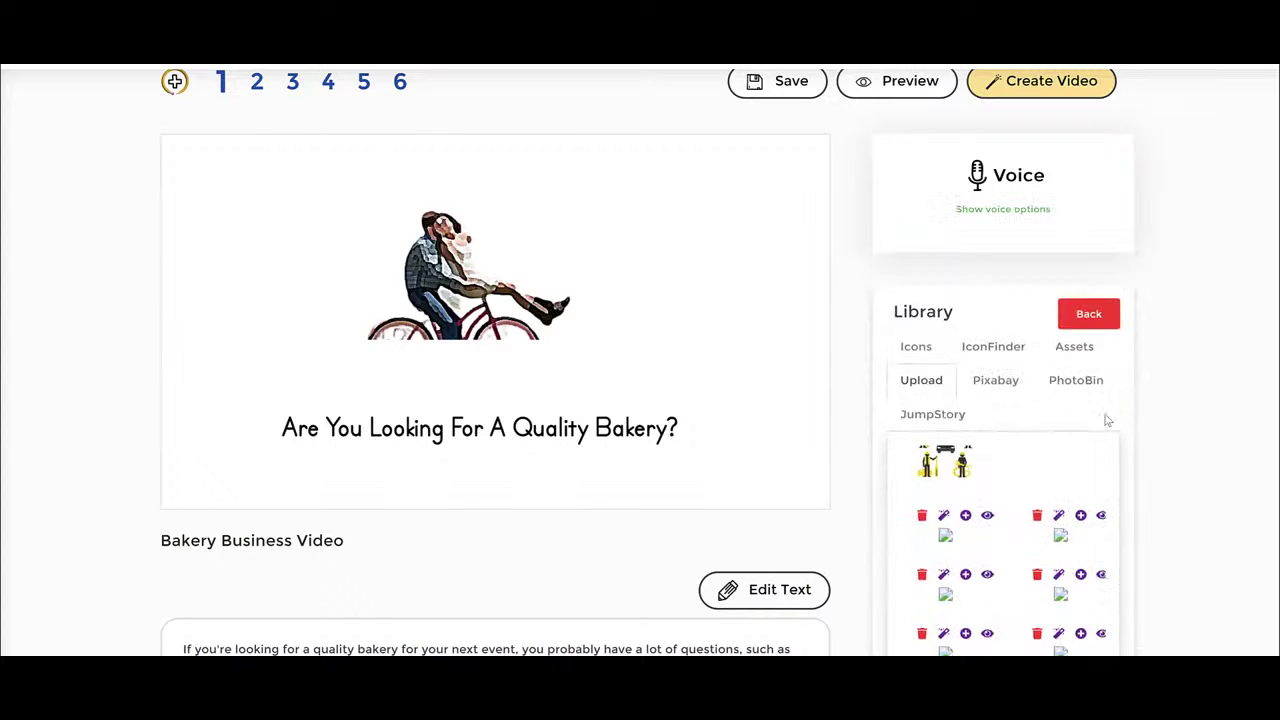
{"action": "left_click", "coordinate": [1042, 388]}
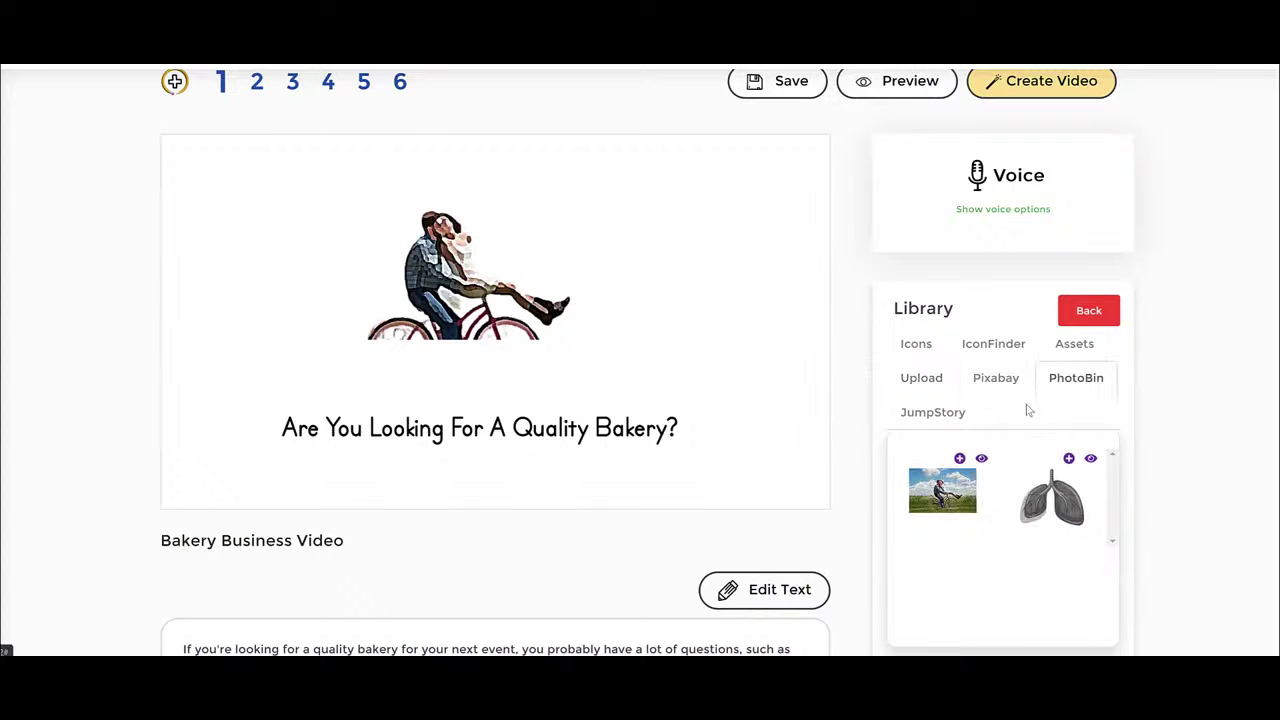
{"action": "left_click", "coordinate": [942, 414]}
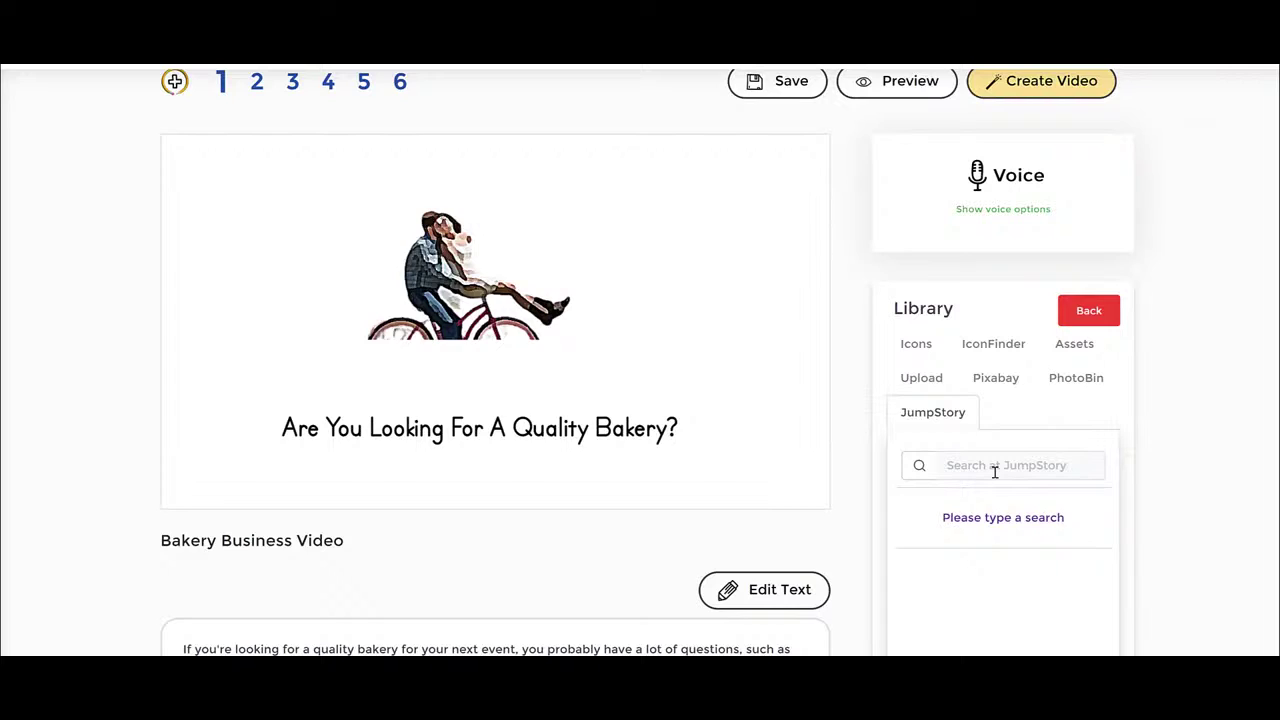
{"action": "left_click", "coordinate": [995, 464]}
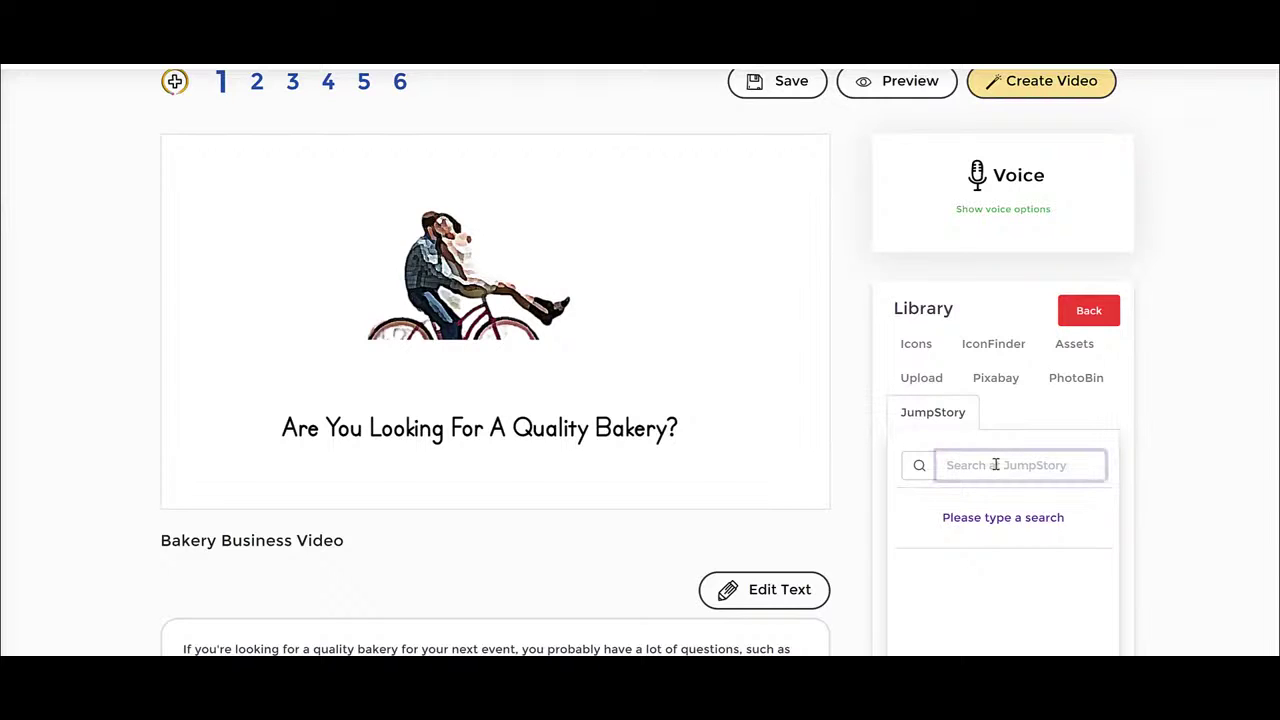
{"action": "type", "text": "bake"}
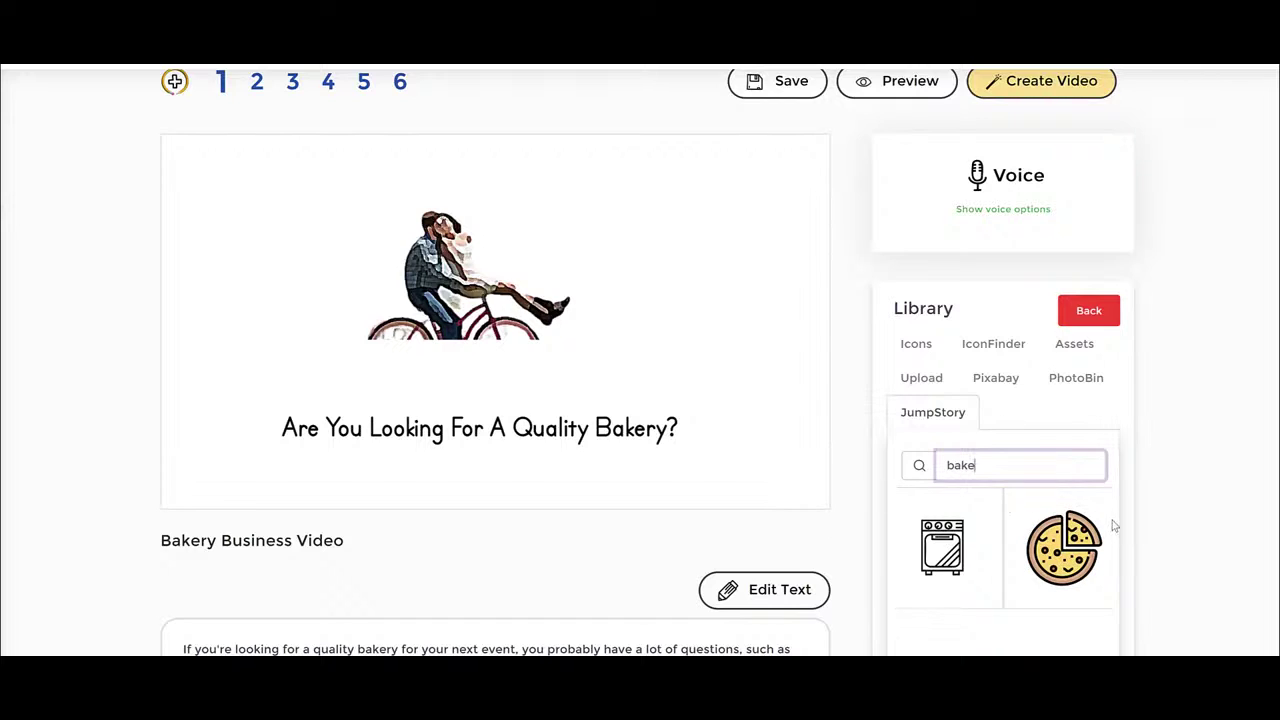
Search JumpStory for "business" and replace the bicycle couple with the icons of a dark-haired girl and a brown box with a chess rook.
{"action": "scroll", "coordinate": [1113, 525], "scroll_direction": "down", "scroll_amount": 1}
{"action": "key", "text": "ctrl+a"}
{"action": "key", "text": "BackSpace"}
{"action": "type", "text": "business"}
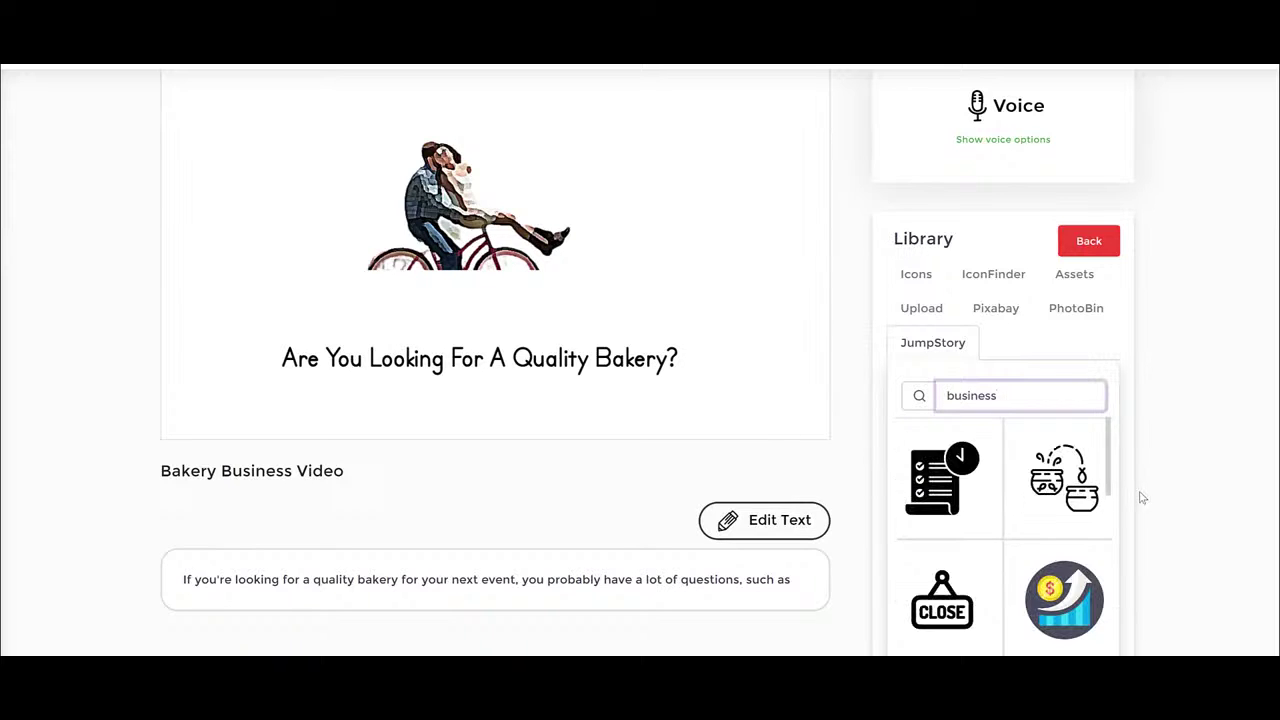
{"action": "scroll", "coordinate": [1073, 494], "scroll_direction": "down", "scroll_amount": 2}
{"action": "scroll", "coordinate": [1073, 494], "scroll_direction": "down", "scroll_amount": 2}
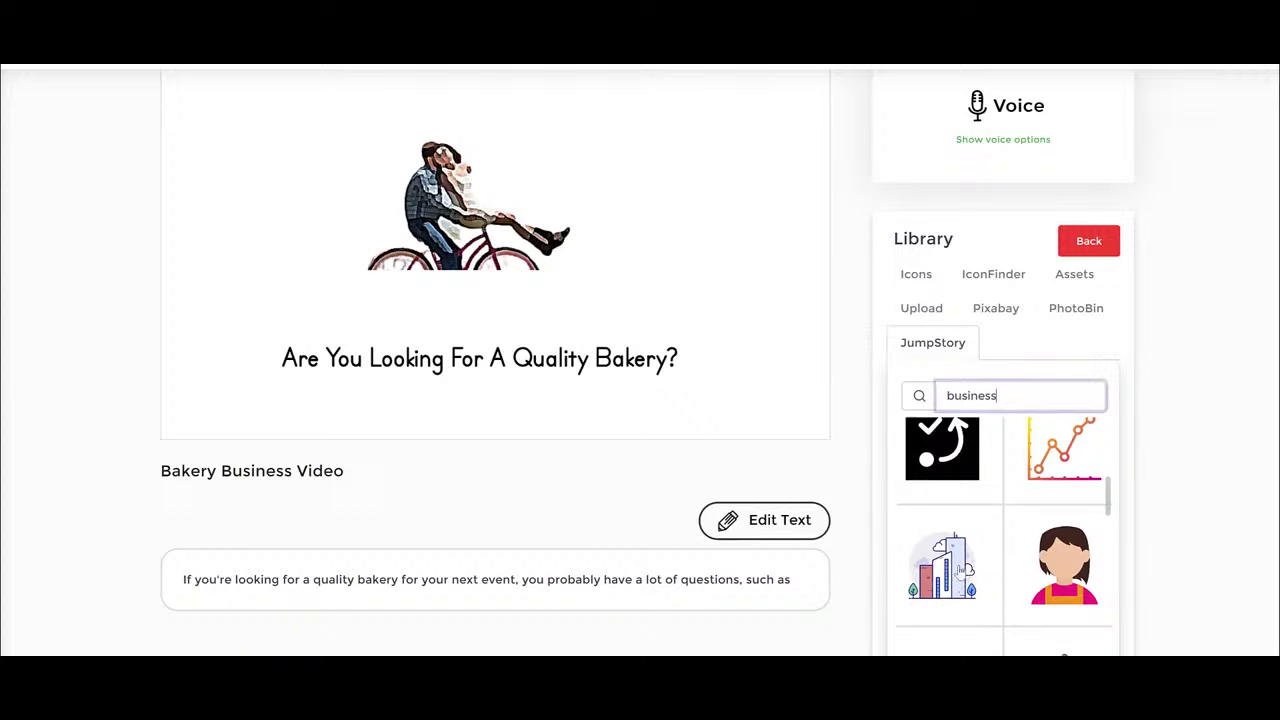
{"action": "left_click", "coordinate": [1073, 567]}
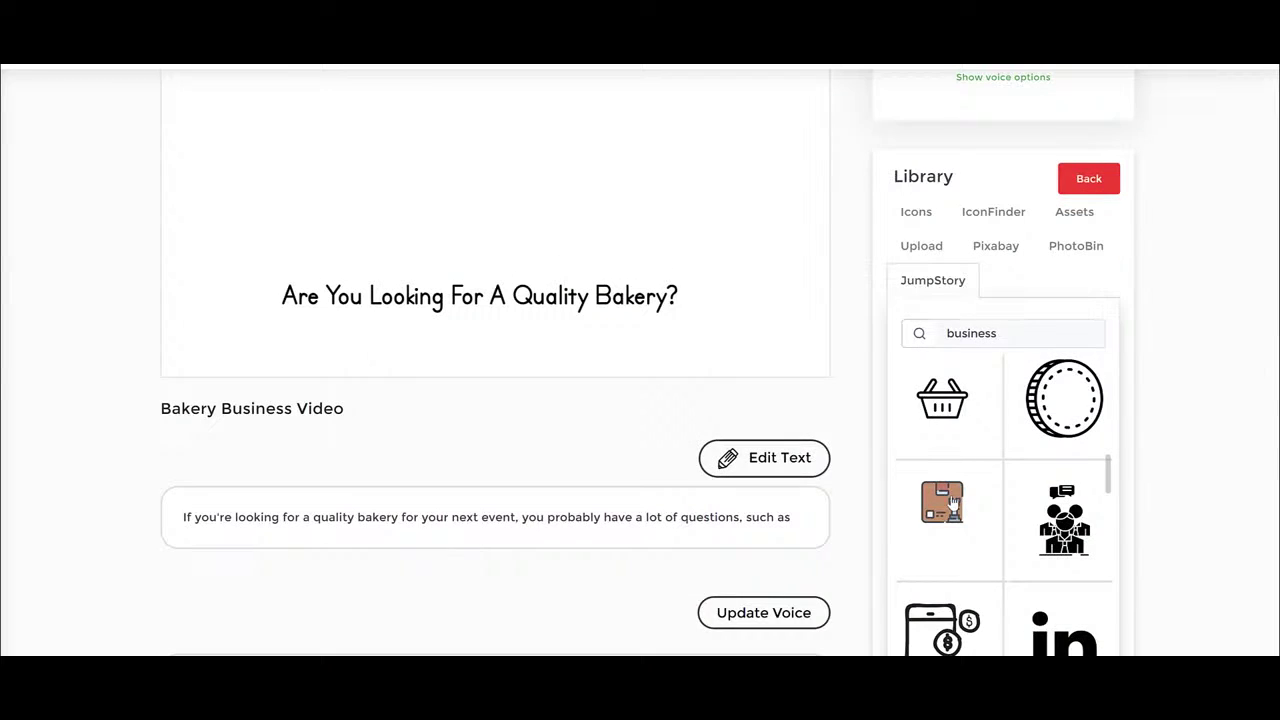
{"action": "left_click", "coordinate": [953, 503]}
{"action": "scroll", "coordinate": [1050, 486], "scroll_direction": "up", "scroll_amount": 10}
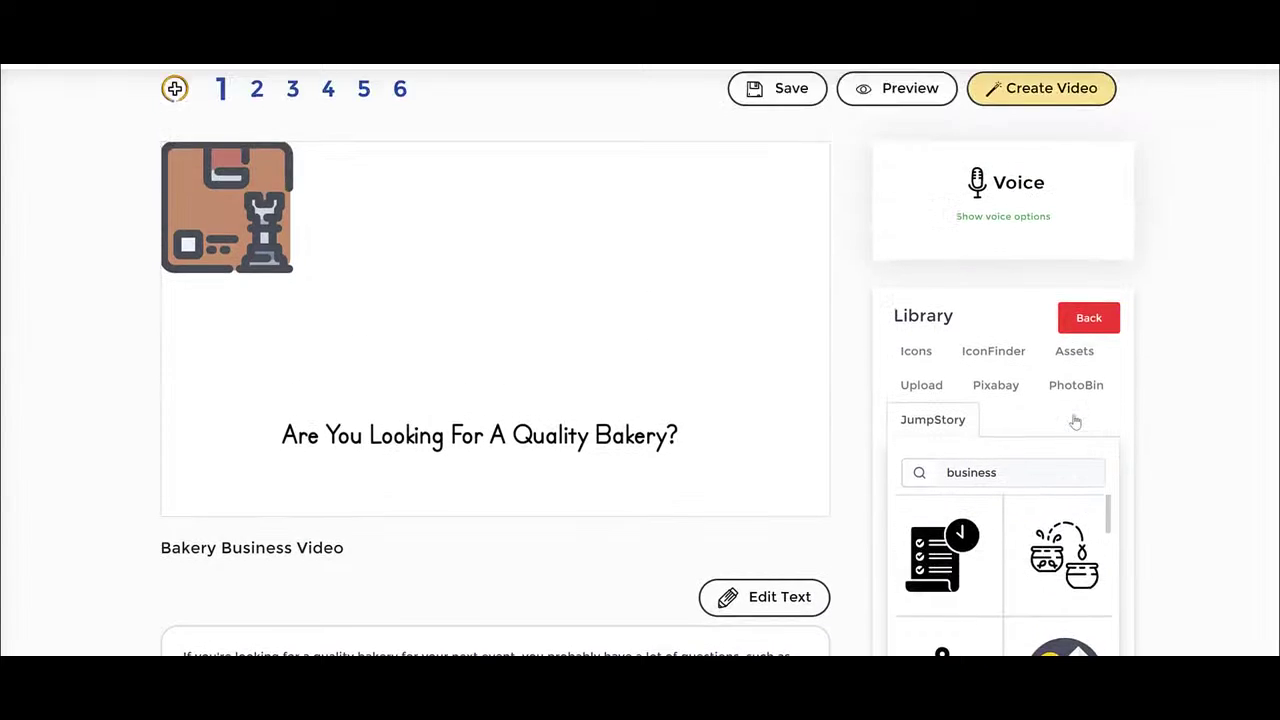
{"action": "scroll", "coordinate": [1075, 430], "scroll_direction": "down", "scroll_amount": 5}
{"action": "scroll", "coordinate": [588, 252], "scroll_direction": "up", "scroll_amount": 6}
Enlarge both icons and arrange them above the headline, with the box on the slide's left half and the girl on its right half.
{"action": "left_click_drag", "start_coordinate": [226, 277], "coordinate": [620, 300]}
{"action": "left_click_drag", "start_coordinate": [172, 273], "coordinate": [278, 311]}
{"action": "left_click_drag", "start_coordinate": [627, 309], "coordinate": [652, 316]}
{"action": "left_click_drag", "start_coordinate": [706, 368], "coordinate": [771, 429]}
{"action": "left_click", "coordinate": [330, 357]}
{"action": "left_click_drag", "start_coordinate": [401, 384], "coordinate": [452, 432]}
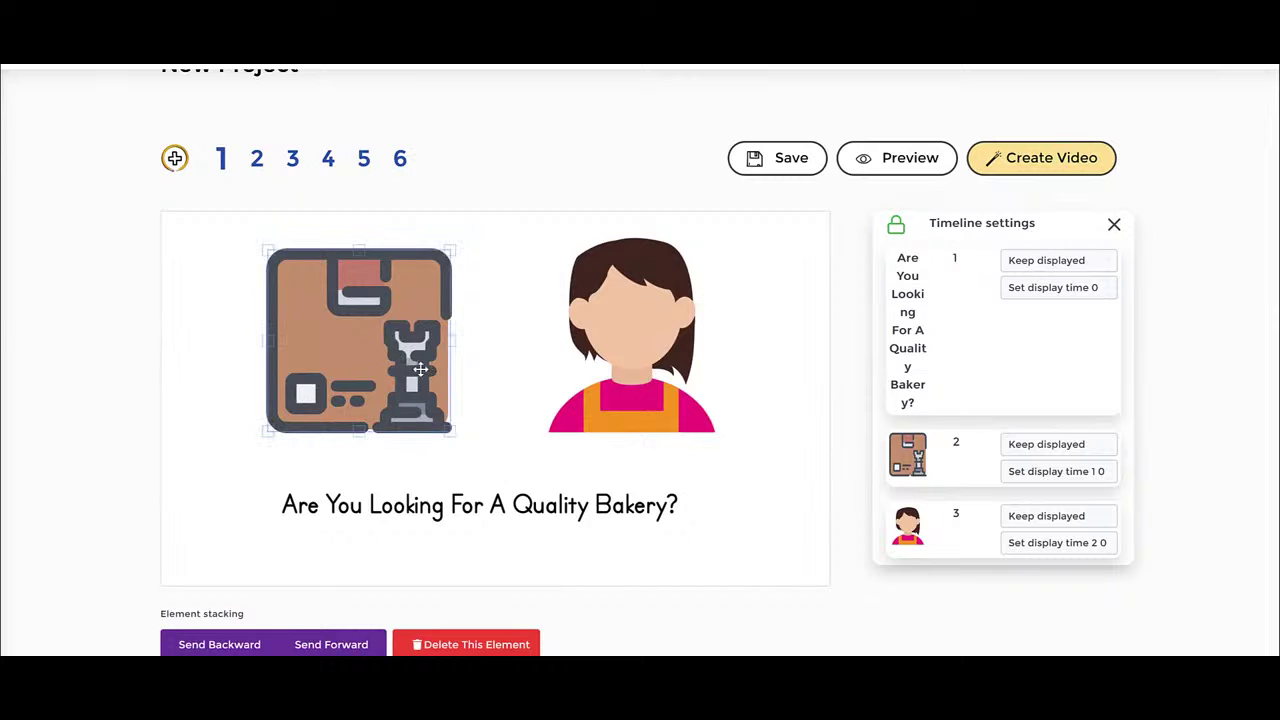
{"action": "left_click", "coordinate": [474, 400]}
{"action": "scroll", "coordinate": [630, 281], "scroll_direction": "down", "scroll_amount": 3}
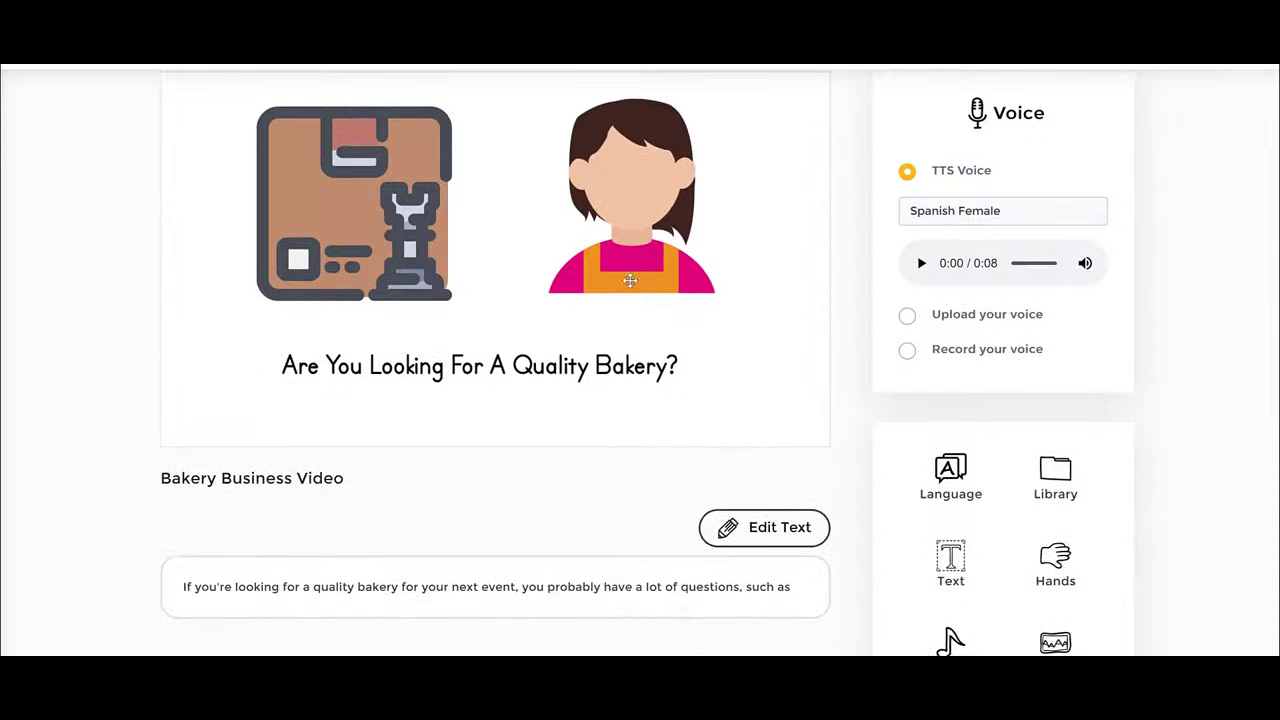
Raise the animation speed setting of the girl and the box, and choose the Hand drawing transition for the box.
{"action": "left_click", "coordinate": [676, 255]}
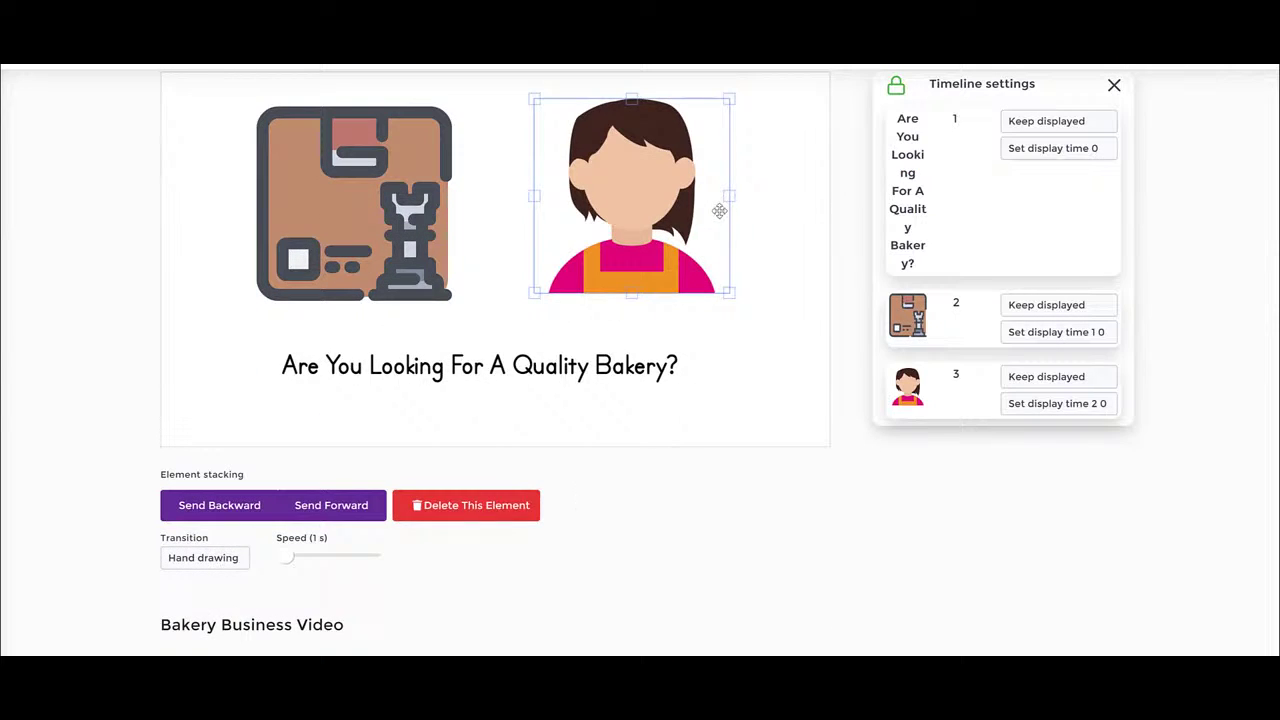
{"action": "left_click_drag", "start_coordinate": [285, 563], "coordinate": [309, 563]}
{"action": "left_click", "coordinate": [217, 555]}
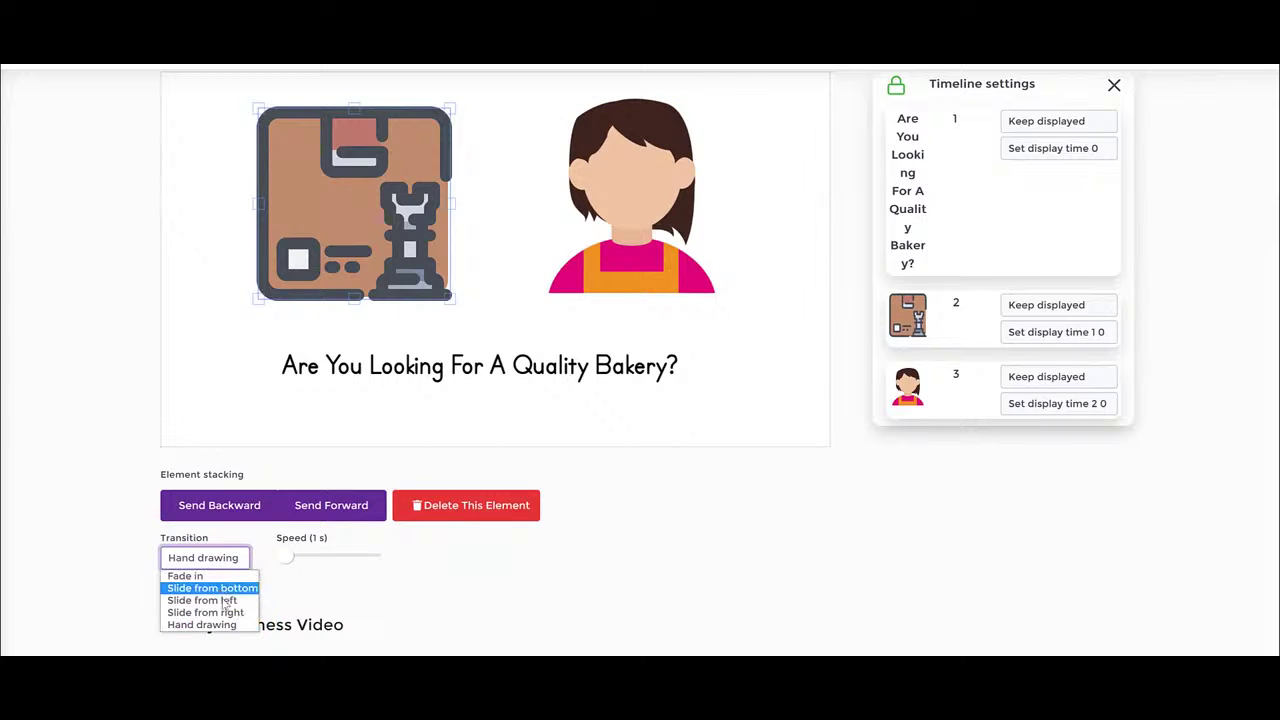
{"action": "left_click", "coordinate": [230, 628]}
{"action": "left_click", "coordinate": [293, 590]}
{"action": "left_click_drag", "start_coordinate": [288, 556], "coordinate": [313, 567]}
{"action": "left_click", "coordinate": [560, 425]}
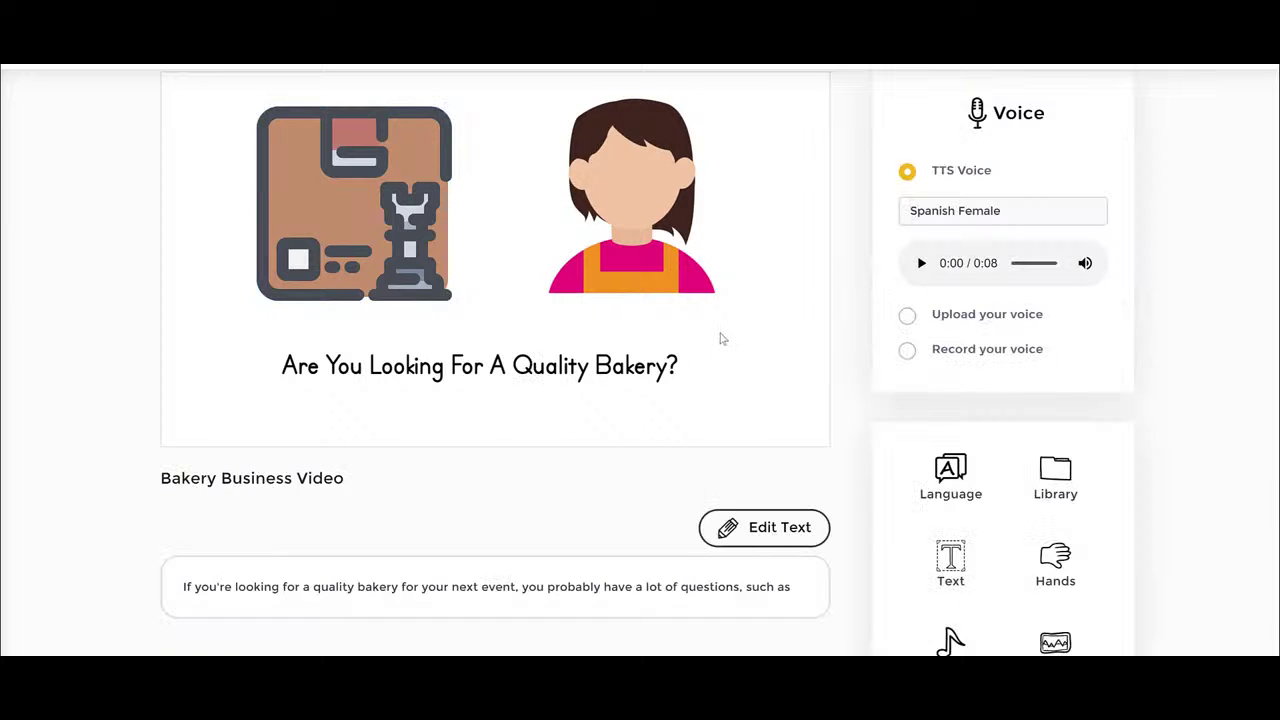
Check the text-to-speech voices offered for Spanish, and change the project's speech language to English.
{"action": "scroll", "coordinate": [720, 337], "scroll_direction": "up", "scroll_amount": 1}
{"action": "scroll", "coordinate": [977, 447], "scroll_direction": "down", "scroll_amount": 2}
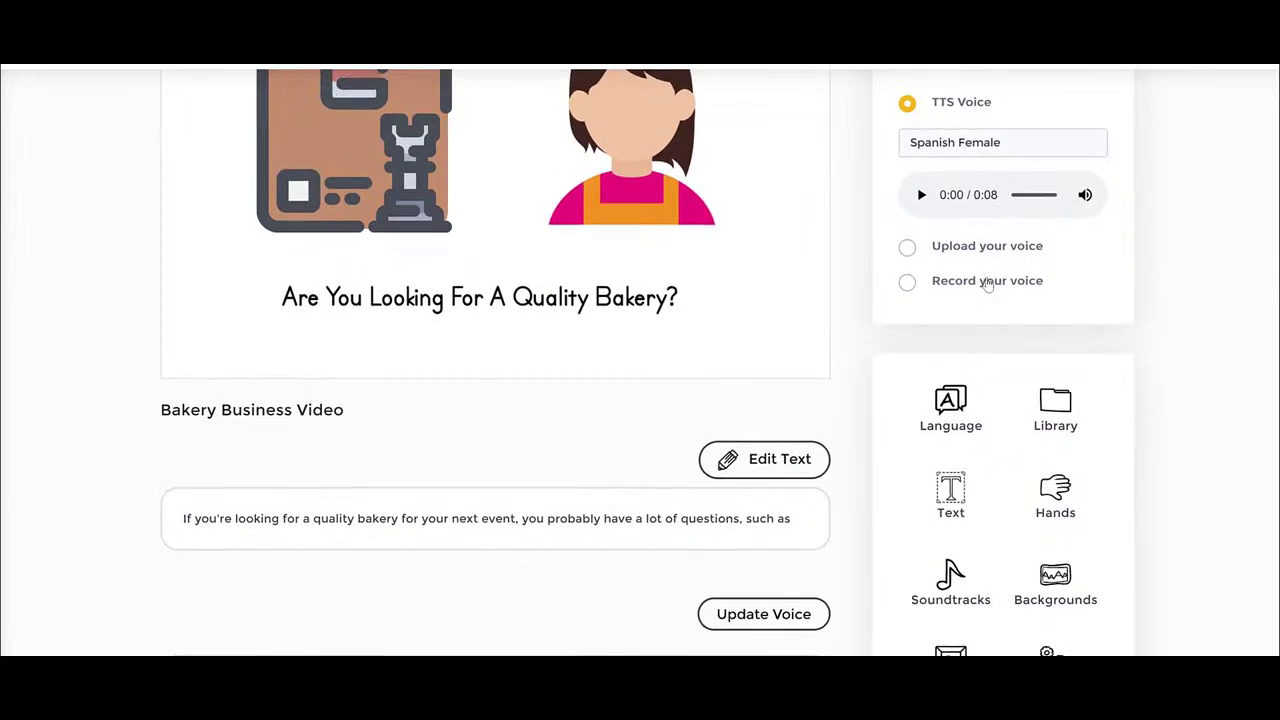
{"action": "scroll", "coordinate": [984, 280], "scroll_direction": "up", "scroll_amount": 1}
{"action": "left_click", "coordinate": [970, 211]}
{"action": "left_click", "coordinate": [967, 247]}
{"action": "scroll", "coordinate": [951, 430], "scroll_direction": "down", "scroll_amount": 1}
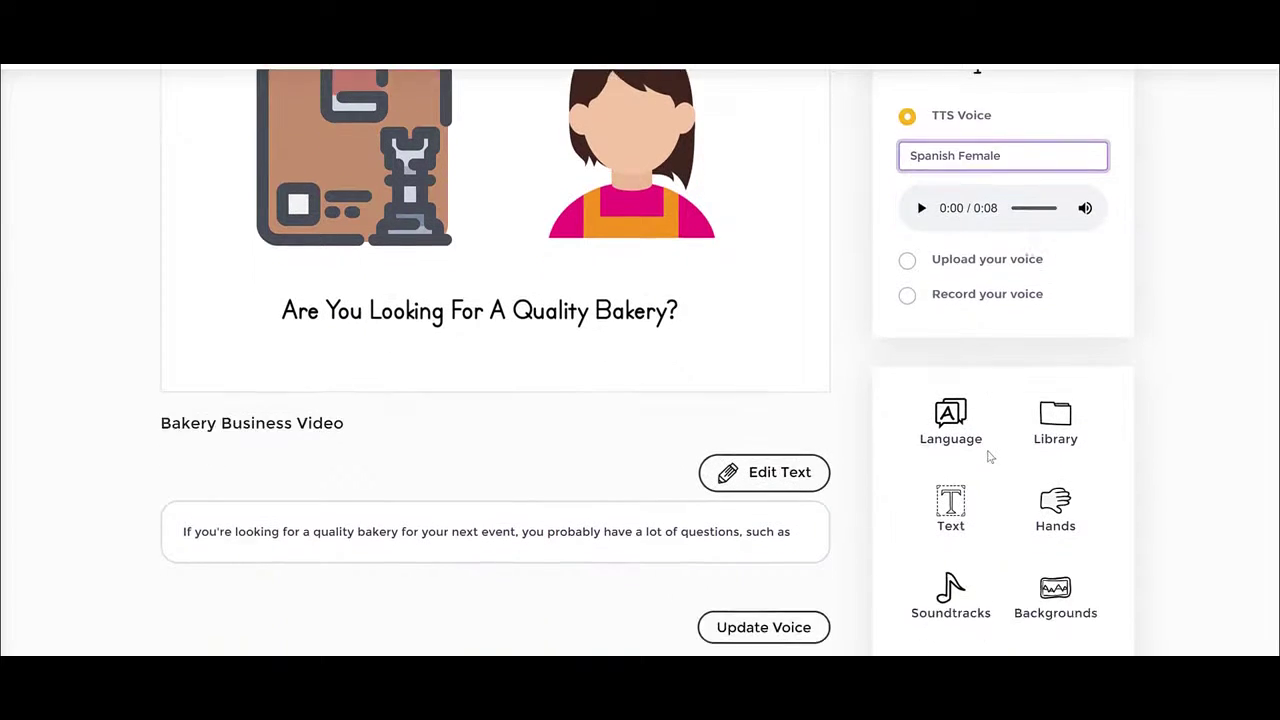
{"action": "left_click", "coordinate": [951, 435]}
{"action": "left_click", "coordinate": [468, 136]}
{"action": "scroll", "coordinate": [474, 222], "scroll_direction": "up", "scroll_amount": 5}
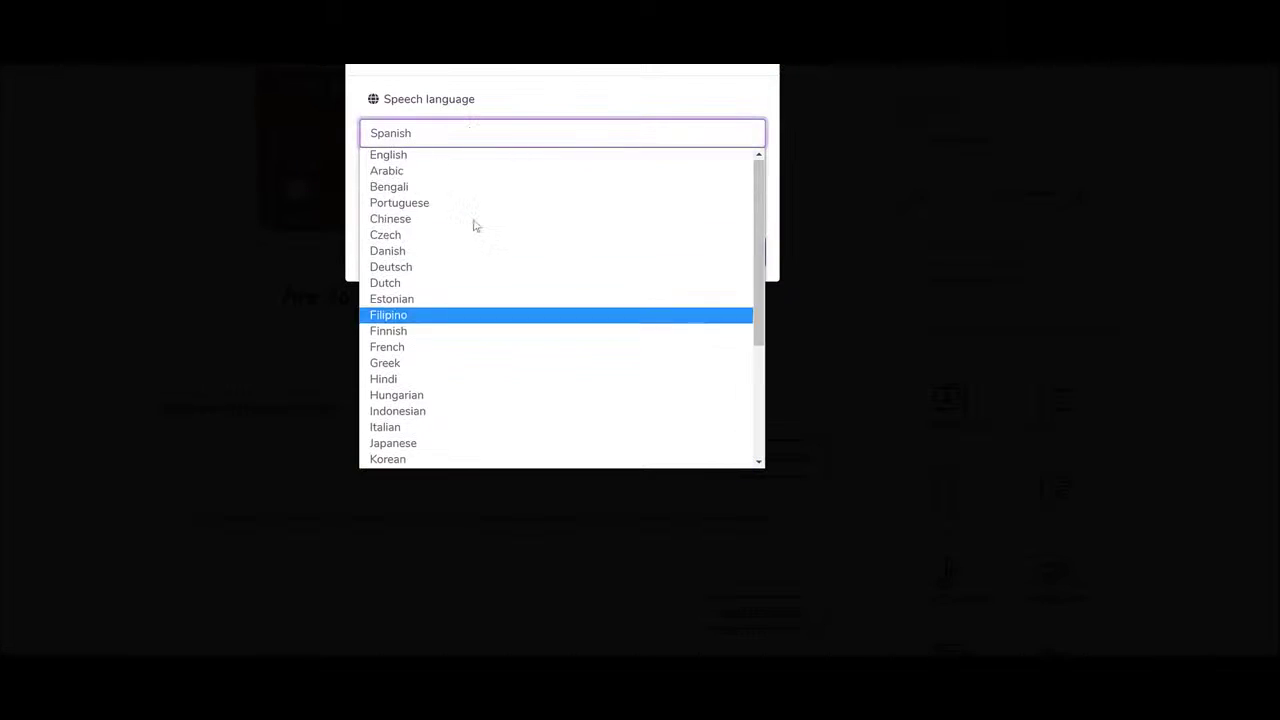
{"action": "left_click", "coordinate": [418, 156]}
{"action": "left_click", "coordinate": [740, 258]}
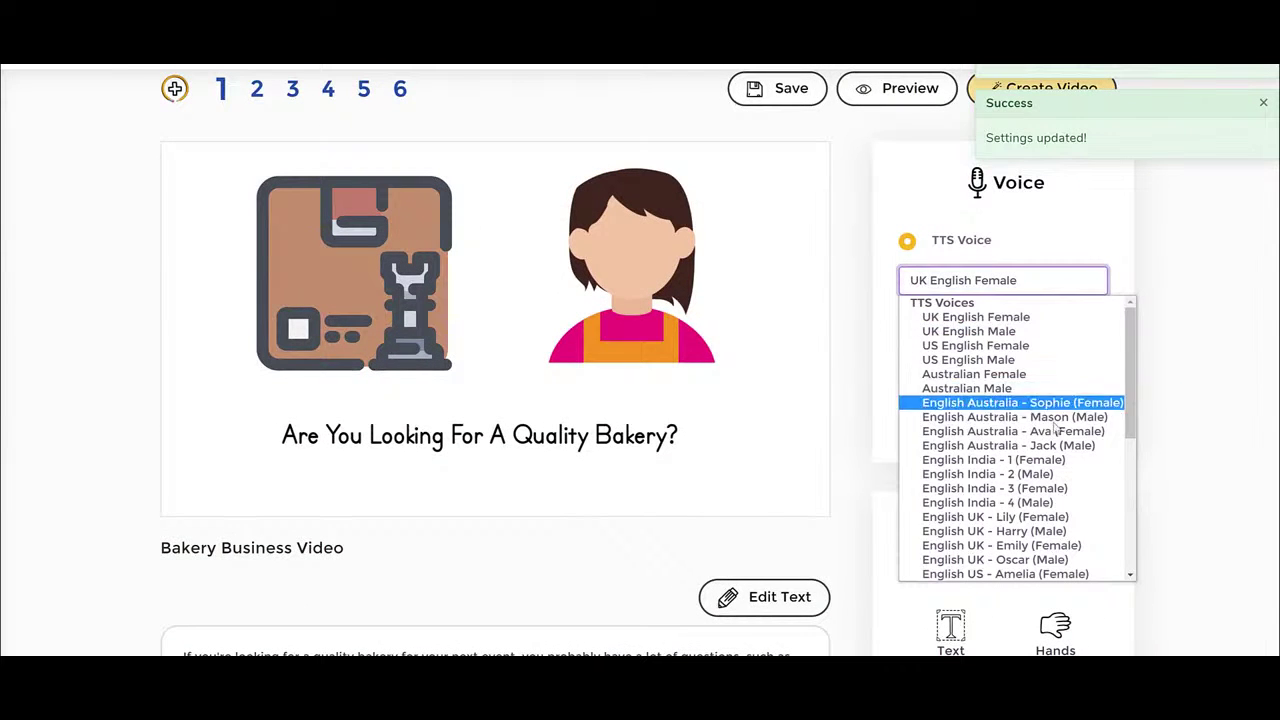
Set slide 1's text-to-speech voice to "English UK - Harry (Male)".
{"action": "left_click", "coordinate": [1046, 531]}
{"action": "left_click_drag", "start_coordinate": [1048, 535], "coordinate": [1155, 429]}
{"action": "left_click", "coordinate": [1155, 429]}
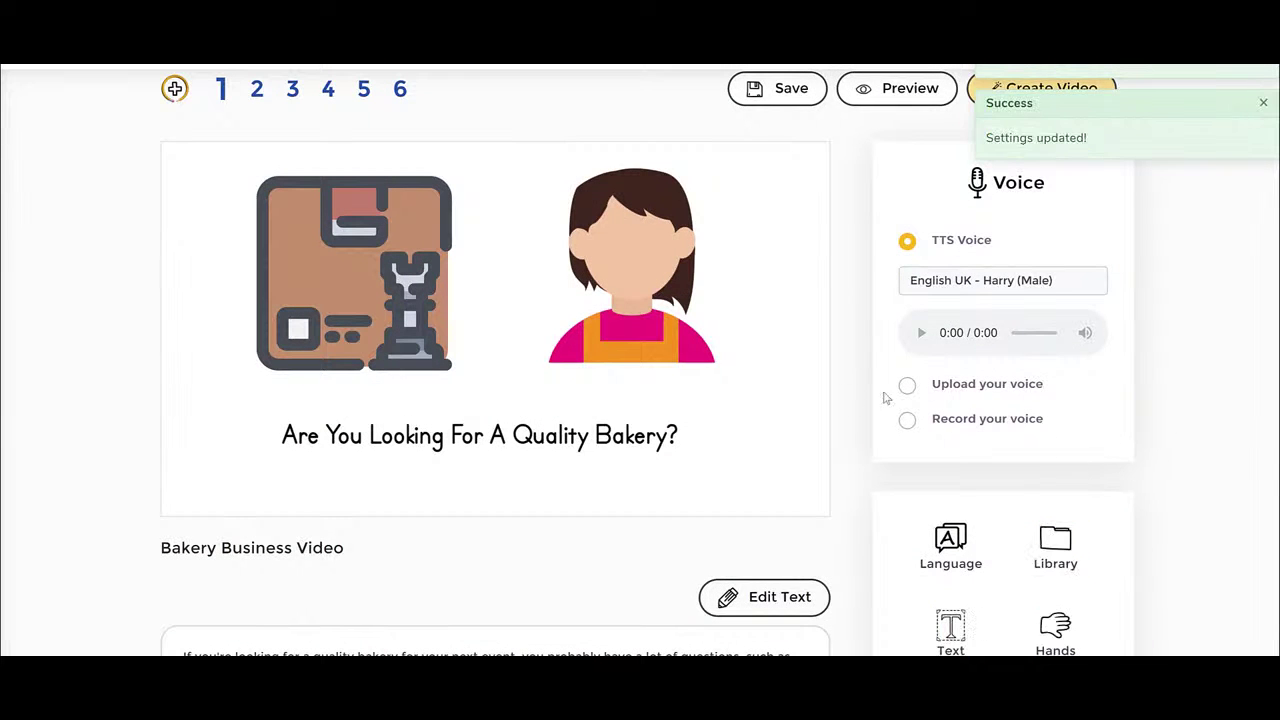
Review slide 1's script sections and preview the slide.
{"action": "scroll", "coordinate": [548, 406], "scroll_direction": "down", "scroll_amount": 2}
{"action": "scroll", "coordinate": [548, 406], "scroll_direction": "down", "scroll_amount": 3}
{"action": "scroll", "coordinate": [608, 406], "scroll_direction": "up", "scroll_amount": 5}
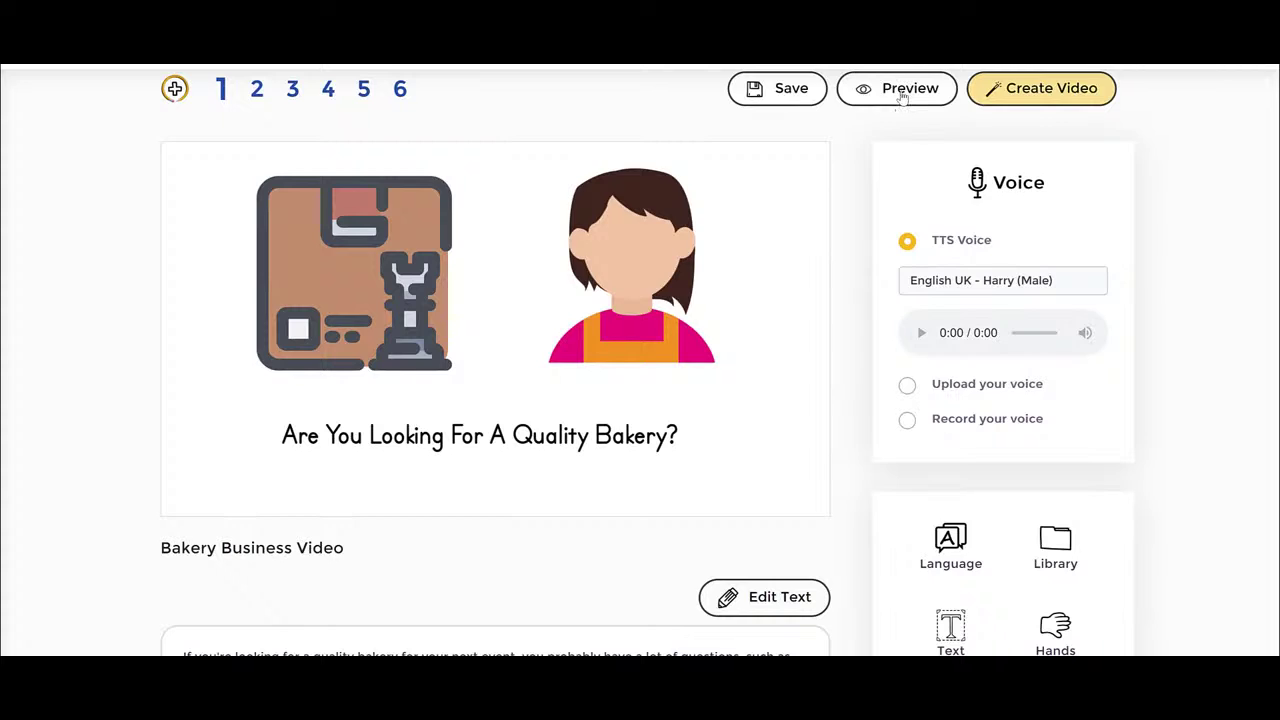
{"action": "left_click", "coordinate": [903, 90]}
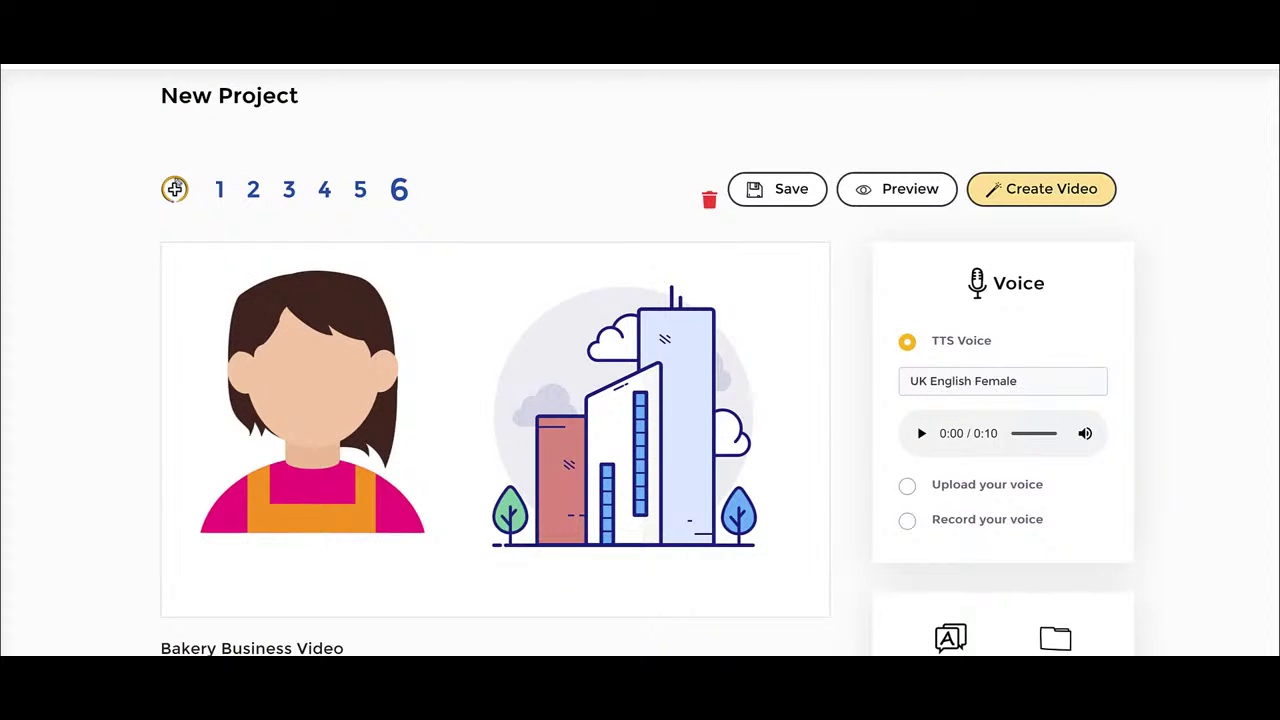
Add a blank seventh slide to the project, check its script text and open the asset library for it.
{"action": "mouse_move", "coordinate": [497, 139]}
{"action": "left_mouse_down"}
{"action": "mouse_move", "coordinate": [438, 172]}
{"action": "mouse_move", "coordinate": [436, 161]}
{"action": "mouse_move", "coordinate": [466, 176]}
{"action": "left_mouse_up"}
{"action": "left_click", "coordinate": [173, 189]}
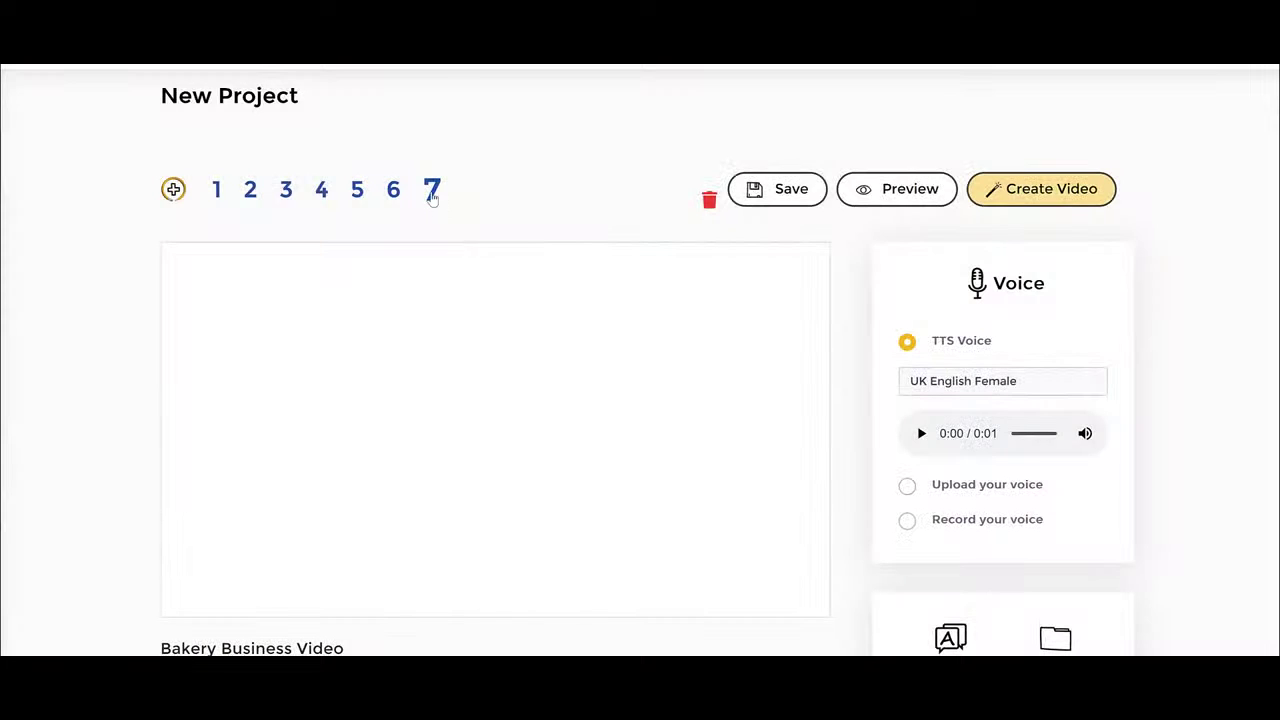
{"action": "scroll", "coordinate": [395, 479], "scroll_direction": "down", "scroll_amount": 2}
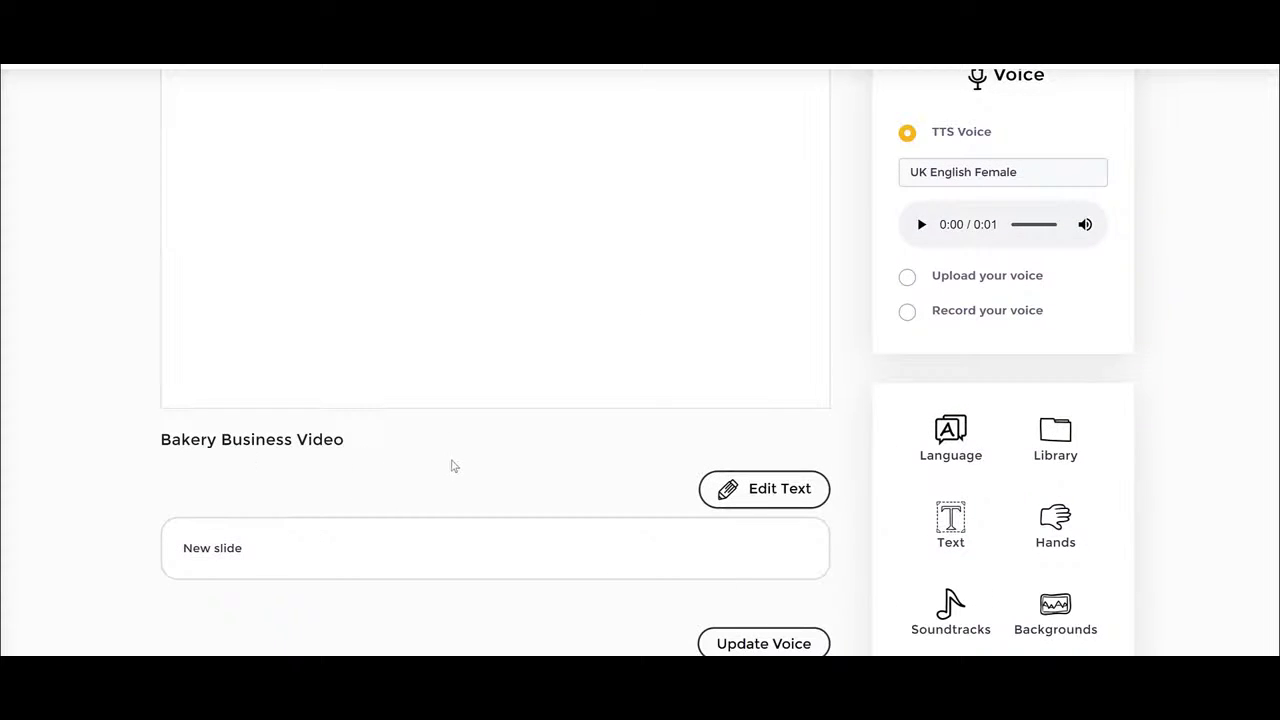
{"action": "scroll", "coordinate": [458, 440], "scroll_direction": "up", "scroll_amount": 2}
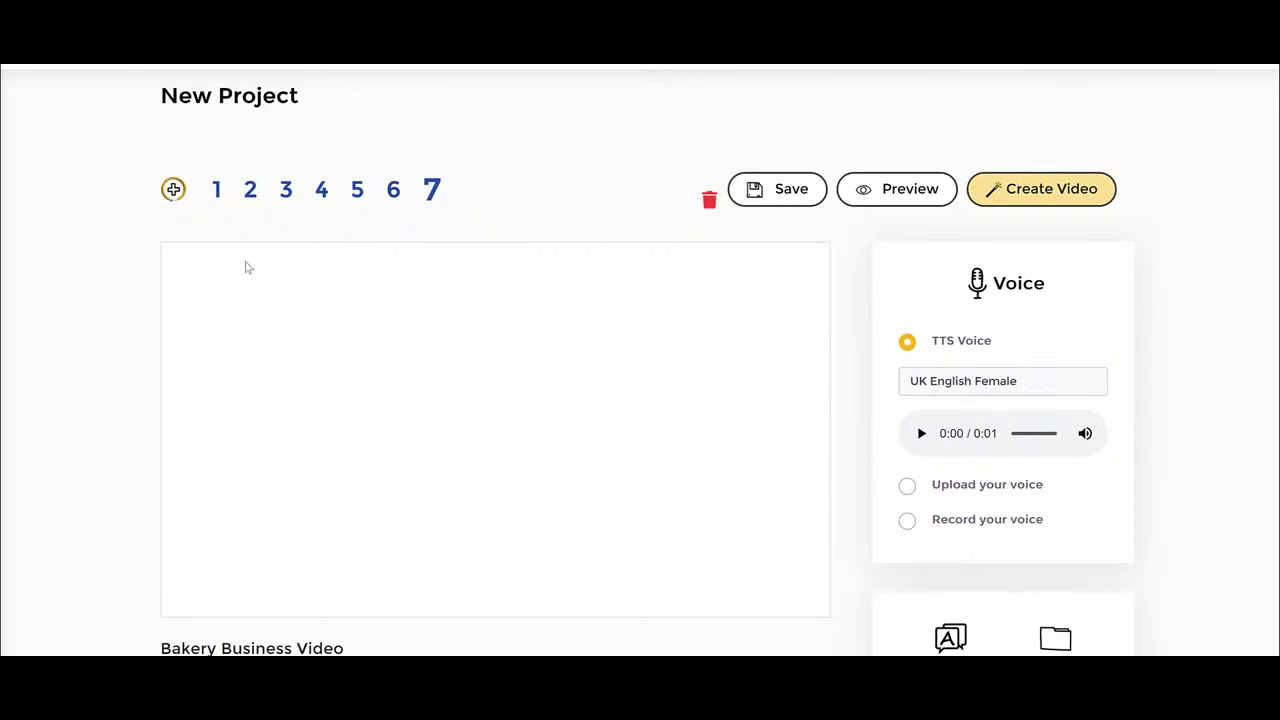
{"action": "scroll", "coordinate": [1186, 306], "scroll_direction": "down", "scroll_amount": 4}
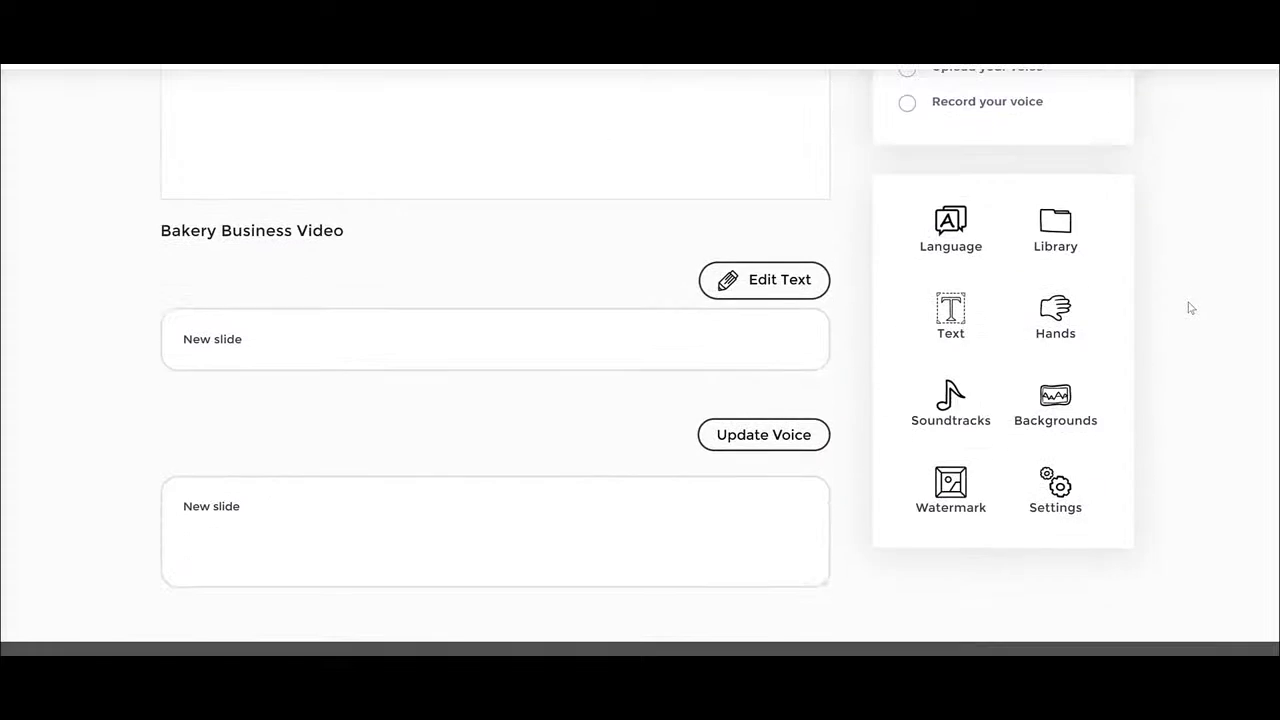
{"action": "scroll", "coordinate": [1190, 310], "scroll_direction": "up", "scroll_amount": 1}
{"action": "left_click", "coordinate": [1057, 298]}
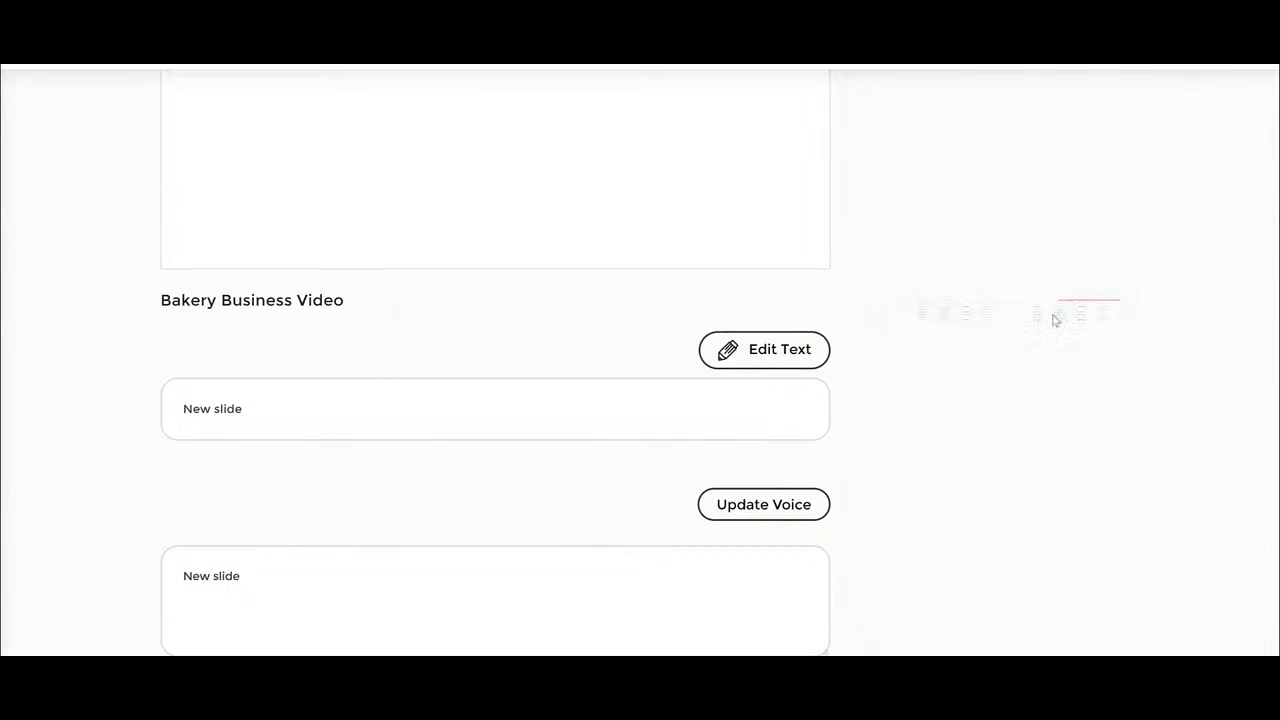
{"action": "left_click", "coordinate": [933, 172]}
{"action": "scroll", "coordinate": [1100, 260], "scroll_direction": "up", "scroll_amount": 4}
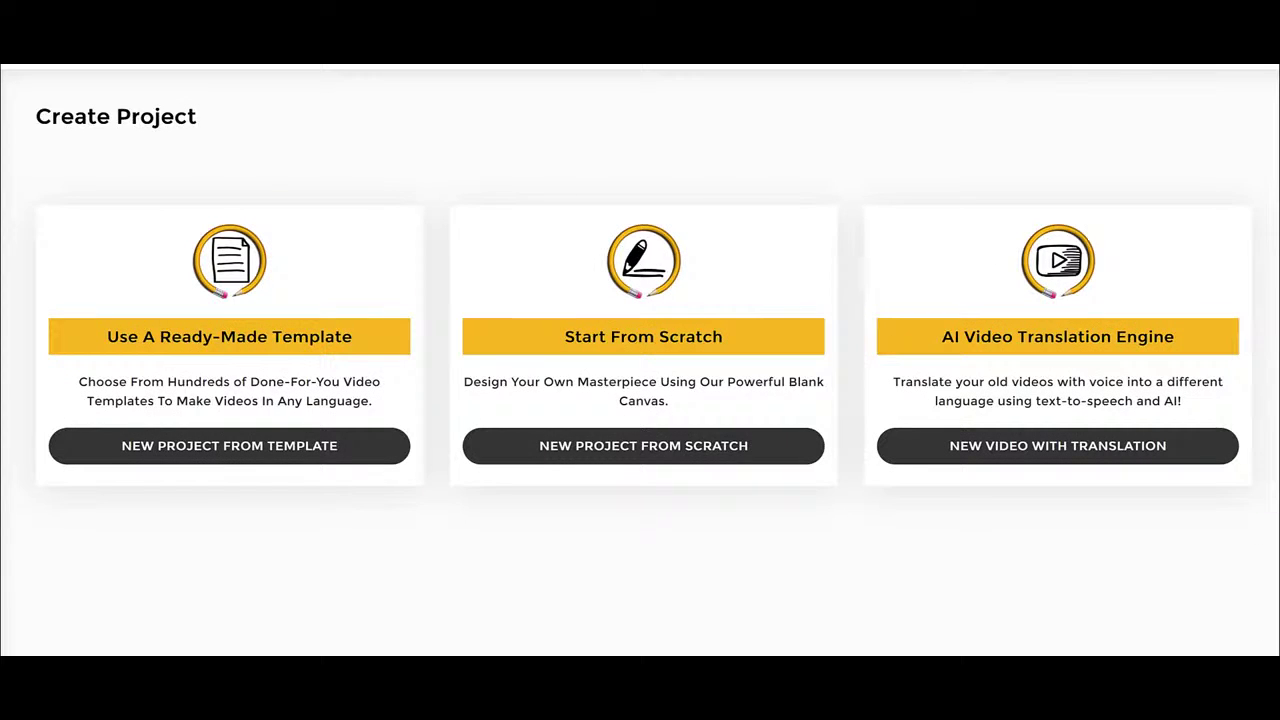
Start a new project from scratch instead of from a template or video translation.
{"action": "left_click_drag", "start_coordinate": [563, 338], "coordinate": [749, 337]}
{"action": "left_click", "coordinate": [762, 338]}
{"action": "left_click_drag", "start_coordinate": [992, 337], "coordinate": [1166, 337]}
{"action": "left_click", "coordinate": [1169, 339]}
{"action": "left_click", "coordinate": [611, 448]}
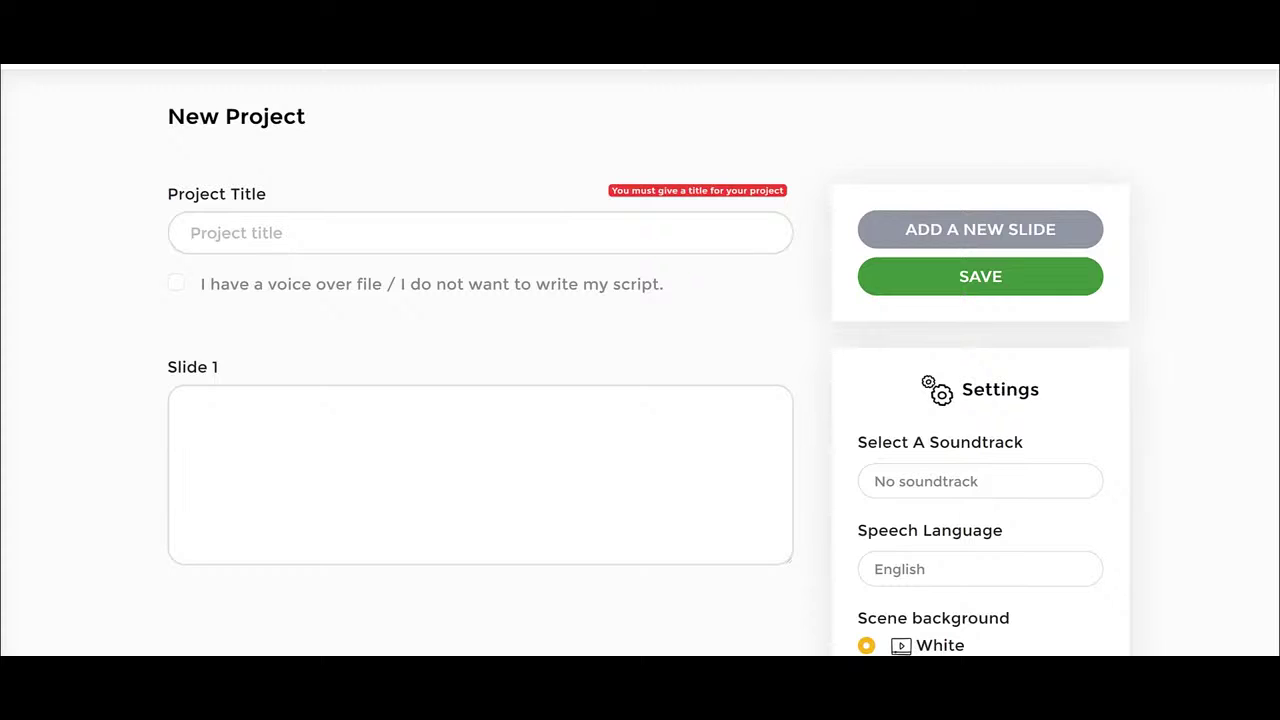
Title the project "how to lose weight" and write "Eat a high protein breakfast" as slide 1's script.
{"action": "left_click", "coordinate": [301, 225]}
{"action": "type", "text": "how to"}
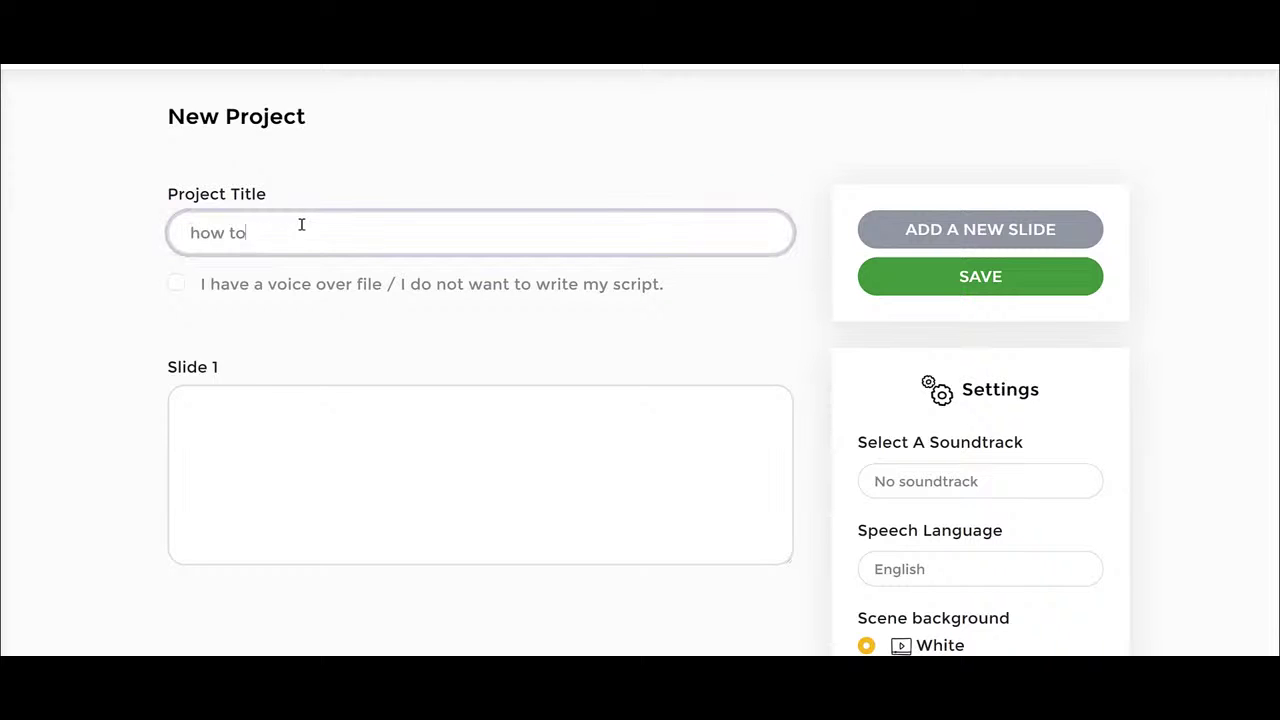
{"action": "type", "text": " lose weight"}
{"action": "key", "text": "Tab"}
{"action": "left_click", "coordinate": [391, 445]}
{"action": "type", "text": "Eat a high protein breakfast"}
Add a second slide with the script "Avoid sugary drinks and fruit juice".
{"action": "left_click", "coordinate": [960, 229]}
{"action": "scroll", "coordinate": [326, 446], "scroll_direction": "down", "scroll_amount": 1}
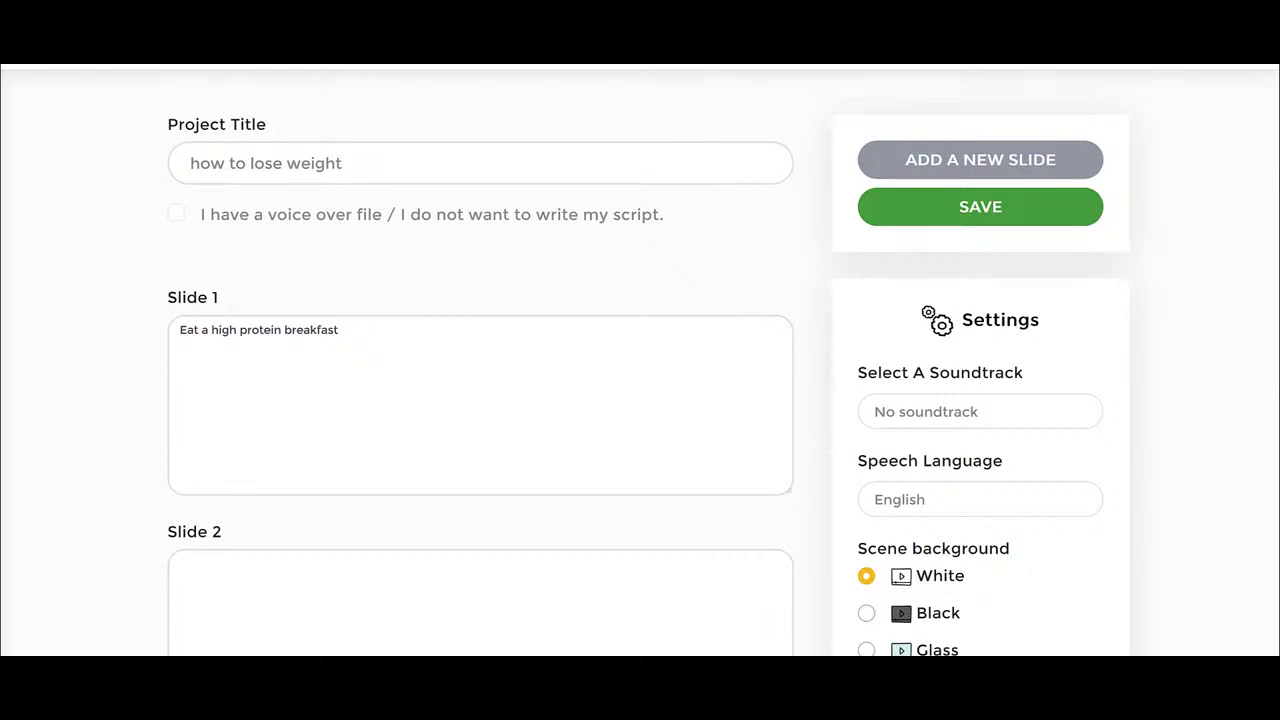
{"action": "left_click", "coordinate": [417, 580]}
{"action": "type", "text": "Avoid sugary drinks and fruit juice"}
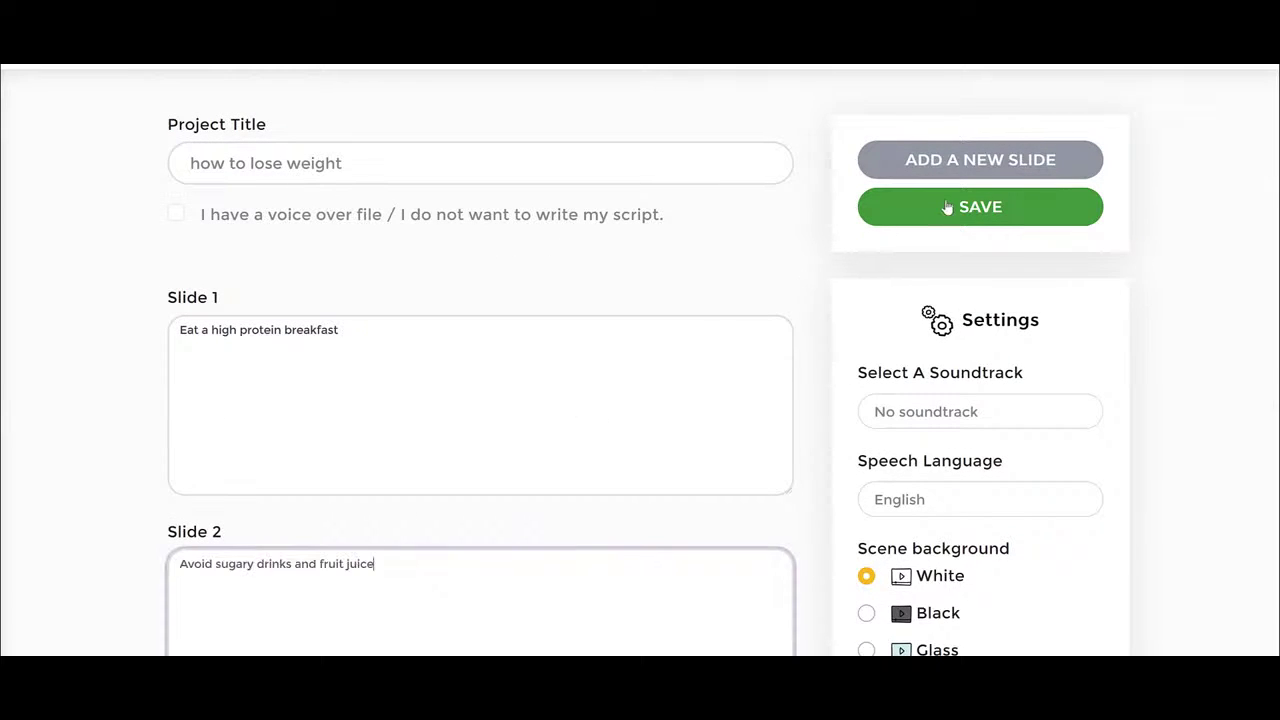
Add a third slide with the script "Drink coffee or tea".
{"action": "left_click", "coordinate": [979, 158]}
{"action": "scroll", "coordinate": [417, 406], "scroll_direction": "down", "scroll_amount": 3}
{"action": "left_click", "coordinate": [279, 519]}
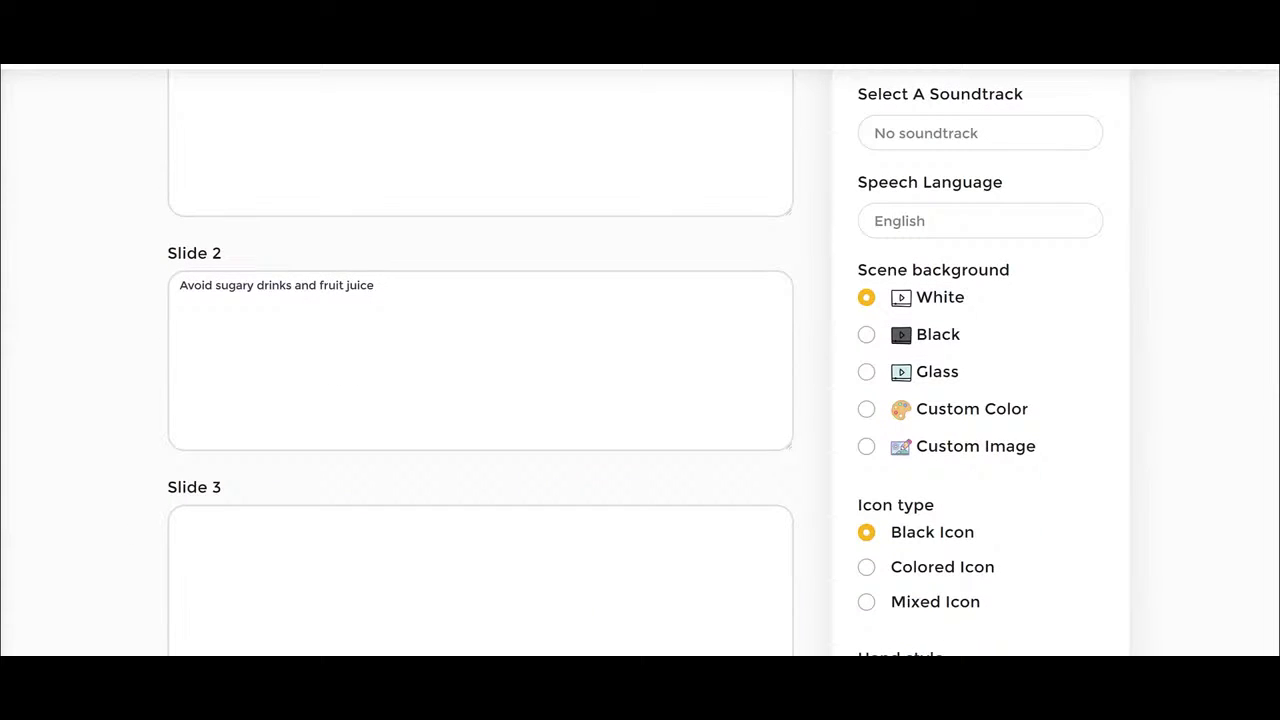
{"action": "left_click", "coordinate": [349, 566]}
{"action": "type", "text": "Drink coffee or tea"}
Review the project settings and the available soundtracks, keeping "No soundtrack" selected.
{"action": "scroll", "coordinate": [1186, 391], "scroll_direction": "down", "scroll_amount": 3}
{"action": "scroll", "coordinate": [1186, 391], "scroll_direction": "up", "scroll_amount": 4}
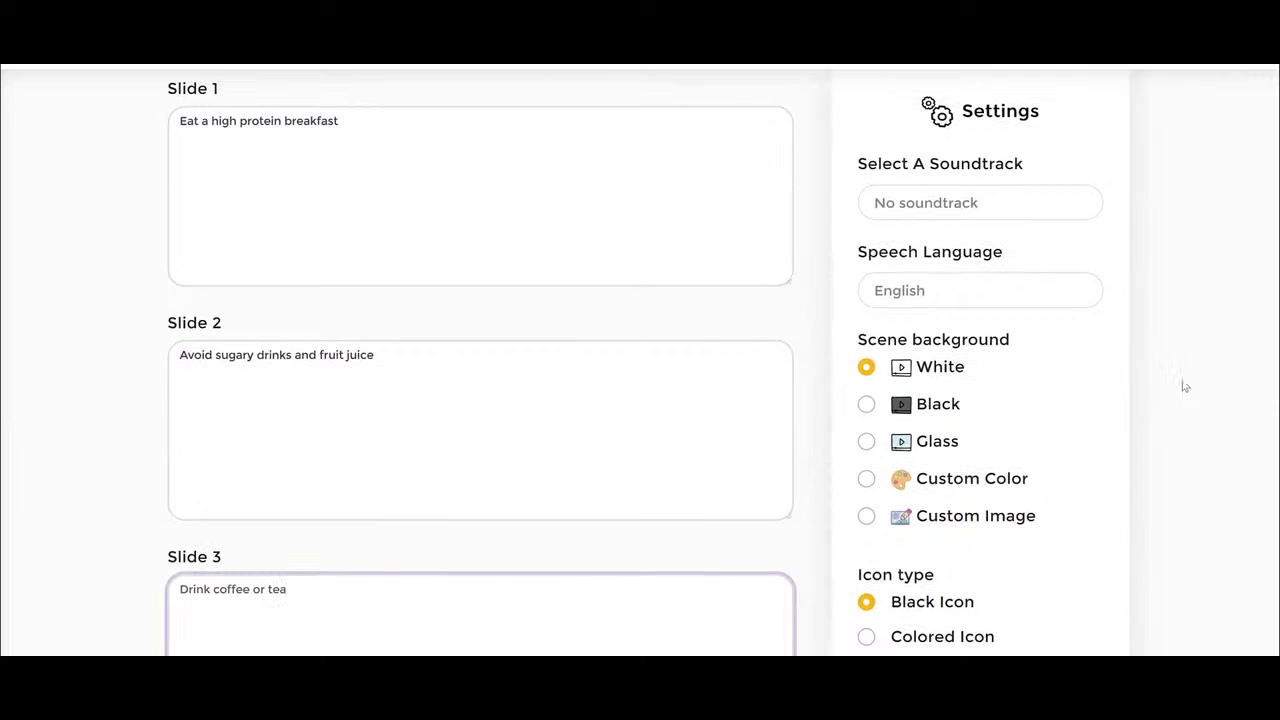
{"action": "left_click", "coordinate": [920, 201]}
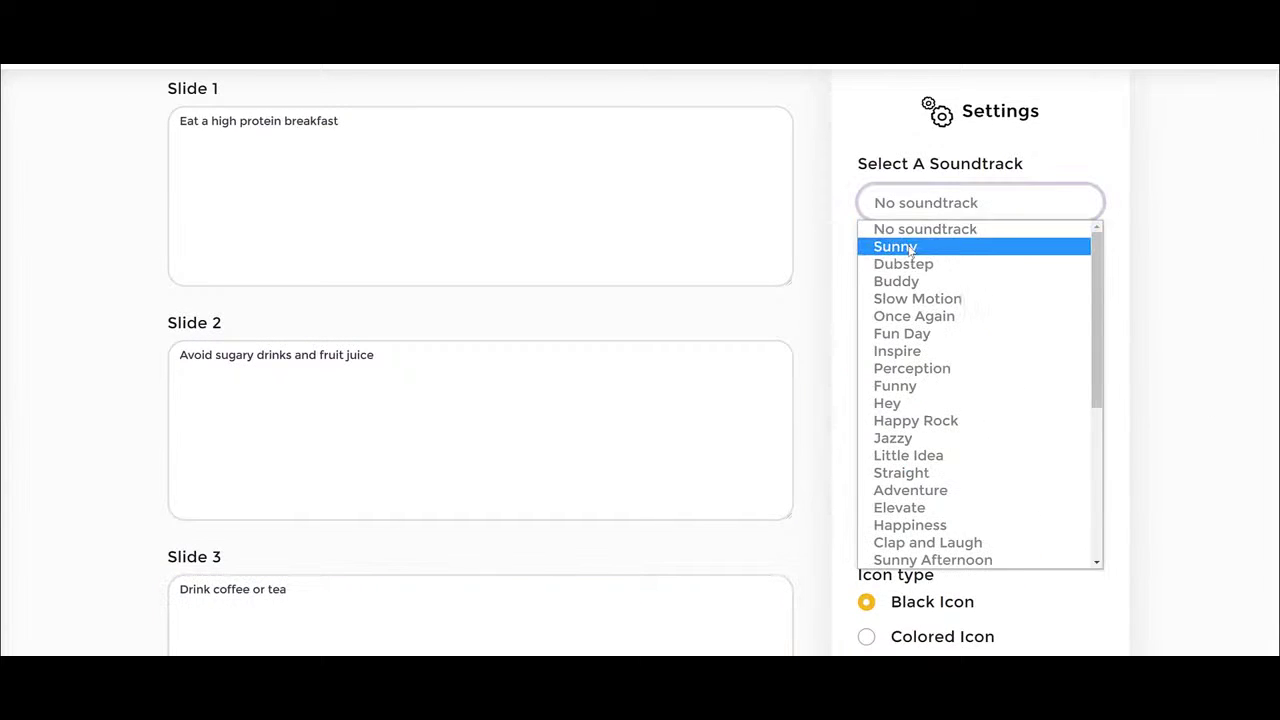
{"action": "left_click", "coordinate": [933, 230]}
{"action": "scroll", "coordinate": [978, 242], "scroll_direction": "down", "scroll_amount": 1}
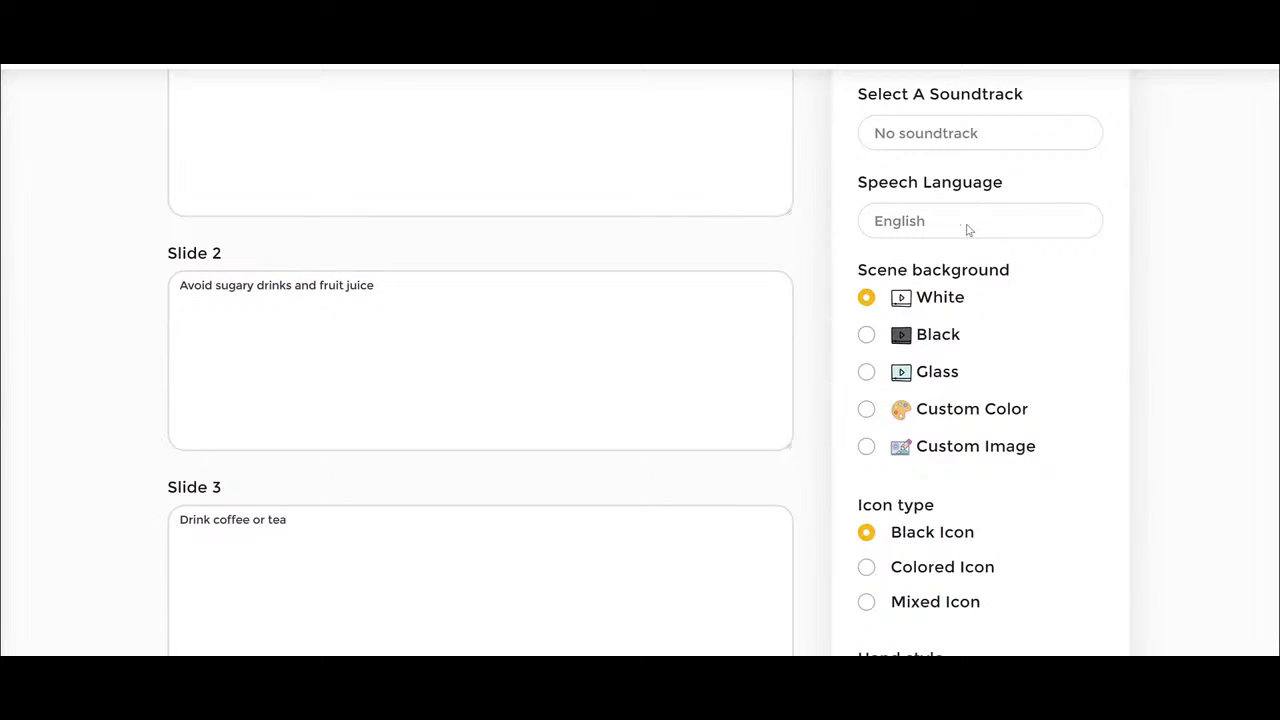
Review the speech language, scene background, icon type and hand style options in the project settings.
{"action": "left_click", "coordinate": [930, 234]}
{"action": "left_click", "coordinate": [1023, 249]}
{"action": "left_click", "coordinate": [320, 333]}
{"action": "left_click", "coordinate": [1180, 296]}
{"action": "scroll", "coordinate": [1060, 293], "scroll_direction": "down", "scroll_amount": 1}
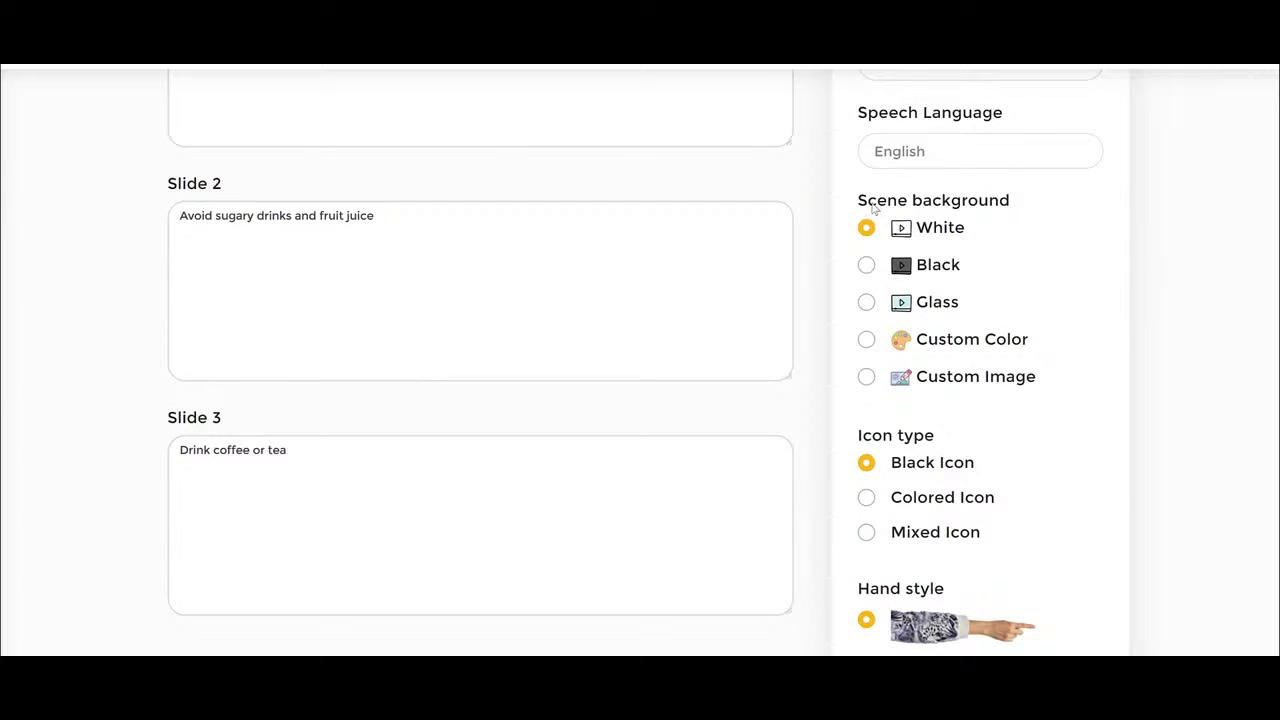
{"action": "left_click_drag", "start_coordinate": [872, 207], "coordinate": [1012, 203]}
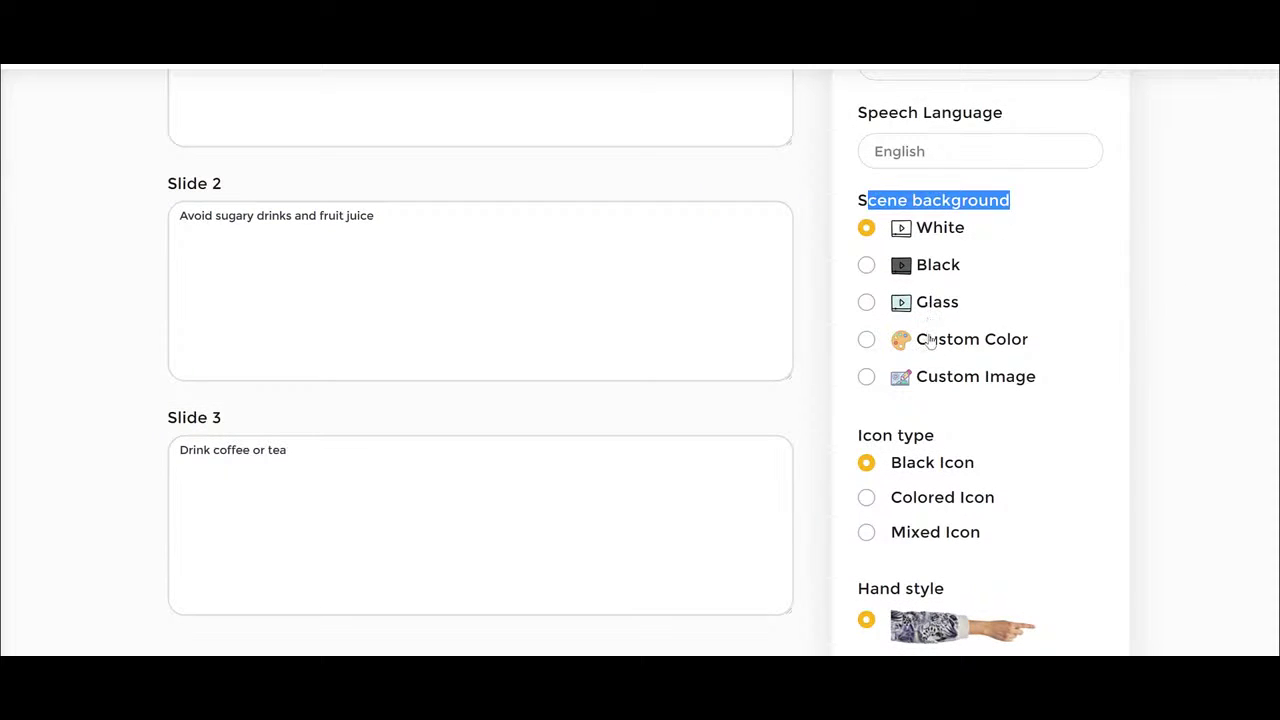
{"action": "left_click", "coordinate": [1230, 364]}
{"action": "scroll", "coordinate": [1230, 364], "scroll_direction": "down", "scroll_amount": 2}
{"action": "left_click_drag", "start_coordinate": [850, 300], "coordinate": [1006, 291]}
{"action": "scroll", "coordinate": [1080, 288], "scroll_direction": "up", "scroll_amount": 2}
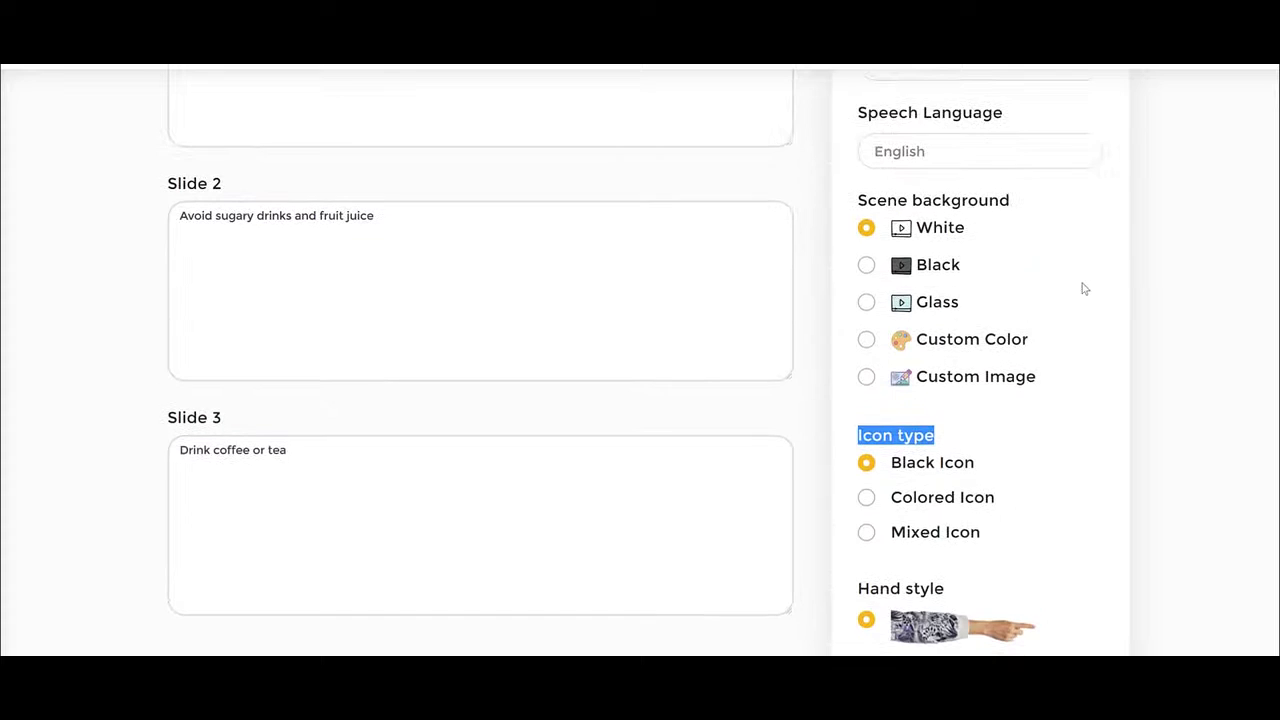
{"action": "scroll", "coordinate": [1083, 288], "scroll_direction": "down", "scroll_amount": 1}
{"action": "left_click", "coordinate": [905, 368]}
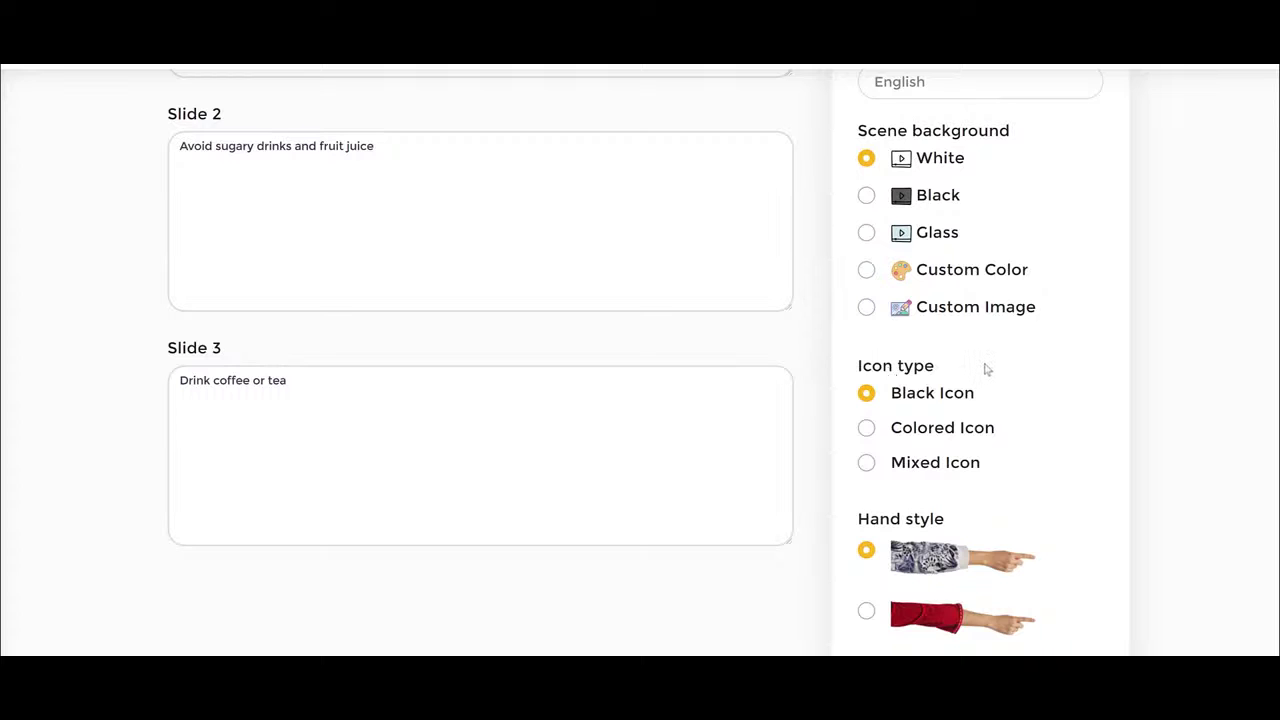
{"action": "scroll", "coordinate": [984, 368], "scroll_direction": "down", "scroll_amount": 2}
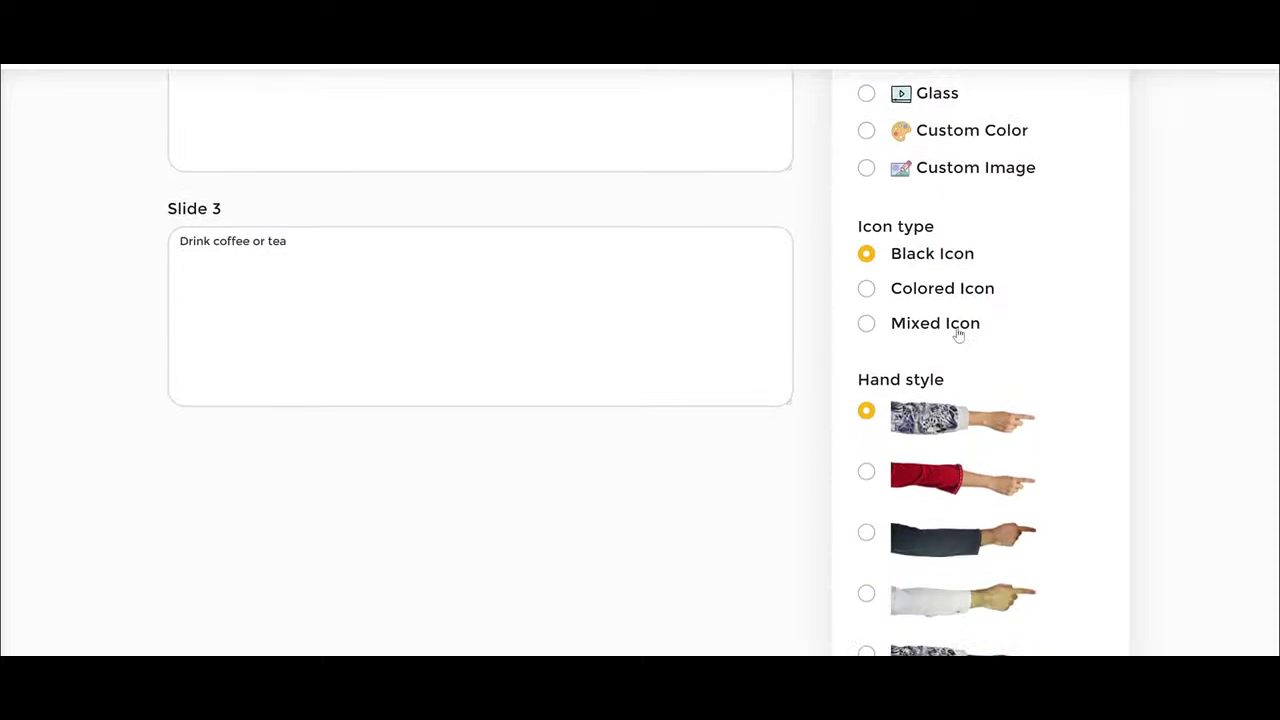
Set the project's icon type to Colored Icon.
{"action": "scroll", "coordinate": [935, 350], "scroll_direction": "up", "scroll_amount": 1}
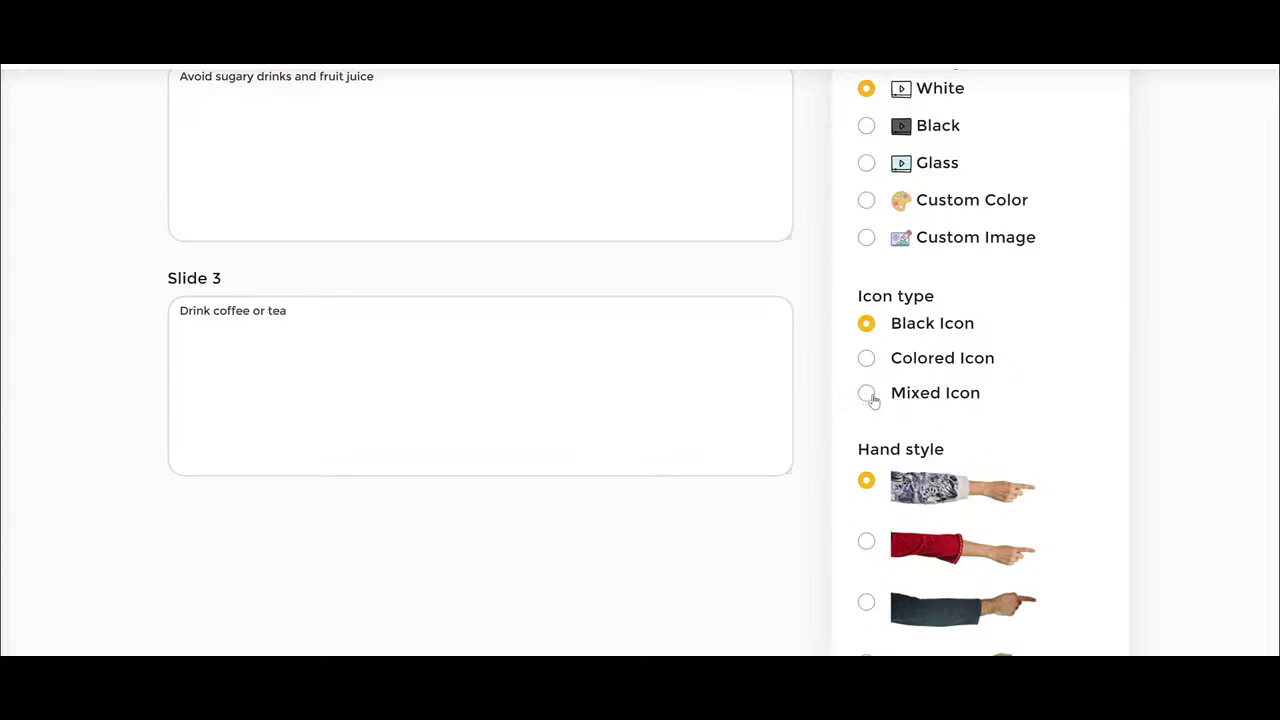
{"action": "left_click", "coordinate": [866, 395]}
{"action": "left_click", "coordinate": [867, 360]}
Choose the dark-skinned hand with the dark grey sleeve as the hand style and save the project.
{"action": "scroll", "coordinate": [1166, 346], "scroll_direction": "down", "scroll_amount": 3}
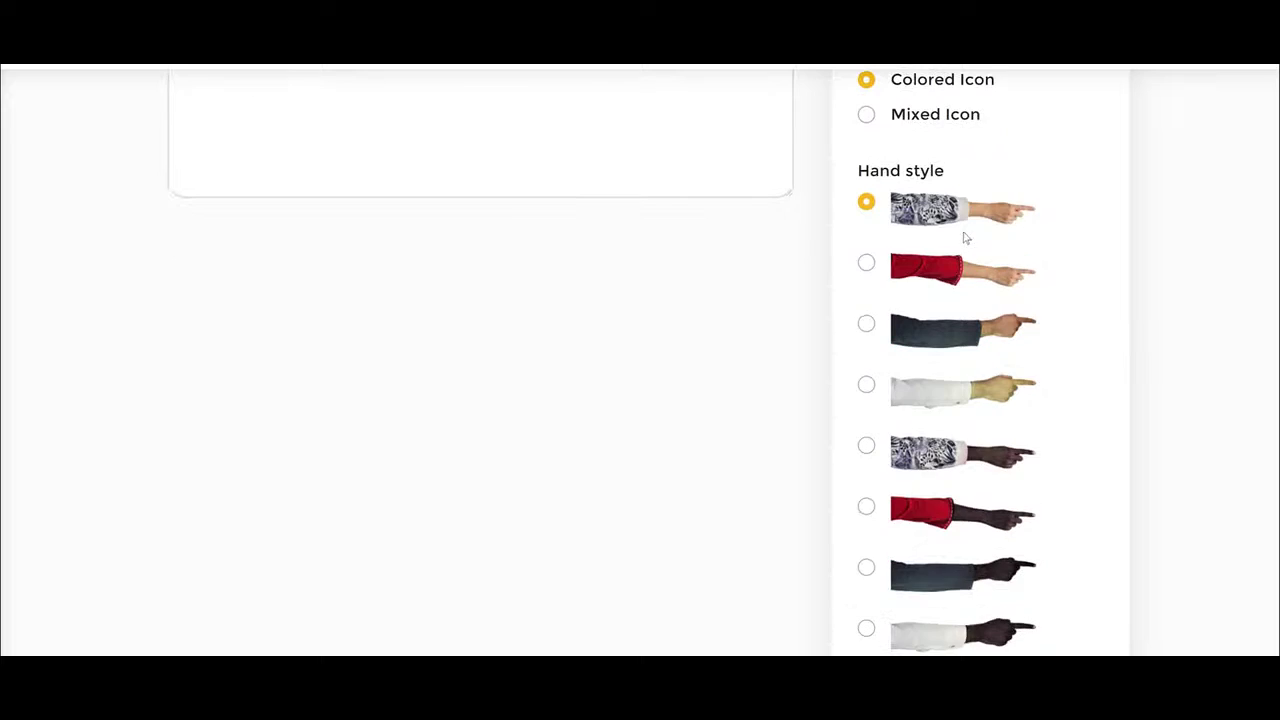
{"action": "scroll", "coordinate": [953, 234], "scroll_direction": "down", "scroll_amount": 2}
{"action": "left_click", "coordinate": [867, 308]}
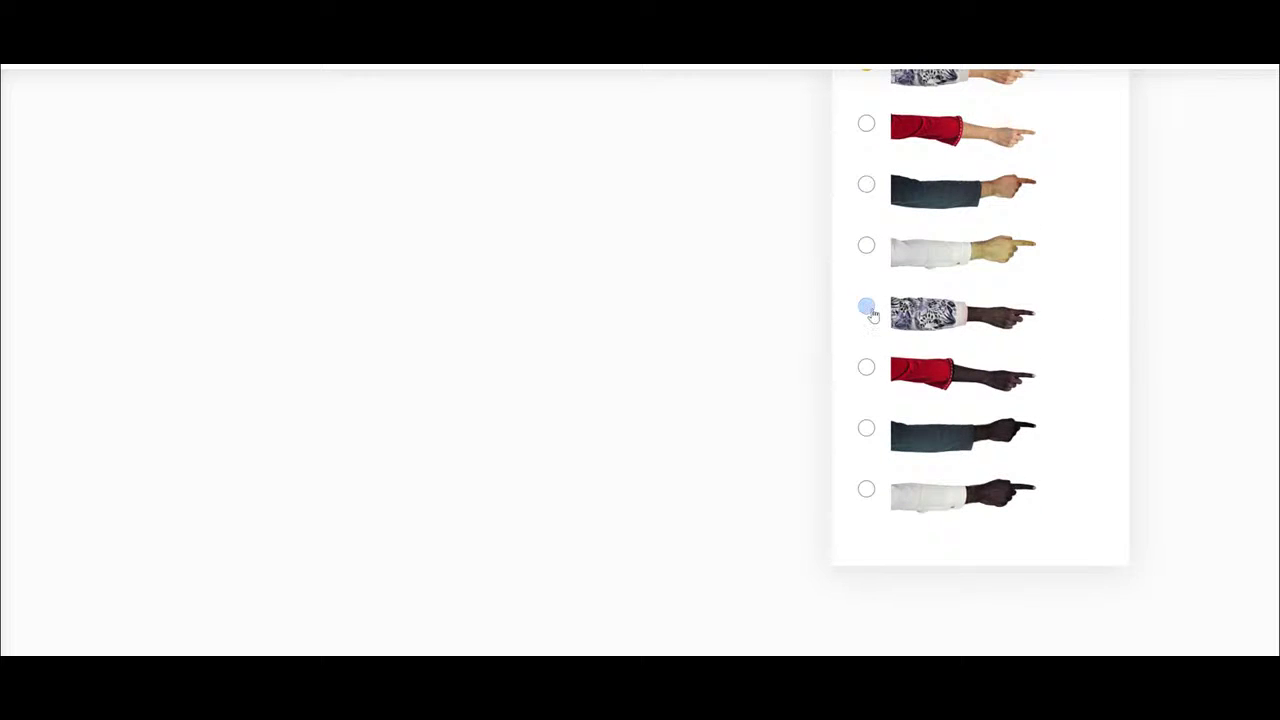
{"action": "left_click", "coordinate": [866, 429]}
{"action": "scroll", "coordinate": [1213, 347], "scroll_direction": "up", "scroll_amount": 10}
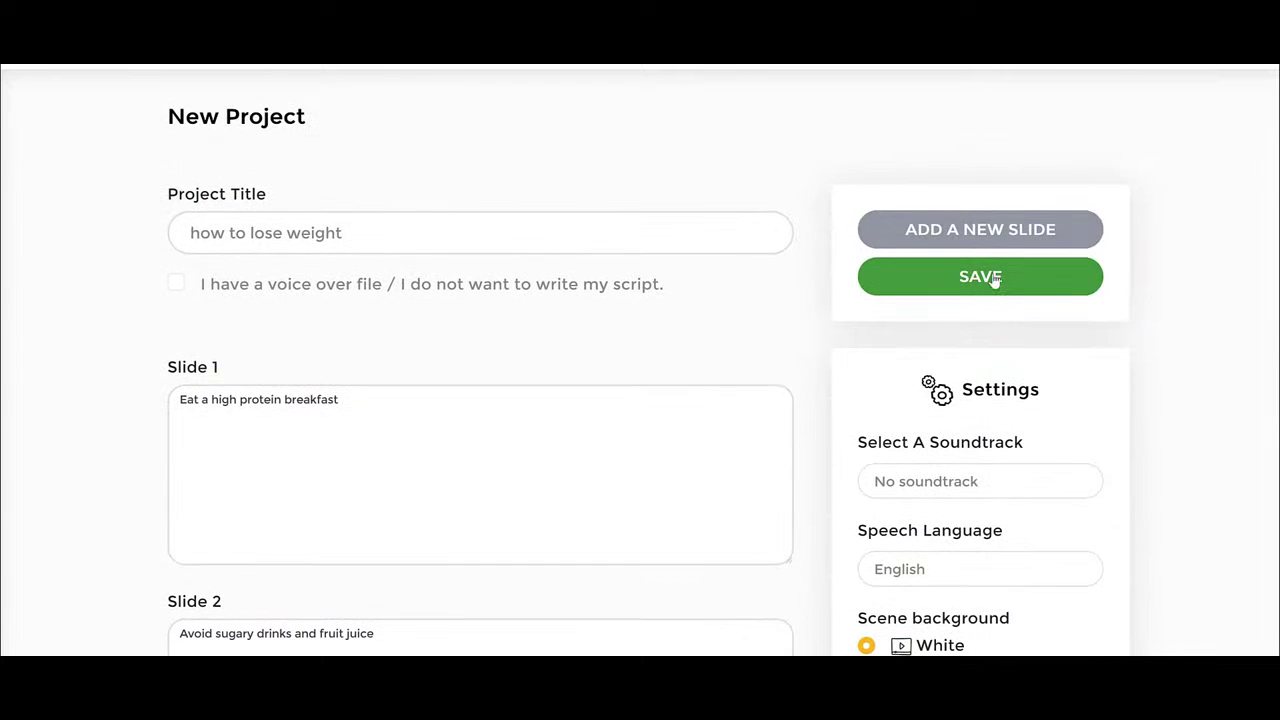
{"action": "left_click", "coordinate": [993, 279]}
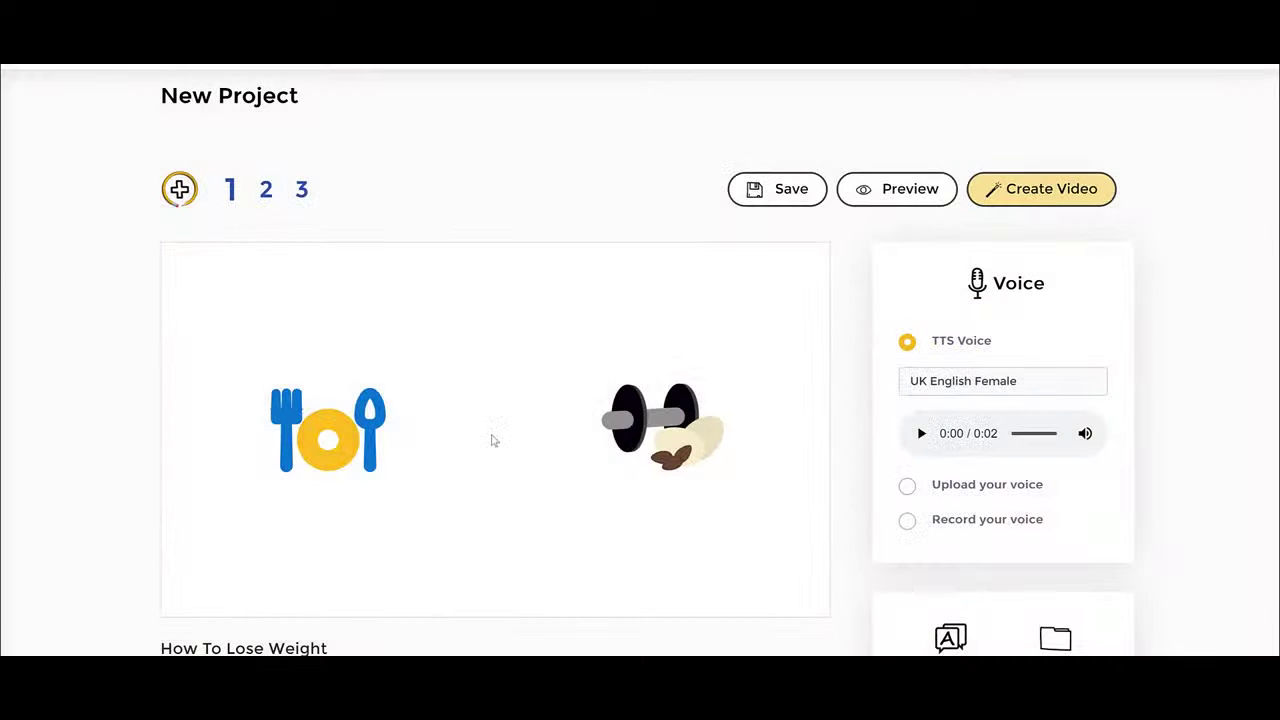
Examine the icons generated for slide 1 and the underlined keywords in its script.
{"action": "scroll", "coordinate": [551, 483], "scroll_direction": "down", "scroll_amount": 1}
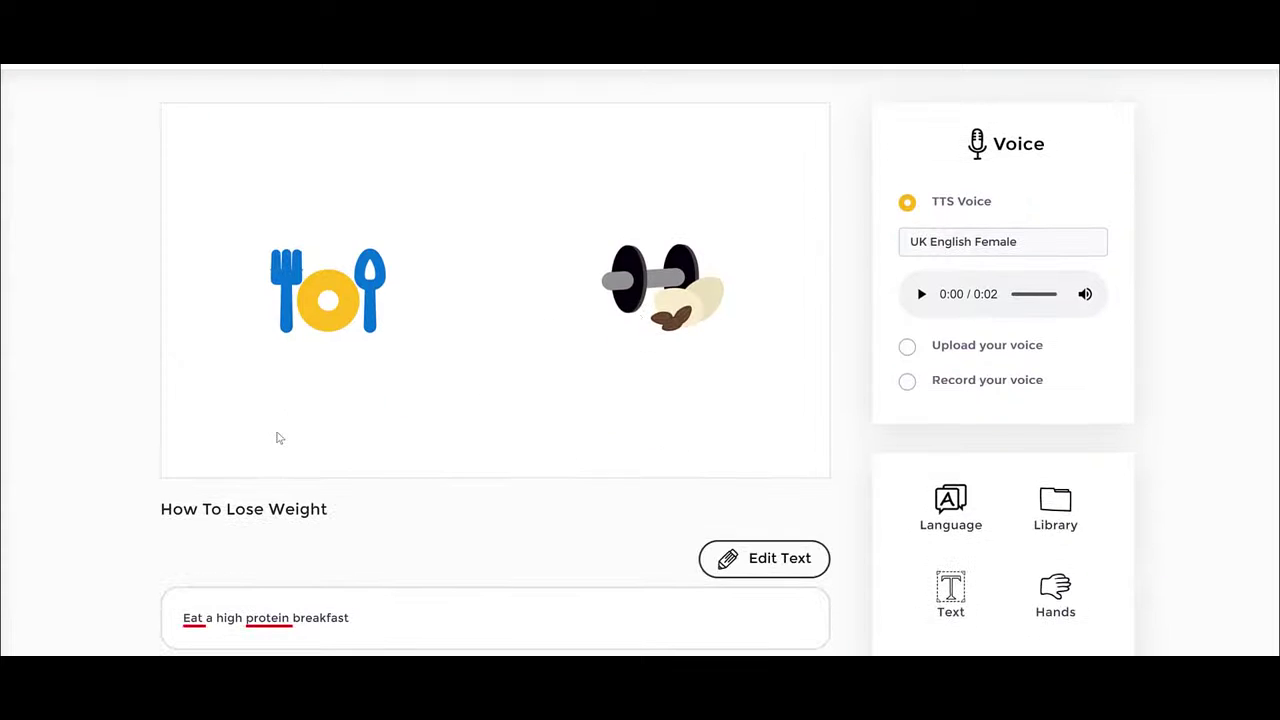
{"action": "scroll", "coordinate": [294, 430], "scroll_direction": "down", "scroll_amount": 1}
{"action": "left_click_drag", "start_coordinate": [185, 560], "coordinate": [266, 560]}
{"action": "left_click", "coordinate": [682, 380]}
{"action": "scroll", "coordinate": [404, 356], "scroll_direction": "up", "scroll_amount": 1}
{"action": "scroll", "coordinate": [863, 386], "scroll_direction": "up", "scroll_amount": 1}
Move the dumbbell-and-nuts icon slightly closer to the plate icon on slide 1, and inspect the plate icon.
{"action": "scroll", "coordinate": [863, 386], "scroll_direction": "down", "scroll_amount": 1}
{"action": "left_click_drag", "start_coordinate": [641, 278], "coordinate": [613, 286]}
{"action": "left_click", "coordinate": [740, 297]}
{"action": "left_click", "coordinate": [652, 297]}
{"action": "left_click", "coordinate": [324, 300]}
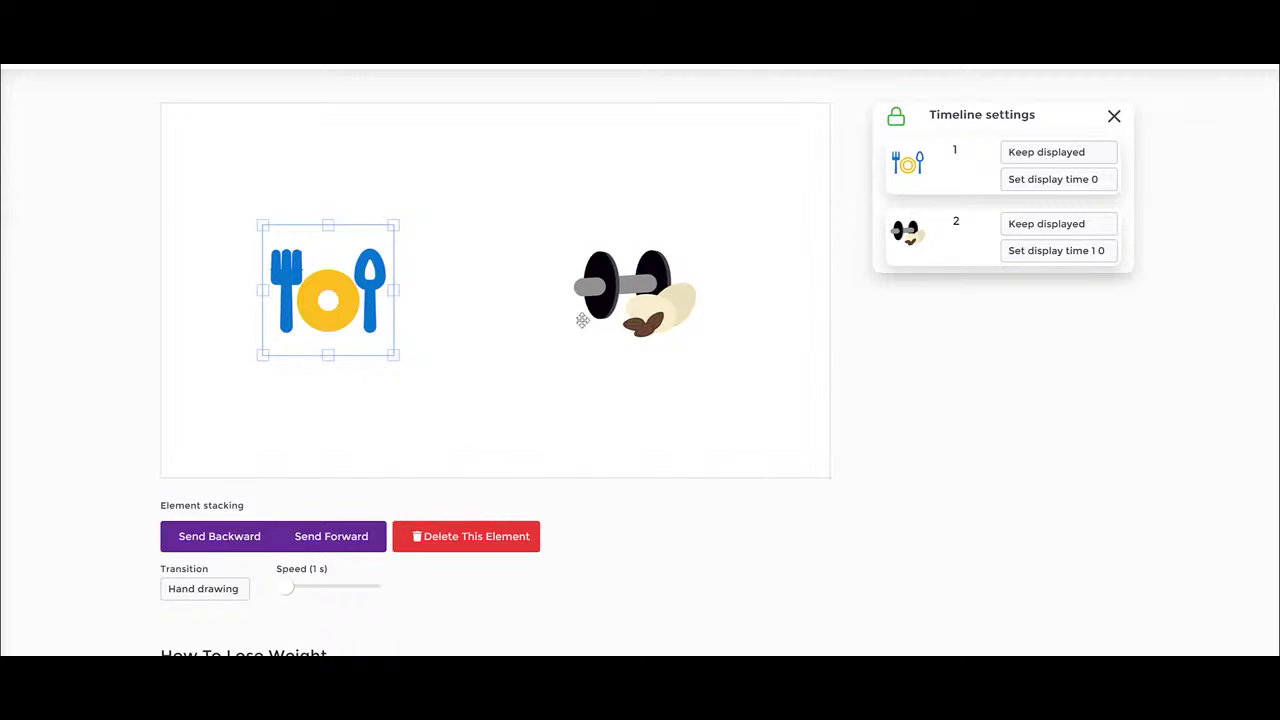
{"action": "left_click", "coordinate": [659, 392]}
Search the JumpStory library for "gym".
{"action": "scroll", "coordinate": [991, 371], "scroll_direction": "down", "scroll_amount": 3}
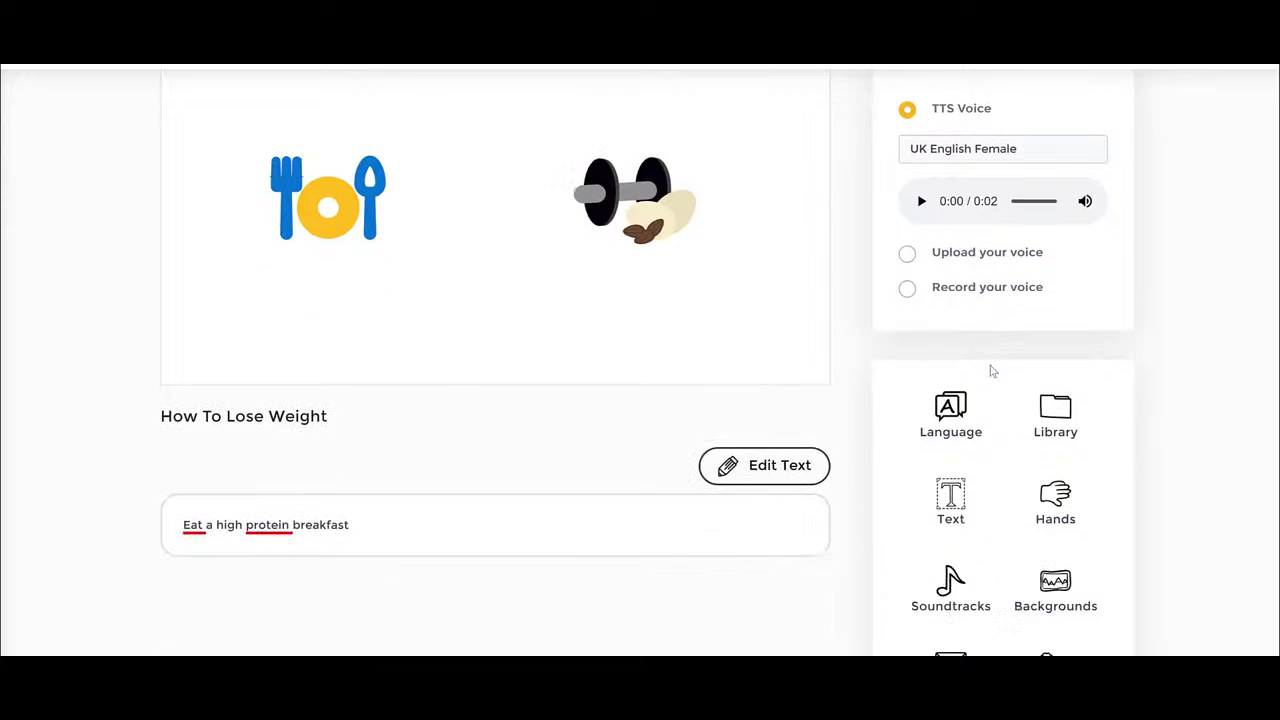
{"action": "left_click", "coordinate": [1062, 368]}
{"action": "scroll", "coordinate": [1000, 366], "scroll_direction": "down", "scroll_amount": 3}
{"action": "scroll", "coordinate": [1014, 371], "scroll_direction": "up", "scroll_amount": 5}
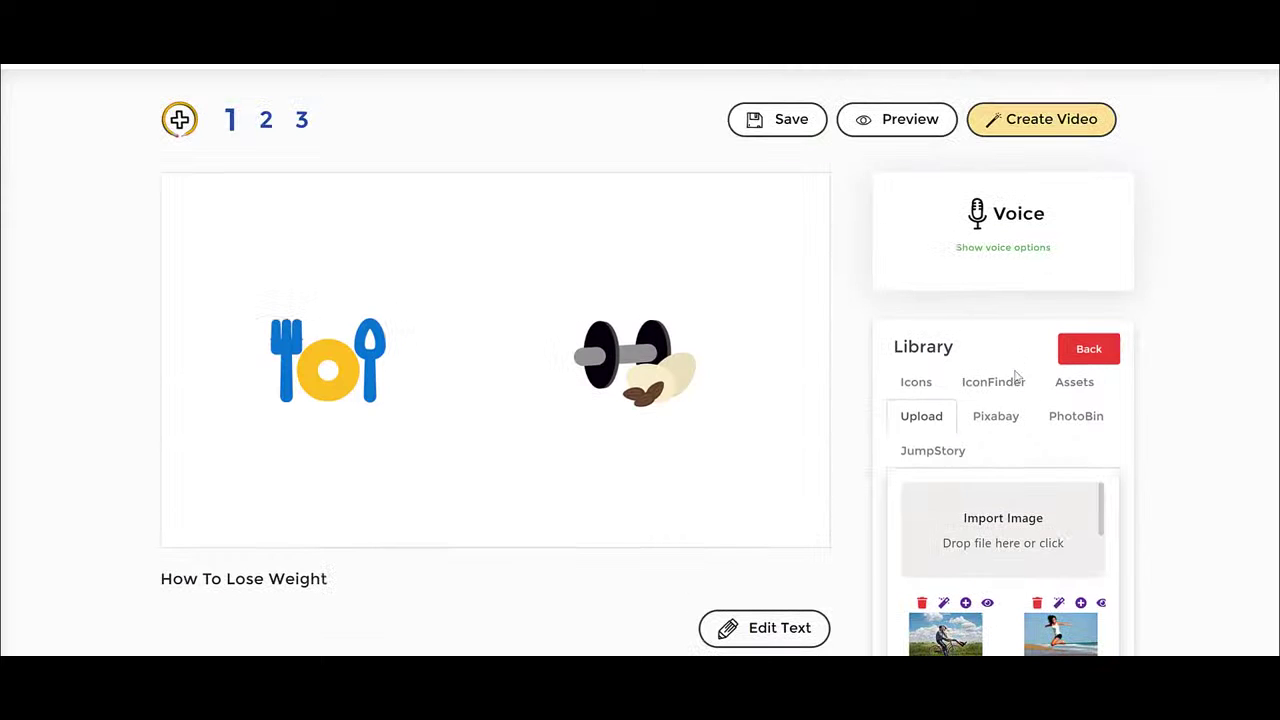
{"action": "left_click", "coordinate": [933, 451]}
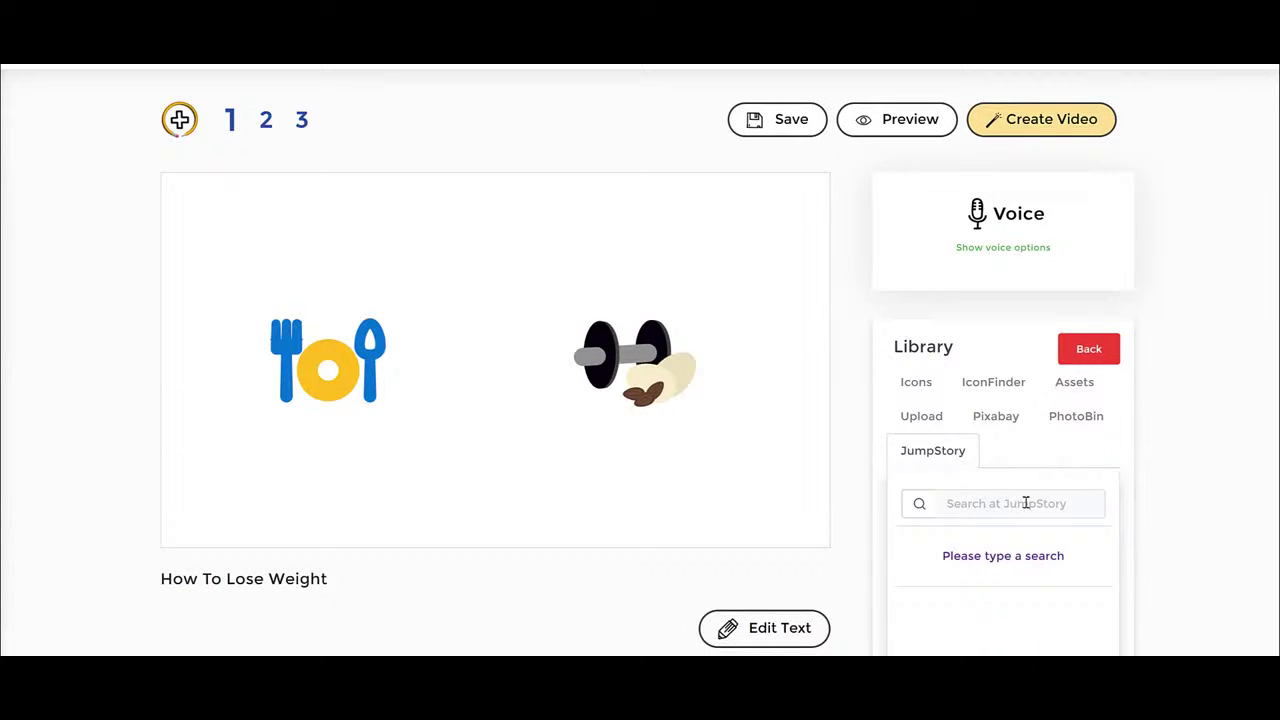
{"action": "left_click", "coordinate": [1025, 503]}
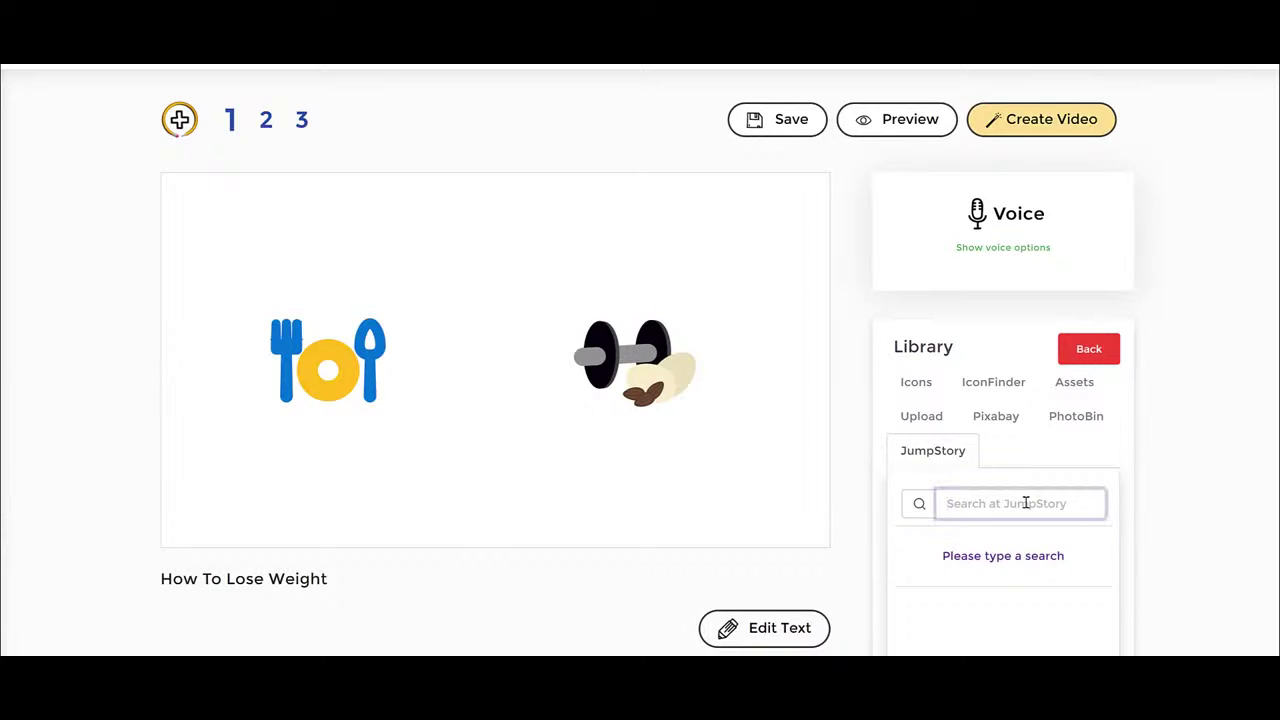
{"action": "type", "text": "gym"}
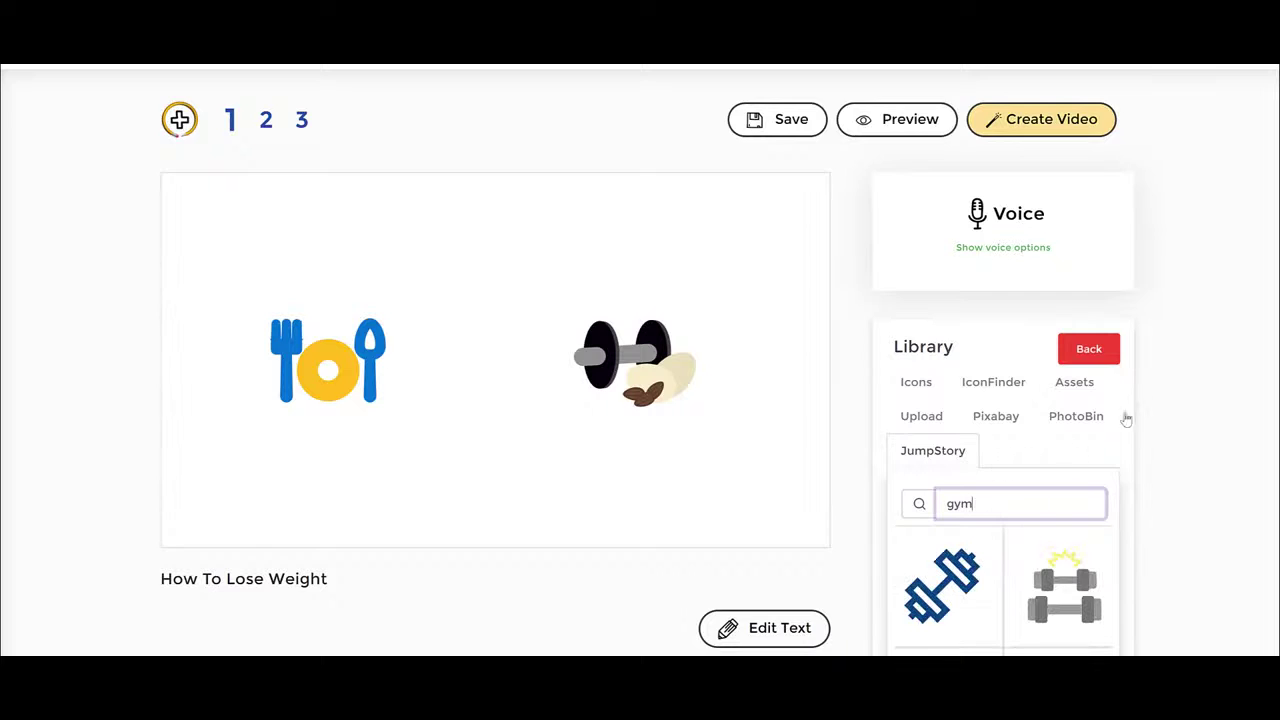
Add the gym building icon to slide 1 and place it between the plate and dumbbell icons.
{"action": "scroll", "coordinate": [1134, 417], "scroll_direction": "down", "scroll_amount": 1}
{"action": "scroll", "coordinate": [1046, 516], "scroll_direction": "down", "scroll_amount": 2}
{"action": "scroll", "coordinate": [1046, 516], "scroll_direction": "down", "scroll_amount": 2}
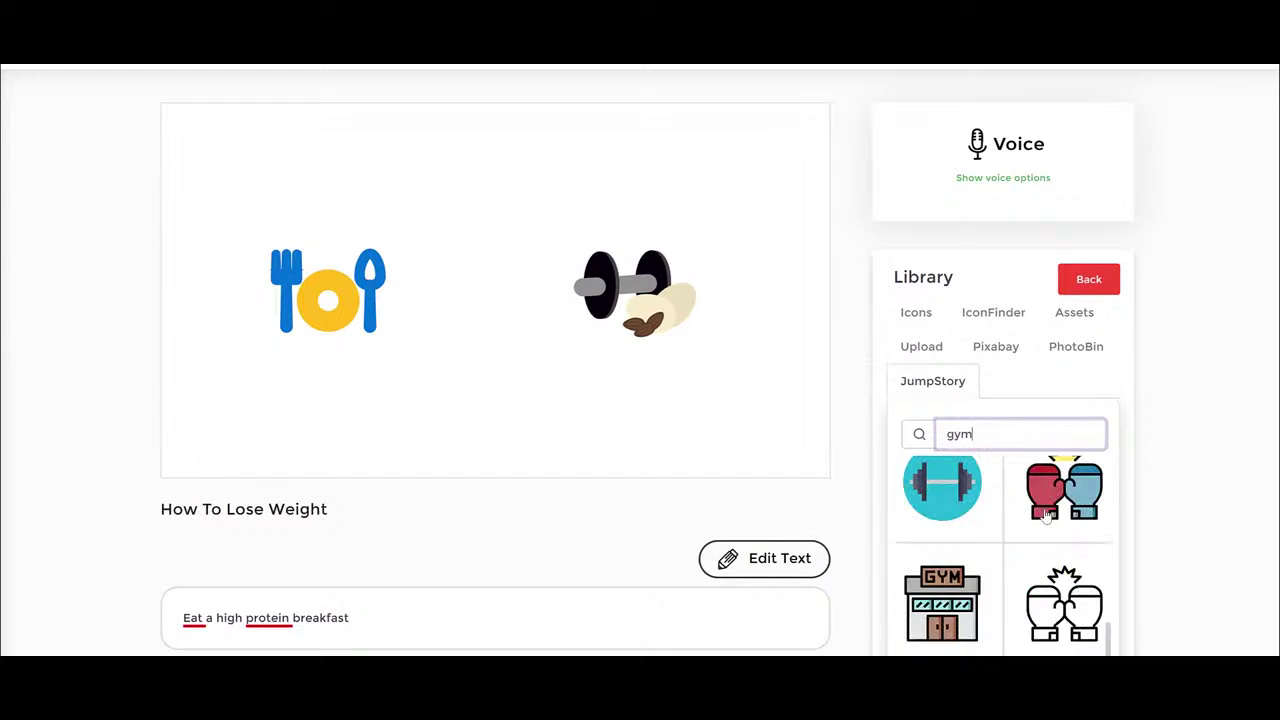
{"action": "left_click", "coordinate": [958, 598]}
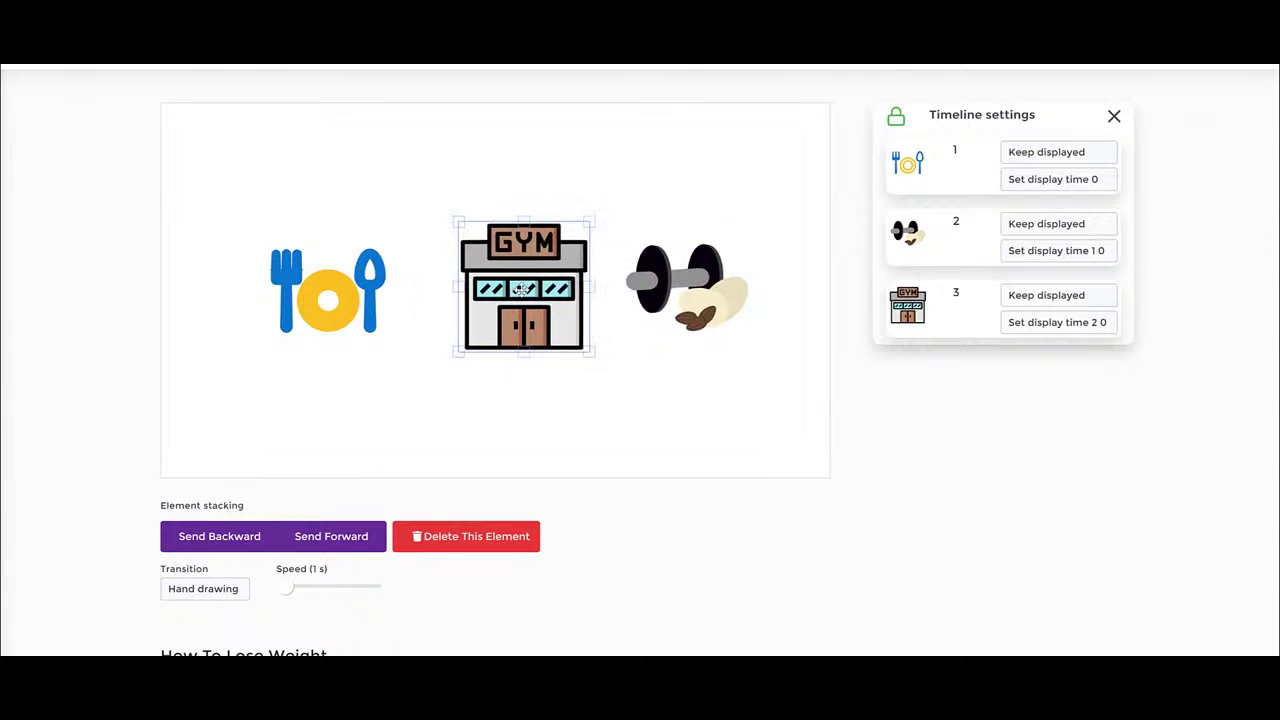
{"action": "left_click", "coordinate": [691, 417]}
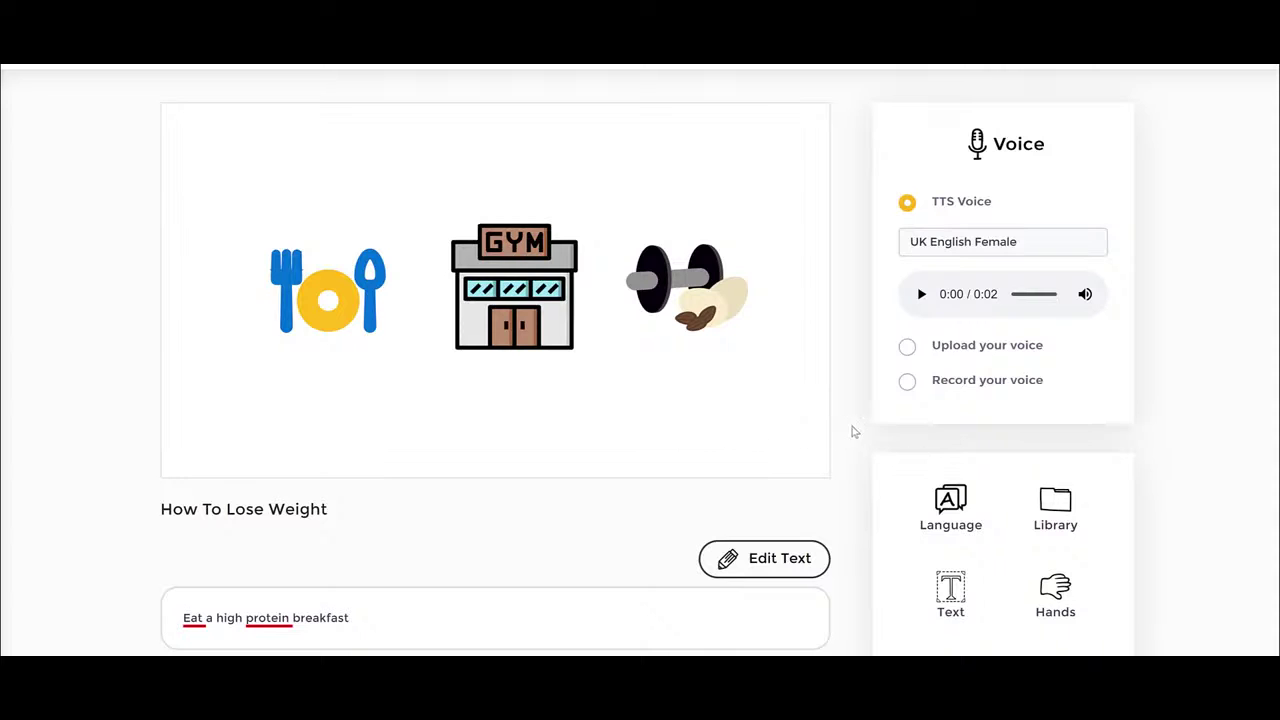
Insert the text "How To Lose Weight" on slide 1 and place it centred below the gym icon.
{"action": "left_click", "coordinate": [951, 596]}
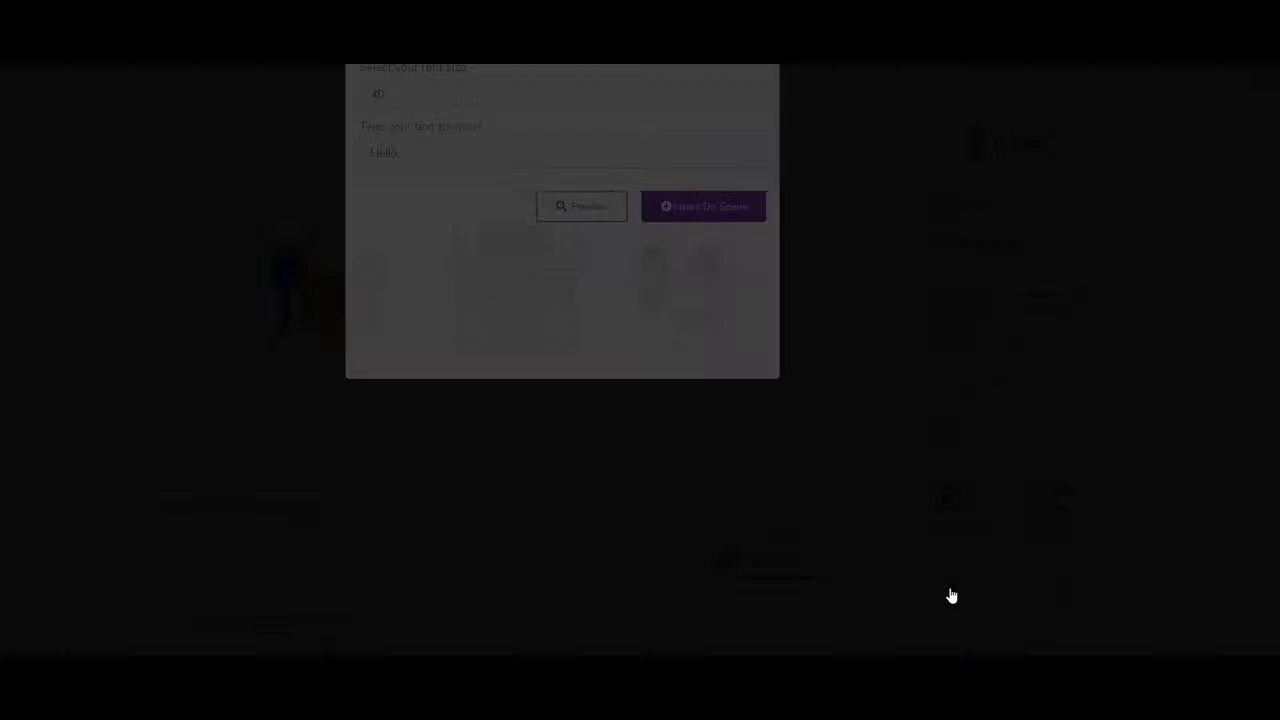
{"action": "double_click", "coordinate": [507, 248]}
{"action": "type", "text": "How OT"}
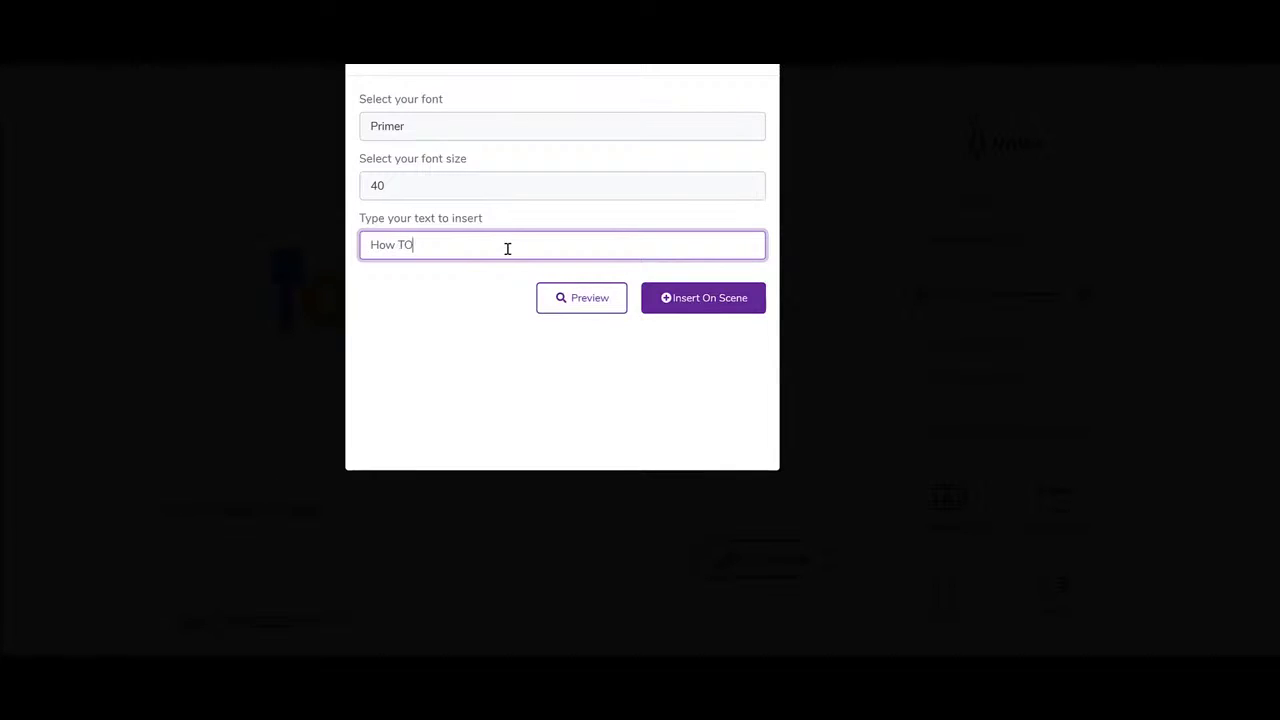
{"action": "type", "text": " Lose Weight"}
{"action": "left_click", "coordinate": [745, 305]}
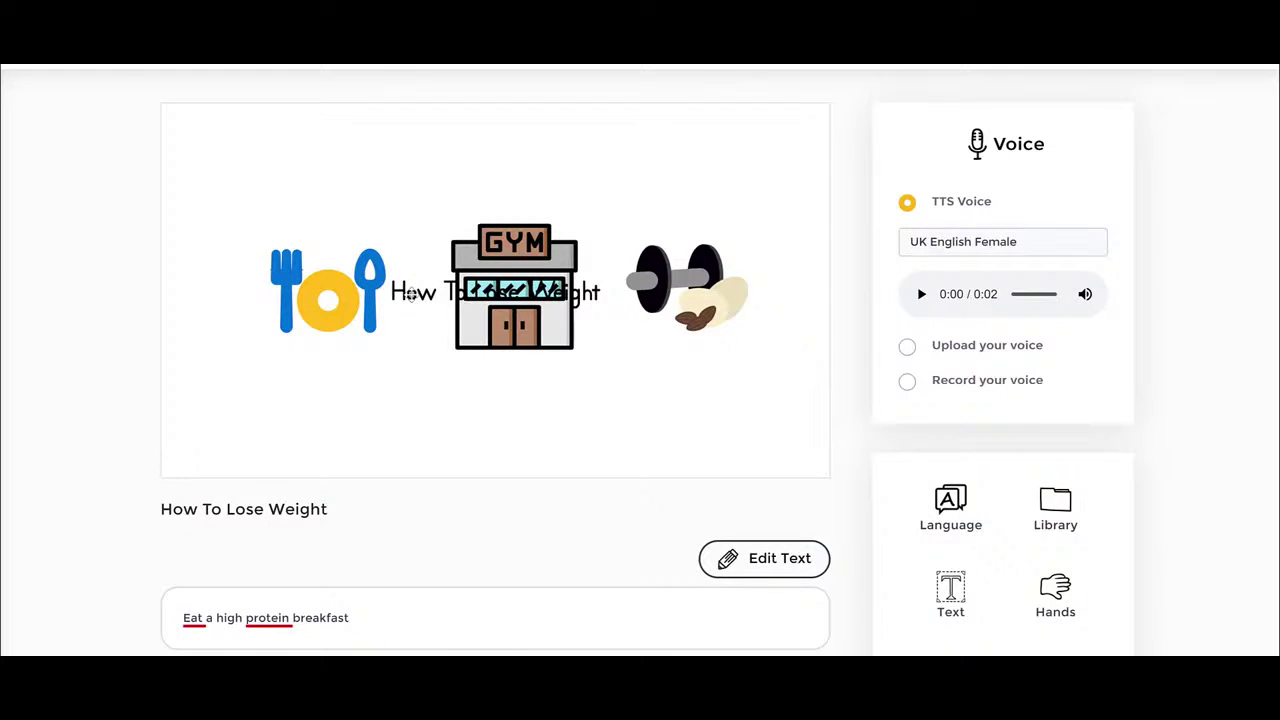
{"action": "left_click_drag", "start_coordinate": [410, 293], "coordinate": [406, 395]}
{"action": "left_click_drag", "start_coordinate": [517, 393], "coordinate": [533, 398]}
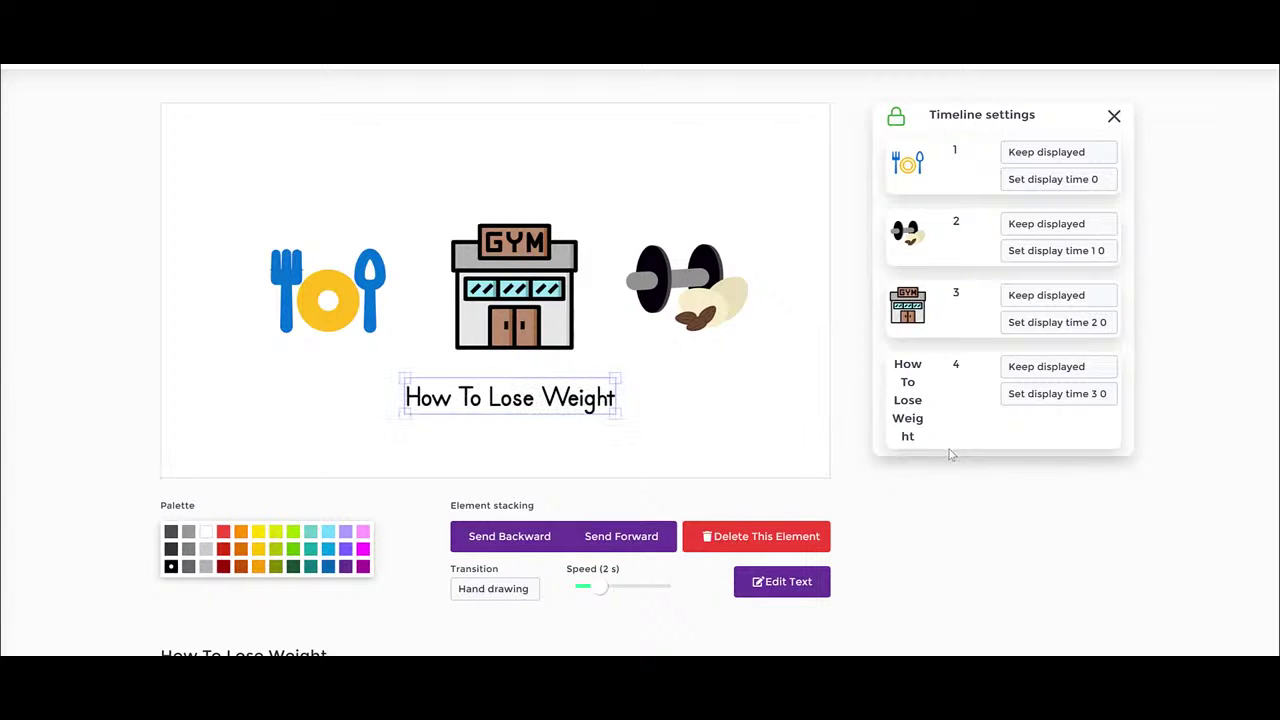
Start a new video project with the AI Video Translation Engine.
{"action": "scroll", "coordinate": [705, 228], "scroll_direction": "up", "scroll_amount": 2}
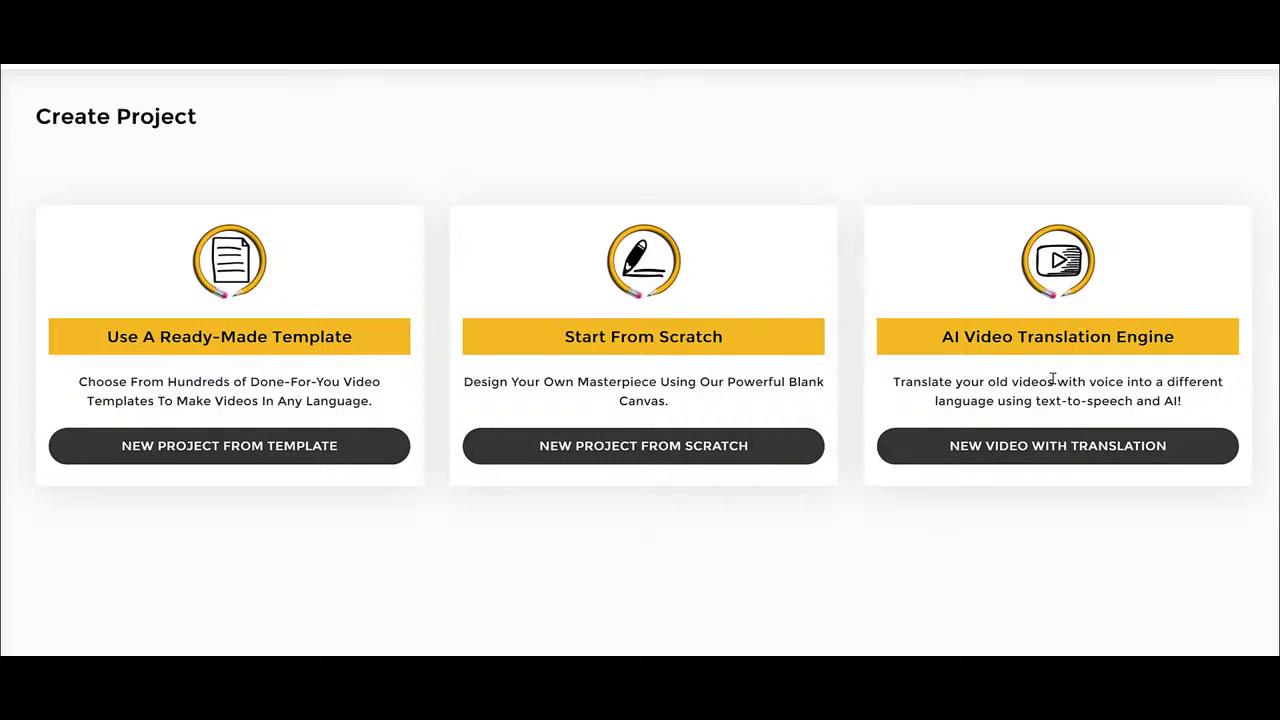
{"action": "left_click_drag", "start_coordinate": [951, 336], "coordinate": [1260, 342]}
{"action": "left_click", "coordinate": [1211, 345]}
{"action": "left_click_drag", "start_coordinate": [944, 336], "coordinate": [1176, 340]}
{"action": "left_click", "coordinate": [1131, 446]}
{"action": "left_click", "coordinate": [1090, 446]}
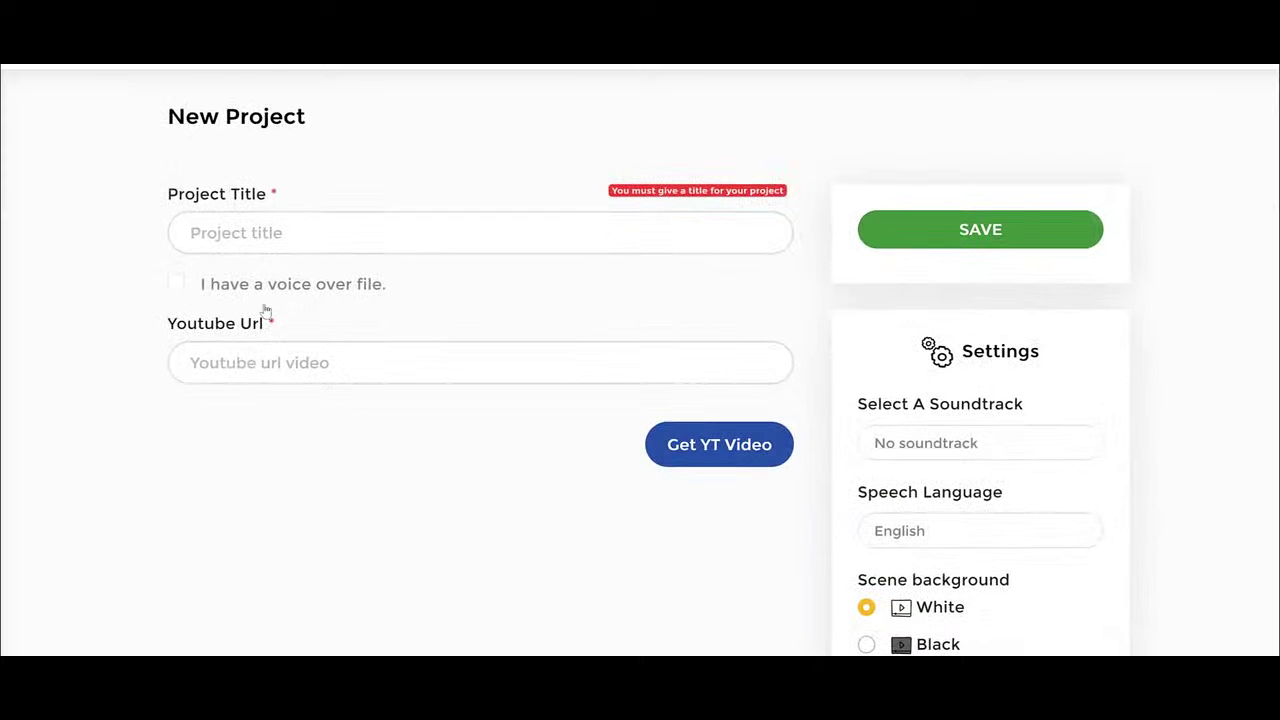
Title the translation project "How To Eat Healthy On A Budget".
{"action": "left_click", "coordinate": [301, 234]}
{"action": "type", "text": "How To Eay"}
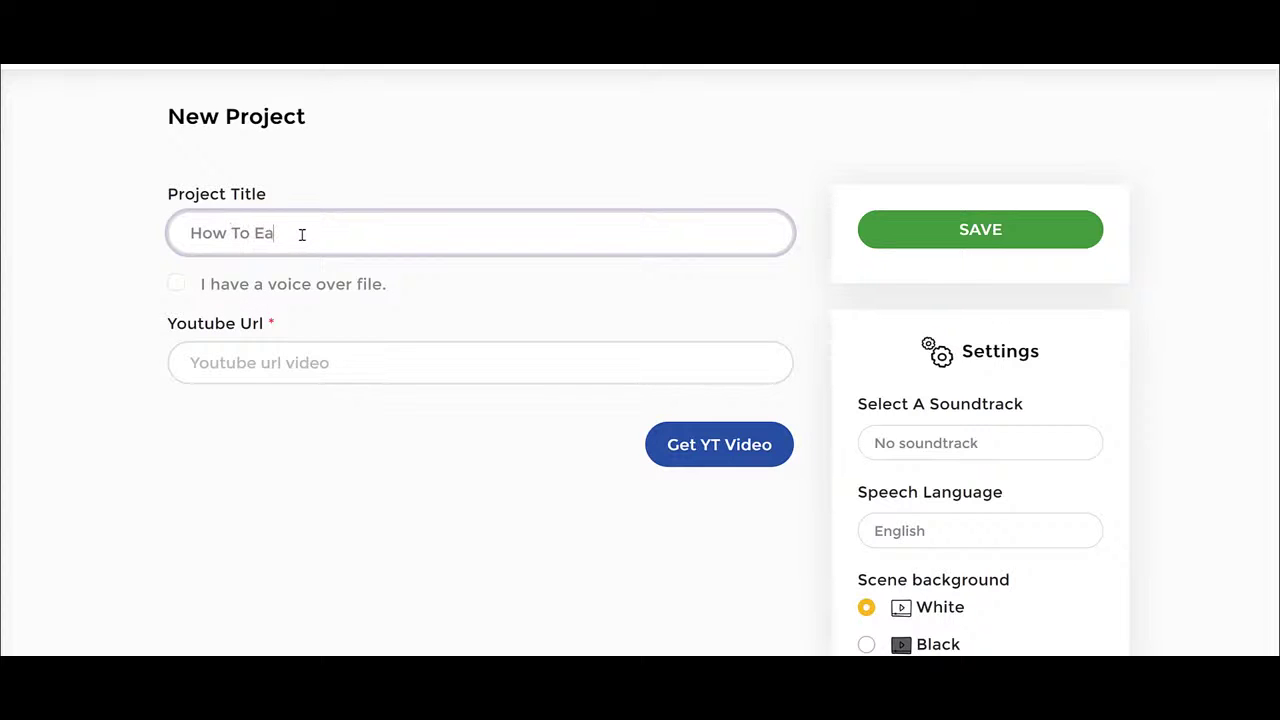
{"action": "key", "text": "BackSpace"}
{"action": "key", "text": "BackSpace"}
{"action": "type", "text": "T"}
{"action": "key", "text": "BackSpace"}
{"action": "type", "text": "t Healthy On A Budget"}
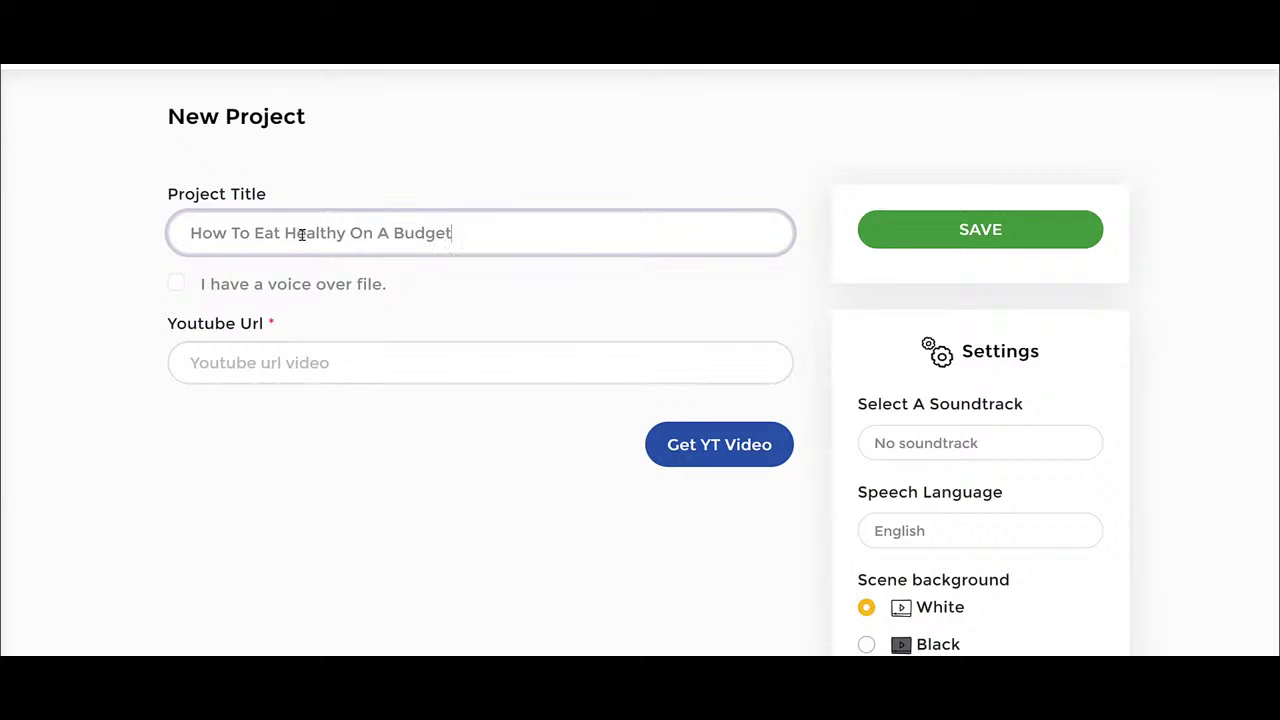
{"action": "key", "text": "Tab"}
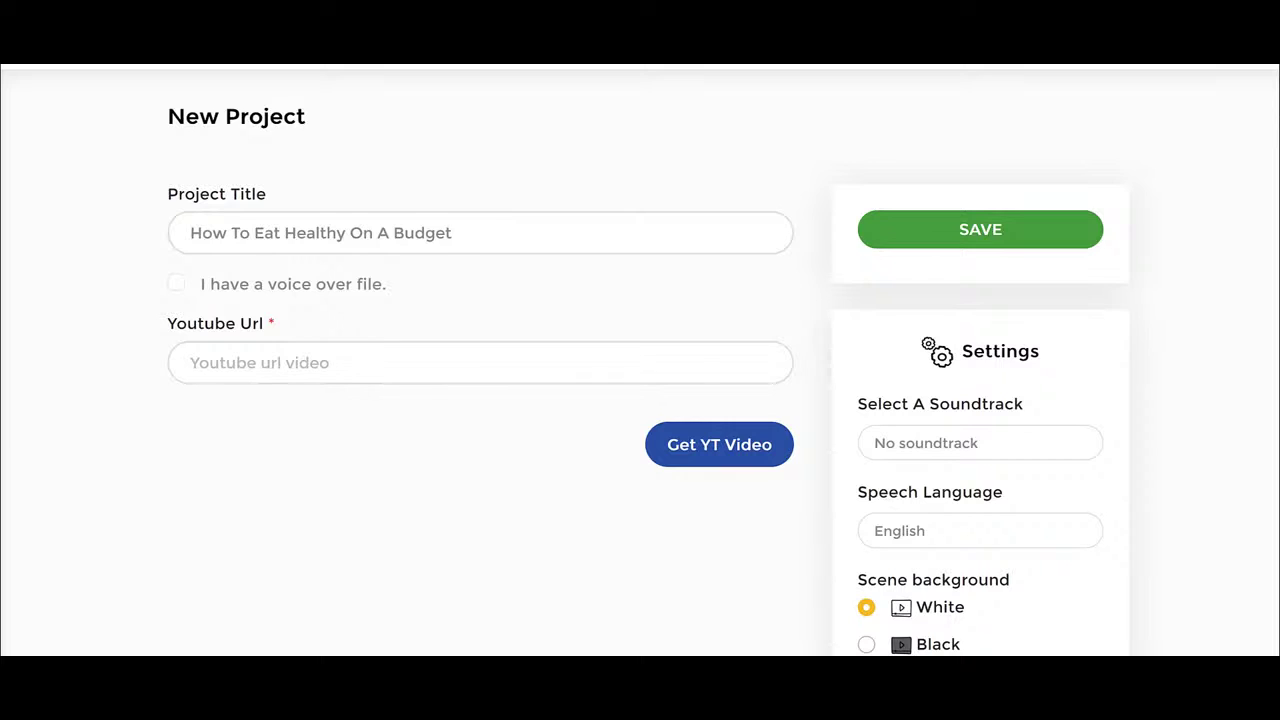
{"action": "left_click", "coordinate": [412, 360]}
{"action": "type", "text": "https://www.youtube.com/watch?v=A0aICSsoIlw"}
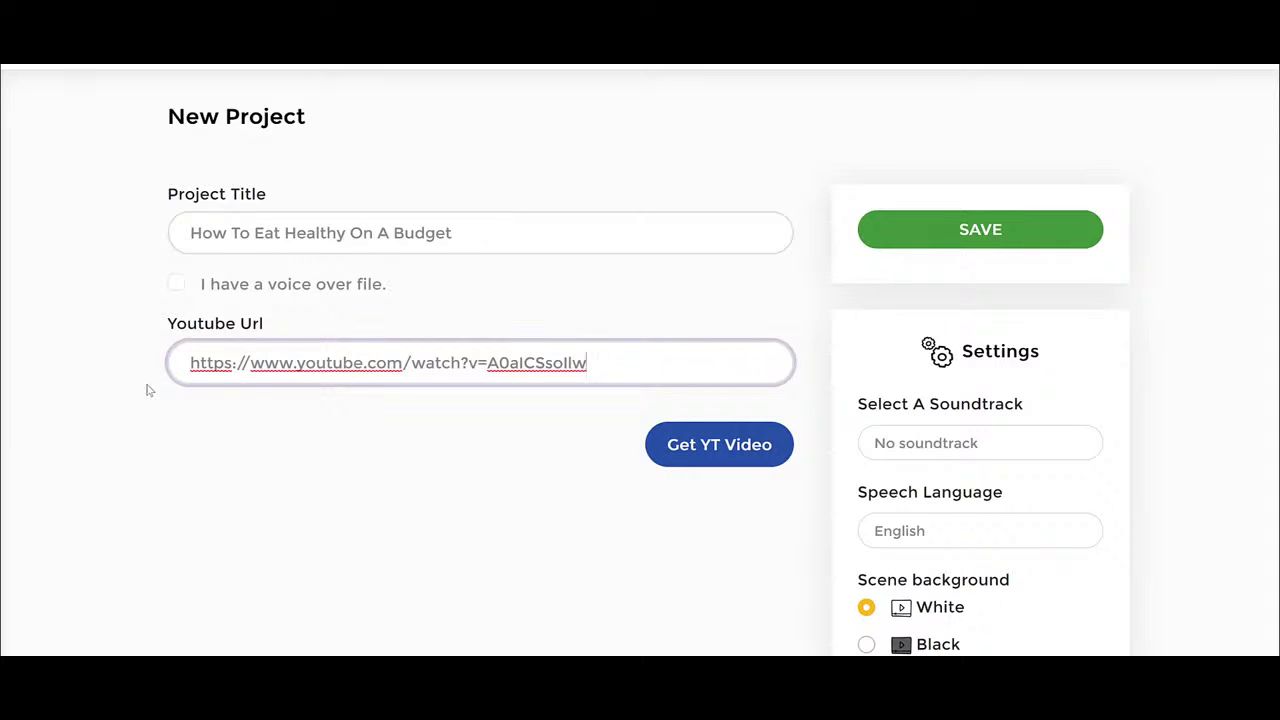
{"action": "left_click", "coordinate": [506, 240]}
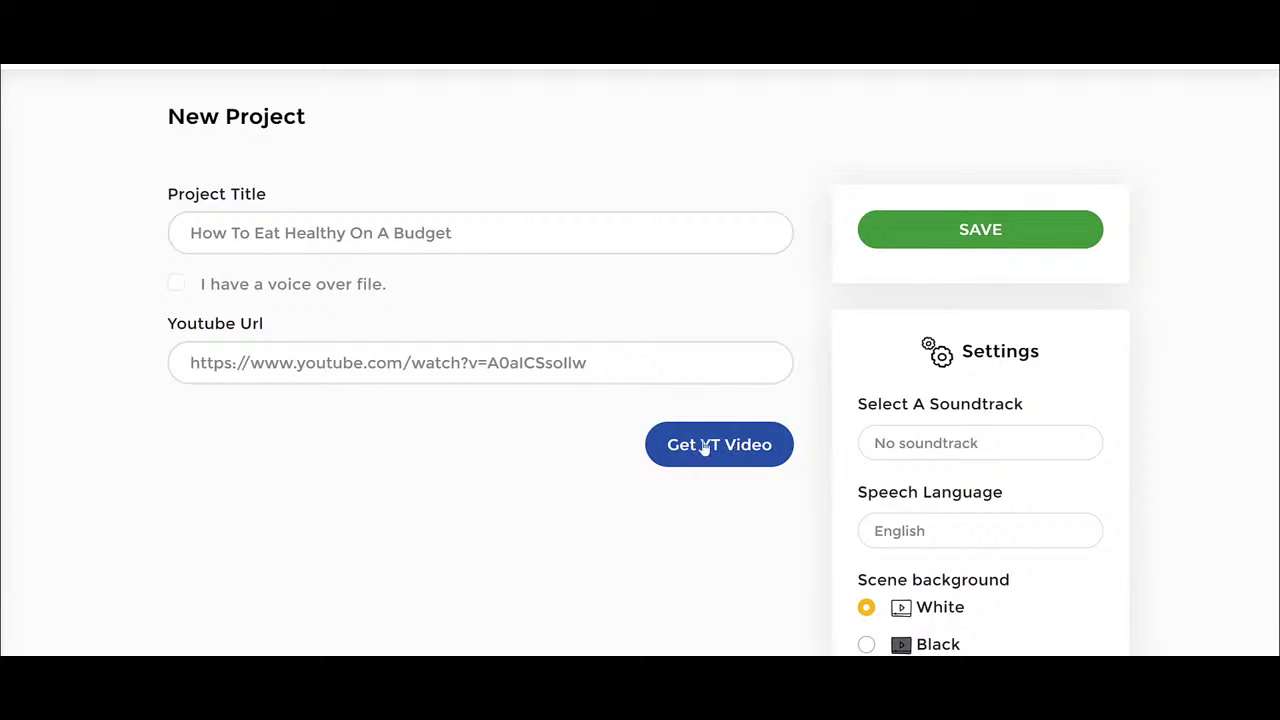
Keep the icon type on Black Icon and set the scene background to Black.
{"action": "scroll", "coordinate": [1144, 384], "scroll_direction": "down", "scroll_amount": 2}
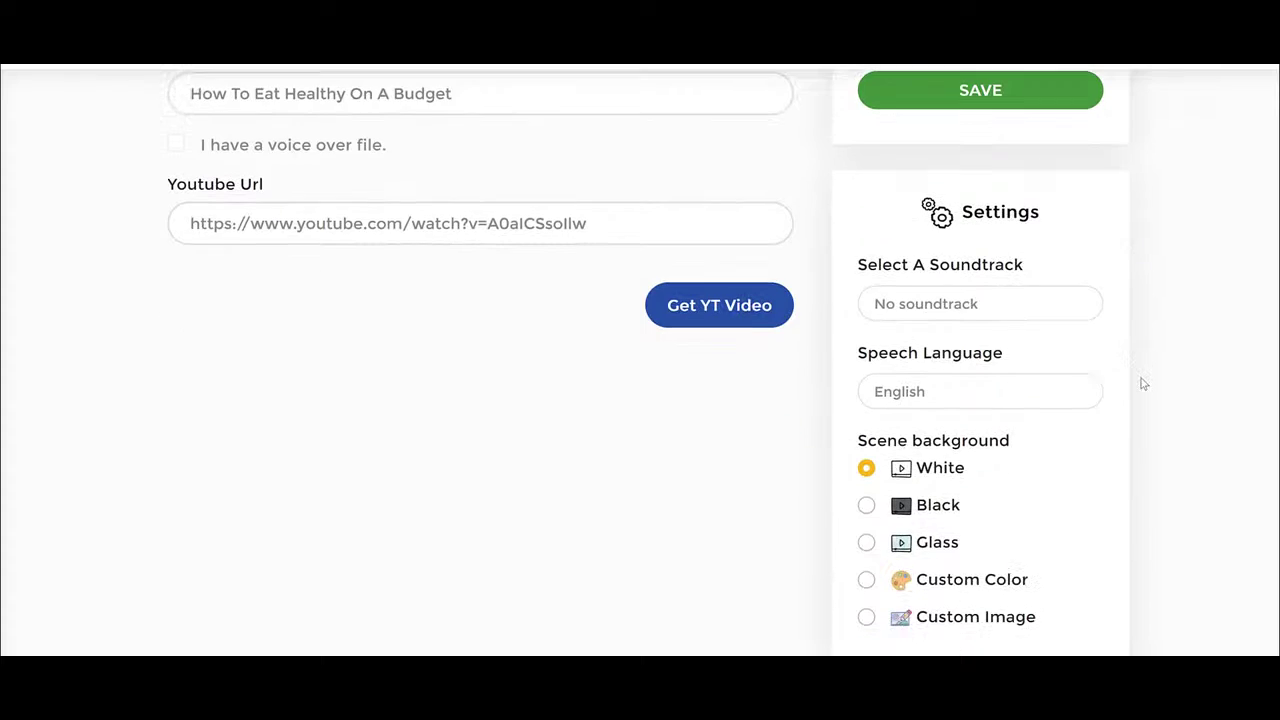
{"action": "scroll", "coordinate": [885, 350], "scroll_direction": "down", "scroll_amount": 2}
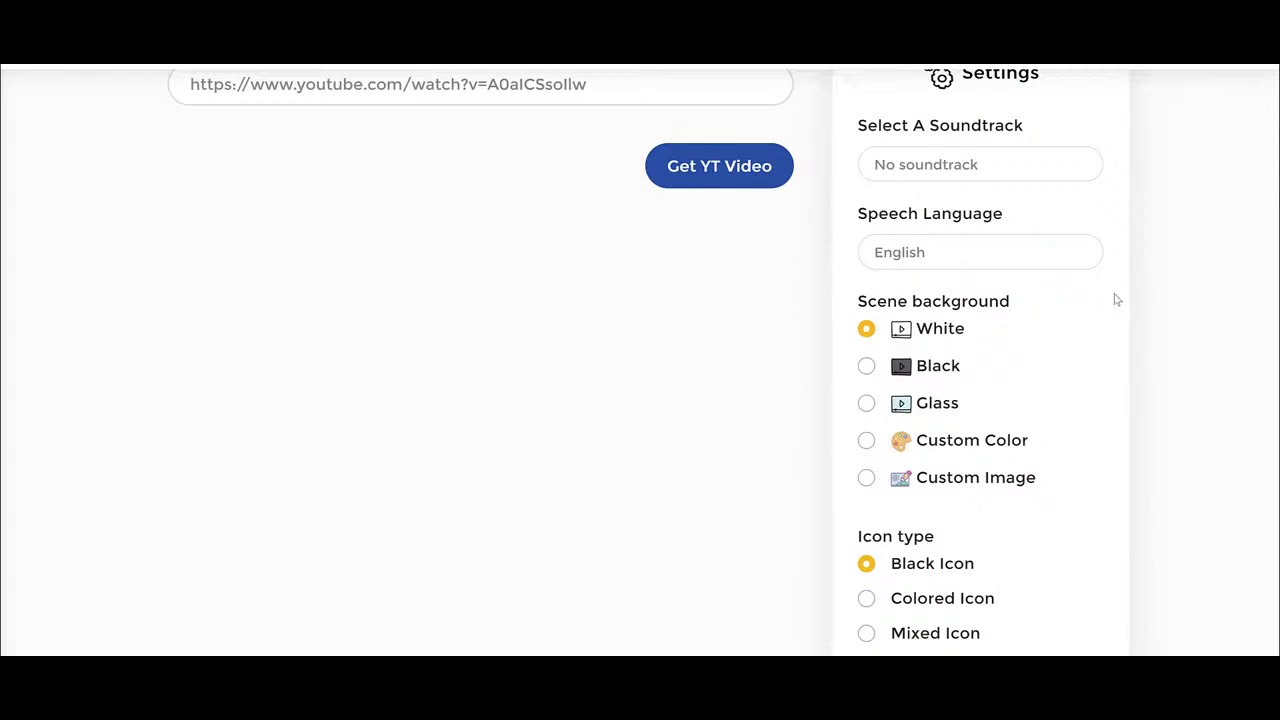
{"action": "scroll", "coordinate": [1074, 300], "scroll_direction": "down", "scroll_amount": 3}
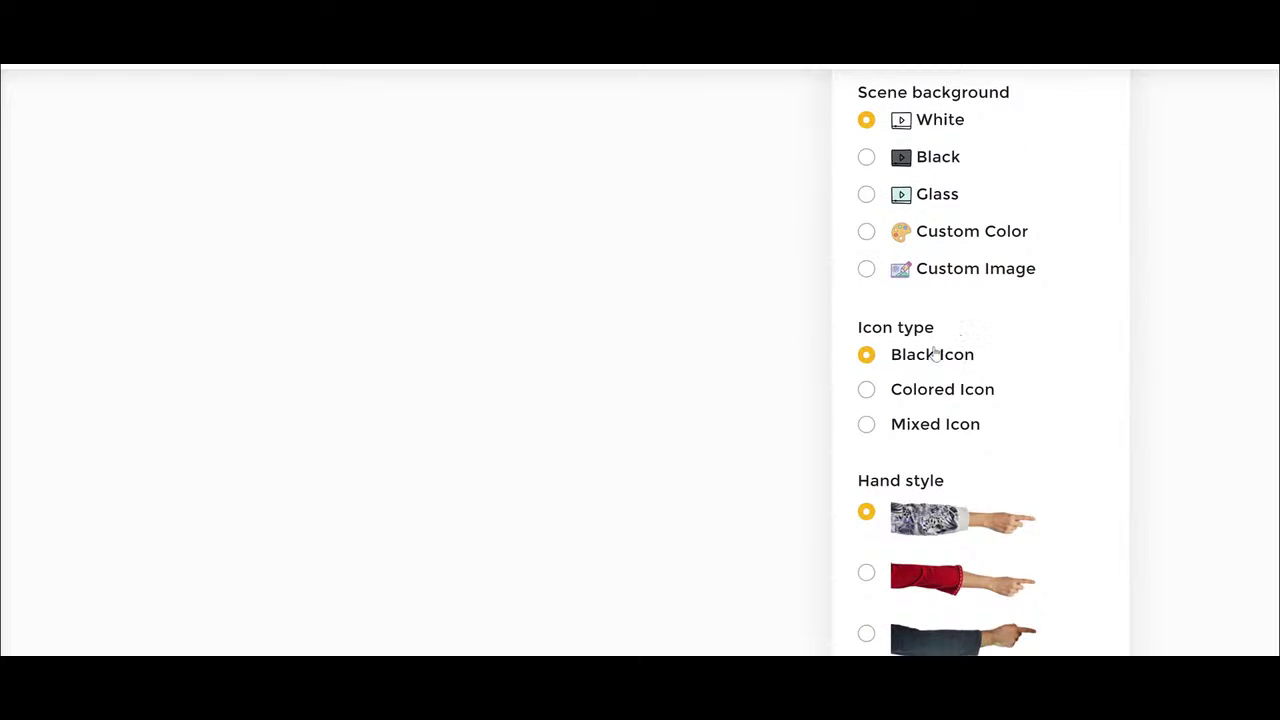
{"action": "left_click", "coordinate": [864, 358]}
{"action": "left_click", "coordinate": [867, 160]}
{"action": "scroll", "coordinate": [1149, 223], "scroll_direction": "down", "scroll_amount": 3}
{"action": "scroll", "coordinate": [979, 309], "scroll_direction": "up", "scroll_amount": 1}
{"action": "scroll", "coordinate": [1146, 397], "scroll_direction": "up", "scroll_amount": 6}
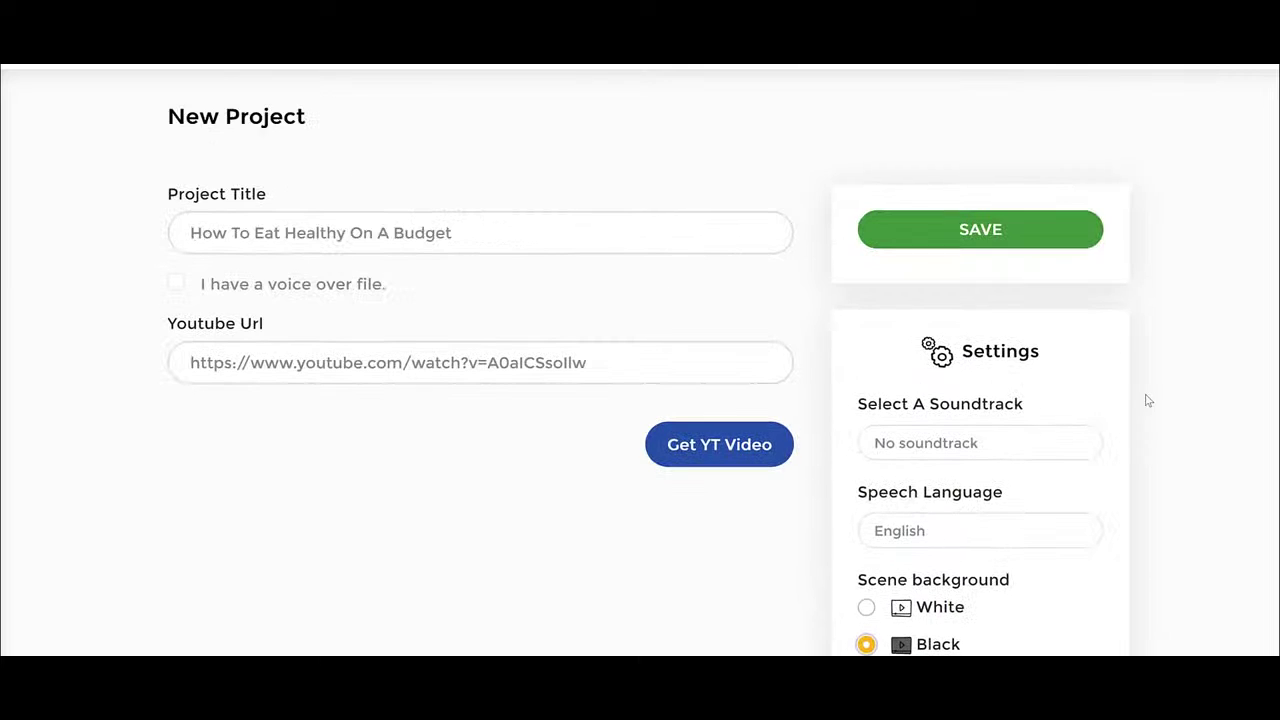
Fetch the YouTube video's transcript as slide scripts and look through the text down to the last slide.
{"action": "left_click", "coordinate": [743, 452]}
{"action": "scroll", "coordinate": [1089, 380], "scroll_direction": "down", "scroll_amount": 2}
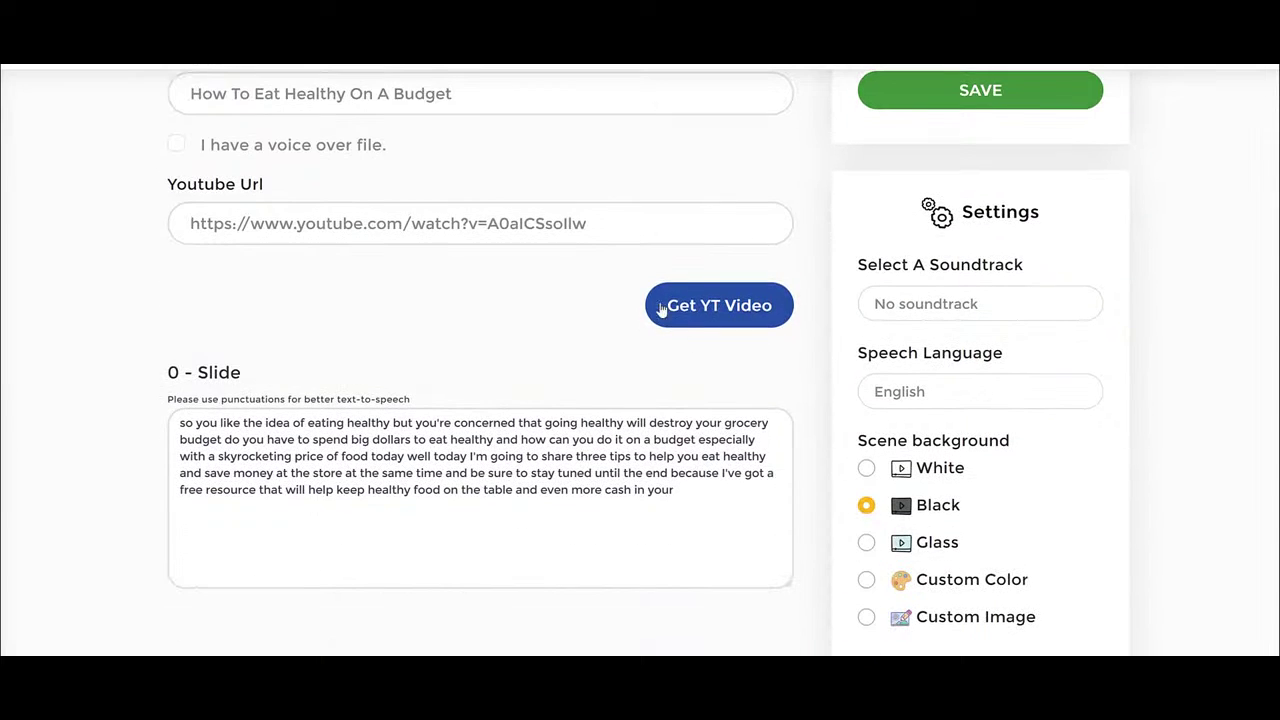
{"action": "scroll", "coordinate": [177, 420], "scroll_direction": "down", "scroll_amount": 2}
{"action": "left_click_drag", "start_coordinate": [180, 287], "coordinate": [751, 374]}
{"action": "left_click", "coordinate": [654, 391]}
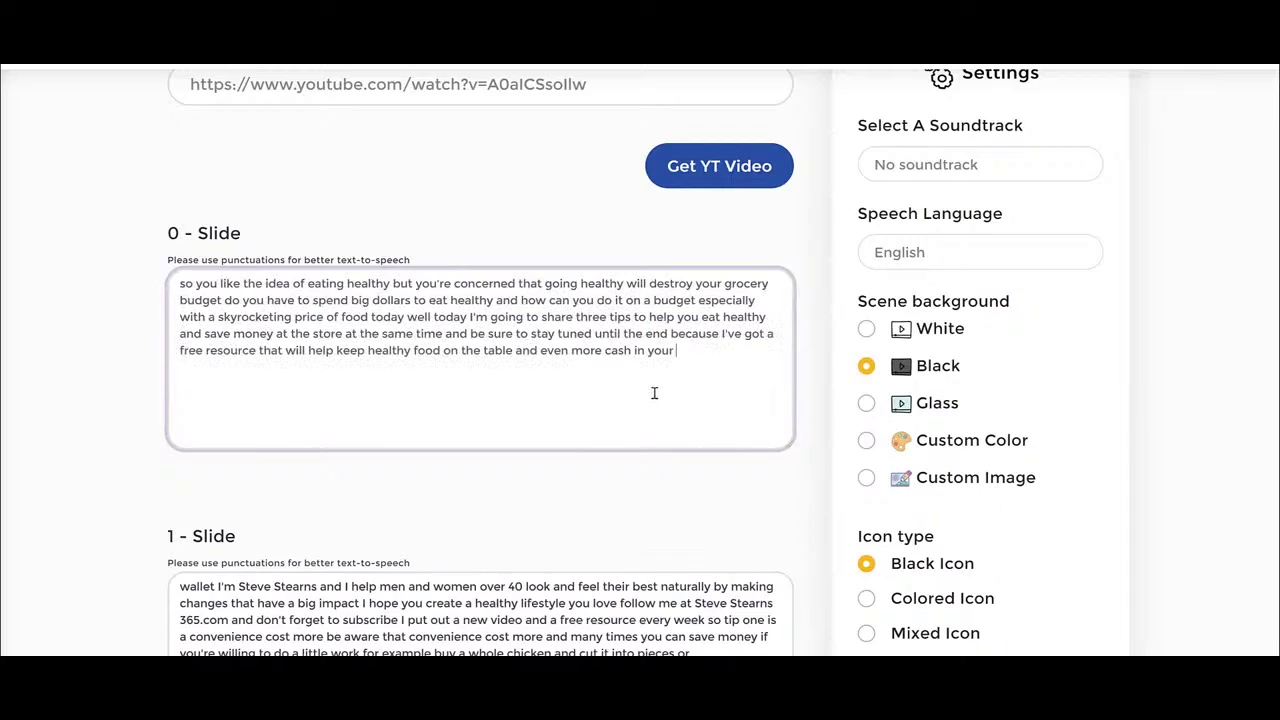
{"action": "scroll", "coordinate": [544, 393], "scroll_direction": "down", "scroll_amount": 10}
{"action": "scroll", "coordinate": [686, 329], "scroll_direction": "down", "scroll_amount": 5}
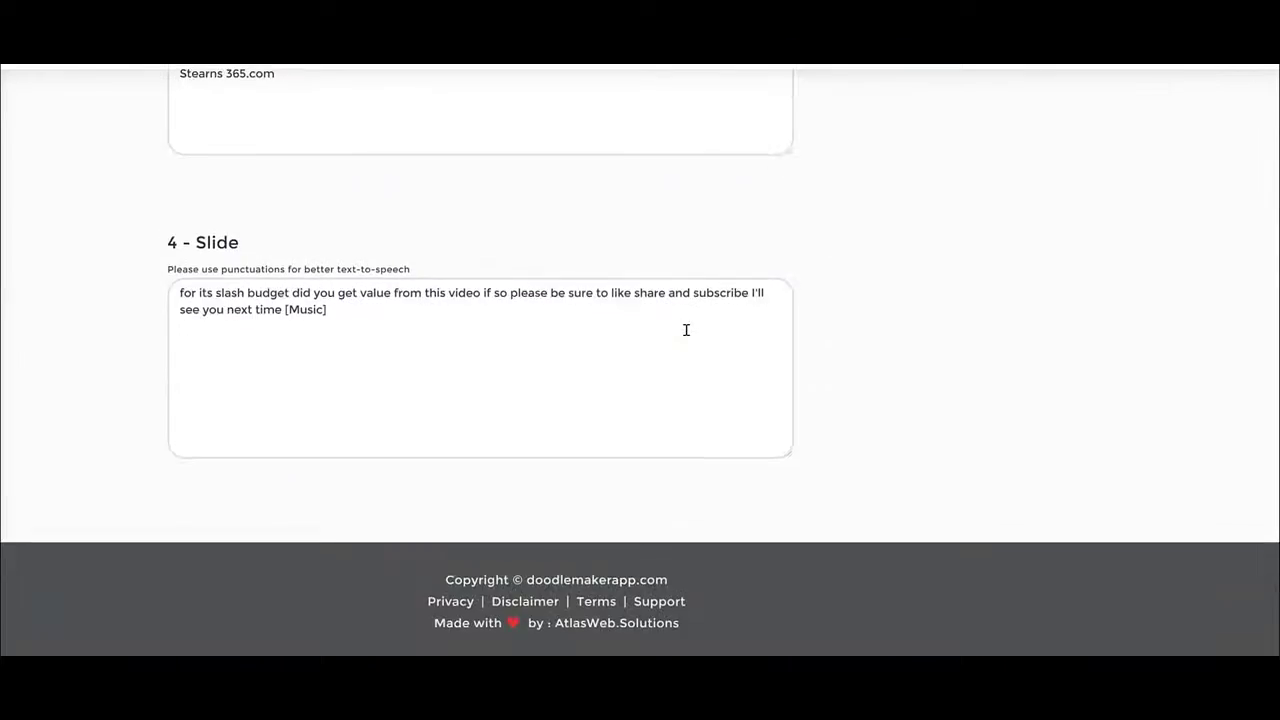
Delete the end of slide 3's script so the text ends with "eating healthy on a".
{"action": "scroll", "coordinate": [686, 329], "scroll_direction": "up", "scroll_amount": 4}
{"action": "left_click_drag", "start_coordinate": [420, 353], "coordinate": [358, 353]}
{"action": "left_click", "coordinate": [347, 435]}
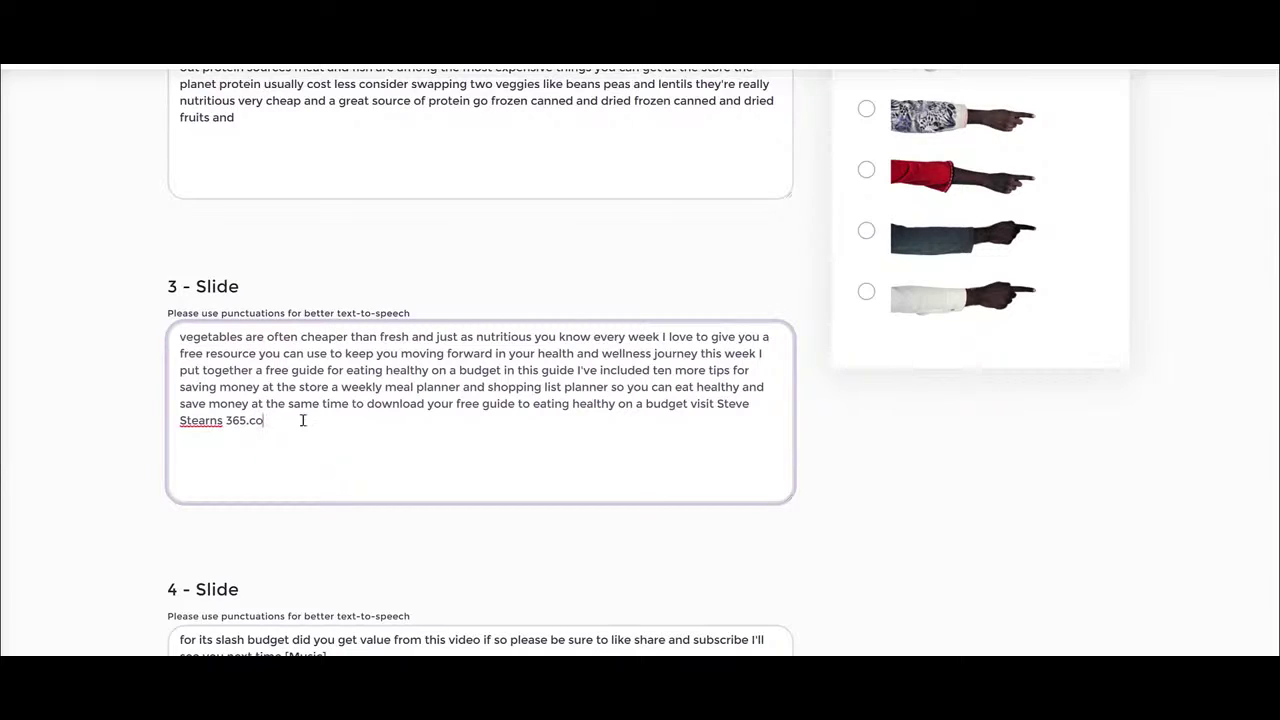
{"action": "left_click_drag", "start_coordinate": [334, 425], "coordinate": [58, 446]}
{"action": "key", "text": "BackSpace"}
{"action": "left_click_drag", "start_coordinate": [646, 404], "coordinate": [754, 437]}
{"action": "key", "text": "BackSpace"}
Review the slide scripts and the project's scene background, icon type and hand style settings.
{"action": "scroll", "coordinate": [663, 407], "scroll_direction": "up", "scroll_amount": 2}
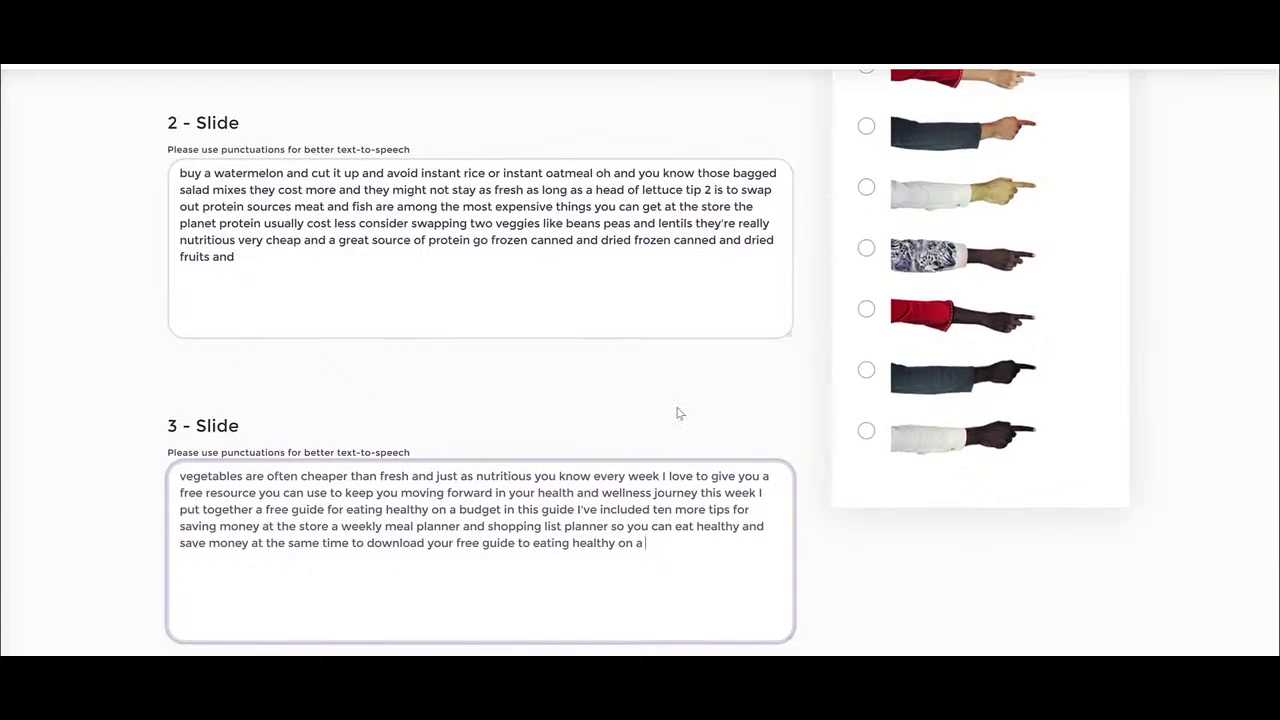
{"action": "scroll", "coordinate": [677, 411], "scroll_direction": "up", "scroll_amount": 3}
{"action": "scroll", "coordinate": [675, 436], "scroll_direction": "up", "scroll_amount": 6}
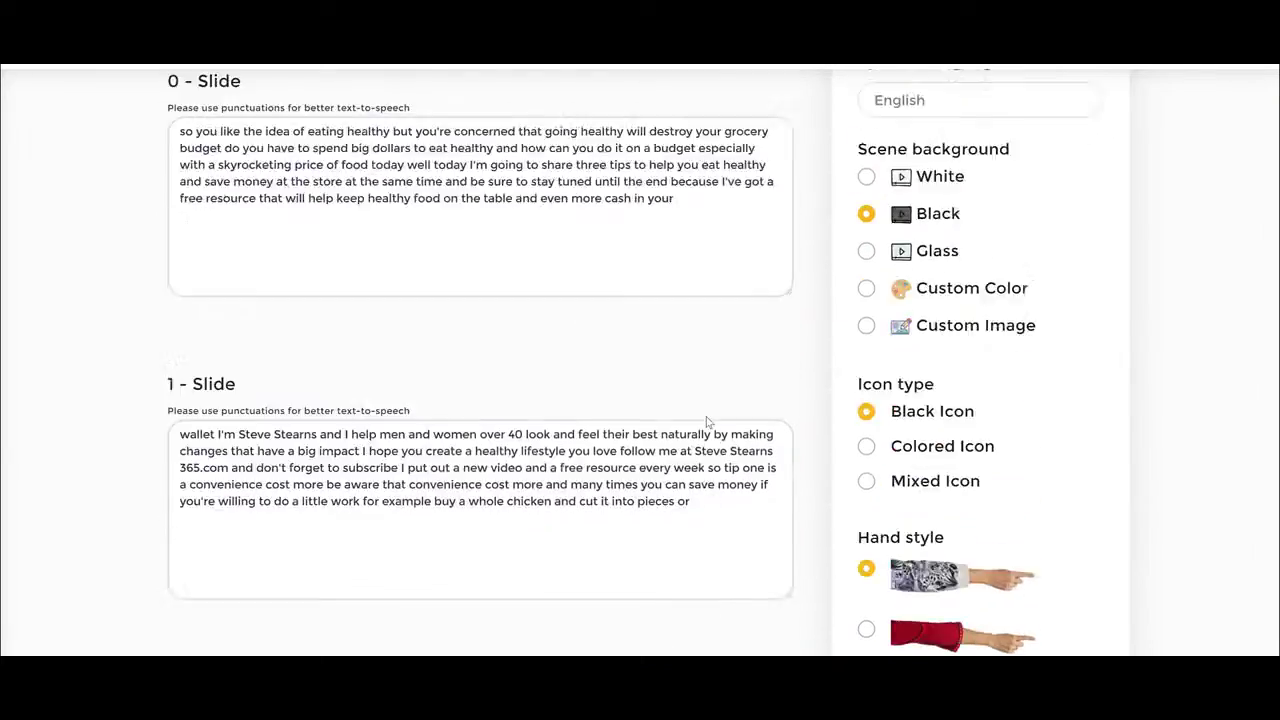
{"action": "scroll", "coordinate": [812, 447], "scroll_direction": "up", "scroll_amount": 2}
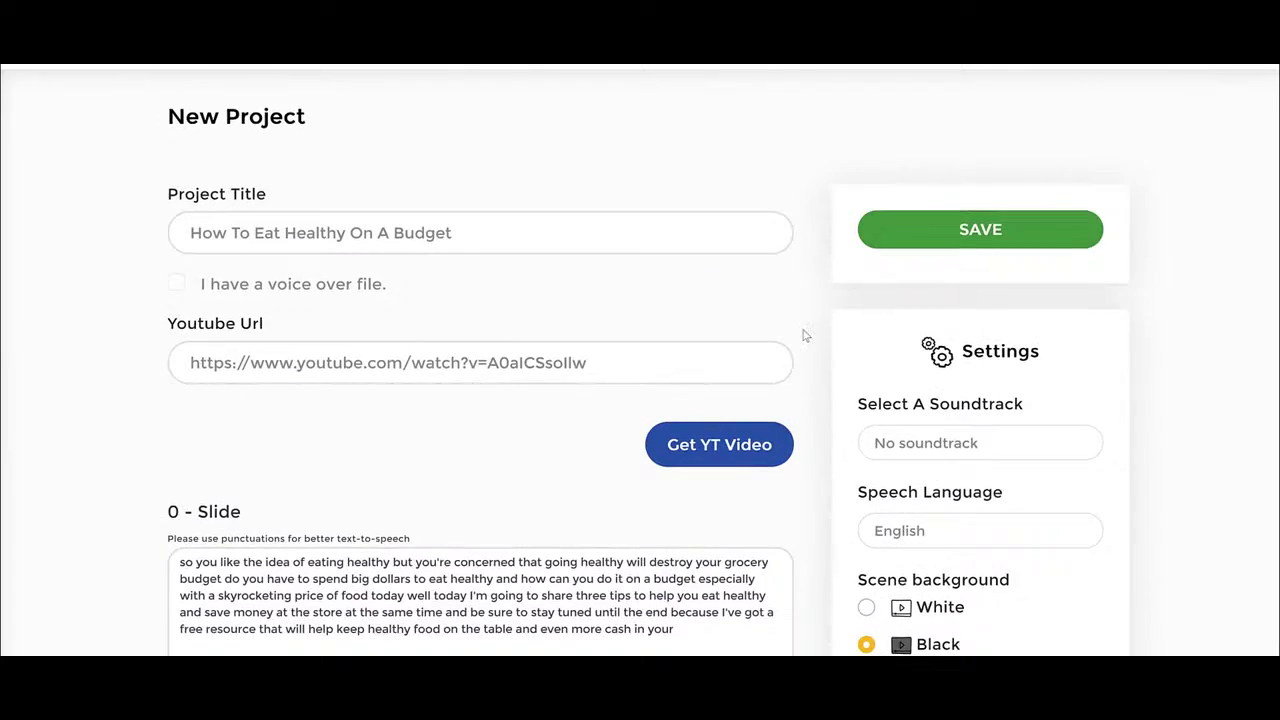
{"action": "scroll", "coordinate": [808, 334], "scroll_direction": "down", "scroll_amount": 9}
{"action": "scroll", "coordinate": [1178, 470], "scroll_direction": "down", "scroll_amount": 3}
{"action": "scroll", "coordinate": [1132, 434], "scroll_direction": "down", "scroll_amount": 2}
{"action": "scroll", "coordinate": [1132, 434], "scroll_direction": "up", "scroll_amount": 13}
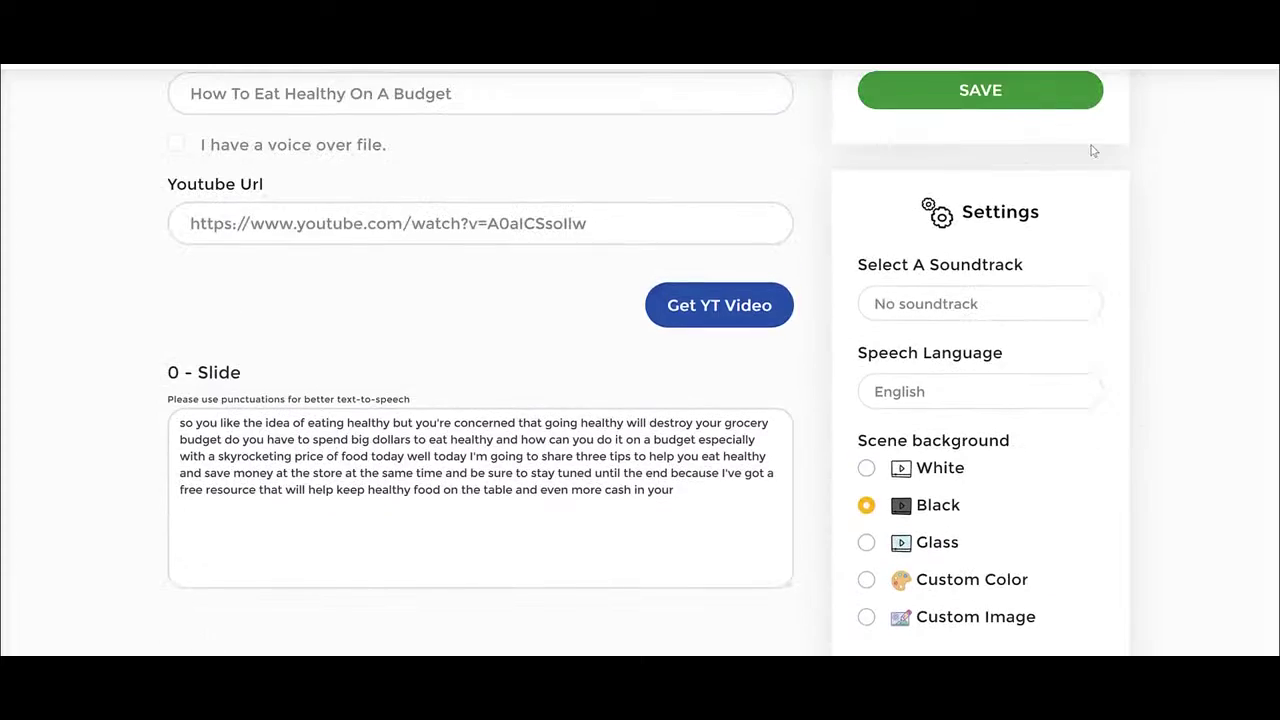
{"action": "scroll", "coordinate": [1030, 200], "scroll_direction": "up", "scroll_amount": 2}
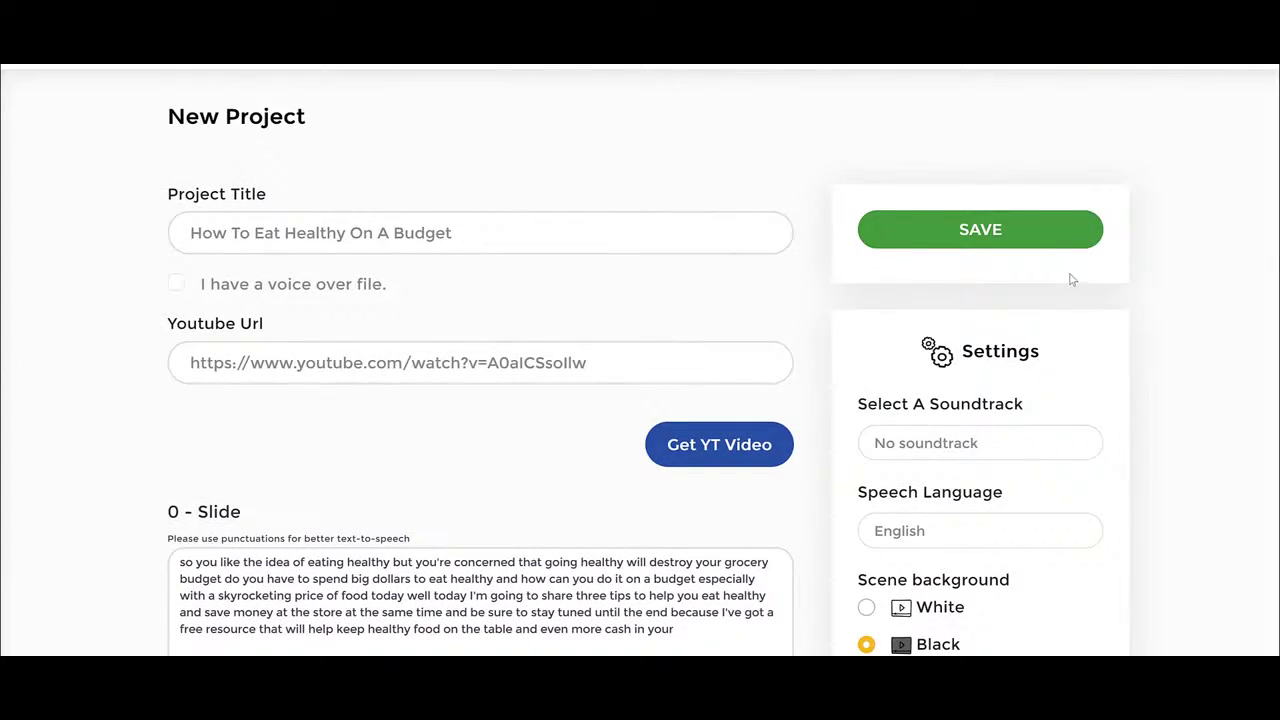
{"action": "scroll", "coordinate": [1183, 348], "scroll_direction": "down", "scroll_amount": 13}
{"action": "scroll", "coordinate": [1183, 348], "scroll_direction": "up", "scroll_amount": 13}
{"action": "scroll", "coordinate": [1183, 348], "scroll_direction": "down", "scroll_amount": 2}
{"action": "scroll", "coordinate": [1183, 347], "scroll_direction": "down", "scroll_amount": 6}
{"action": "scroll", "coordinate": [1183, 347], "scroll_direction": "up", "scroll_amount": 8}
Save the project to generate its scenes and look over the first scene's artwork and script.
{"action": "left_click", "coordinate": [1044, 240]}
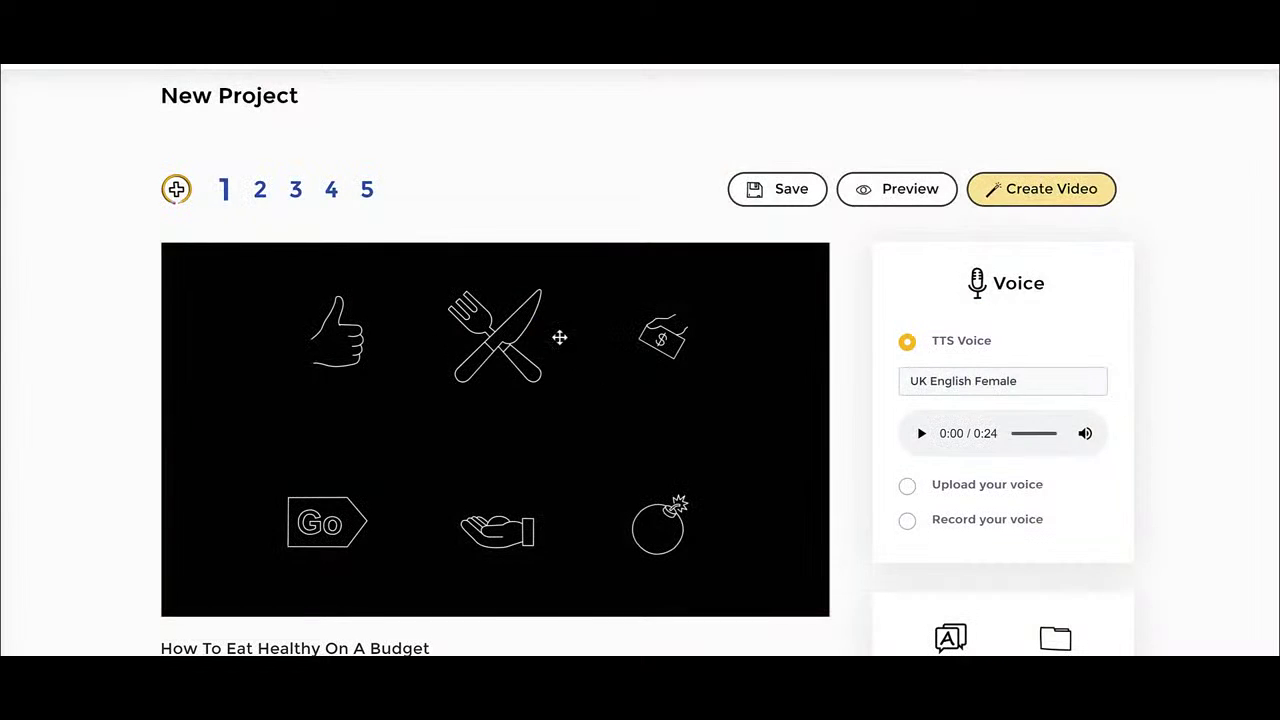
{"action": "scroll", "coordinate": [830, 340], "scroll_direction": "down", "scroll_amount": 2}
{"action": "scroll", "coordinate": [826, 360], "scroll_direction": "down", "scroll_amount": 2}
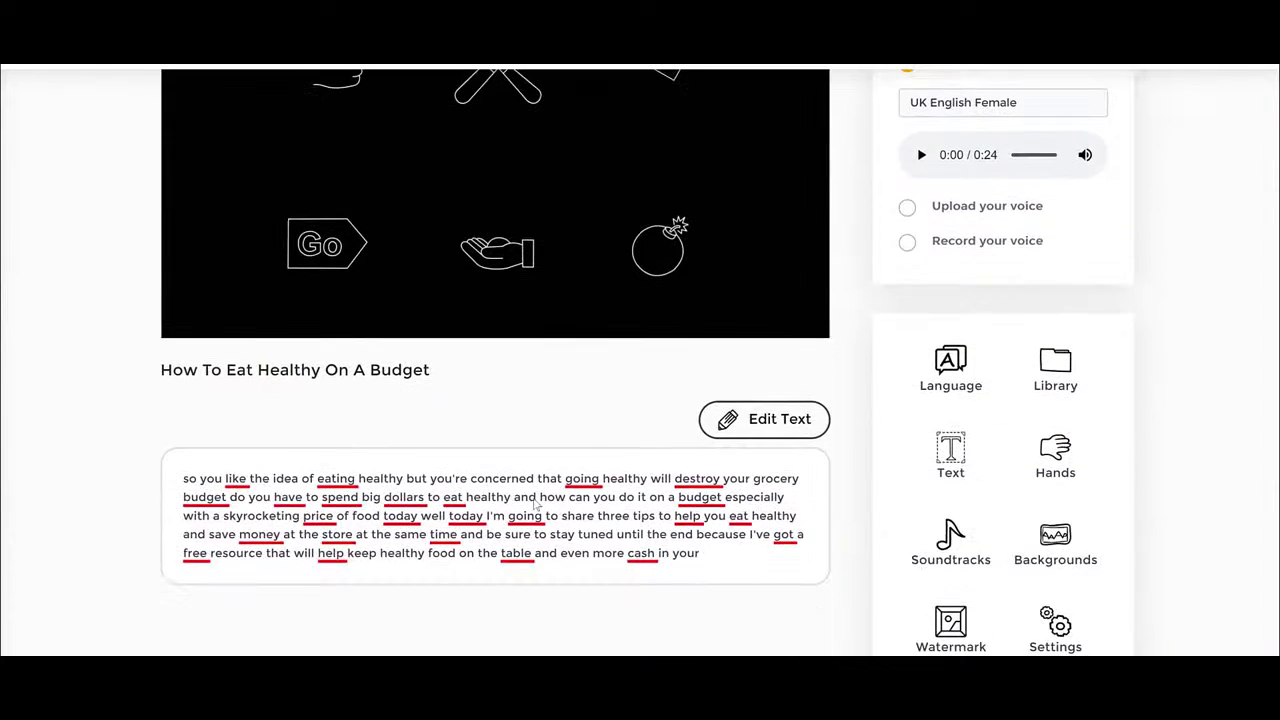
{"action": "scroll", "coordinate": [843, 414], "scroll_direction": "down", "scroll_amount": 2}
{"action": "scroll", "coordinate": [849, 380], "scroll_direction": "up", "scroll_amount": 4}
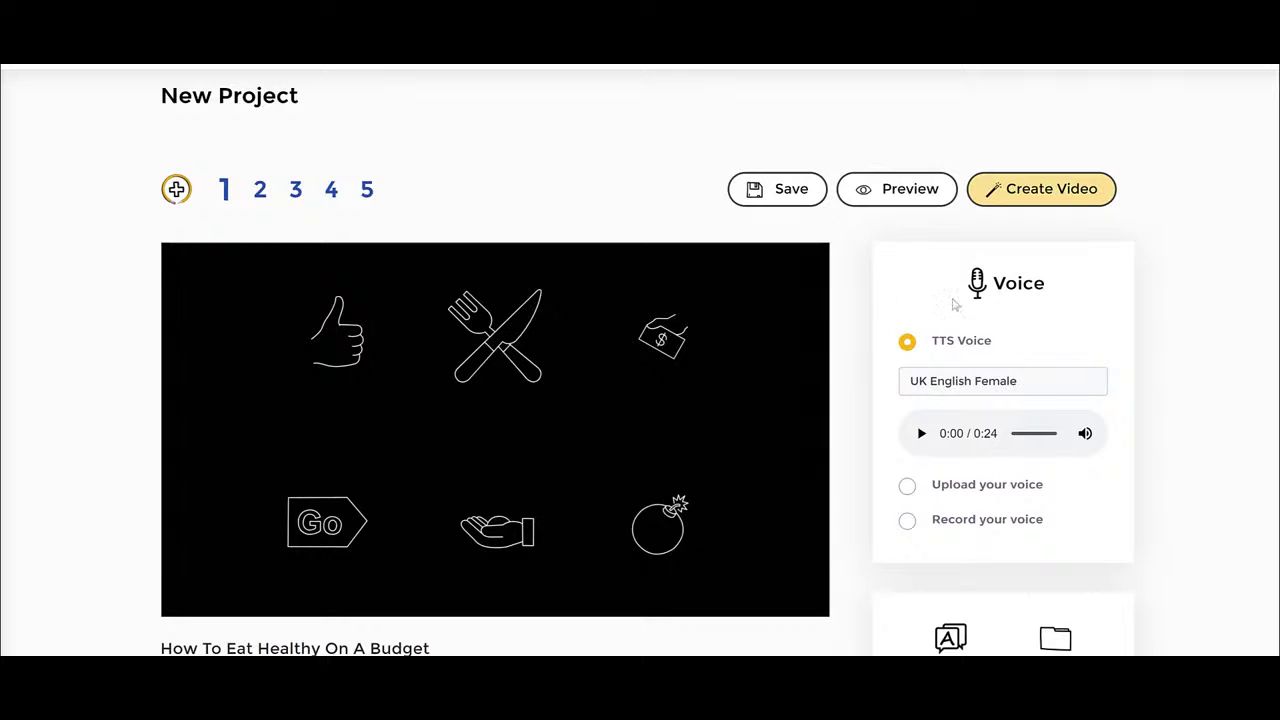
Set the first scene's TTS voice to English UK - Harry (Male).
{"action": "left_click", "coordinate": [960, 385]}
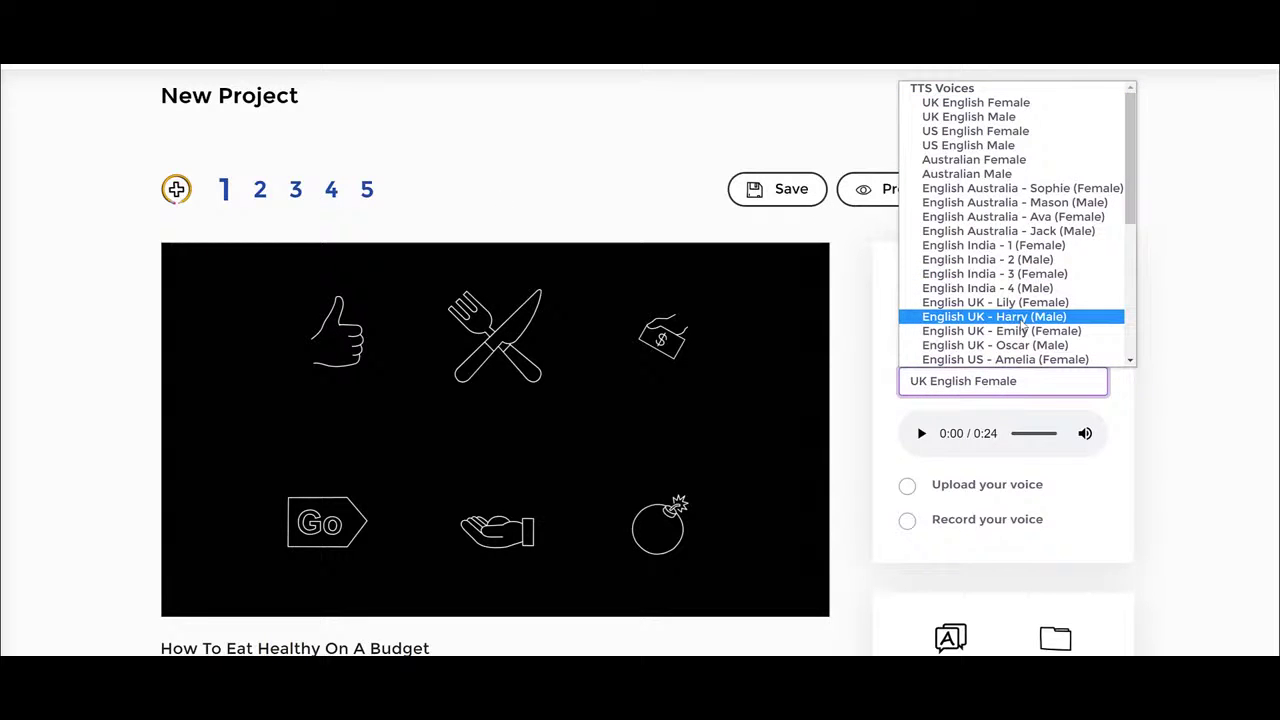
{"action": "left_click", "coordinate": [1023, 318]}
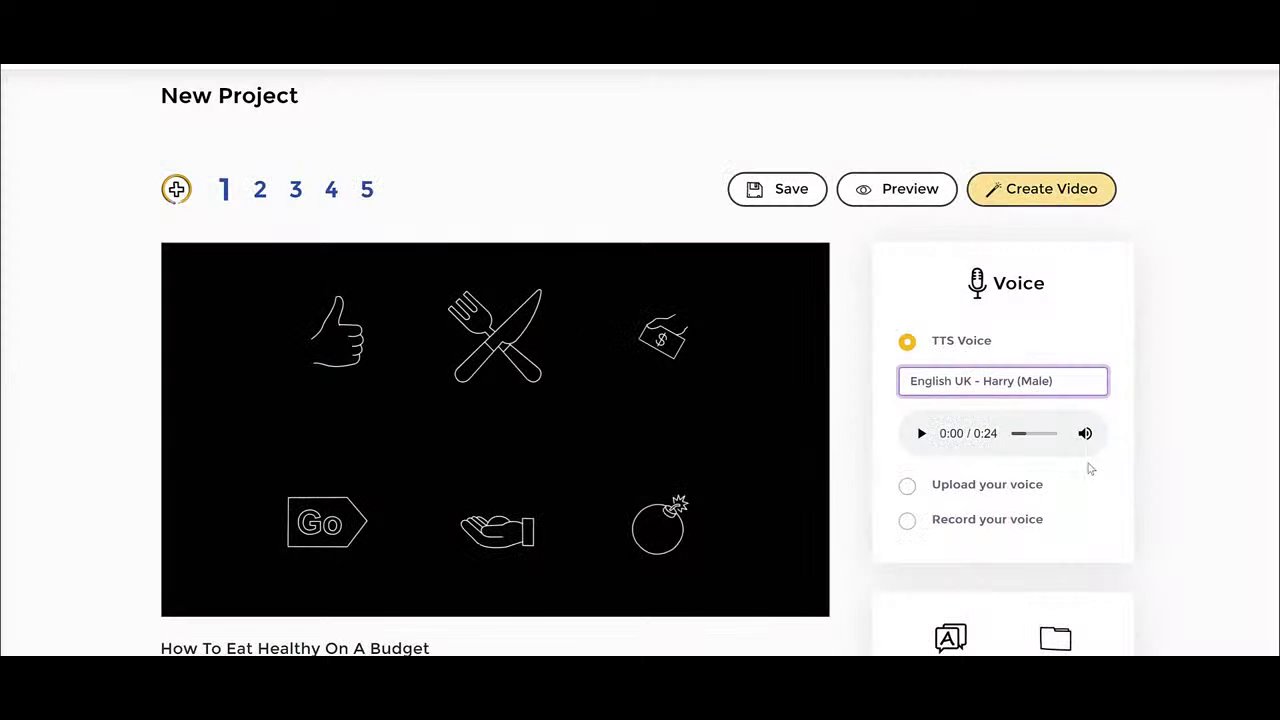
Look over the first scene's script and editing options, opening one of the options briefly and closing it.
{"action": "scroll", "coordinate": [1197, 365], "scroll_direction": "down", "scroll_amount": 3}
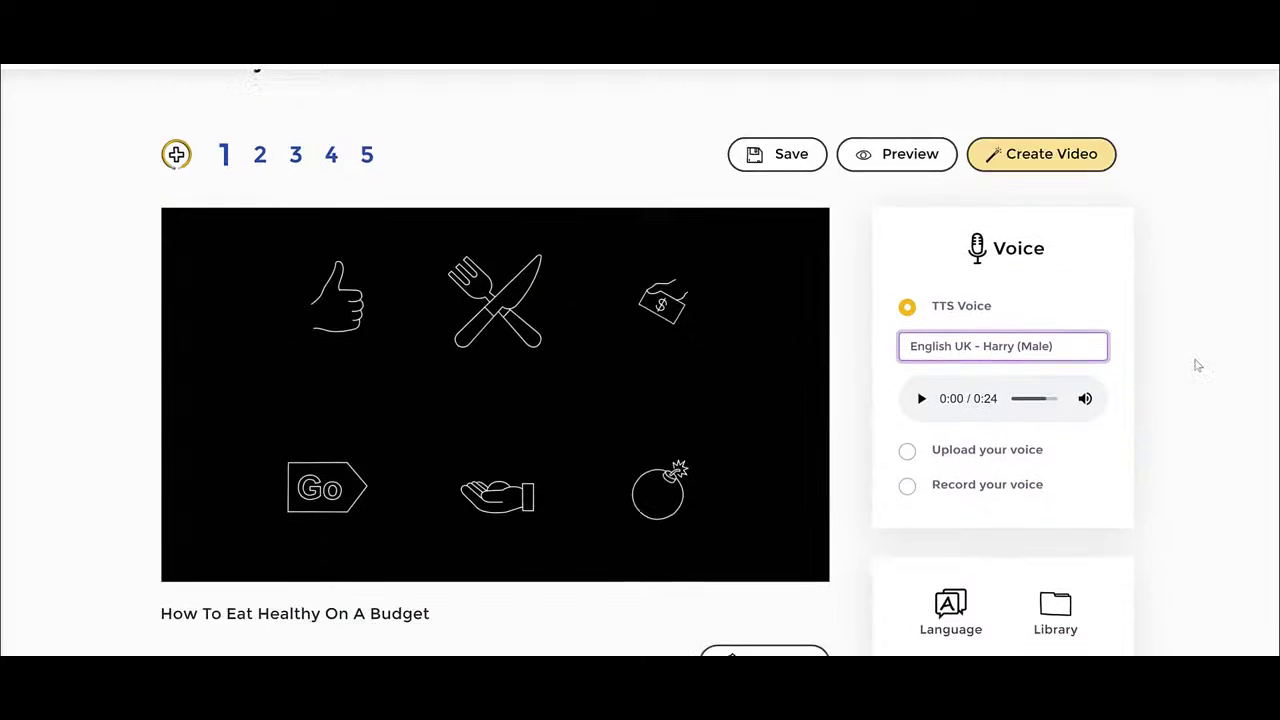
{"action": "scroll", "coordinate": [1025, 462], "scroll_direction": "down", "scroll_amount": 4}
{"action": "scroll", "coordinate": [1149, 457], "scroll_direction": "up", "scroll_amount": 6}
{"action": "scroll", "coordinate": [1149, 457], "scroll_direction": "down", "scroll_amount": 3}
{"action": "left_click", "coordinate": [955, 462]}
{"action": "left_click", "coordinate": [761, 69]}
{"action": "scroll", "coordinate": [1171, 251], "scroll_direction": "up", "scroll_amount": 3}
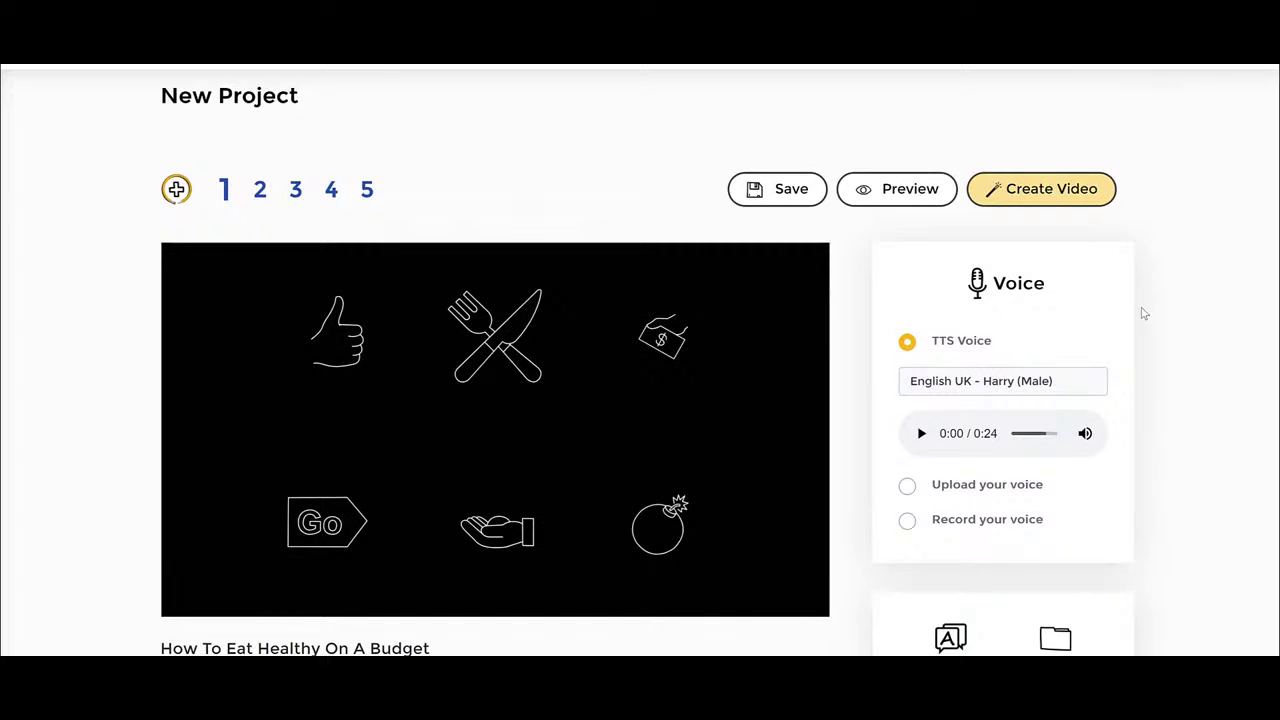